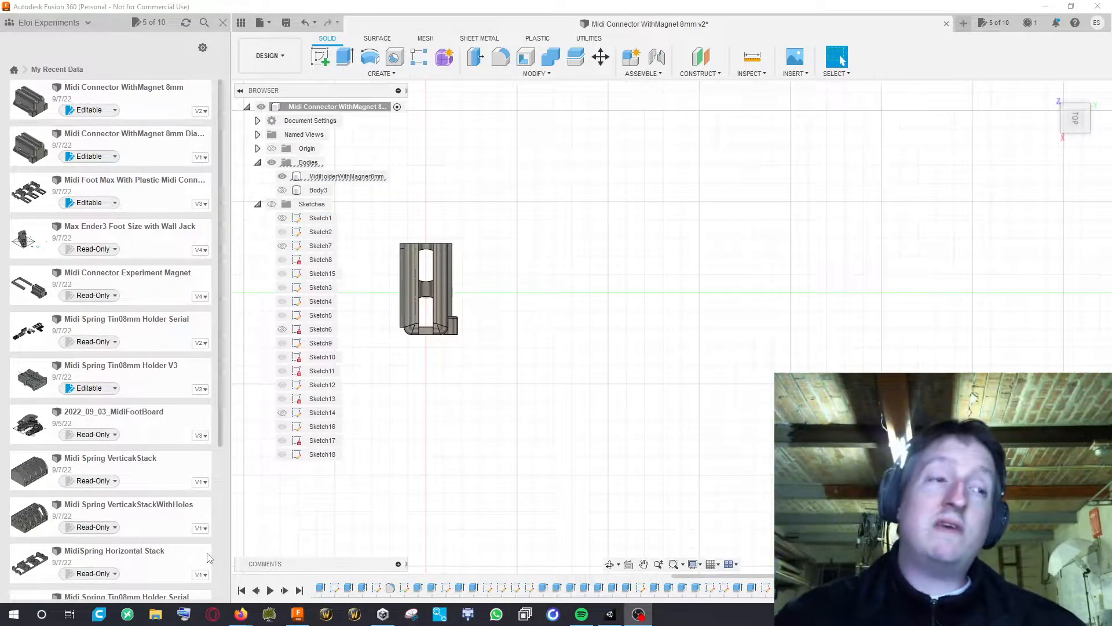
Capture a screen snip of the magnet holder model in an angled view and move the Snip & Sketch window out of the way
{"action": "middle_click_drag", "start_coordinate": [491, 417], "coordinate": [655, 415], "text": "shift"}
{"action": "scroll", "coordinate": [610, 402], "scroll_direction": "up", "scroll_amount": 5}
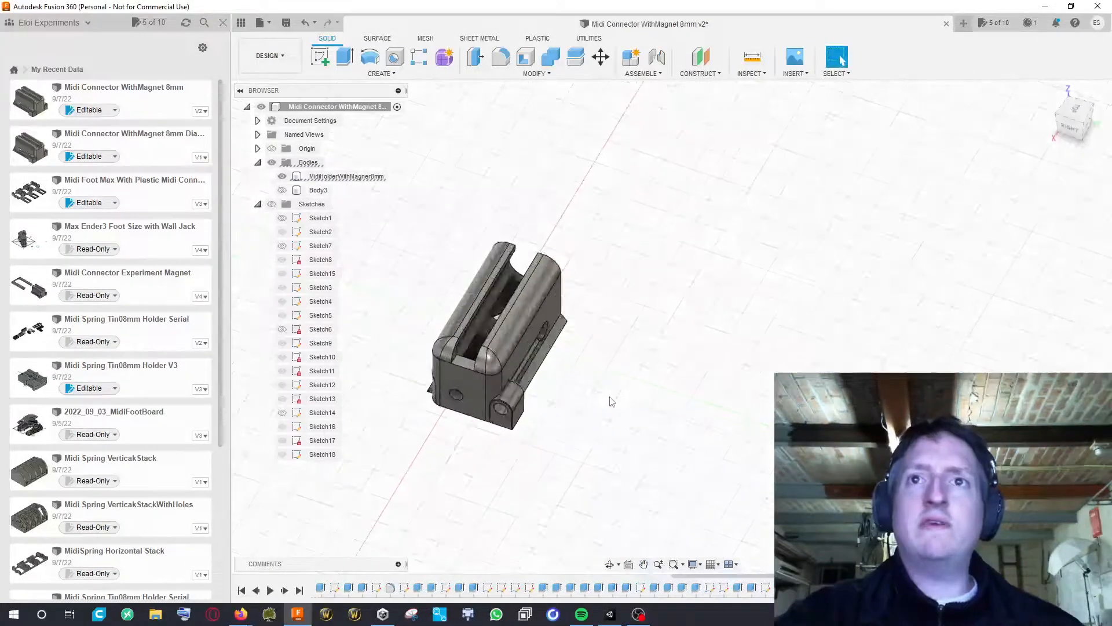
{"action": "middle_click_drag", "start_coordinate": [568, 380], "coordinate": [687, 381]}
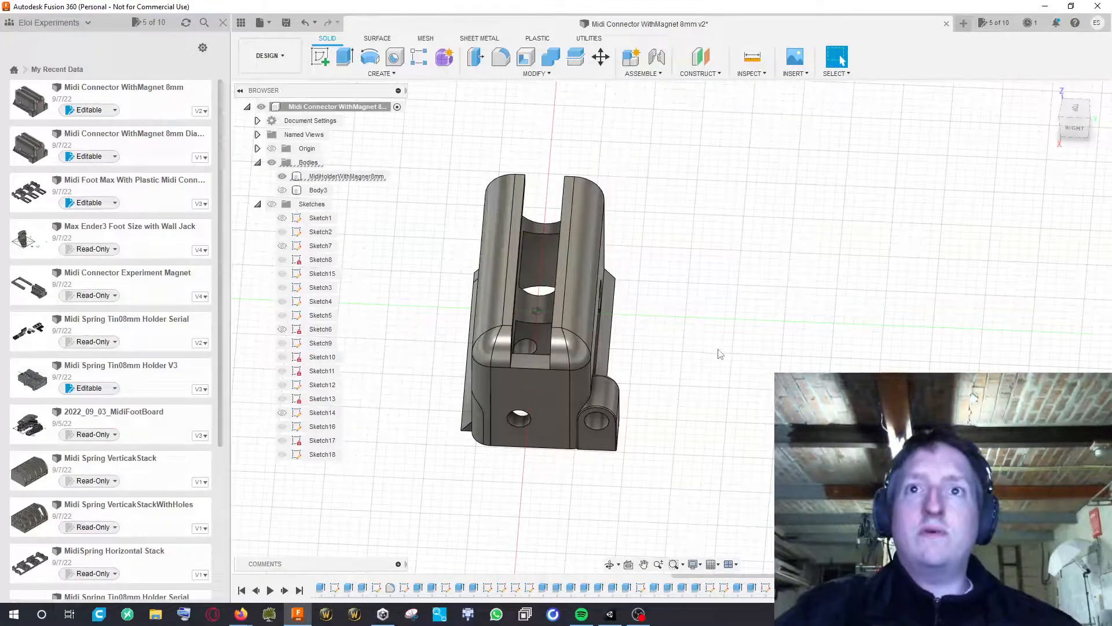
{"action": "mouse_move", "coordinate": [717, 354]}
{"action": "middle_mouse_down", "text": "shift"}
{"action": "mouse_move", "coordinate": [708, 360]}
{"action": "mouse_move", "coordinate": [714, 351]}
{"action": "middle_mouse_up", "text": "shift"}
{"action": "scroll", "coordinate": [715, 351], "scroll_direction": "down", "scroll_amount": 2}
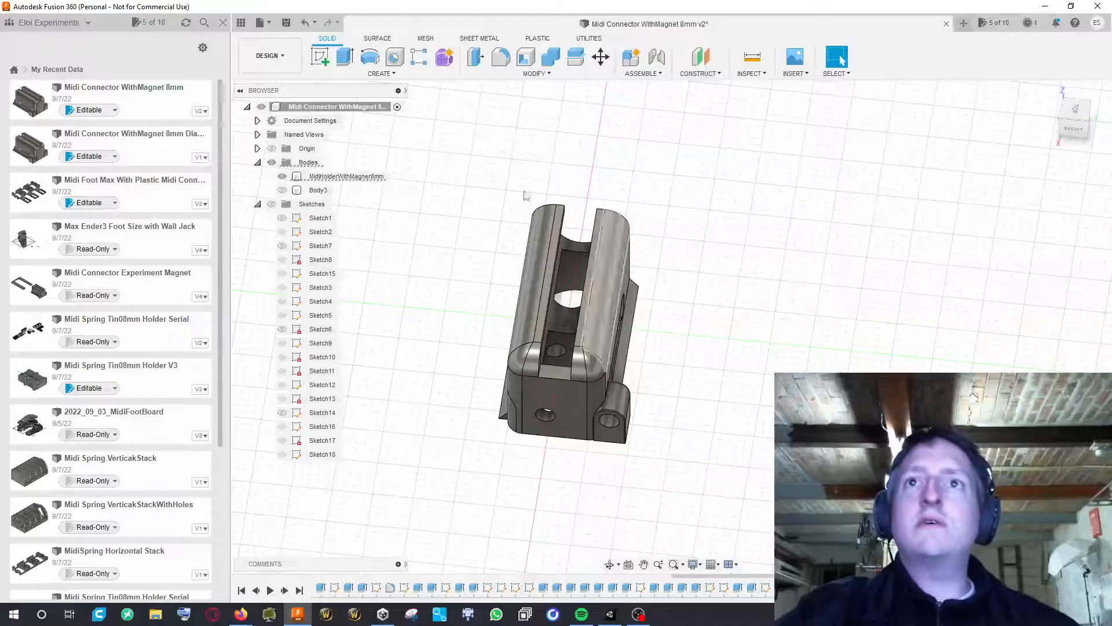
{"action": "key", "text": "super+shift+s"}
{"action": "left_click_drag", "start_coordinate": [457, 166], "coordinate": [761, 470]}
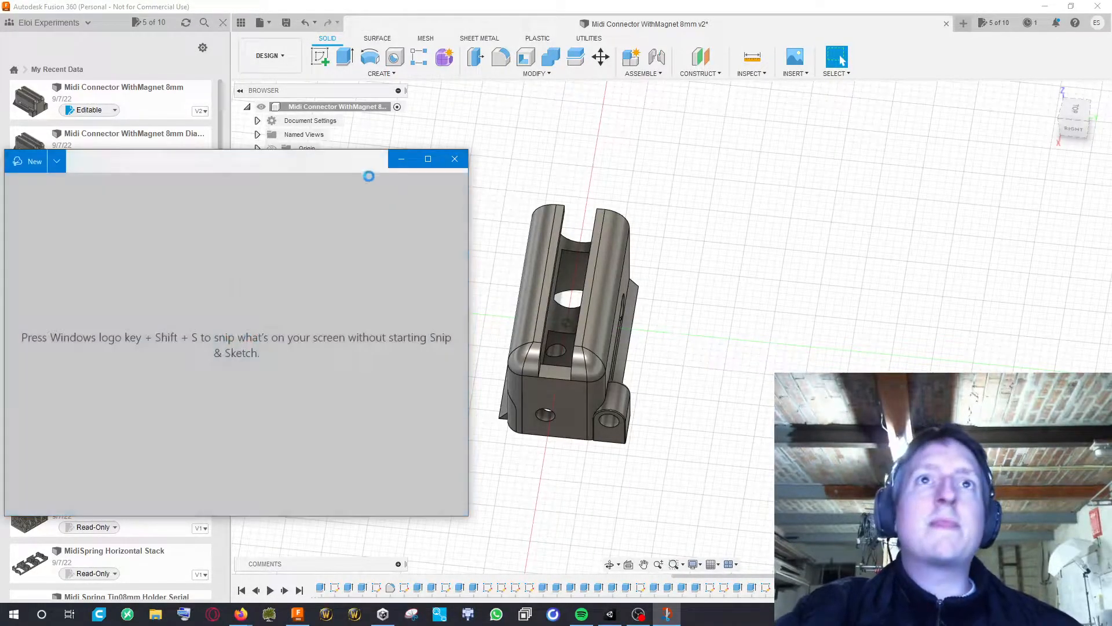
{"action": "mouse_move", "coordinate": [350, 163]}
{"action": "left_mouse_down"}
{"action": "mouse_move", "coordinate": [304, 224]}
{"action": "mouse_move", "coordinate": [1, 340]}
{"action": "mouse_move", "coordinate": [0, 499]}
{"action": "left_mouse_up"}
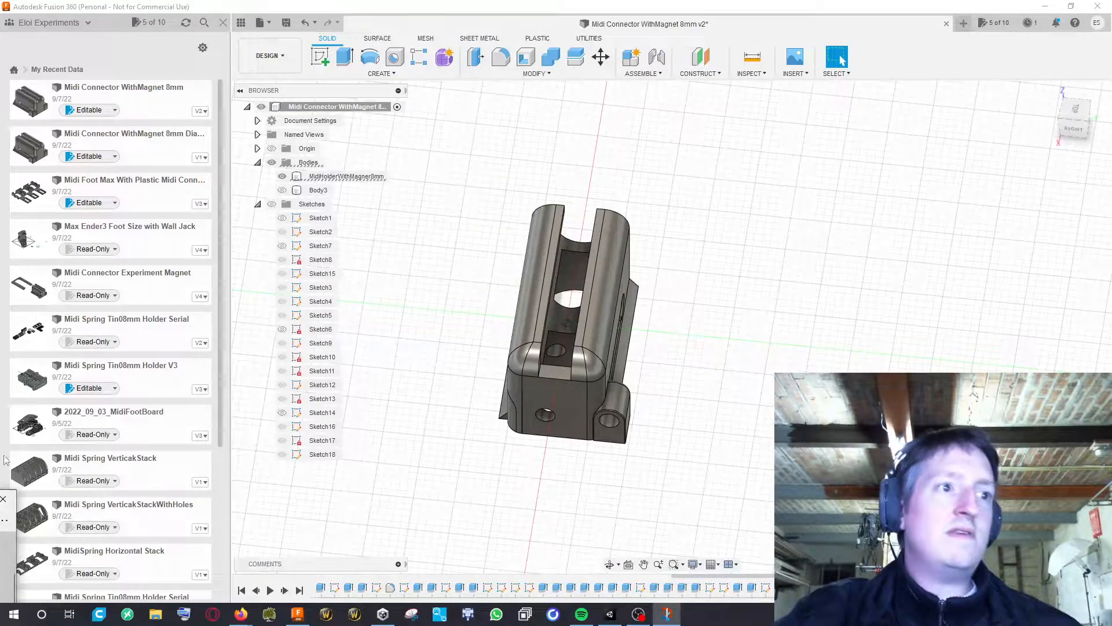
Open the Midi Connector WithMagnet 8mm Diagonal design and examine its magnet holes, side channels and jack slot from all sides
{"action": "double_click", "coordinate": [118, 152]}
{"action": "middle_click_drag", "start_coordinate": [693, 279], "coordinate": [840, 192], "text": "shift"}
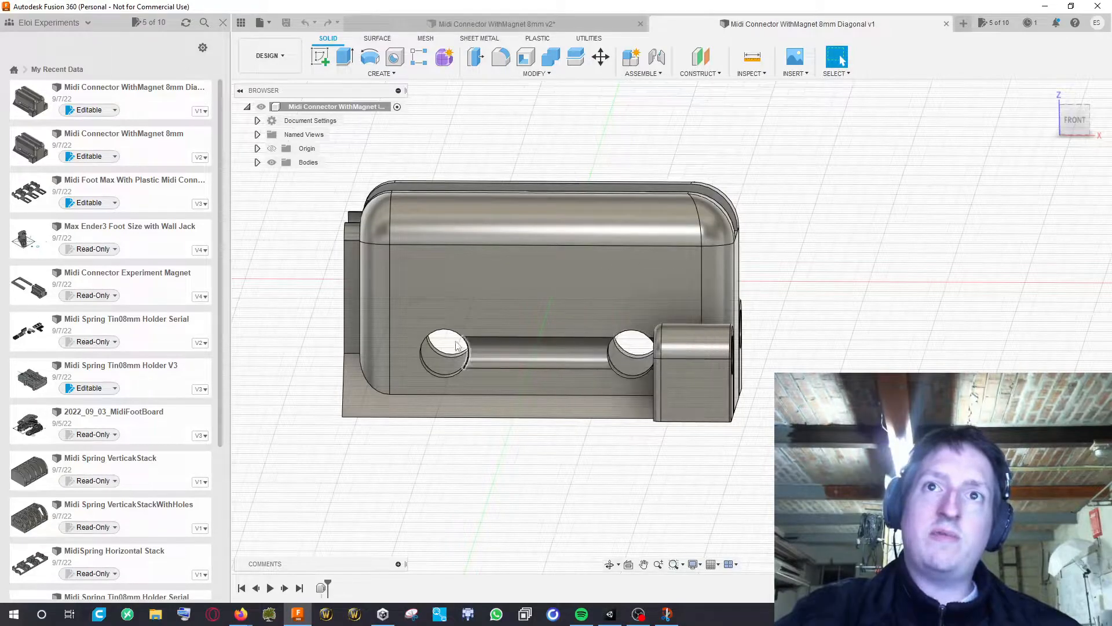
{"action": "middle_click_drag", "start_coordinate": [845, 278], "coordinate": [570, 339], "text": "shift"}
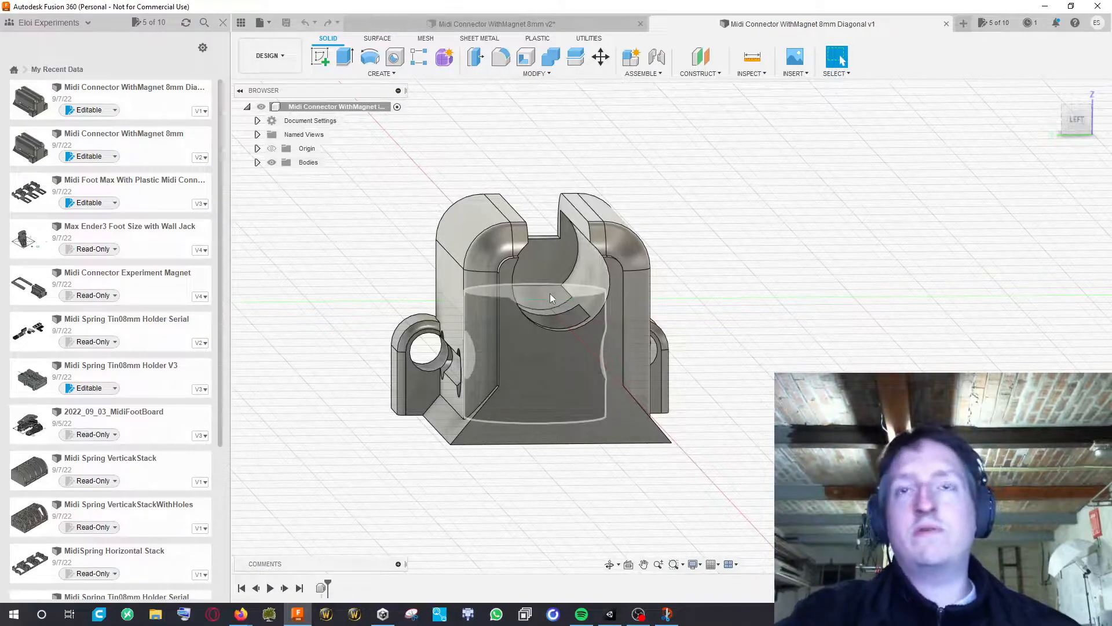
{"action": "middle_click_drag", "start_coordinate": [702, 248], "coordinate": [904, 249], "text": "shift"}
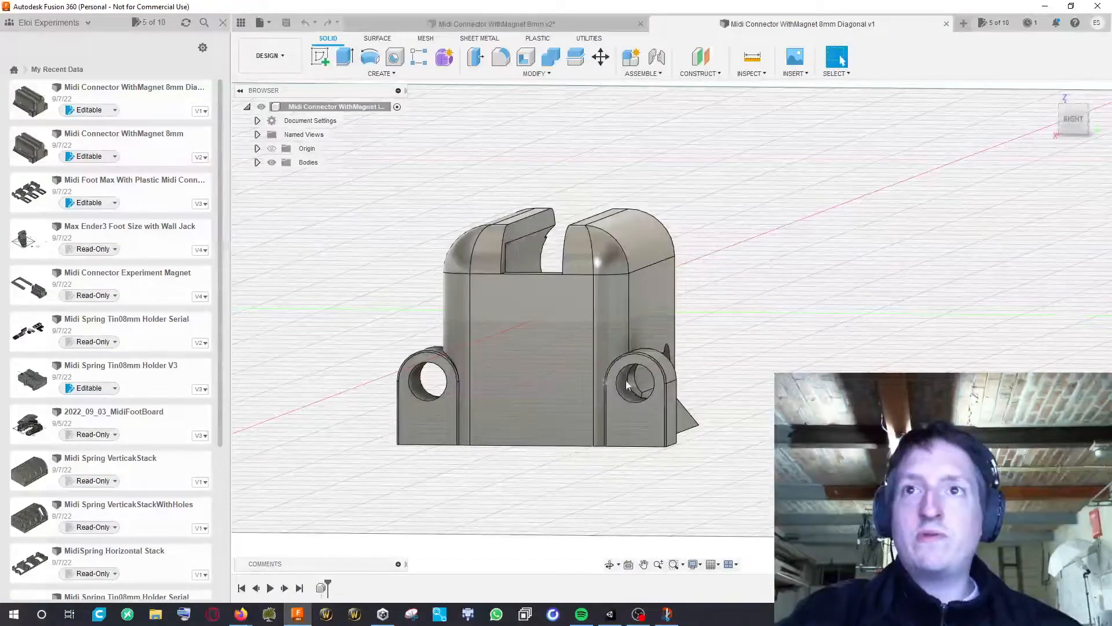
{"action": "middle_click_drag", "start_coordinate": [769, 323], "coordinate": [502, 363], "text": "shift"}
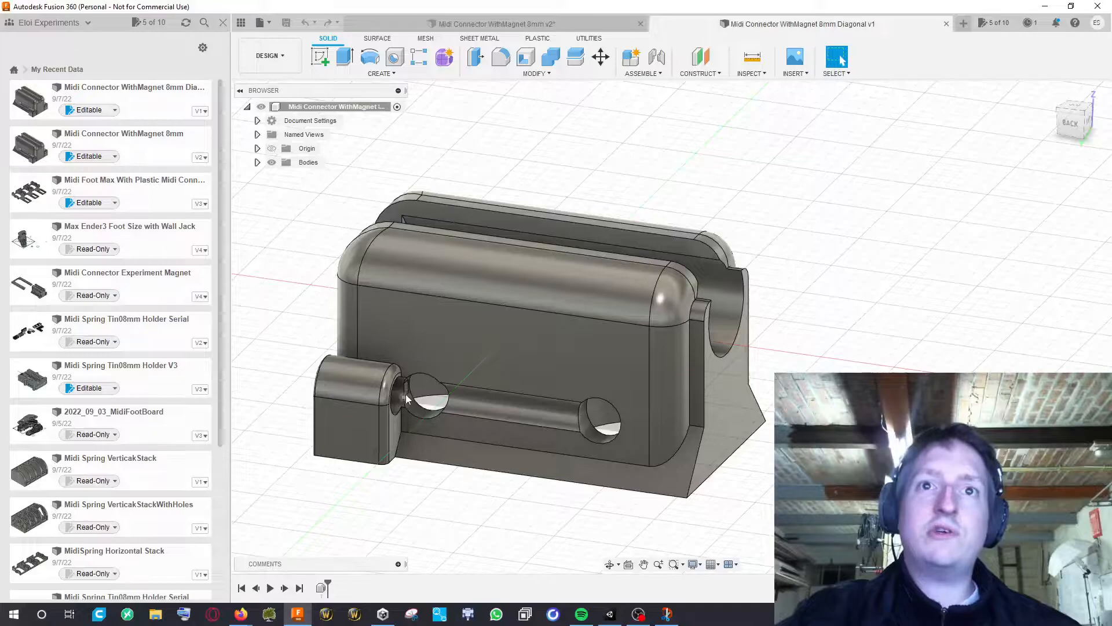
{"action": "middle_click_drag", "start_coordinate": [389, 368], "coordinate": [691, 522], "text": "shift"}
{"action": "middle_click_drag", "start_coordinate": [715, 362], "coordinate": [738, 399]}
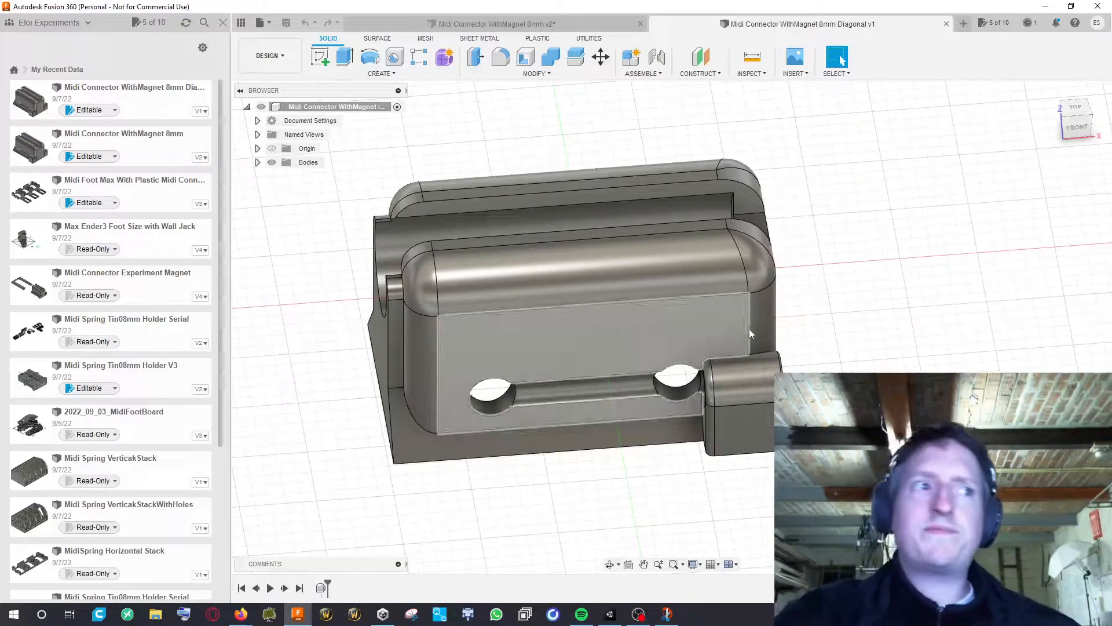
Return to the Midi Connector WithMagnet 8mm design and examine the holder's front hole, side channel and jack opening
{"action": "left_click", "coordinate": [581, 25]}
{"action": "middle_click_drag", "start_coordinate": [650, 139], "coordinate": [774, 162], "text": "shift"}
{"action": "scroll", "coordinate": [651, 258], "scroll_direction": "down", "scroll_amount": 2}
{"action": "scroll", "coordinate": [640, 270], "scroll_direction": "up", "scroll_amount": 4}
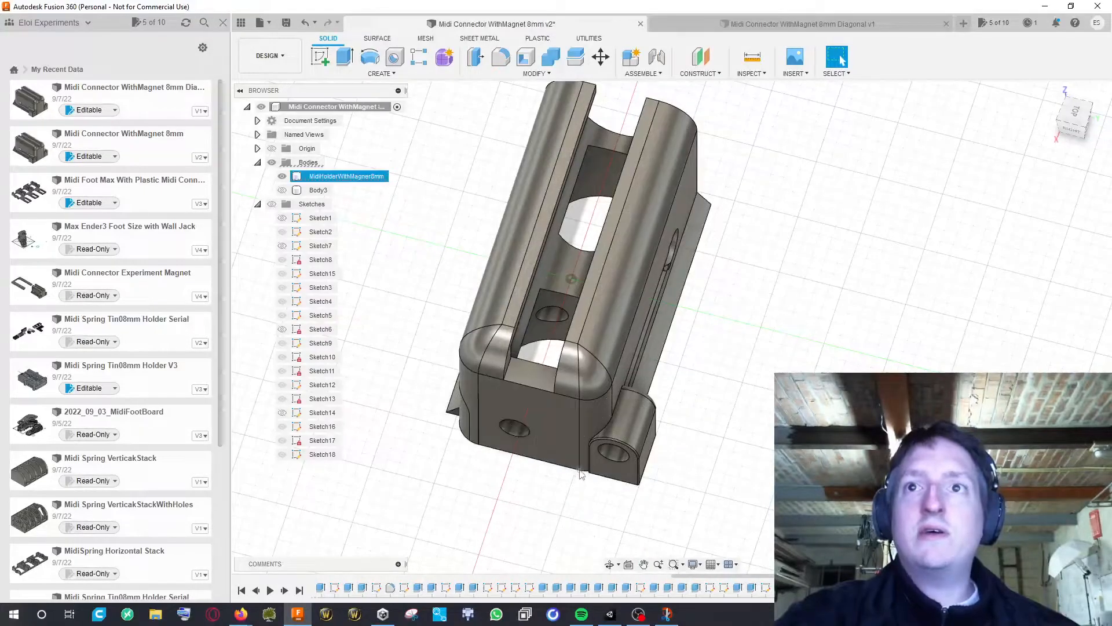
{"action": "middle_click_drag", "start_coordinate": [689, 251], "coordinate": [653, 229], "text": "shift"}
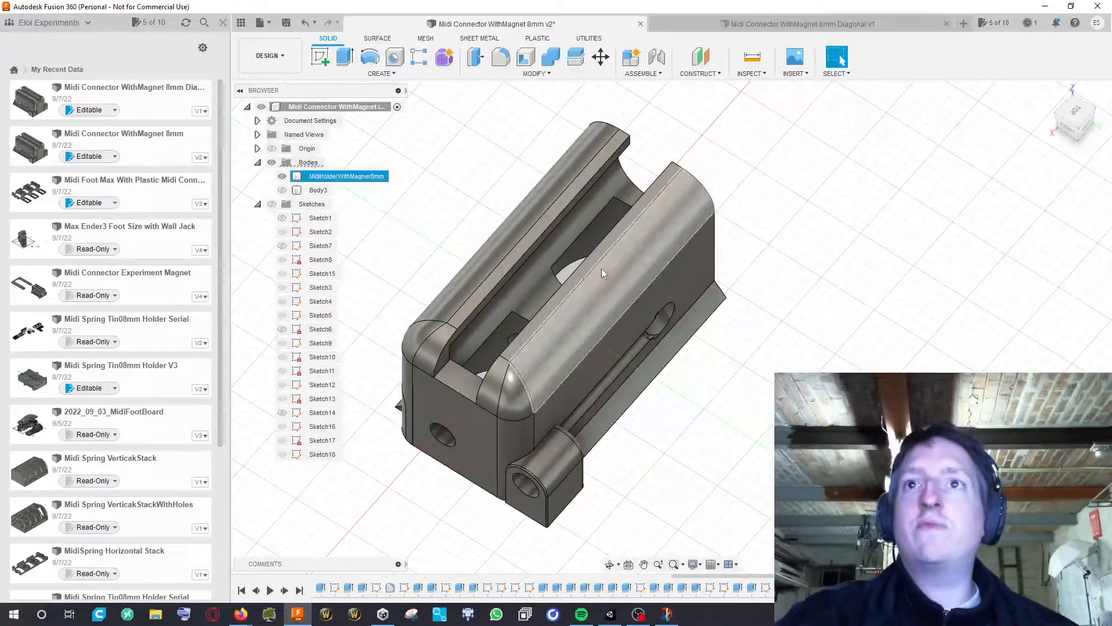
{"action": "left_click", "coordinate": [447, 416]}
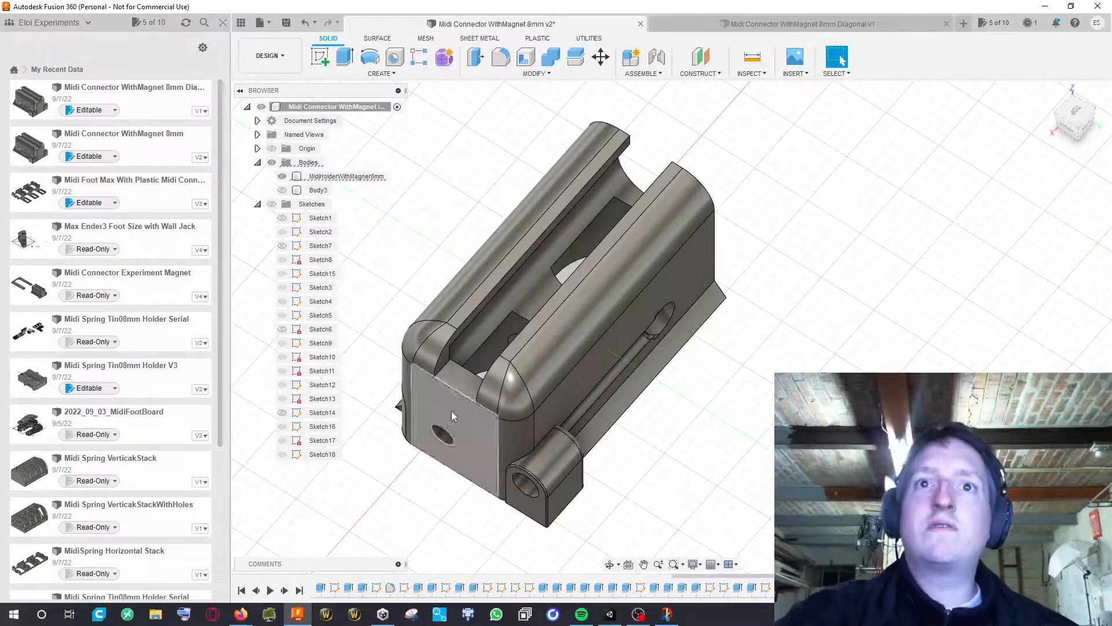
{"action": "middle_click_drag", "start_coordinate": [488, 369], "coordinate": [549, 318], "text": "shift"}
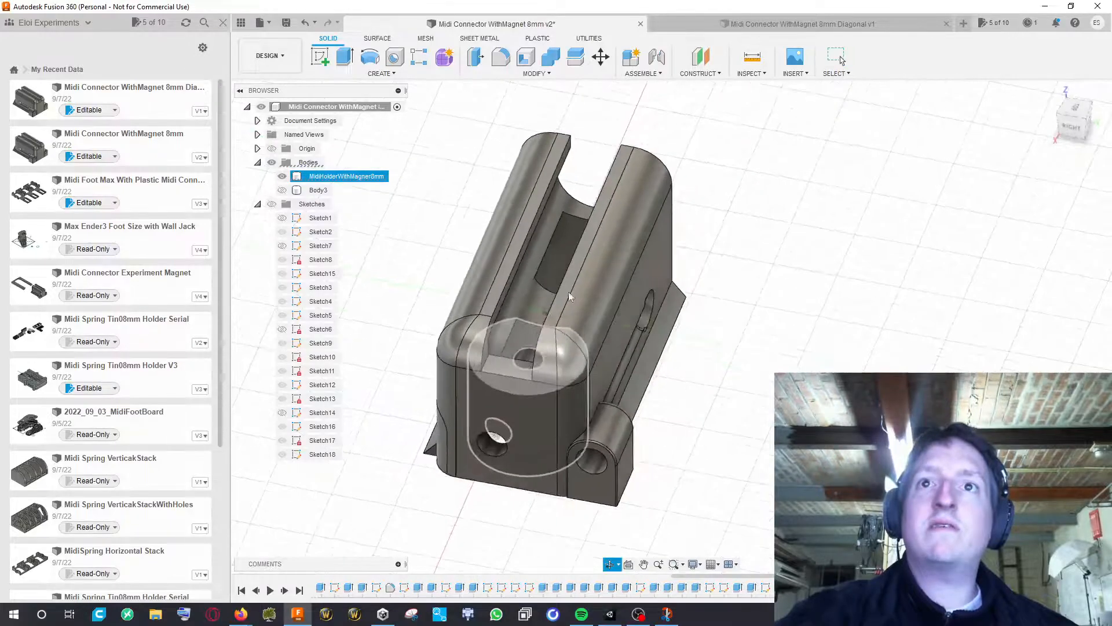
{"action": "middle_click_drag", "start_coordinate": [564, 325], "coordinate": [562, 358], "text": "shift"}
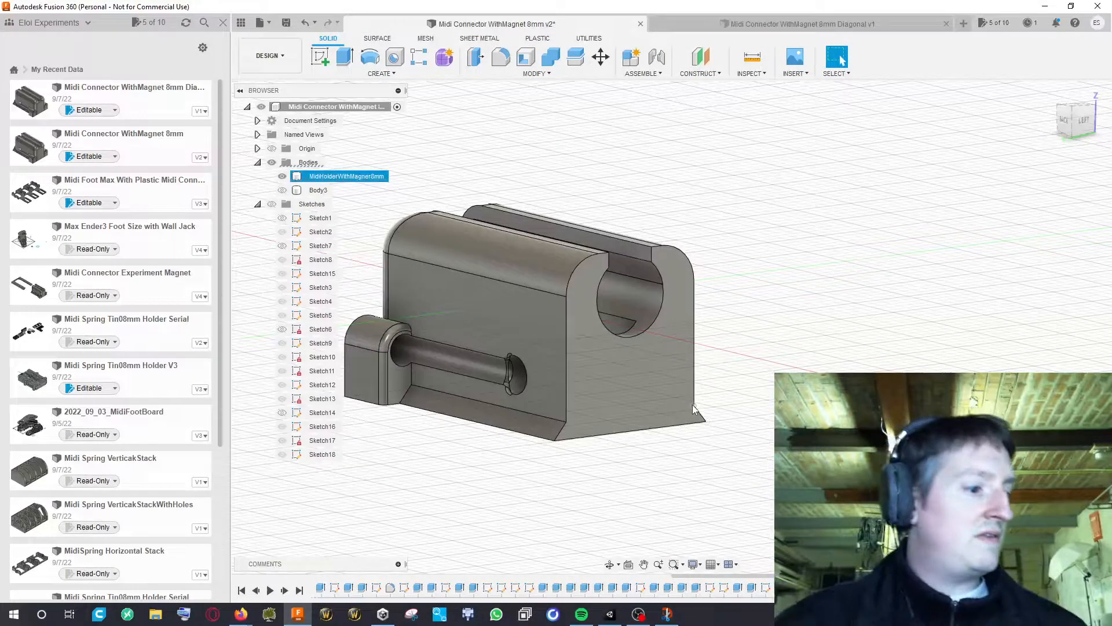
{"action": "middle_click_drag", "start_coordinate": [804, 308], "coordinate": [786, 226]}
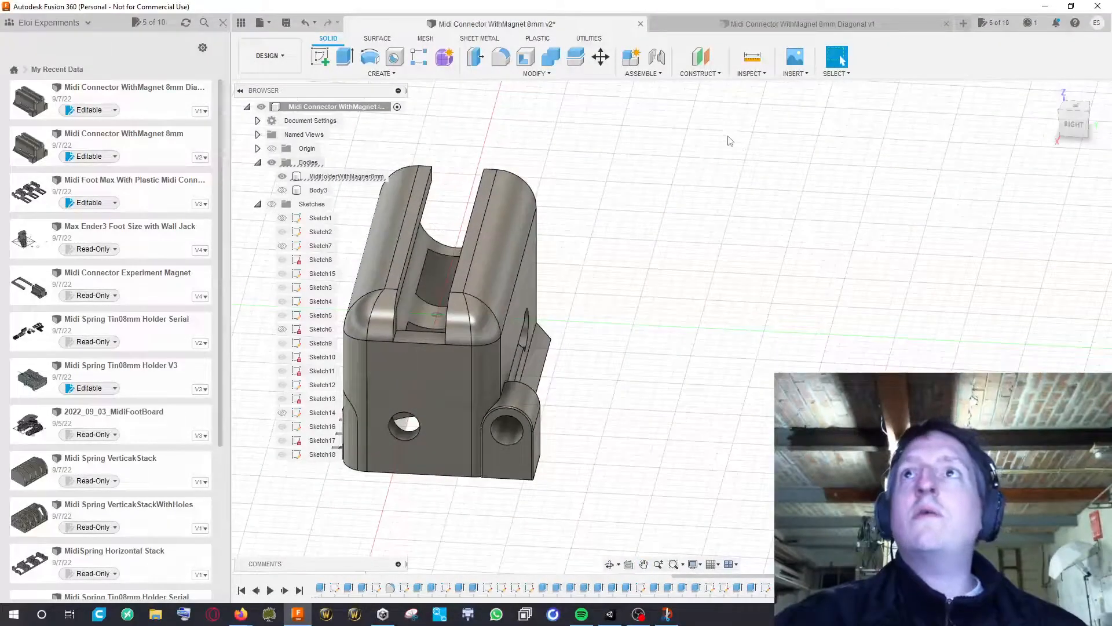
{"action": "scroll", "coordinate": [736, 194], "scroll_direction": "down", "scroll_amount": 5}
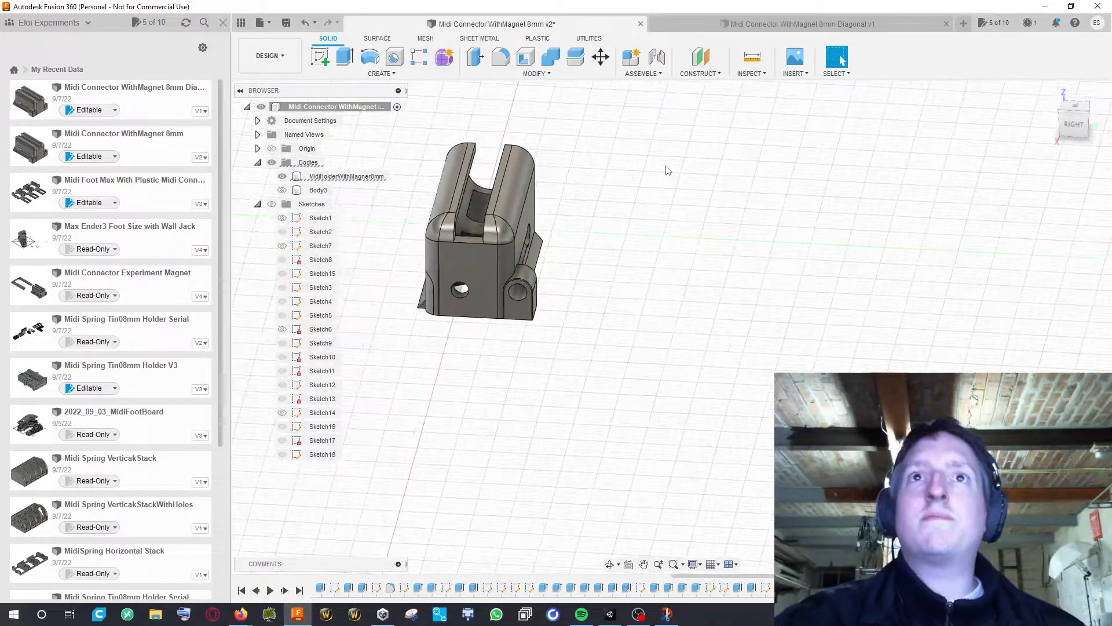
{"action": "mouse_move", "coordinate": [719, 198]}
{"action": "middle_mouse_down", "text": "shift"}
{"action": "mouse_move", "coordinate": [731, 188]}
{"action": "mouse_move", "coordinate": [708, 202]}
{"action": "middle_mouse_up", "text": "shift"}
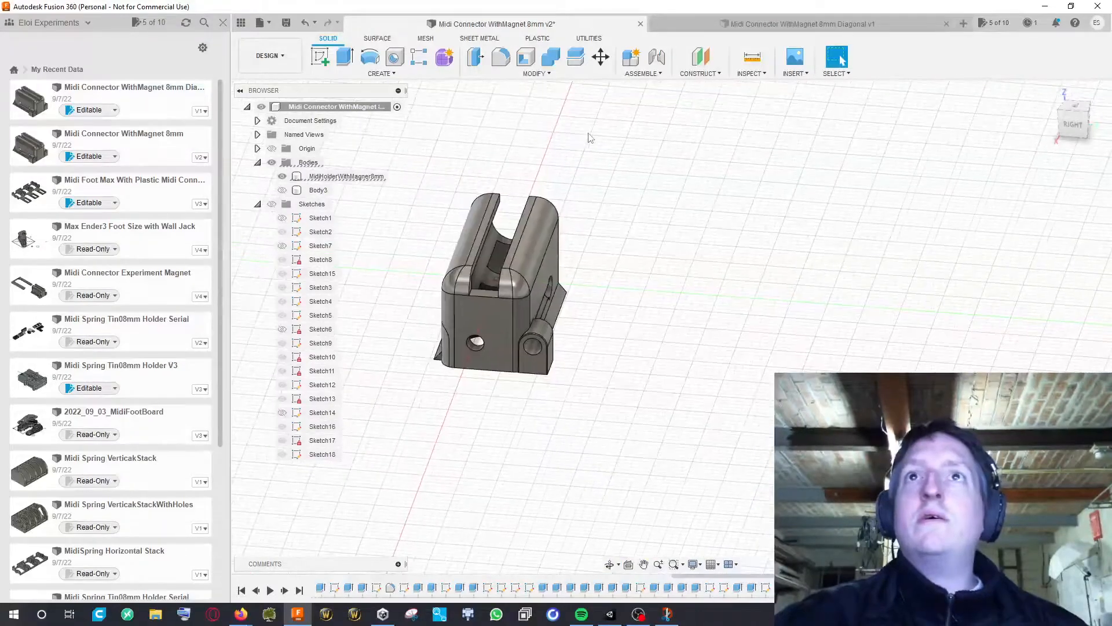
Create a new empty design and close the Midi Connector WithMagnet 8mm Diagonal design
{"action": "left_click", "coordinate": [263, 27]}
{"action": "left_click", "coordinate": [284, 40]}
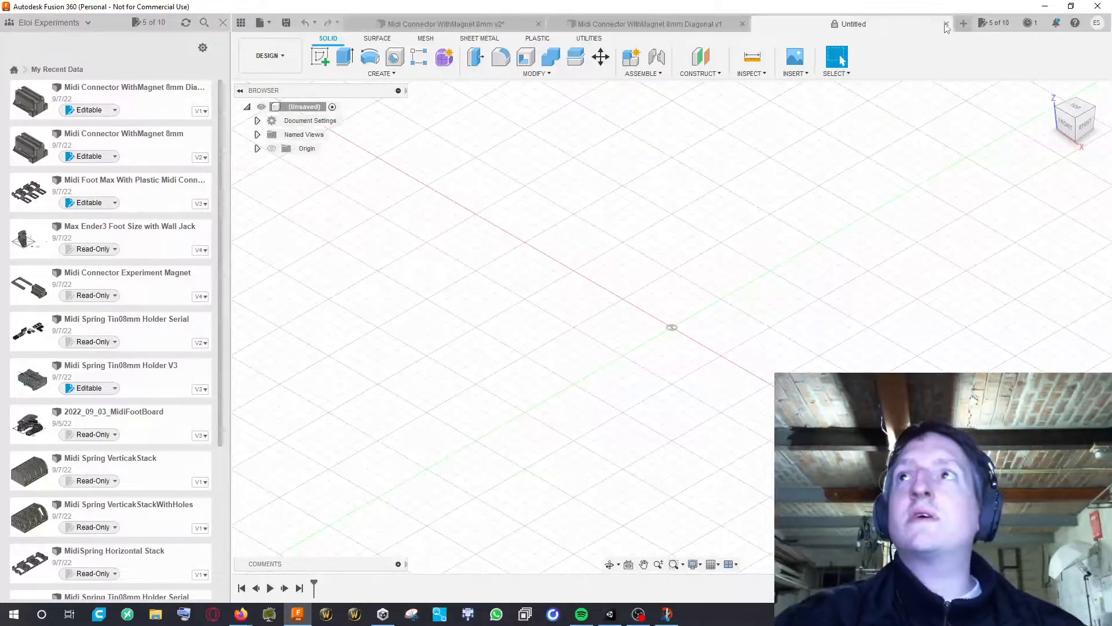
{"action": "left_click", "coordinate": [743, 24]}
Start a DXF insert and load MidiJackShapehandMeasureHalf.dxf from the 2022_09_03_Mini63mmJack folder
{"action": "middle_click_drag", "start_coordinate": [803, 155], "coordinate": [659, 215]}
{"action": "left_click", "coordinate": [1074, 108]}
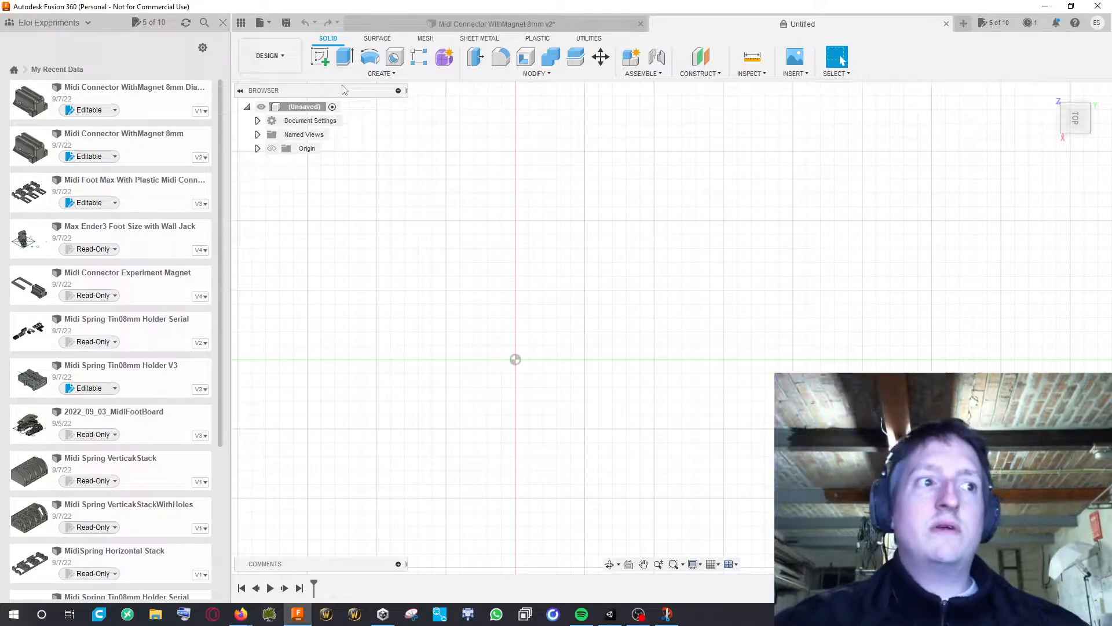
{"action": "scroll", "coordinate": [457, 162], "scroll_direction": "up", "scroll_amount": 3}
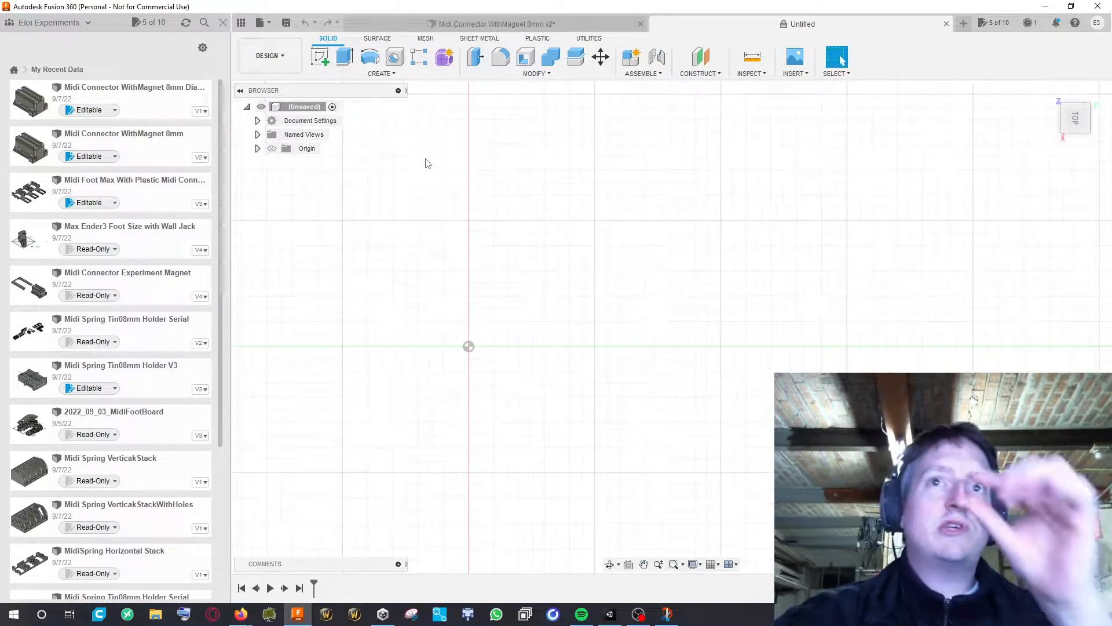
{"action": "middle_click_drag", "start_coordinate": [472, 178], "coordinate": [435, 166]}
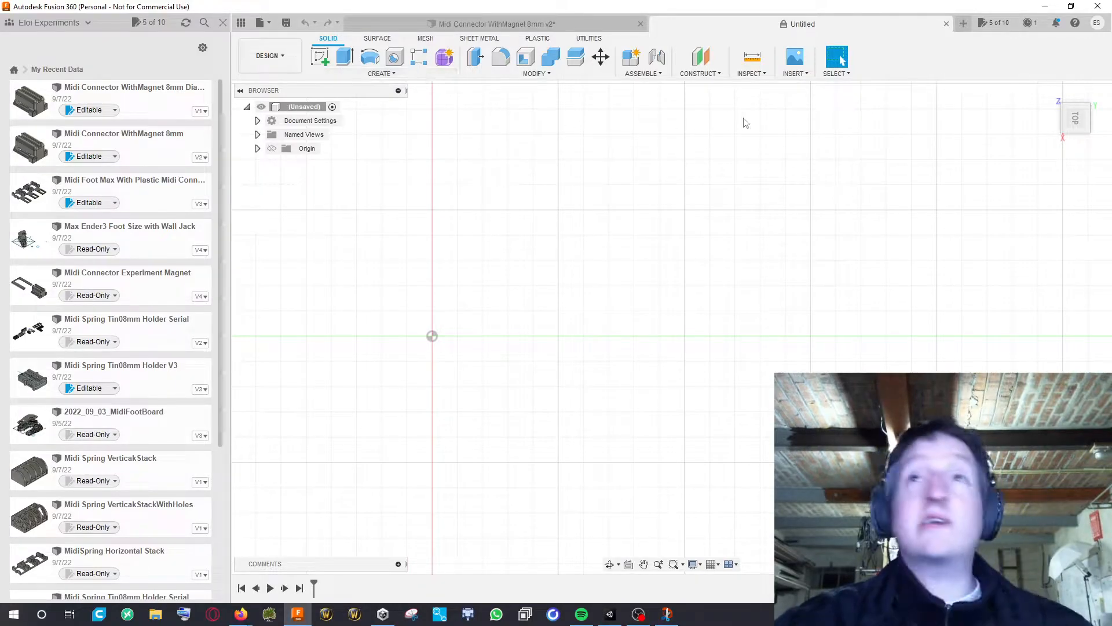
{"action": "left_click", "coordinate": [751, 73]}
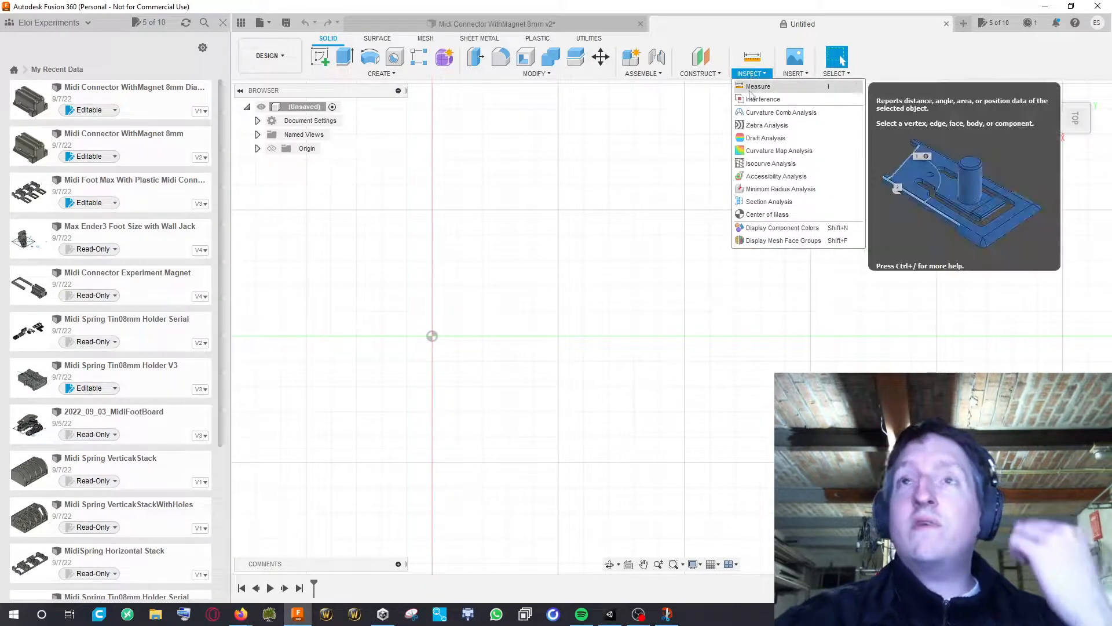
{"action": "left_click", "coordinate": [794, 74]}
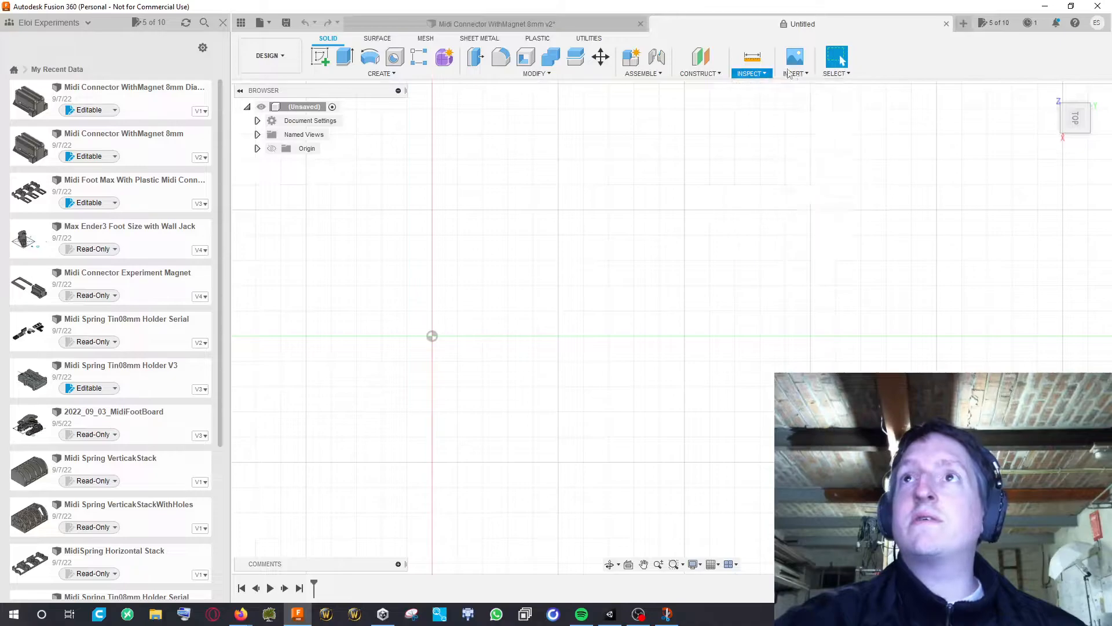
{"action": "left_click", "coordinate": [811, 138]}
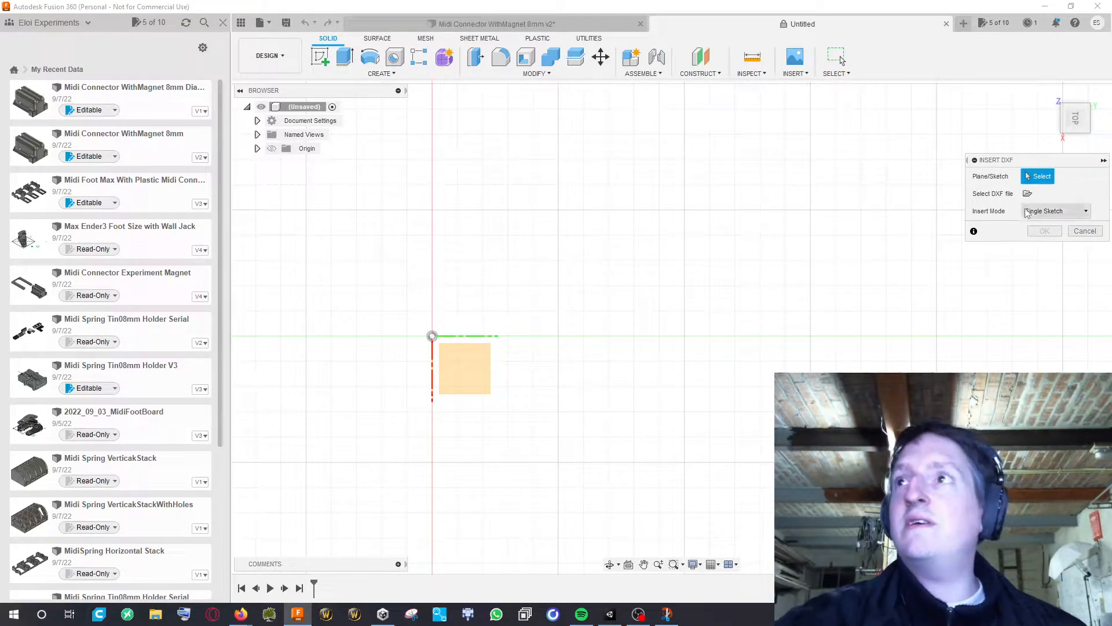
{"action": "left_click", "coordinate": [1028, 194]}
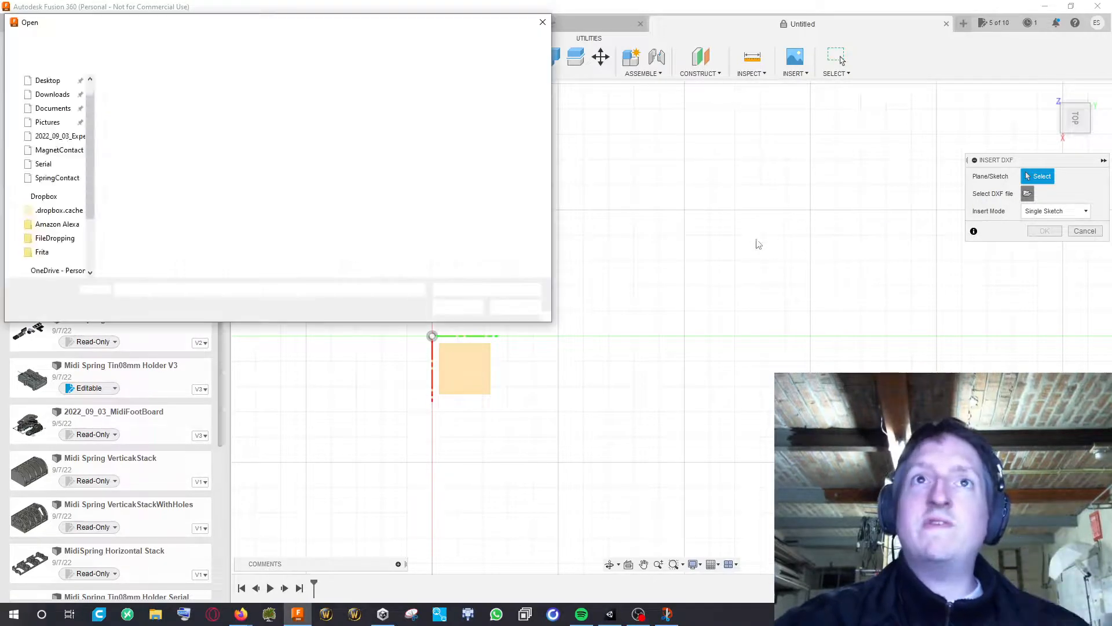
{"action": "left_click", "coordinate": [202, 44]}
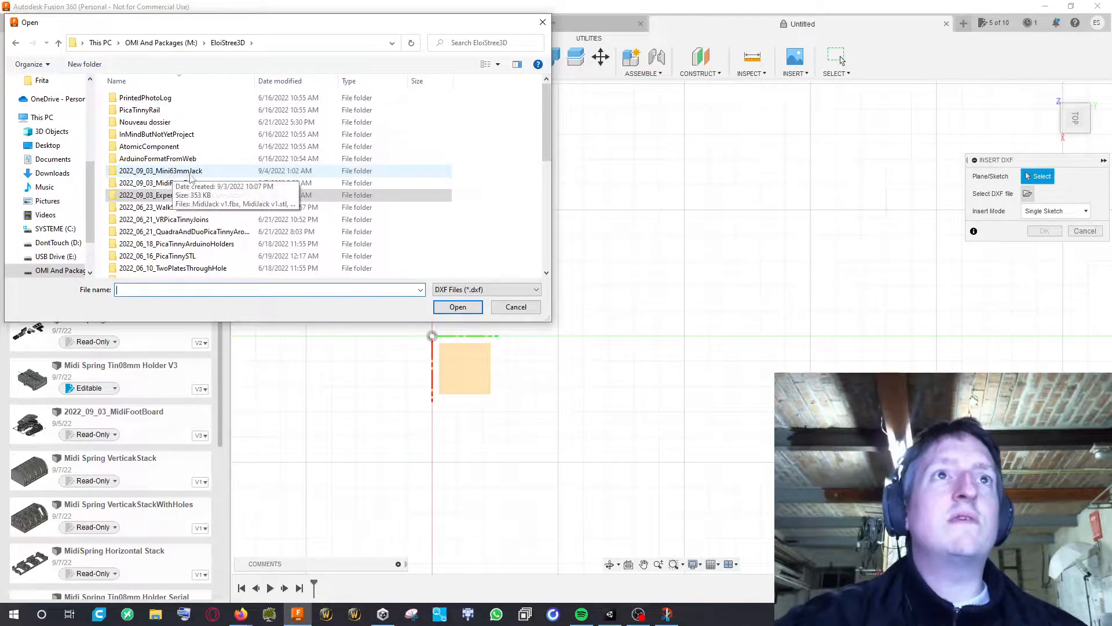
{"action": "double_click", "coordinate": [174, 171]}
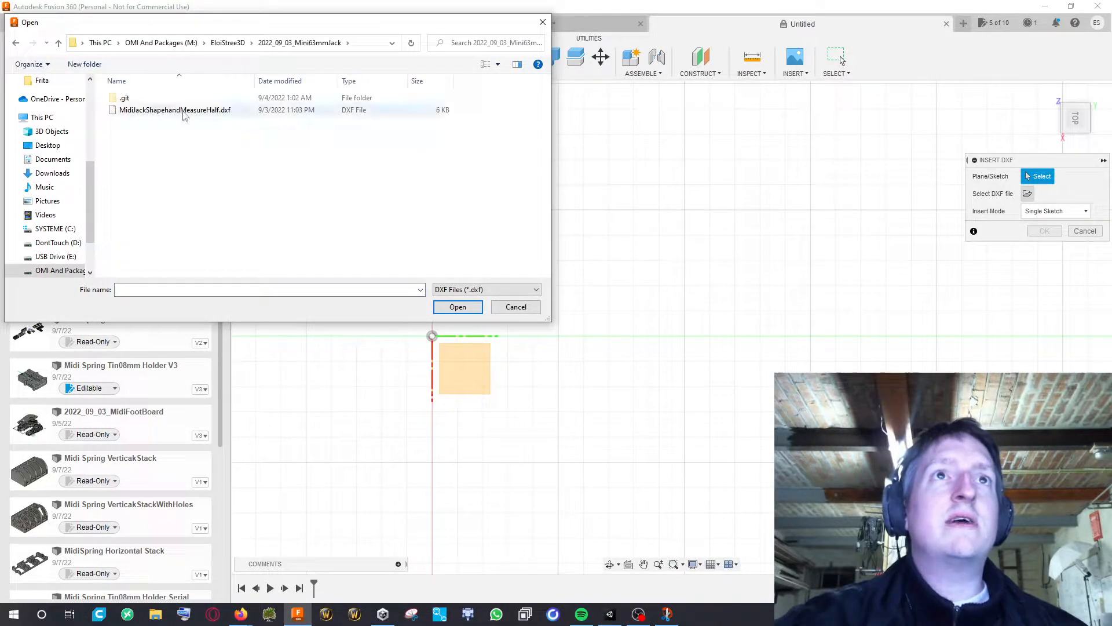
{"action": "left_click", "coordinate": [210, 112]}
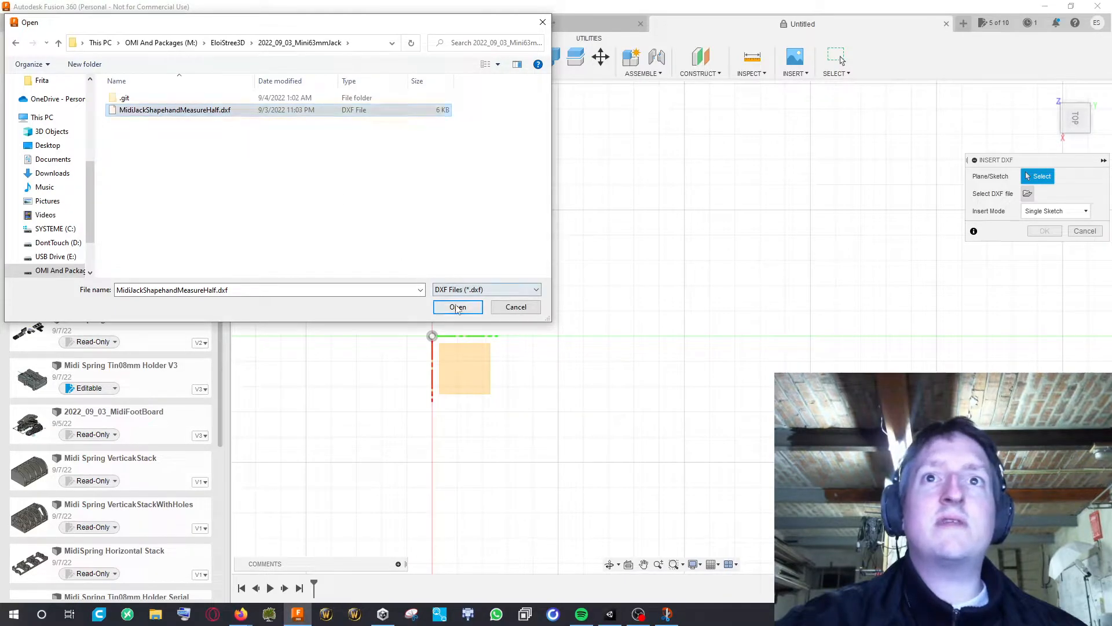
{"action": "left_click", "coordinate": [458, 307]}
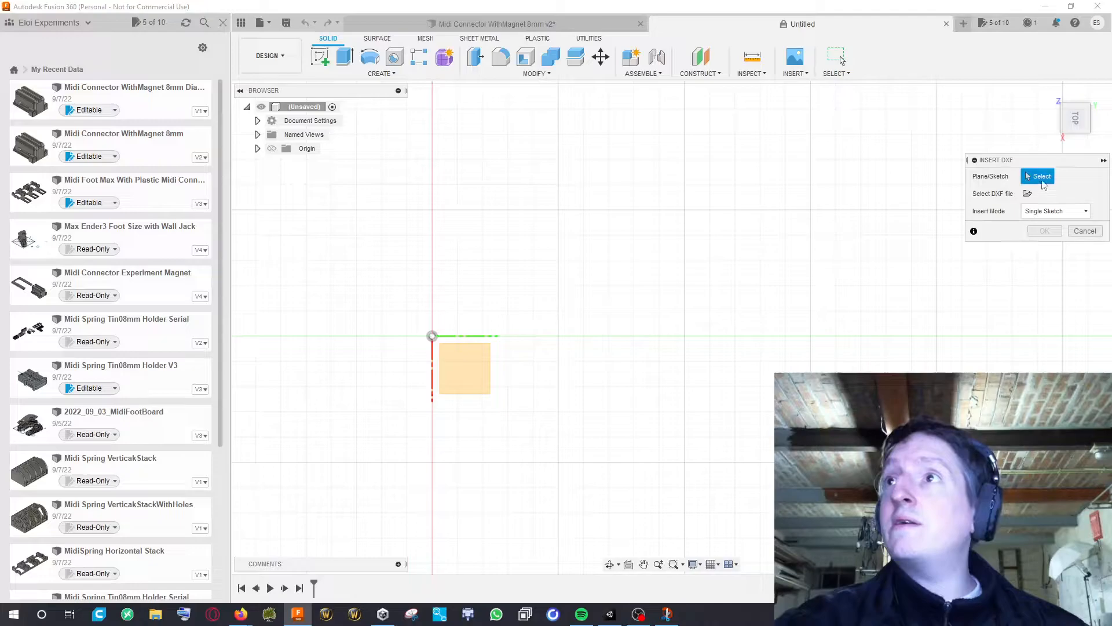
Place the DXF on the horizontal origin plane as a single sketch in millimetres, with zero X and Y distance
{"action": "left_click", "coordinate": [490, 369]}
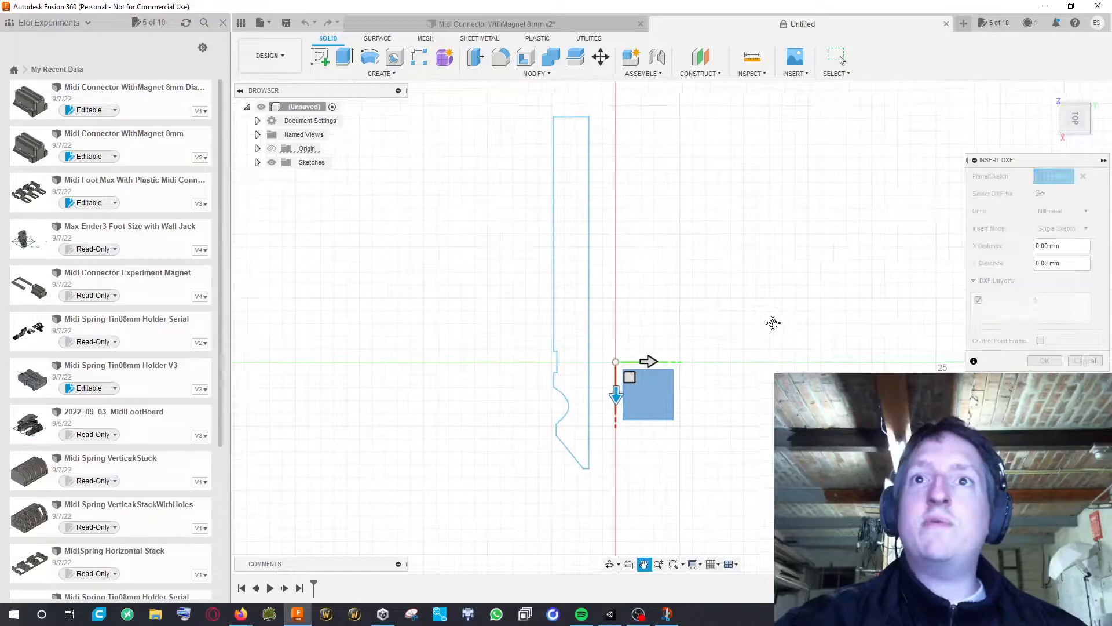
{"action": "middle_click_drag", "start_coordinate": [770, 324], "coordinate": [743, 253], "text": "shift"}
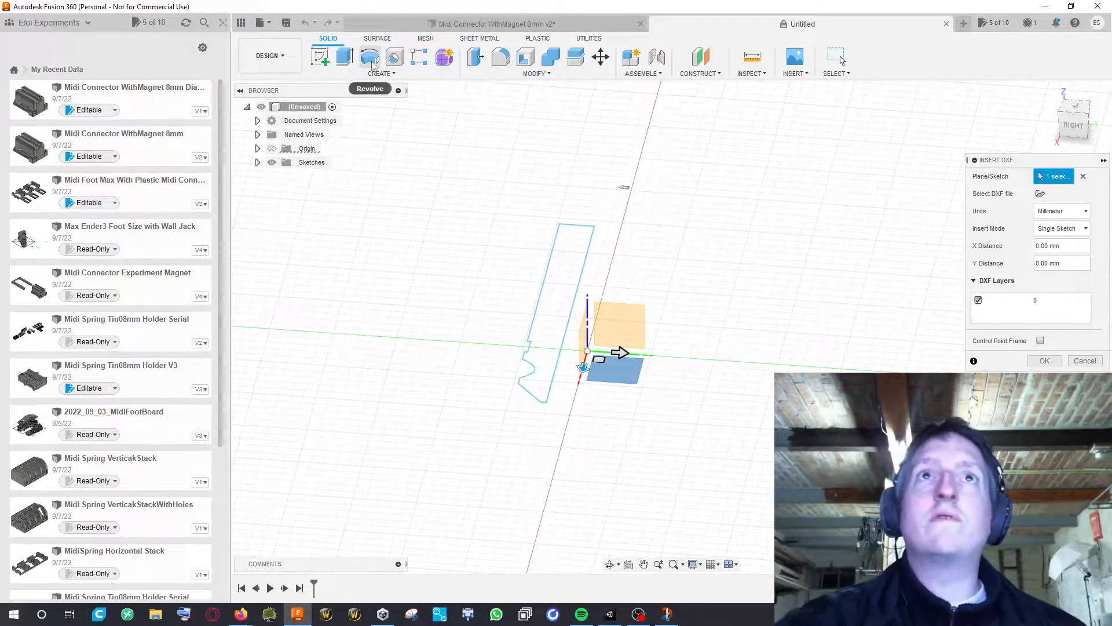
{"action": "key", "text": "Return"}
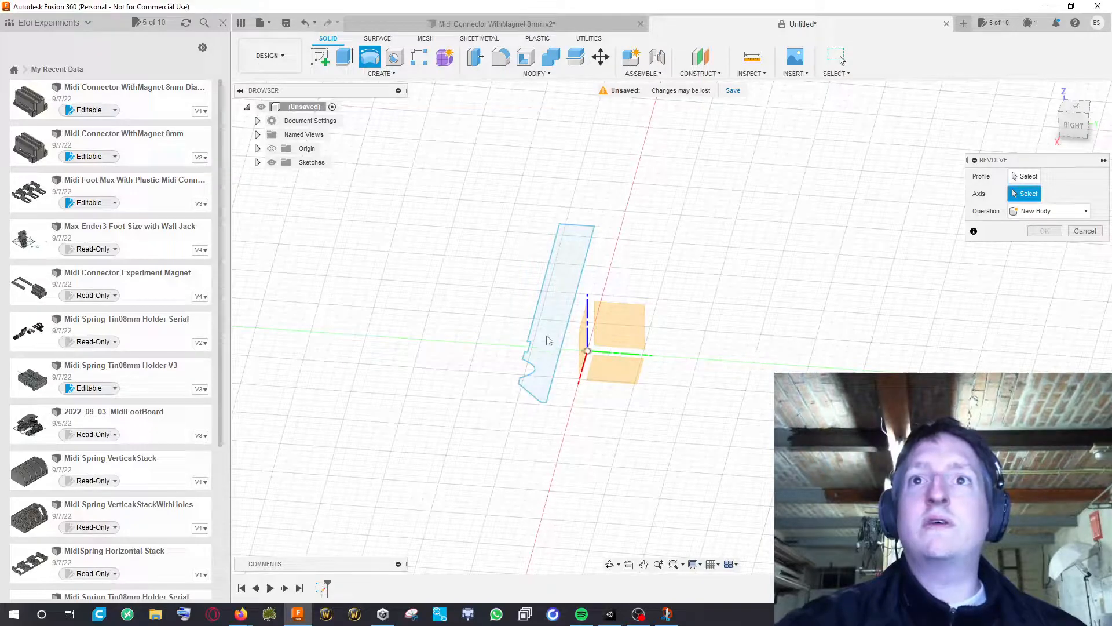
Revolve the half-jack profile 360 degrees around its long straight edge as a new body
{"action": "middle_click_drag", "start_coordinate": [666, 282], "coordinate": [665, 264], "text": "shift"}
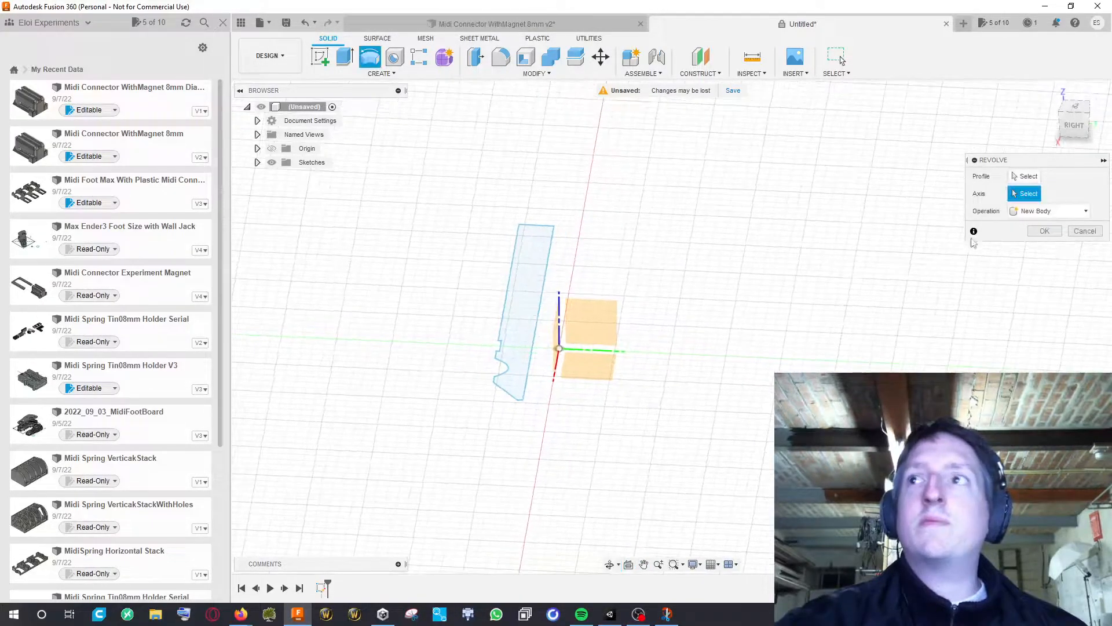
{"action": "left_click", "coordinate": [1025, 176]}
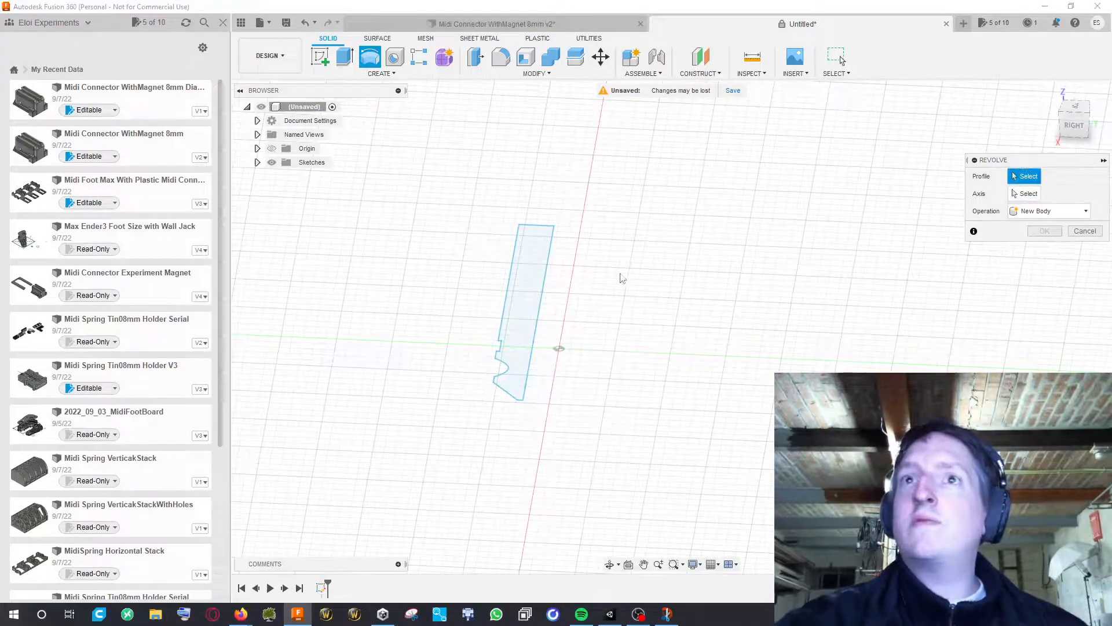
{"action": "left_click", "coordinate": [529, 310]}
{"action": "left_click", "coordinate": [1025, 193]}
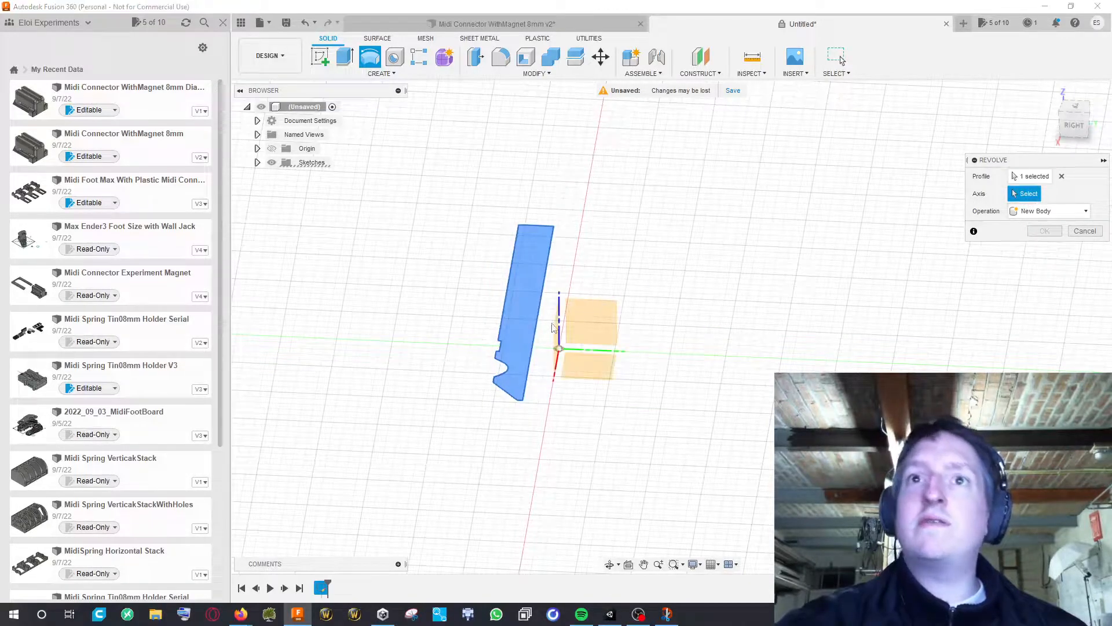
{"action": "left_click", "coordinate": [560, 322]}
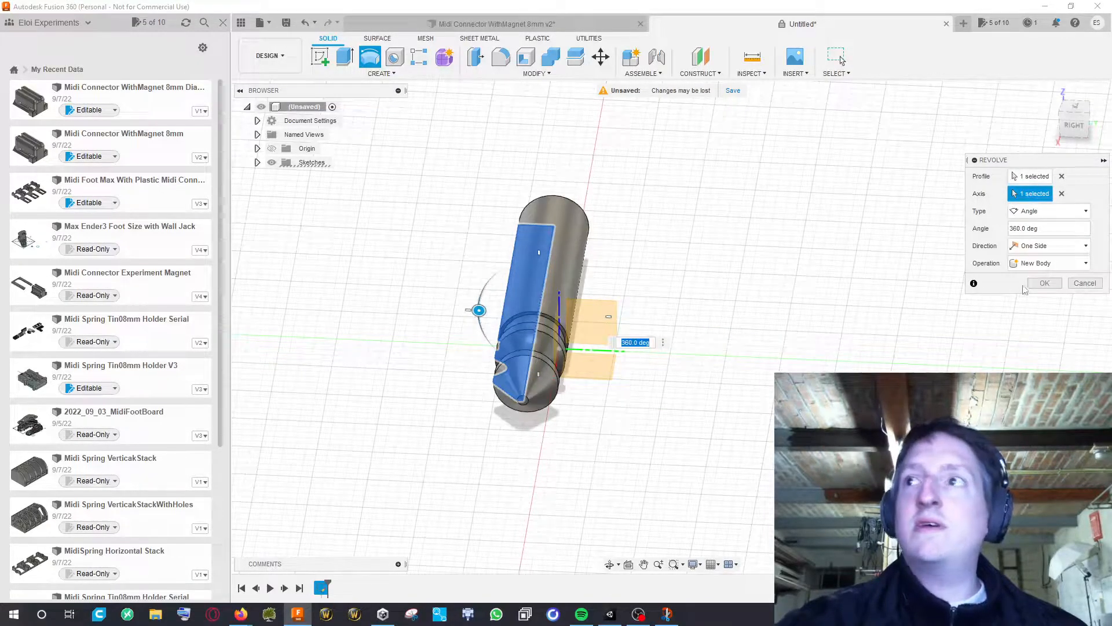
{"action": "left_click", "coordinate": [1044, 230]}
Start a sketch on the horizontal origin plane and draw a line about 7 mm long straight across the jack's narrow neck
{"action": "middle_click_drag", "start_coordinate": [799, 248], "coordinate": [799, 265], "text": "shift"}
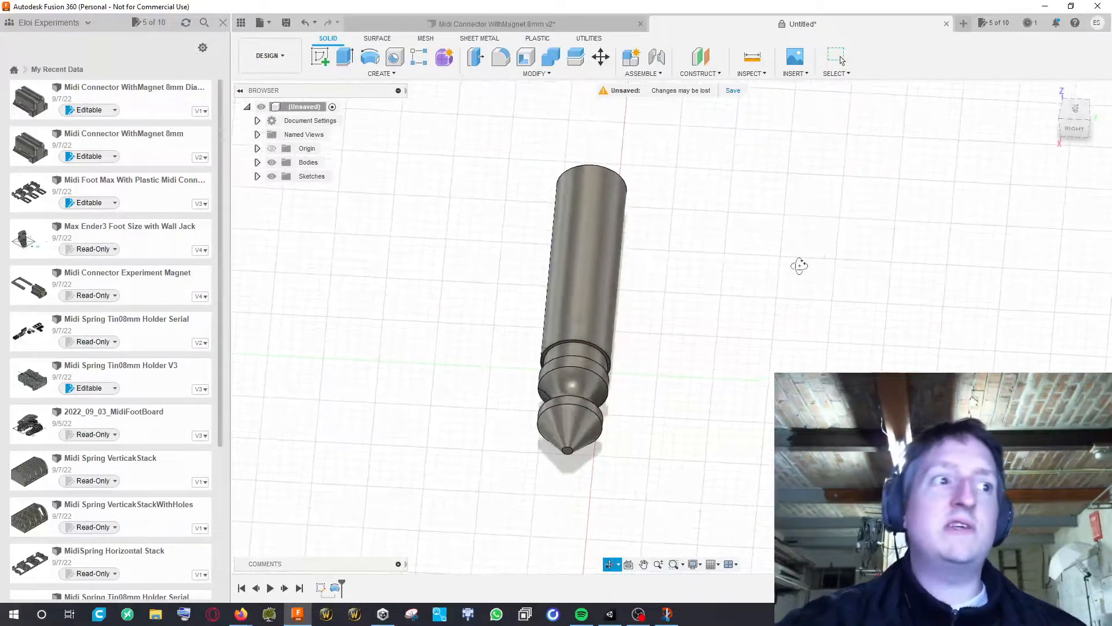
{"action": "left_click", "coordinate": [1077, 110]}
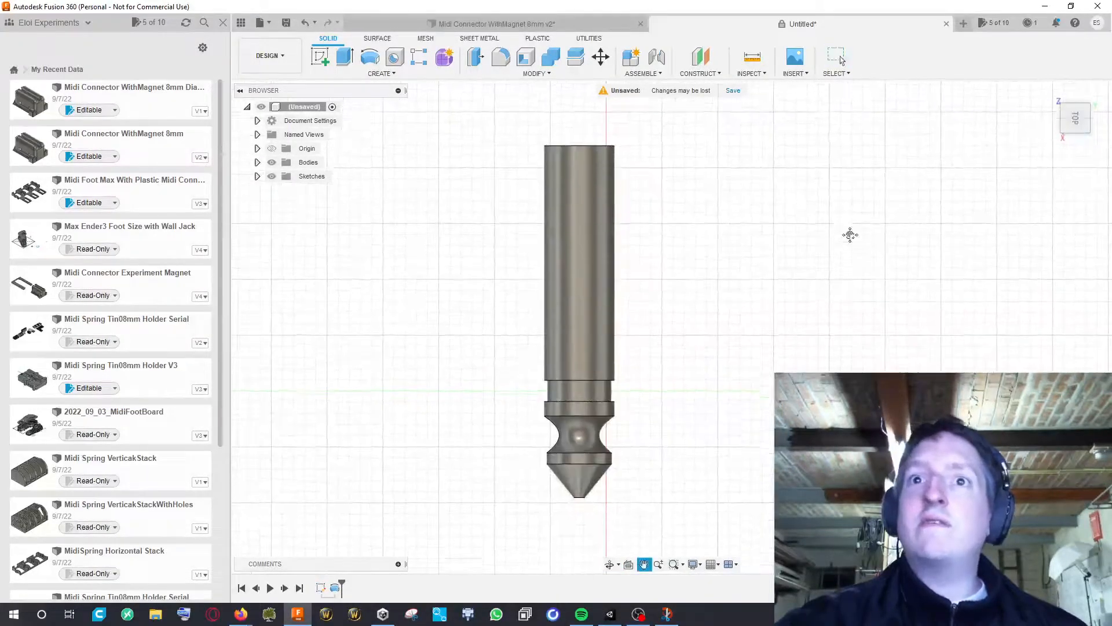
{"action": "scroll", "coordinate": [757, 211], "scroll_direction": "up", "scroll_amount": 3}
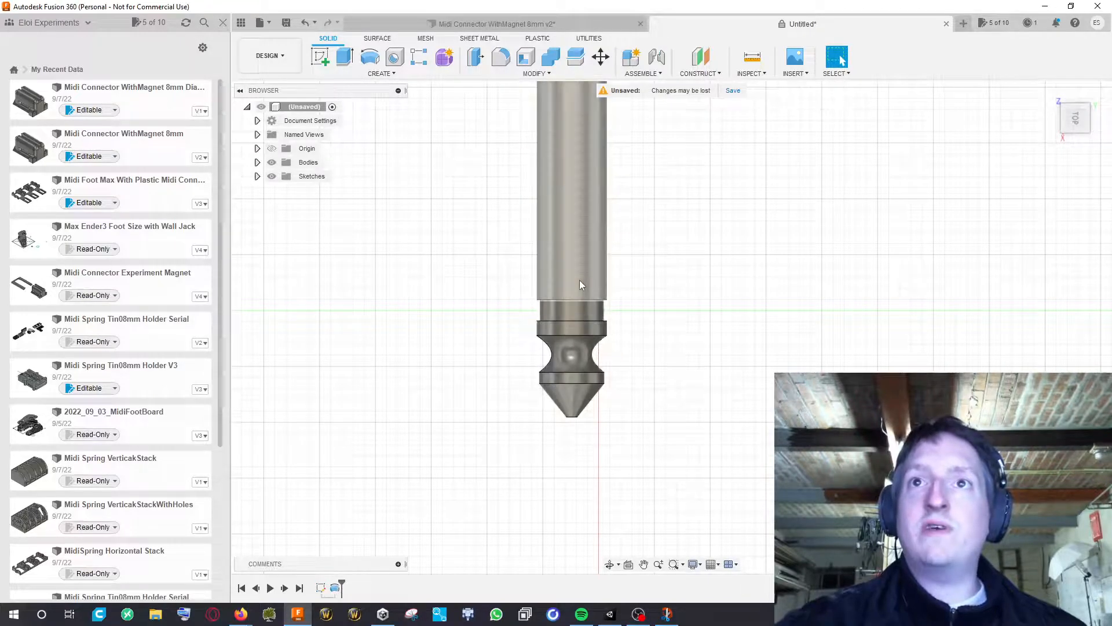
{"action": "scroll", "coordinate": [637, 299], "scroll_direction": "up", "scroll_amount": 5}
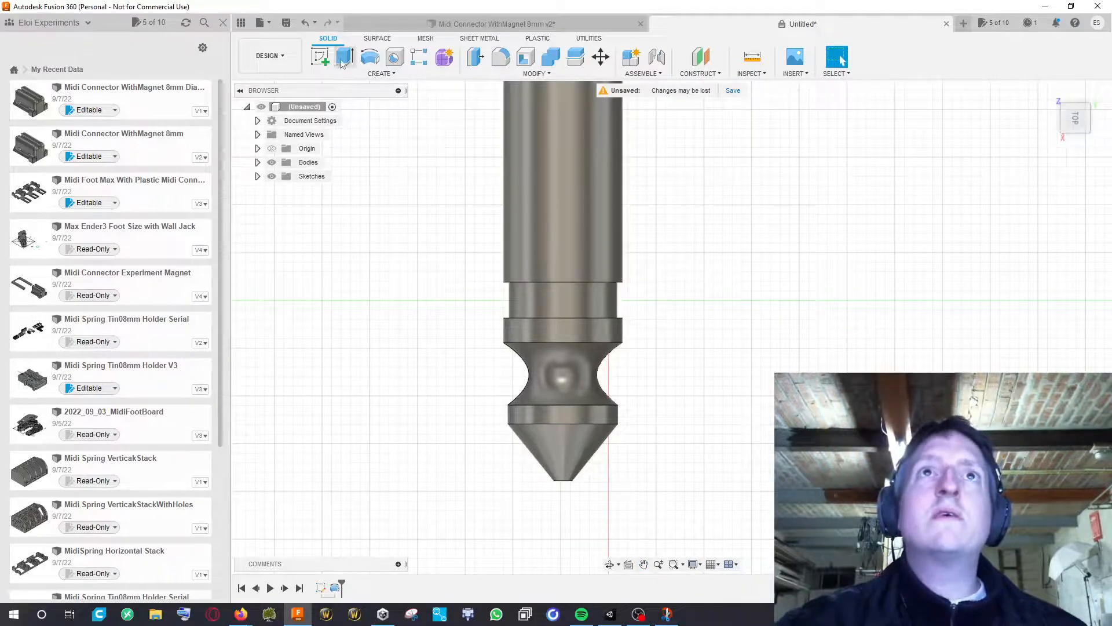
{"action": "left_click", "coordinate": [320, 56]}
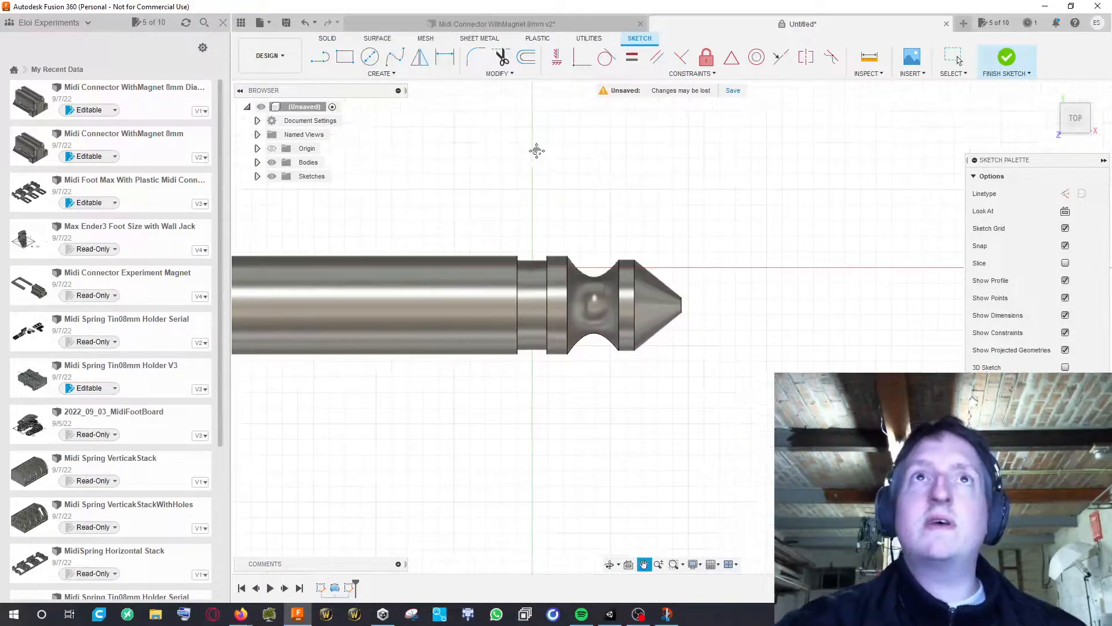
{"action": "key", "text": "l"}
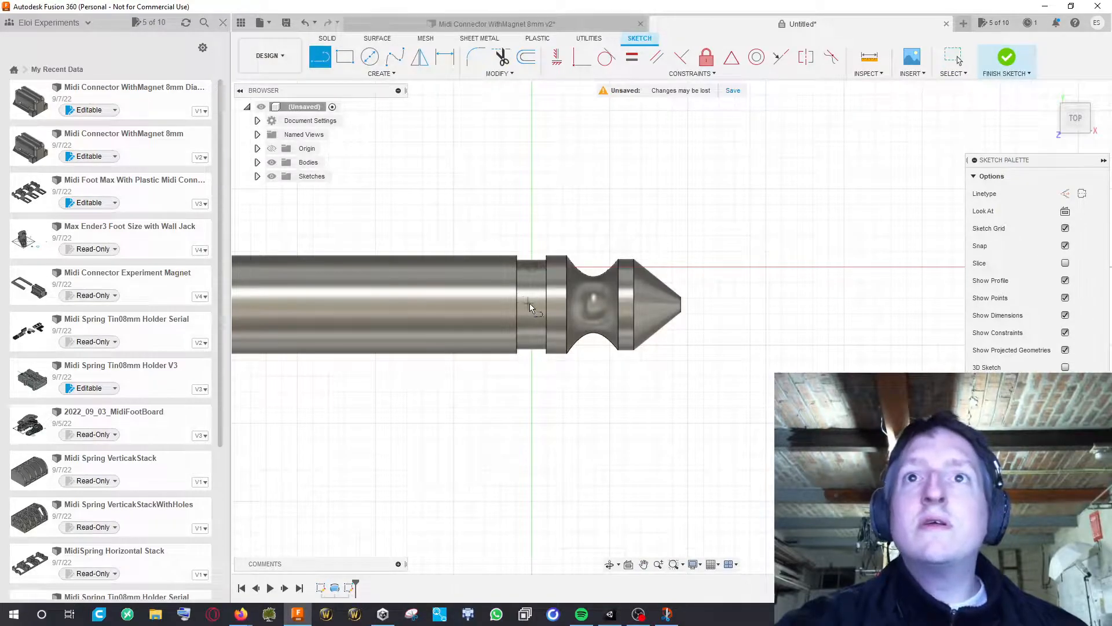
{"action": "left_click", "coordinate": [532, 262]}
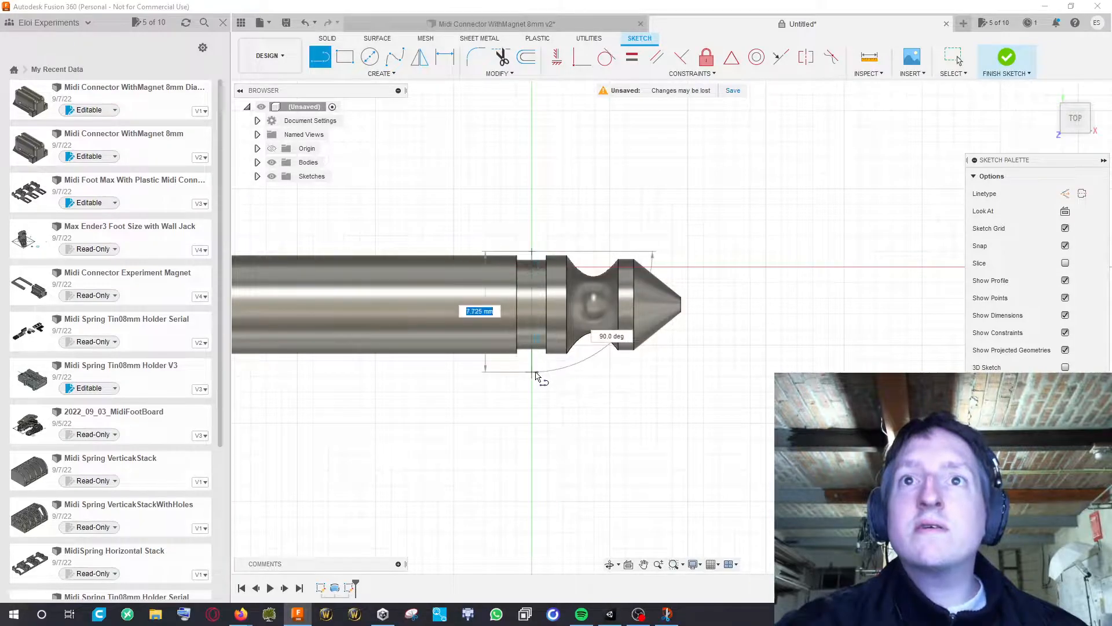
{"action": "left_click", "coordinate": [532, 360]}
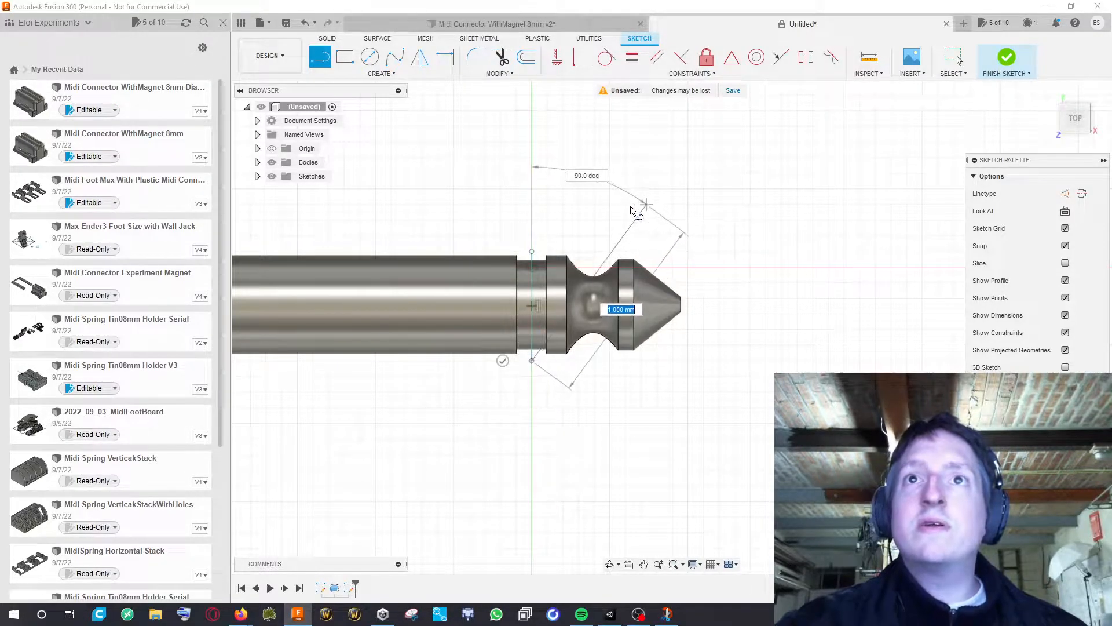
{"action": "key", "text": "Escape"}
Draw a short line about 2 mm long along the jack's axis, spanning the neck through the cross line's midpoint
{"action": "middle_click_drag", "start_coordinate": [650, 219], "coordinate": [610, 223]}
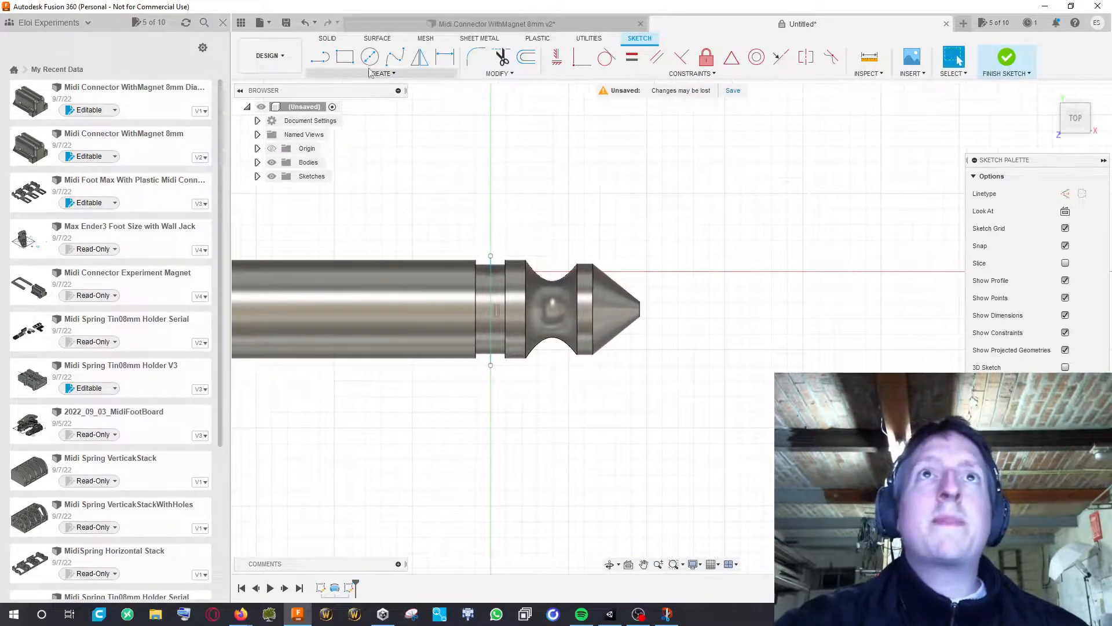
{"action": "left_click", "coordinate": [322, 58]}
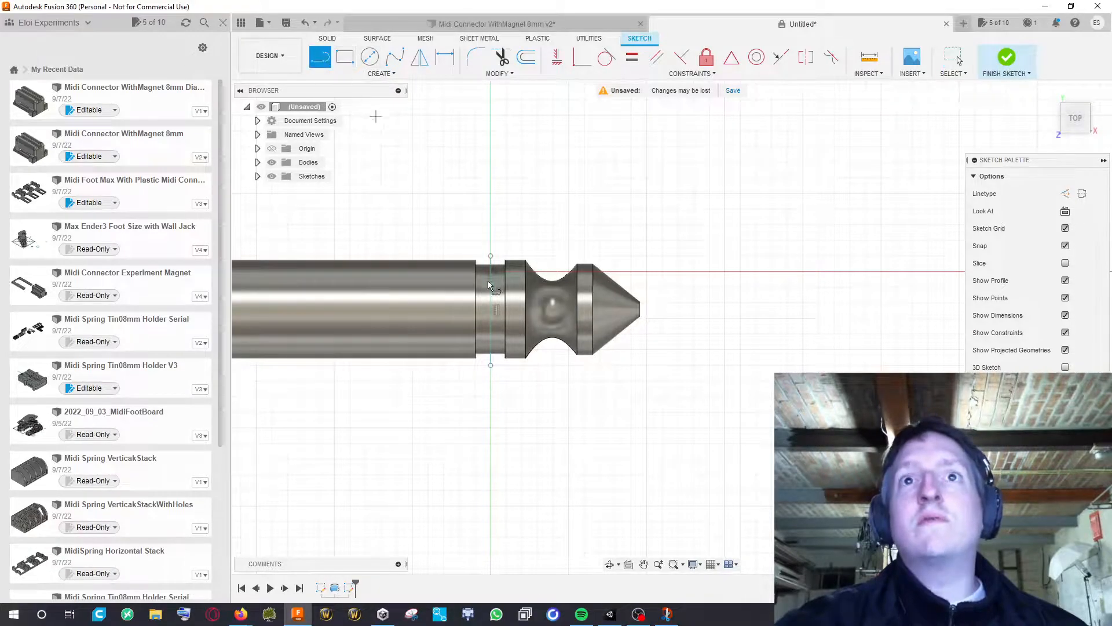
{"action": "left_click", "coordinate": [492, 309]}
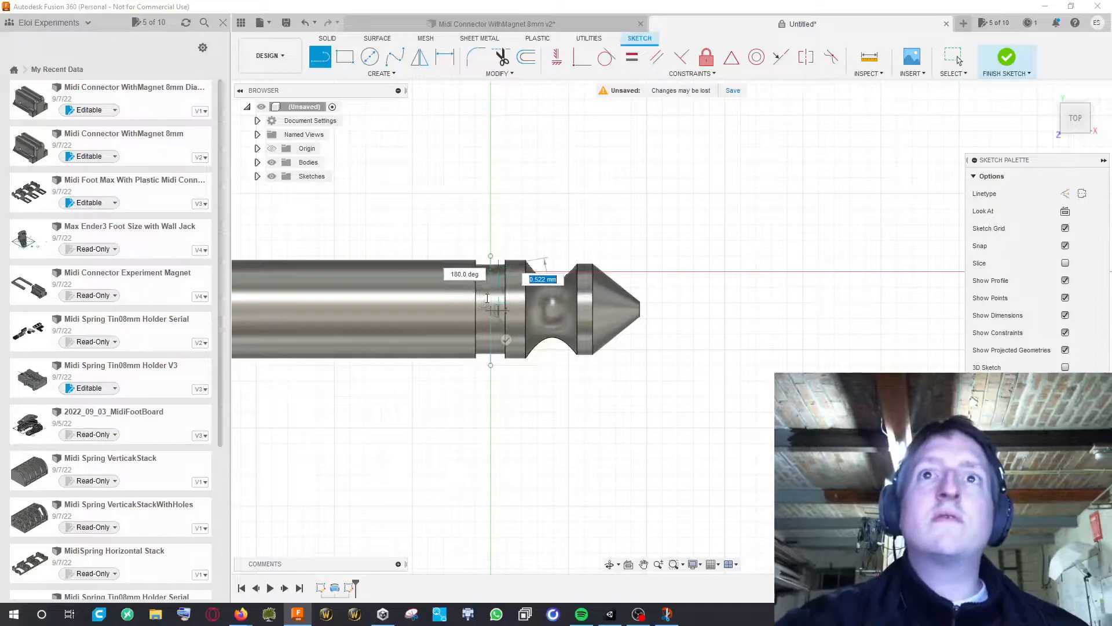
{"action": "key", "text": "Escape"}
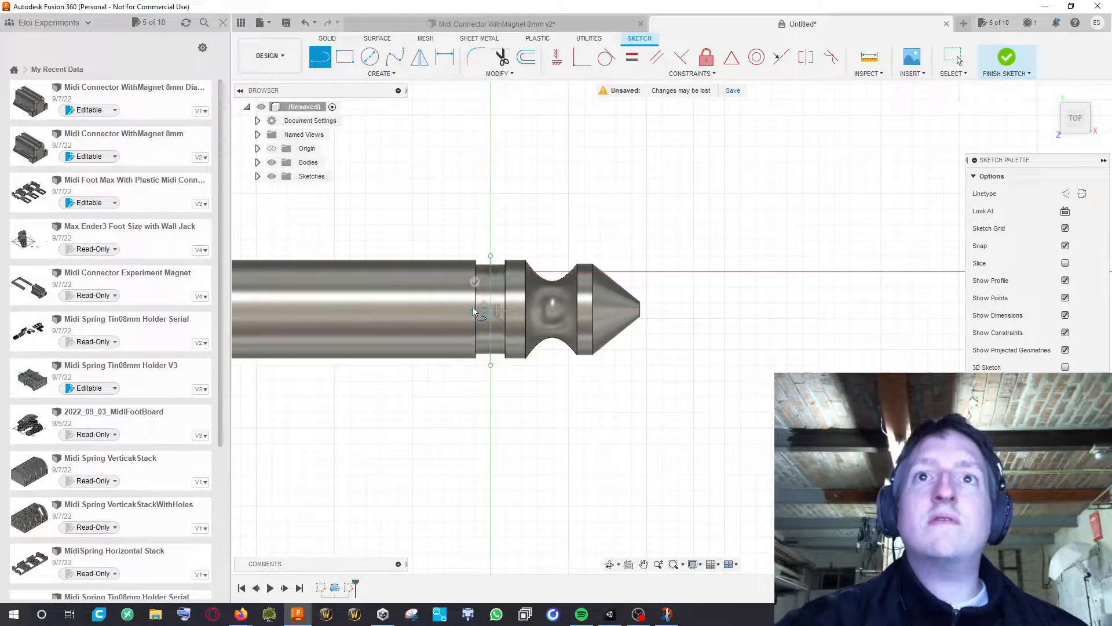
Draw a 10.2 mm two-point circle on the jack's axis, from the tip-side edge of the neck over the jack tip
{"action": "middle_click_drag", "start_coordinate": [559, 236], "coordinate": [512, 229]}
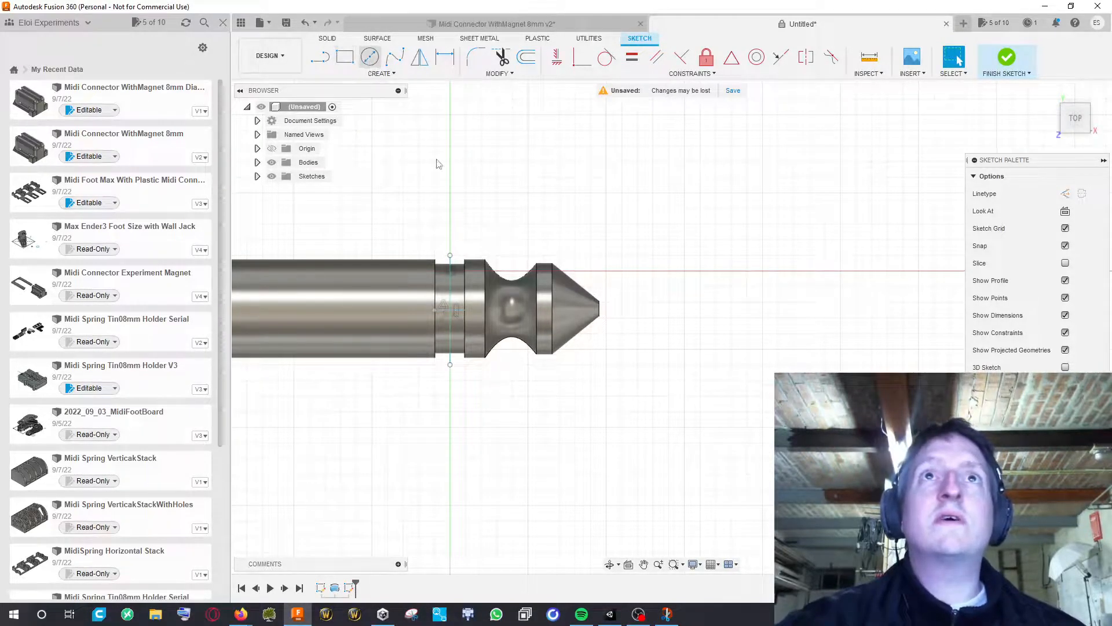
{"action": "left_click", "coordinate": [369, 56]}
{"action": "left_click", "coordinate": [382, 74]}
{"action": "mouse_move", "coordinate": [359, 112]}
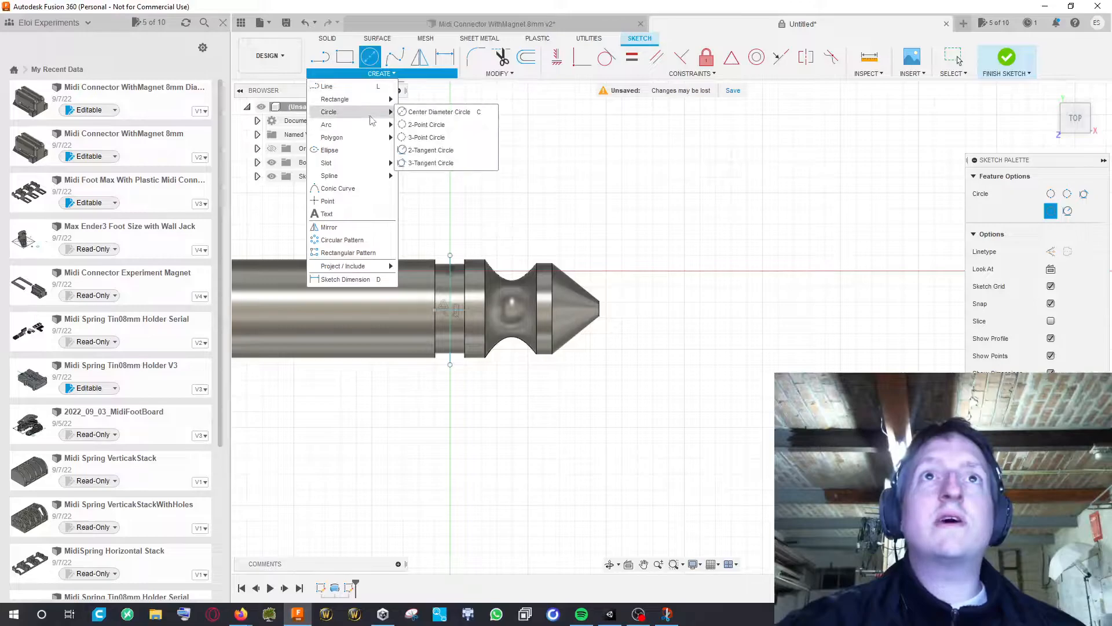
{"action": "left_click", "coordinate": [427, 125]}
{"action": "left_click", "coordinate": [473, 313]}
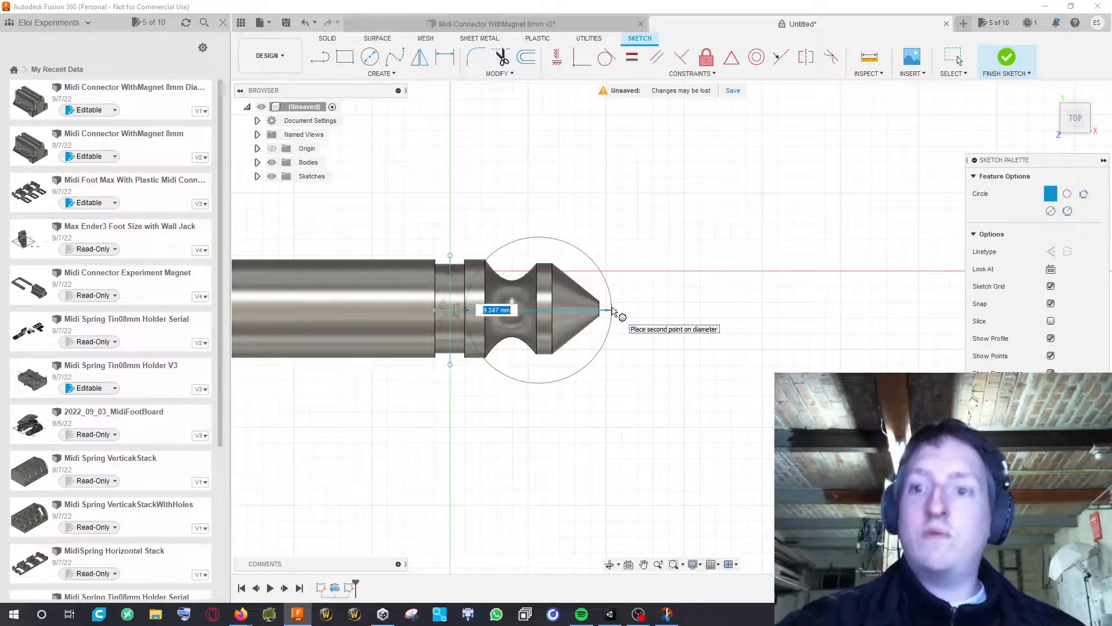
{"action": "type", "text": "10.2"}
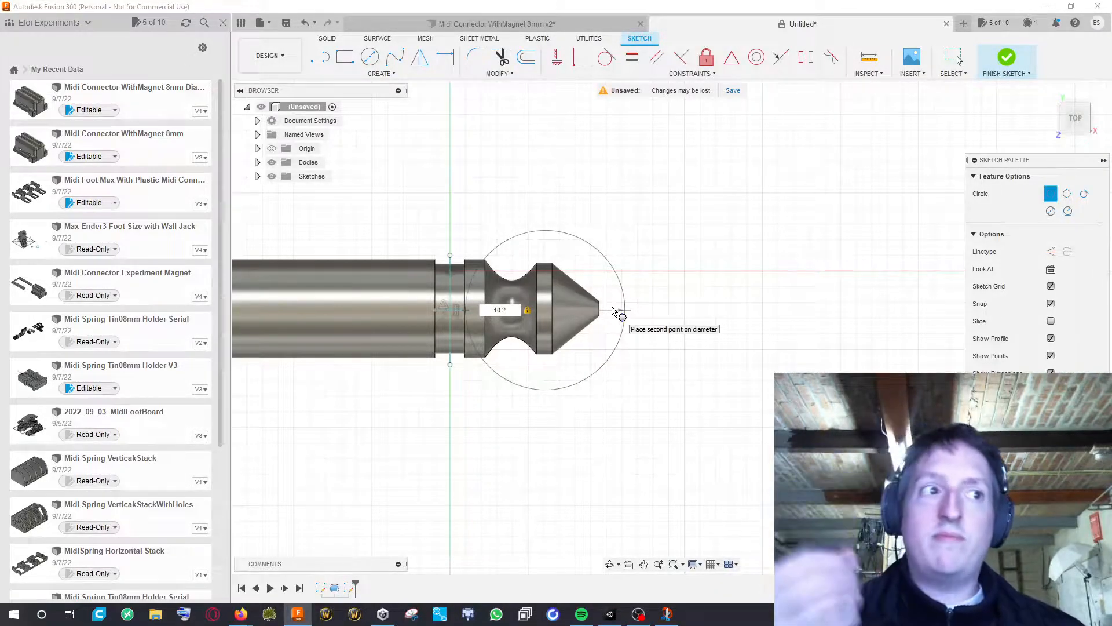
{"action": "left_click", "coordinate": [614, 311]}
{"action": "key", "text": "Escape"}
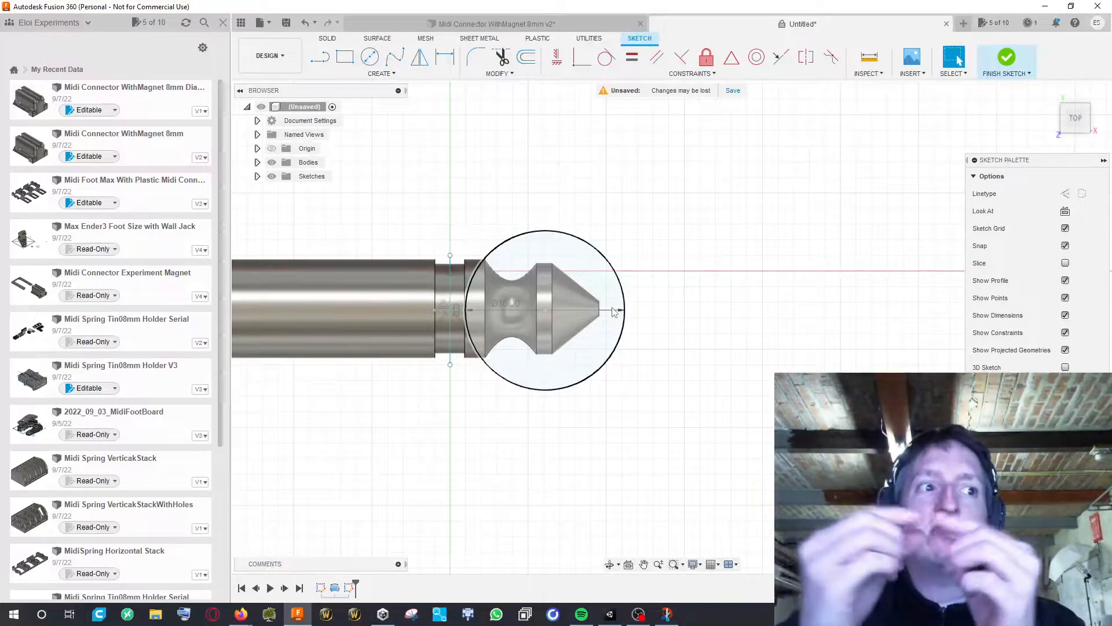
Draw a second 10.2 mm two-point circle on the jack's axis, from the neck's other edge over the shaft
{"action": "middle_click_drag", "start_coordinate": [533, 205], "coordinate": [560, 196]}
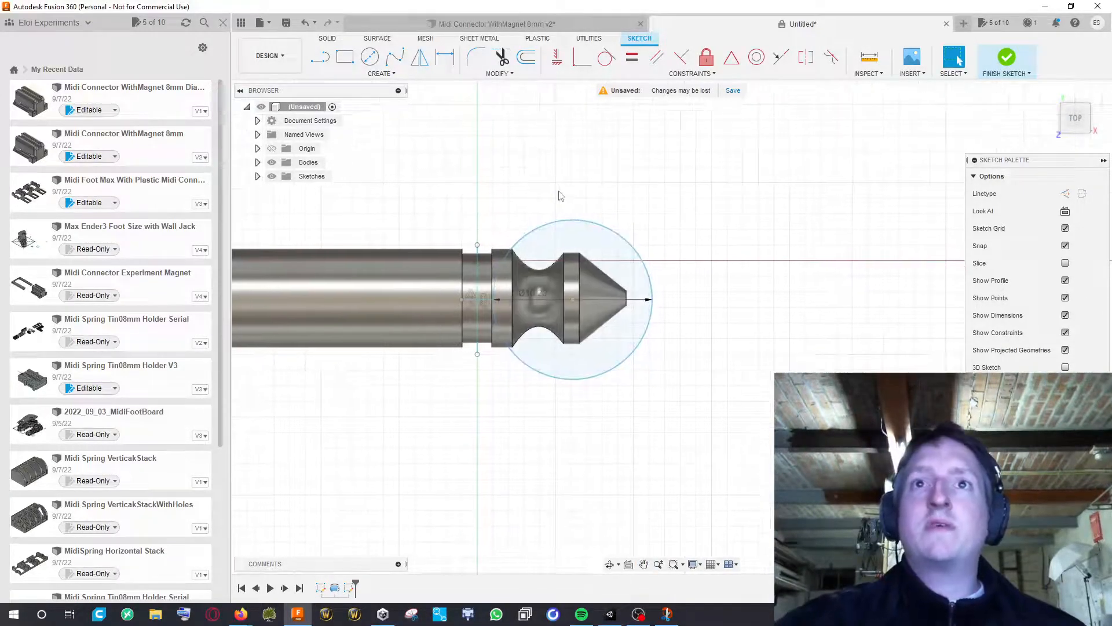
{"action": "left_click", "coordinate": [381, 74]}
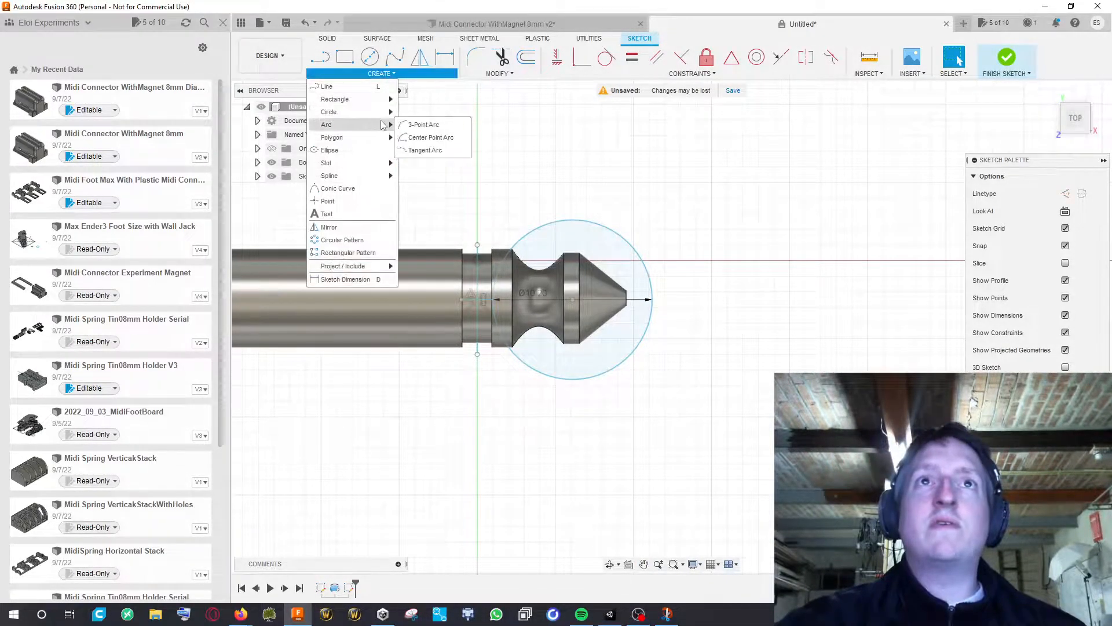
{"action": "mouse_move", "coordinate": [385, 112]}
{"action": "left_click", "coordinate": [427, 125]}
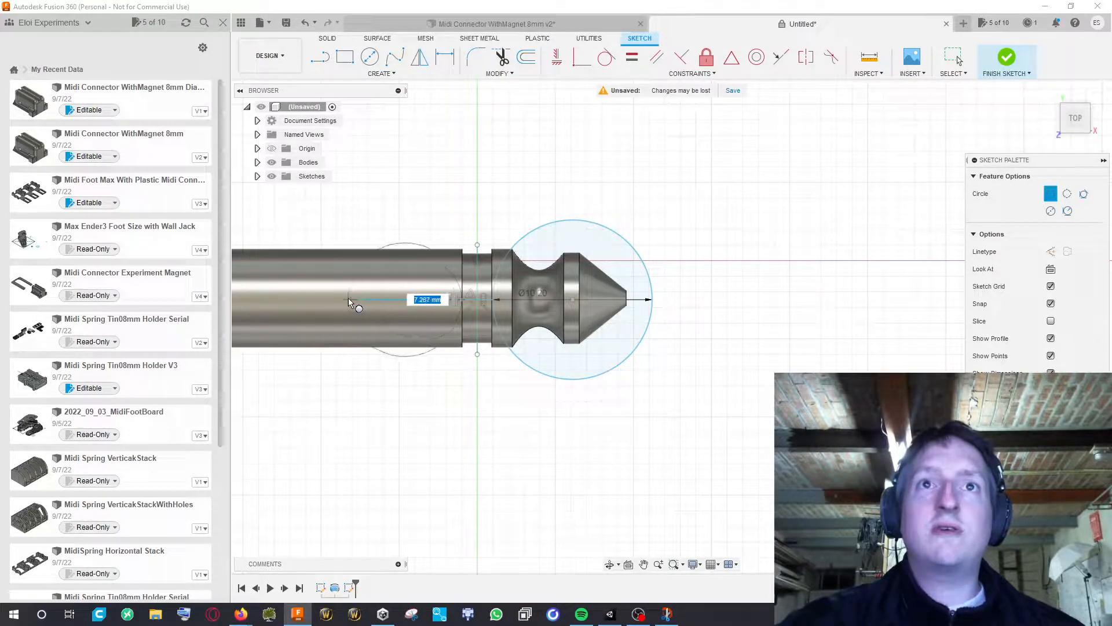
{"action": "type", "text": "10.2"}
{"action": "key", "text": "Return"}
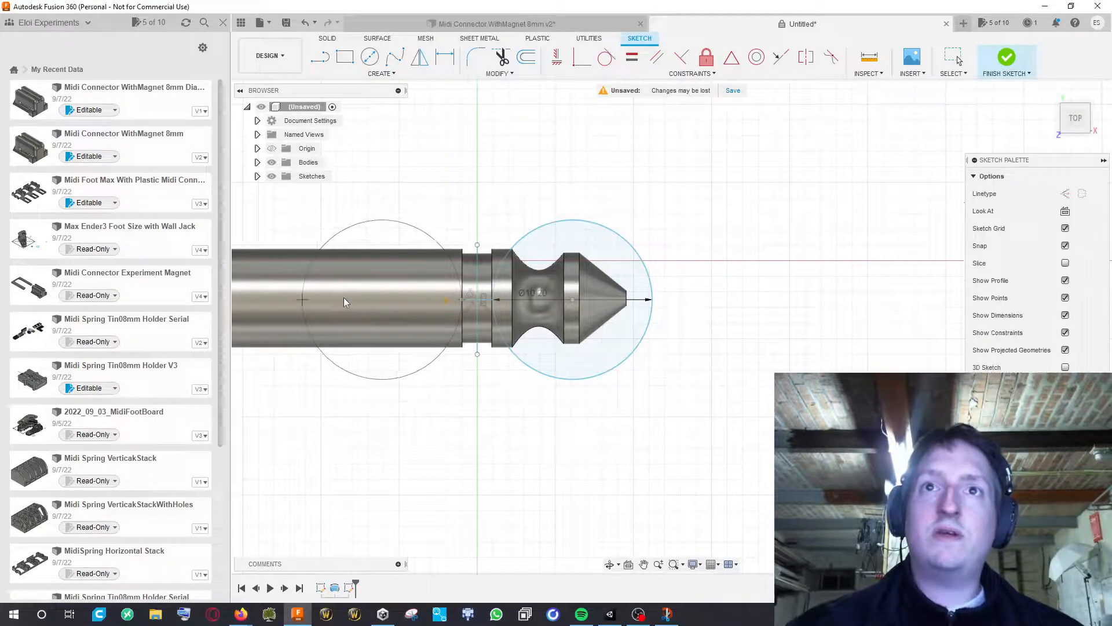
Draw a centre rectangle 15 mm wide and about 26 mm long around both circles, centred on the neck's guide lines
{"action": "middle_click_drag", "start_coordinate": [576, 182], "coordinate": [605, 169], "text": "shift"}
{"action": "middle_click_drag", "start_coordinate": [695, 133], "coordinate": [534, 204]}
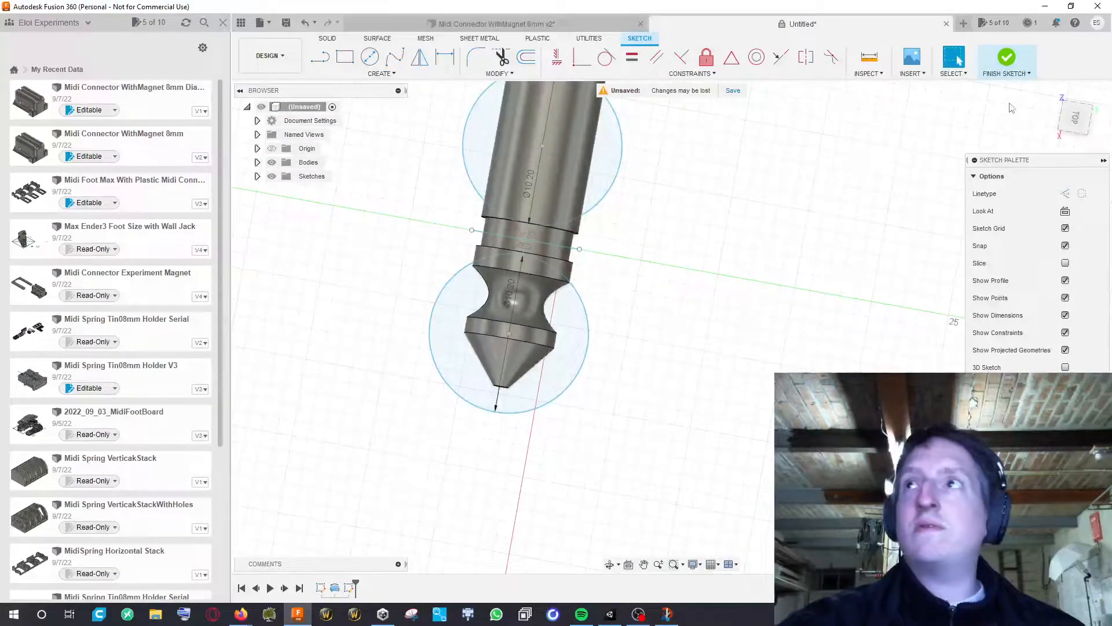
{"action": "left_click", "coordinate": [1076, 116]}
{"action": "mouse_move", "coordinate": [794, 167]}
{"action": "middle_mouse_down"}
{"action": "mouse_move", "coordinate": [749, 255]}
{"action": "mouse_move", "coordinate": [735, 234]}
{"action": "mouse_move", "coordinate": [729, 255]}
{"action": "mouse_move", "coordinate": [708, 235]}
{"action": "middle_mouse_up"}
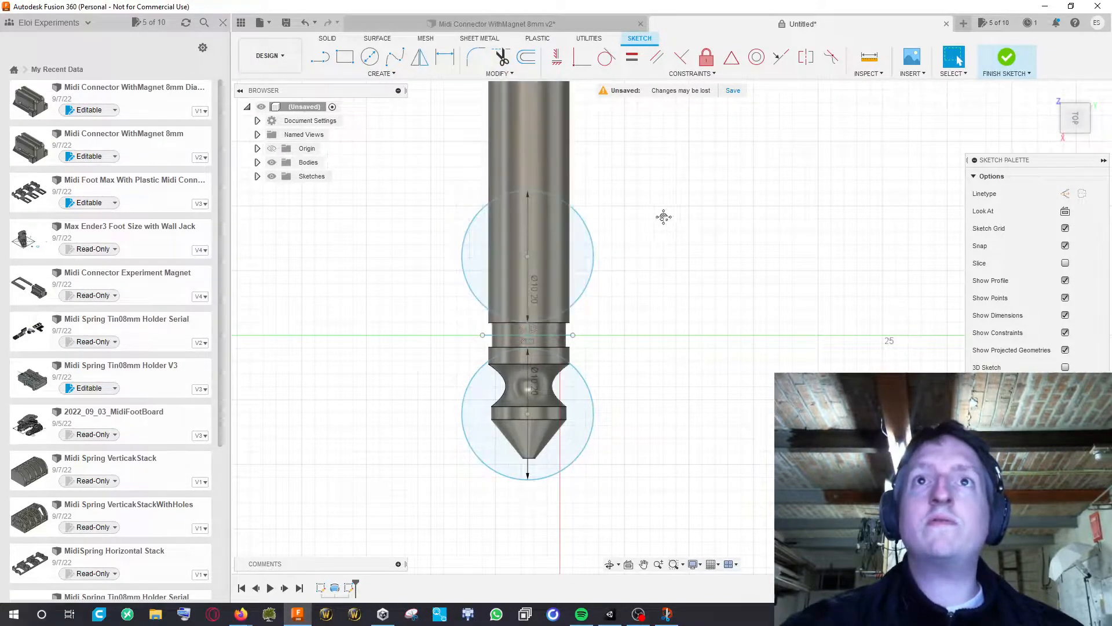
{"action": "middle_click_drag", "start_coordinate": [666, 224], "coordinate": [633, 212]}
{"action": "left_click", "coordinate": [394, 76]}
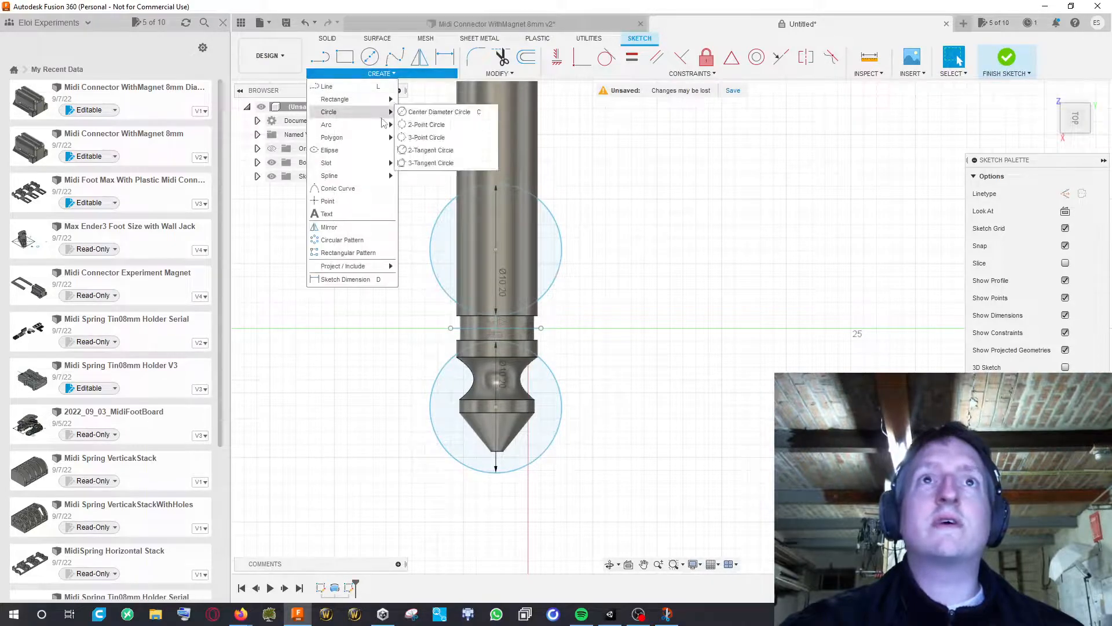
{"action": "mouse_move", "coordinate": [389, 106]}
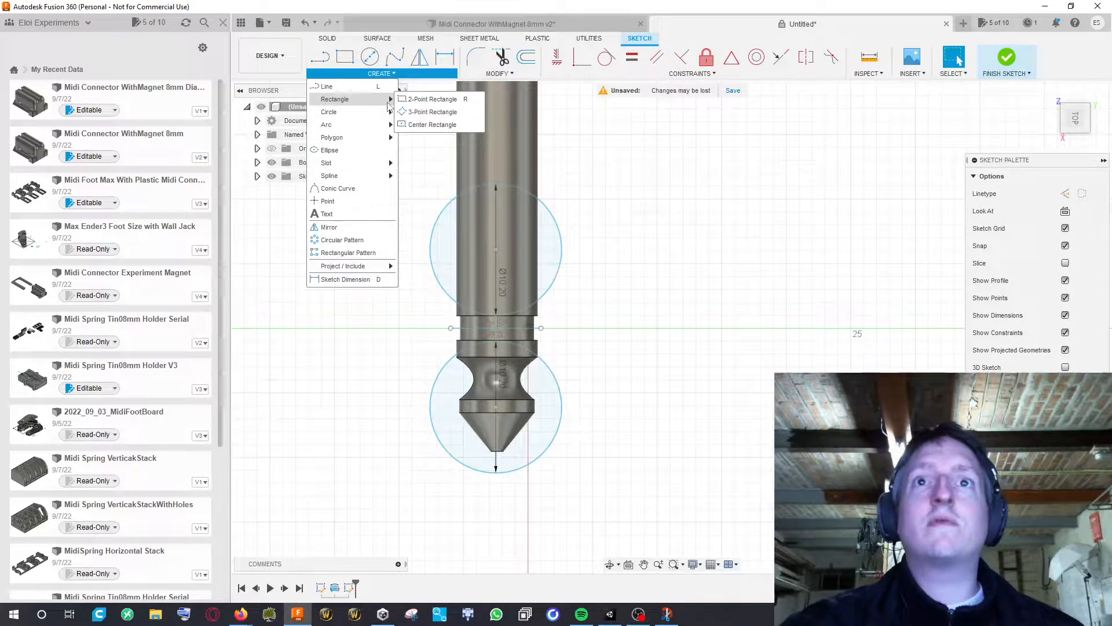
{"action": "left_click", "coordinate": [420, 111]}
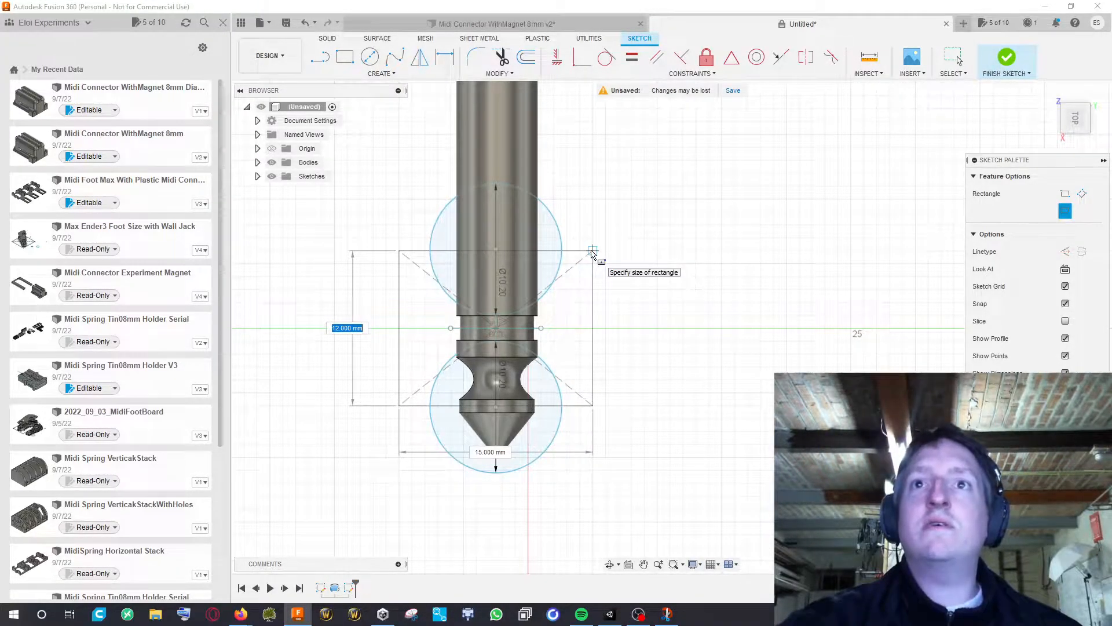
{"action": "left_click", "coordinate": [594, 160]}
{"action": "mouse_move", "coordinate": [625, 181]}
{"action": "middle_mouse_down"}
{"action": "mouse_move", "coordinate": [613, 189]}
{"action": "mouse_move", "coordinate": [658, 248]}
{"action": "mouse_move", "coordinate": [650, 273]}
{"action": "mouse_move", "coordinate": [627, 255]}
{"action": "middle_mouse_up"}
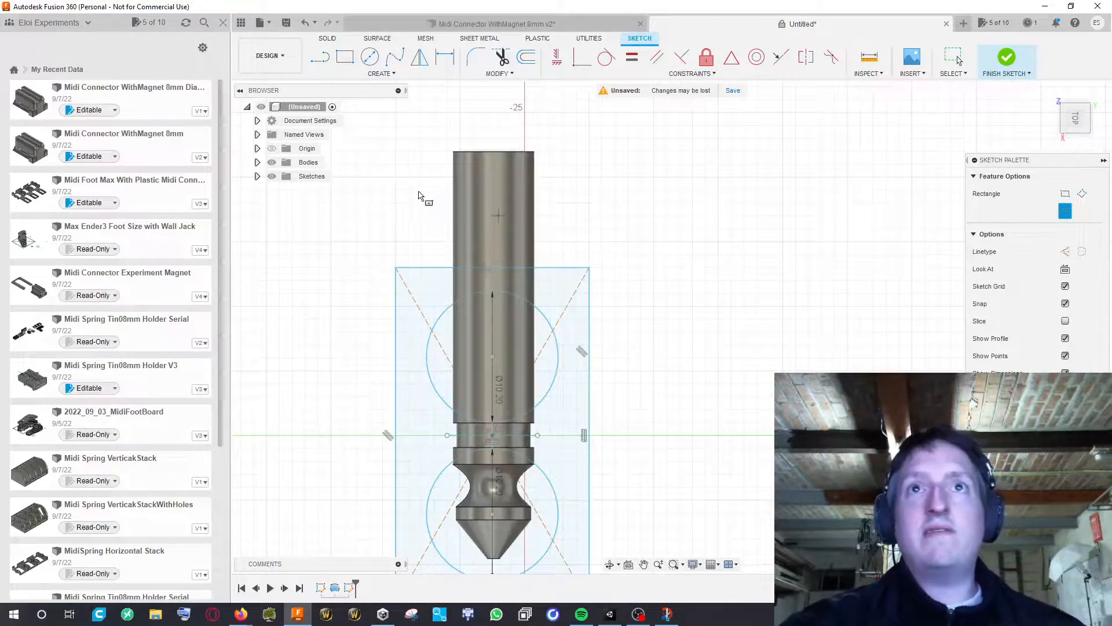
{"action": "left_click", "coordinate": [331, 190]}
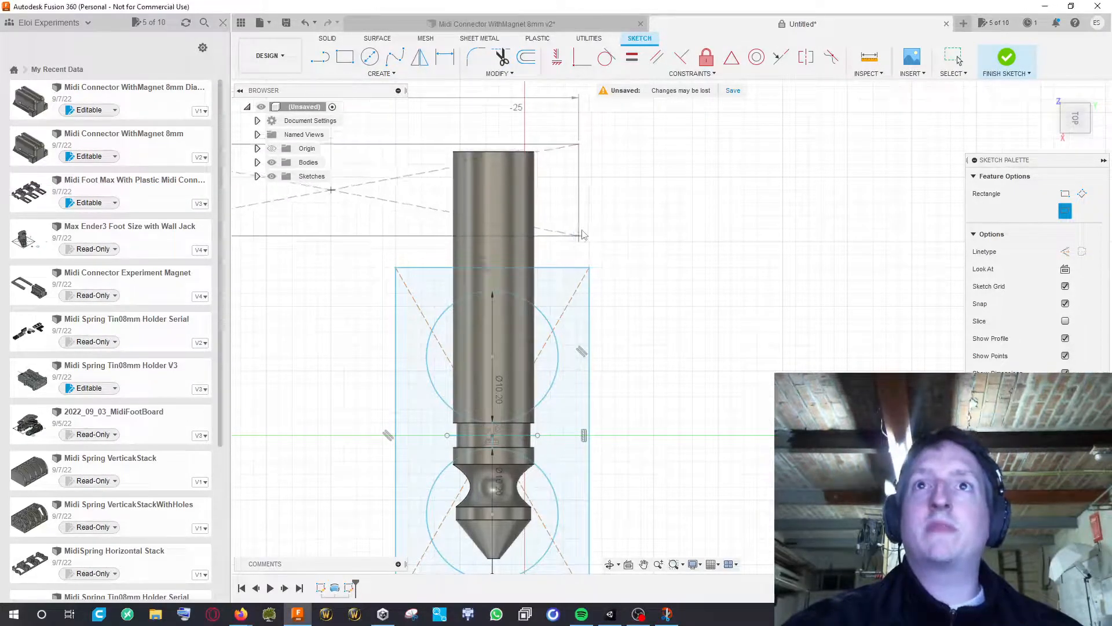
{"action": "key", "text": "Escape"}
{"action": "mouse_move", "coordinate": [613, 216]}
{"action": "middle_mouse_down", "text": "shift"}
{"action": "mouse_move", "coordinate": [512, 204]}
{"action": "mouse_move", "coordinate": [500, 177]}
{"action": "mouse_move", "coordinate": [578, 209]}
{"action": "mouse_move", "coordinate": [572, 186]}
{"action": "mouse_move", "coordinate": [565, 214]}
{"action": "mouse_move", "coordinate": [601, 225]}
{"action": "middle_mouse_up", "text": "shift"}
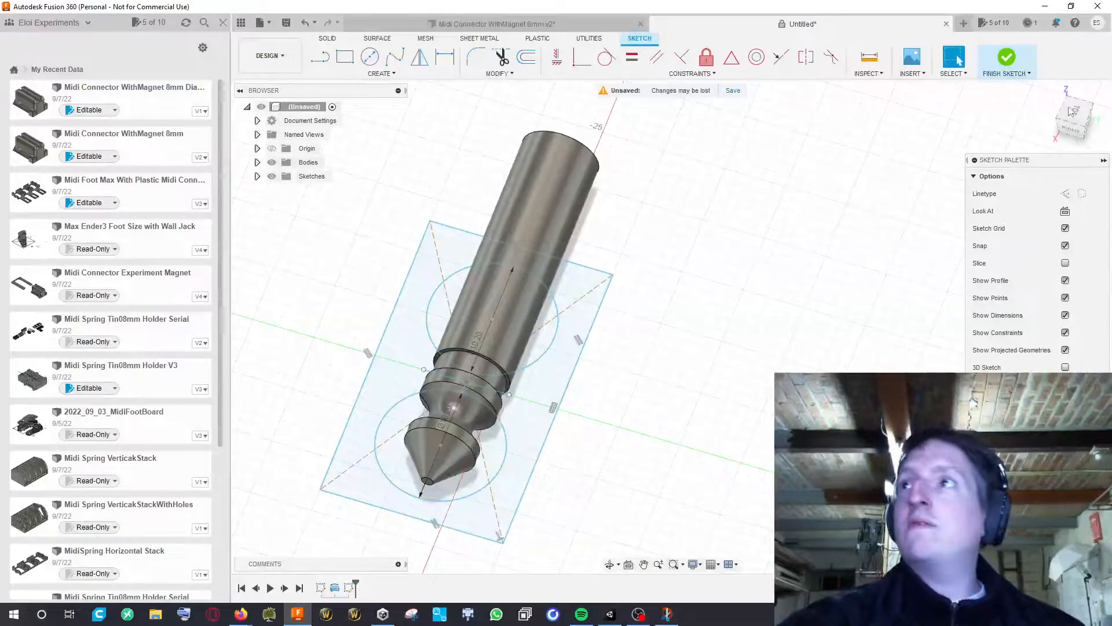
{"action": "mouse_move", "coordinate": [920, 158]}
{"action": "middle_mouse_down", "text": "shift"}
{"action": "mouse_move", "coordinate": [822, 113]}
{"action": "mouse_move", "coordinate": [770, 107]}
{"action": "mouse_move", "coordinate": [773, 169]}
{"action": "mouse_move", "coordinate": [770, 136]}
{"action": "middle_mouse_up", "text": "shift"}
{"action": "key", "text": "e"}
{"action": "left_click", "coordinate": [631, 238]}
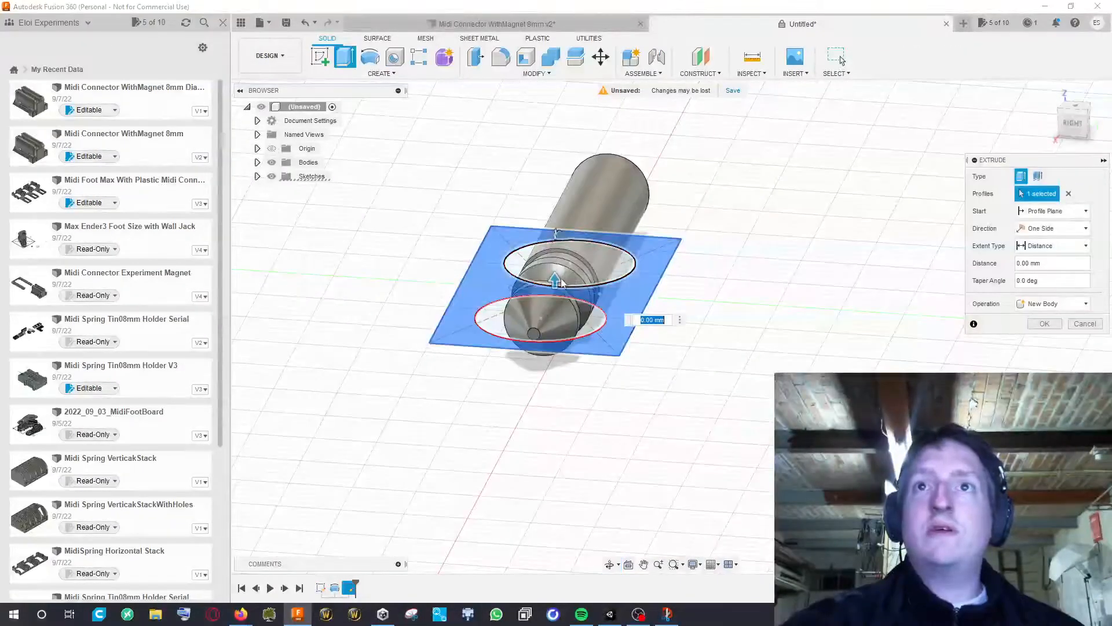
{"action": "left_click_drag", "start_coordinate": [555, 280], "coordinate": [598, 285]}
{"action": "key", "text": "Escape"}
{"action": "mouse_move", "coordinate": [698, 294]}
{"action": "middle_mouse_down"}
{"action": "mouse_move", "coordinate": [695, 310]}
{"action": "mouse_move", "coordinate": [700, 286]}
{"action": "mouse_move", "coordinate": [703, 296]}
{"action": "middle_mouse_up"}
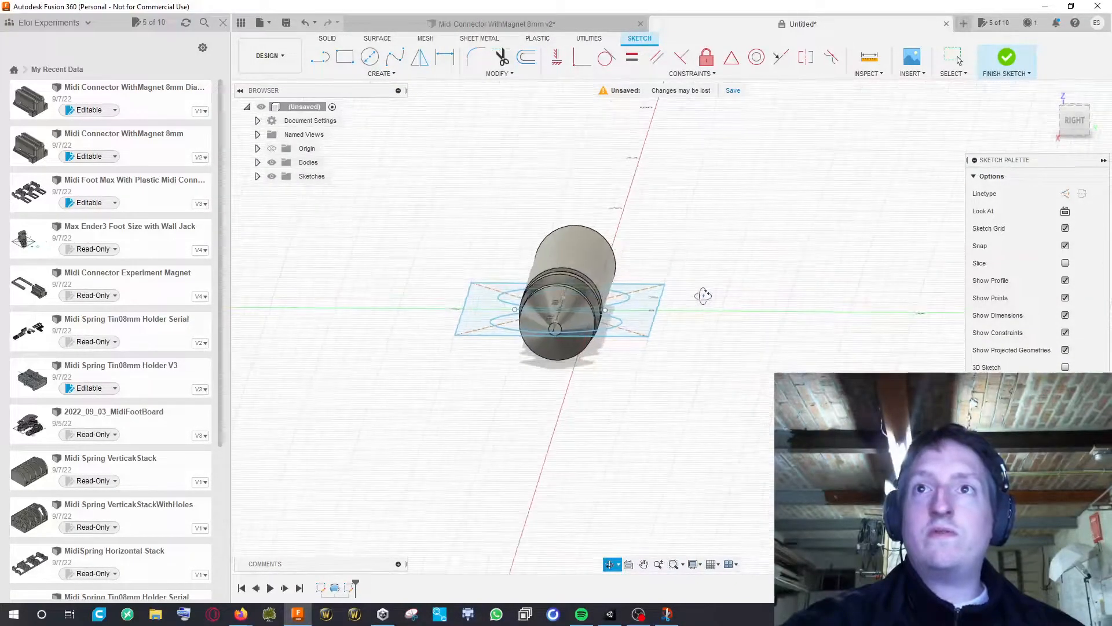
Finish the sketch and move the jack body 2 mm straight up from the sketch plane
{"action": "left_click", "coordinate": [1022, 73]}
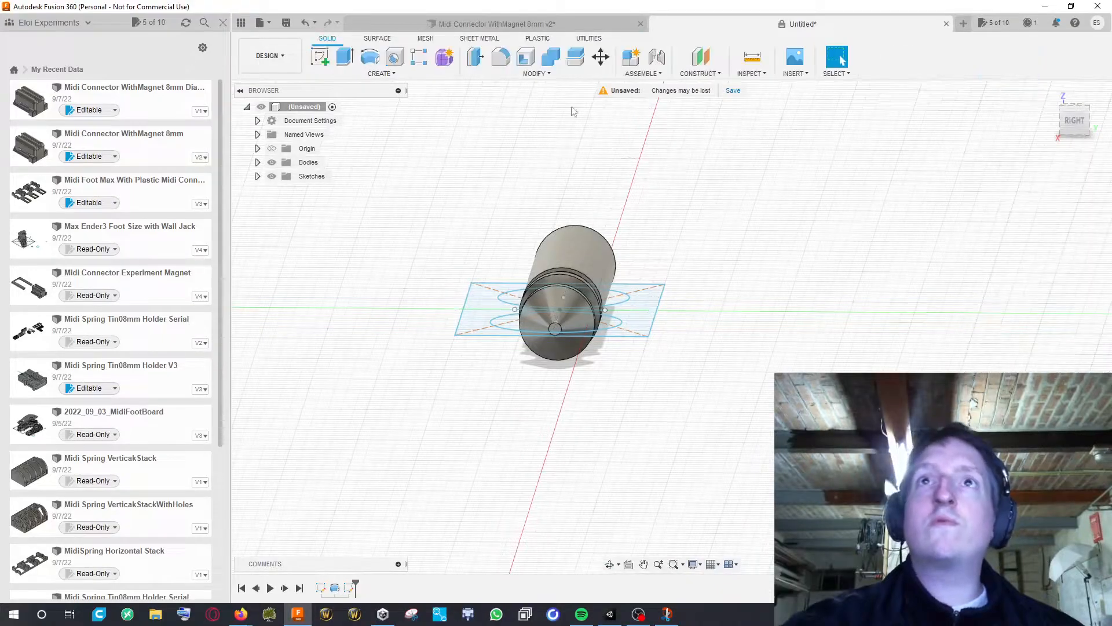
{"action": "middle_click_drag", "start_coordinate": [638, 147], "coordinate": [636, 145], "text": "shift"}
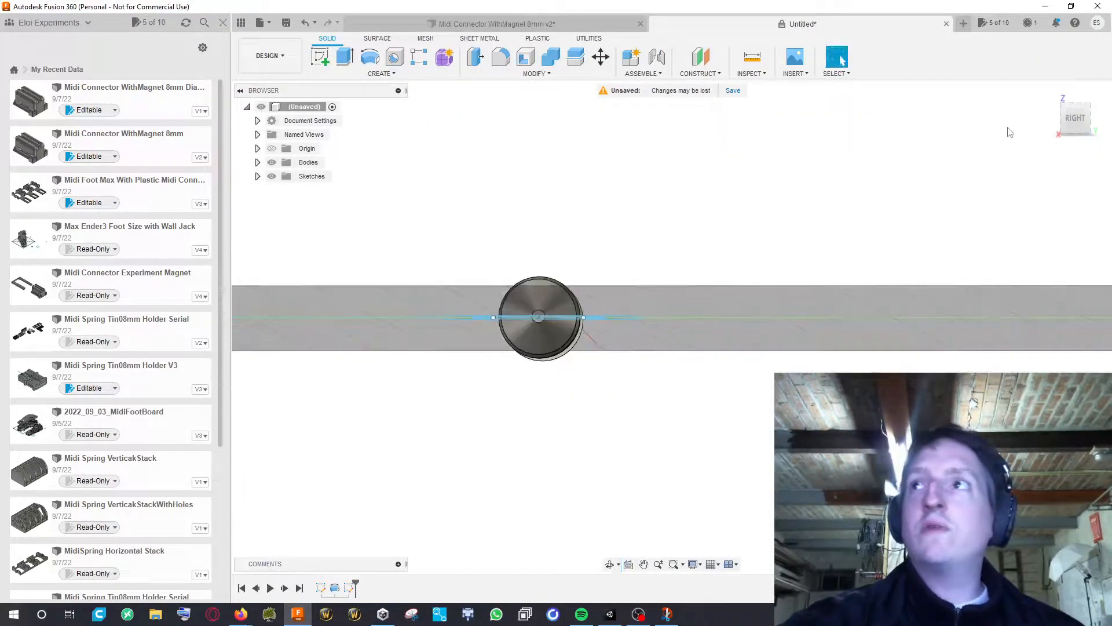
{"action": "left_click", "coordinate": [1072, 127]}
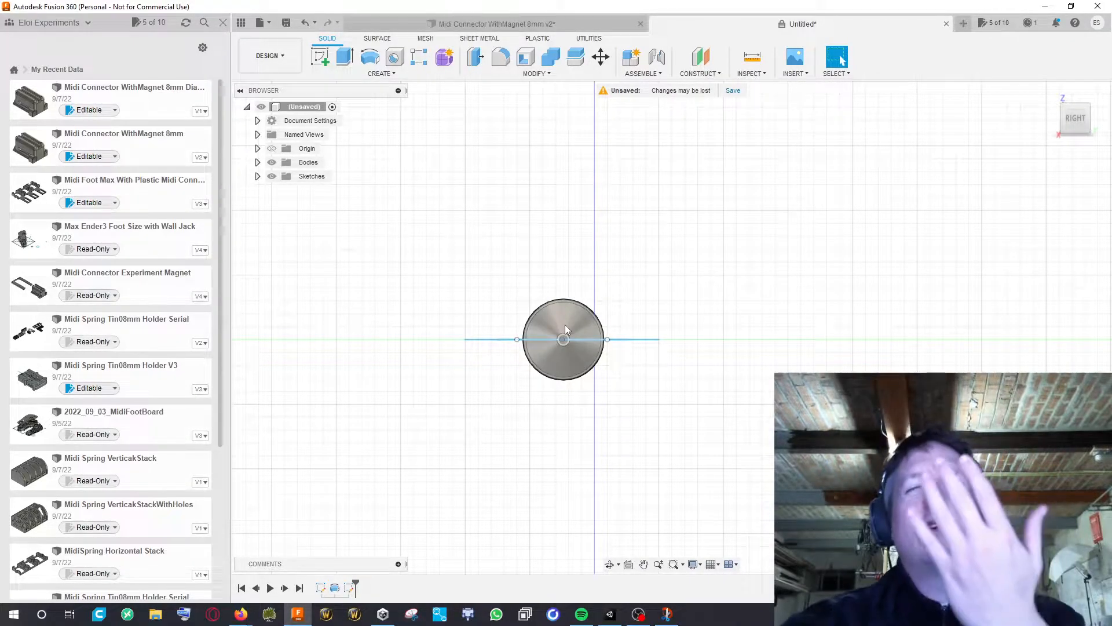
{"action": "mouse_move", "coordinate": [621, 323]}
{"action": "middle_mouse_down", "text": "shift"}
{"action": "mouse_move", "coordinate": [641, 311]}
{"action": "mouse_move", "coordinate": [577, 376]}
{"action": "middle_mouse_up", "text": "shift"}
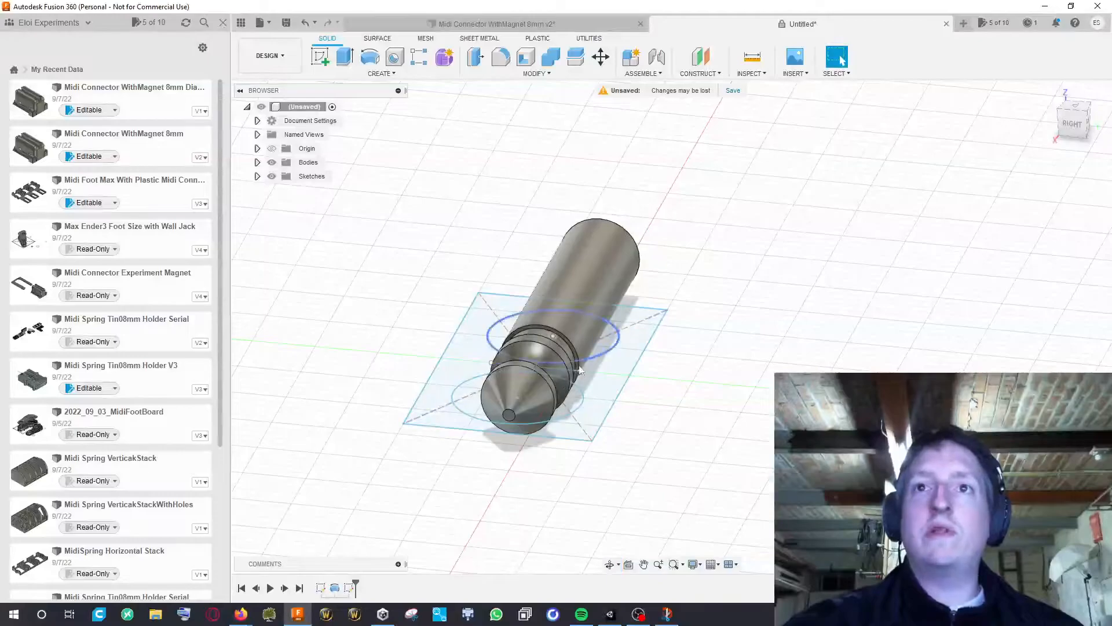
{"action": "left_click_drag", "start_coordinate": [684, 388], "coordinate": [693, 362]}
{"action": "key", "text": "Escape"}
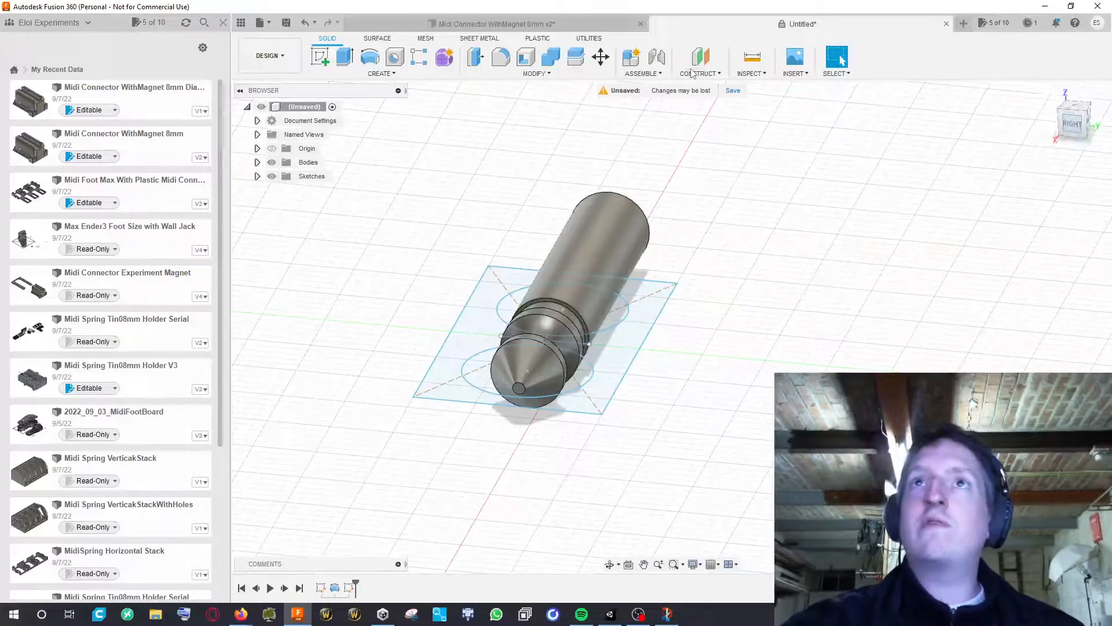
{"action": "left_click", "coordinate": [601, 58]}
{"action": "left_click", "coordinate": [580, 298]}
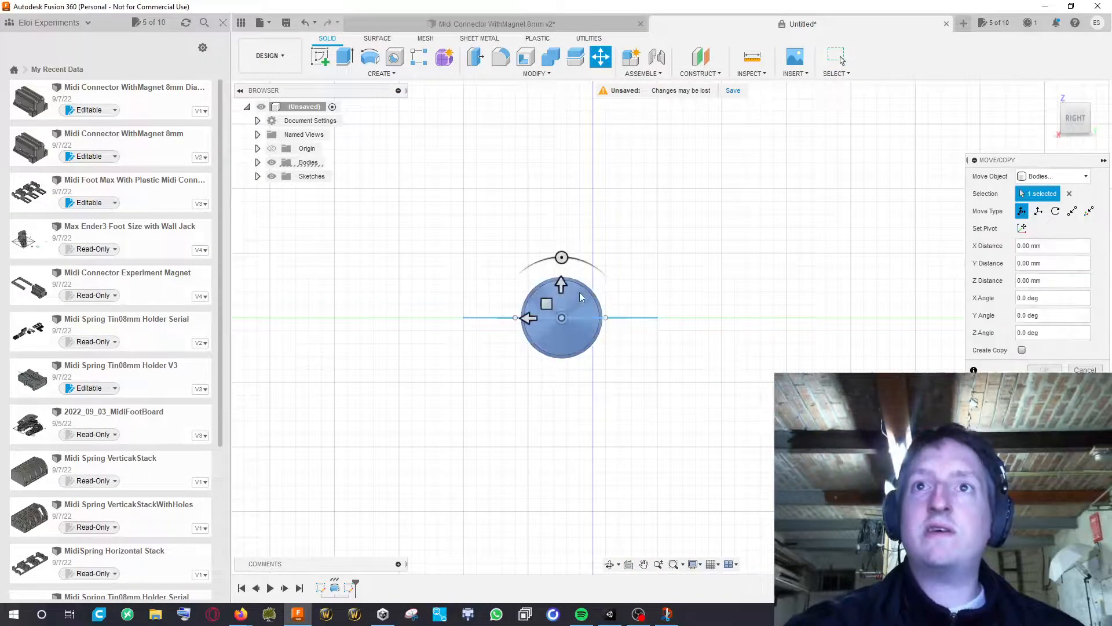
{"action": "left_click_drag", "start_coordinate": [561, 285], "coordinate": [561, 260]}
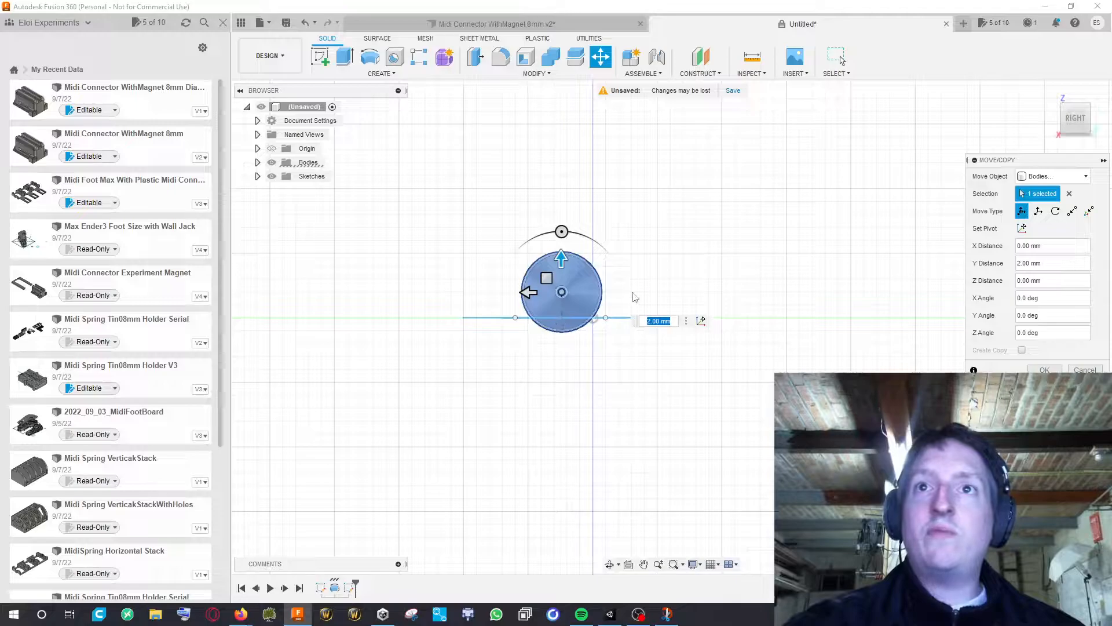
{"action": "mouse_move", "coordinate": [680, 276]}
{"action": "middle_mouse_down", "text": "shift"}
{"action": "mouse_move", "coordinate": [685, 292]}
{"action": "mouse_move", "coordinate": [707, 266]}
{"action": "mouse_move", "coordinate": [689, 268]}
{"action": "middle_mouse_up", "text": "shift"}
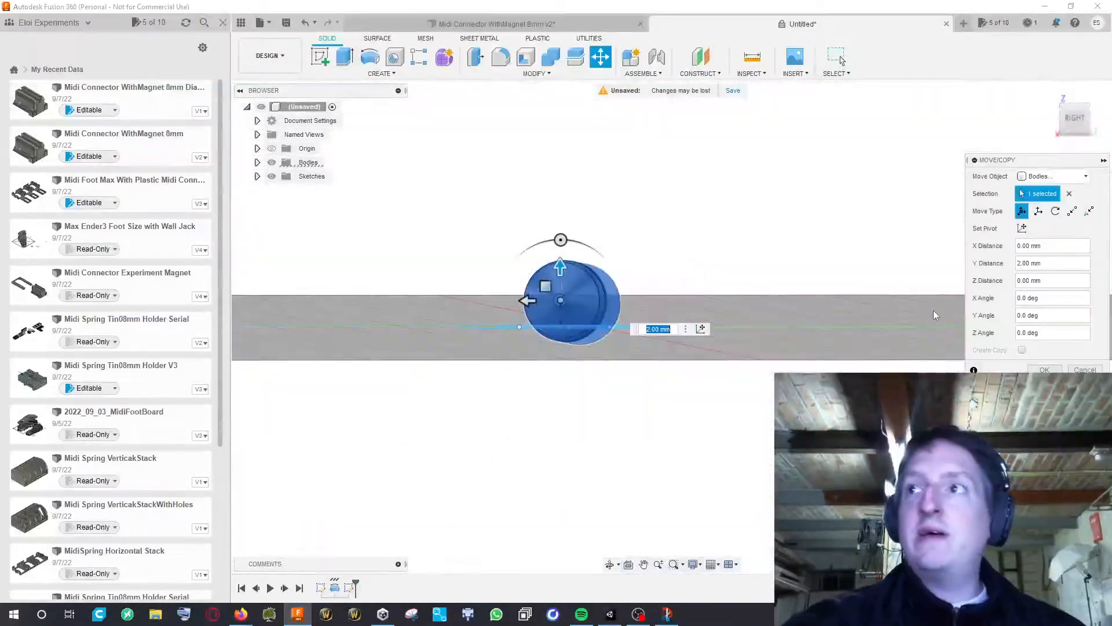
{"action": "key", "text": "Return"}
Extrude the rectangle around the two magnet circles 5 mm downward as a new body, keeping the jack body hidden during the operation
{"action": "middle_click_drag", "start_coordinate": [829, 293], "coordinate": [796, 297], "text": "shift"}
{"action": "key", "text": "e"}
{"action": "left_click", "coordinate": [697, 350]}
{"action": "mouse_move", "coordinate": [802, 342]}
{"action": "middle_mouse_down", "text": "shift"}
{"action": "mouse_move", "coordinate": [745, 353]}
{"action": "mouse_move", "coordinate": [779, 330]}
{"action": "mouse_move", "coordinate": [781, 342]}
{"action": "middle_mouse_up", "text": "shift"}
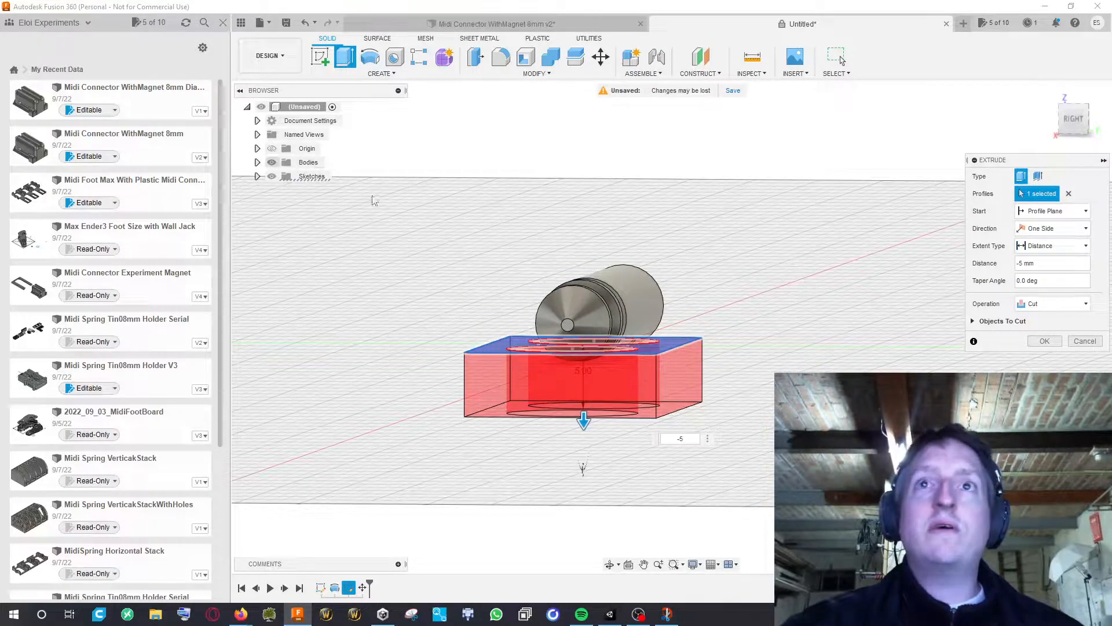
{"action": "left_click", "coordinate": [272, 163]}
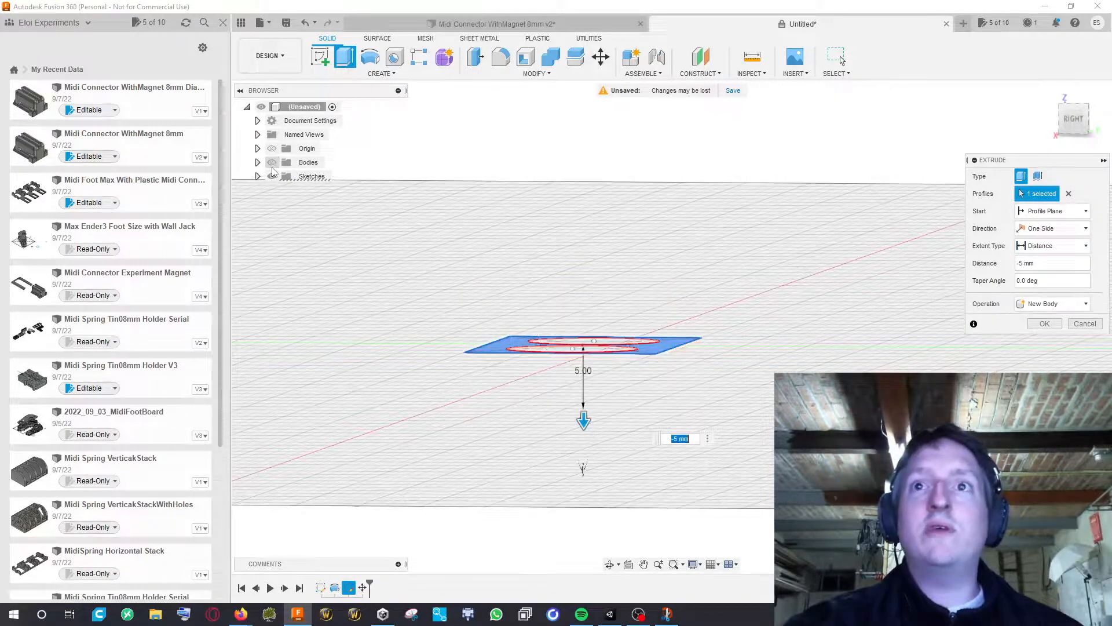
{"action": "left_click", "coordinate": [271, 162]}
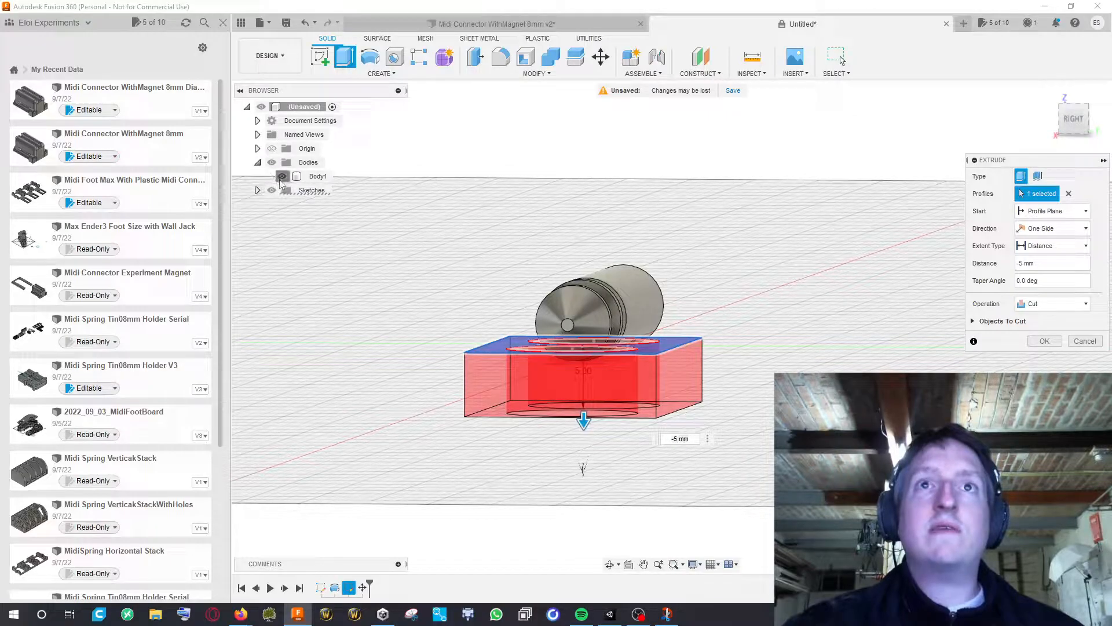
{"action": "left_click", "coordinate": [281, 178]}
{"action": "middle_click_drag", "start_coordinate": [724, 293], "coordinate": [653, 270], "text": "shift"}
{"action": "left_click", "coordinate": [1046, 324]}
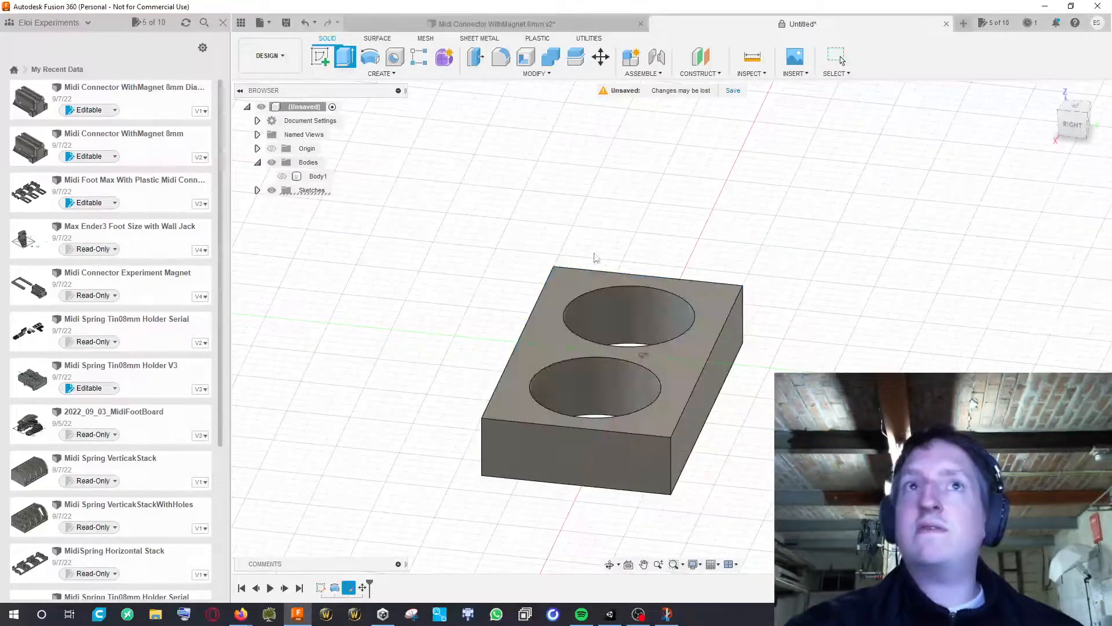
{"action": "left_click", "coordinate": [282, 177]}
Create a sketch on the top face of the two-hole block
{"action": "middle_click_drag", "start_coordinate": [768, 228], "coordinate": [653, 231], "text": "shift"}
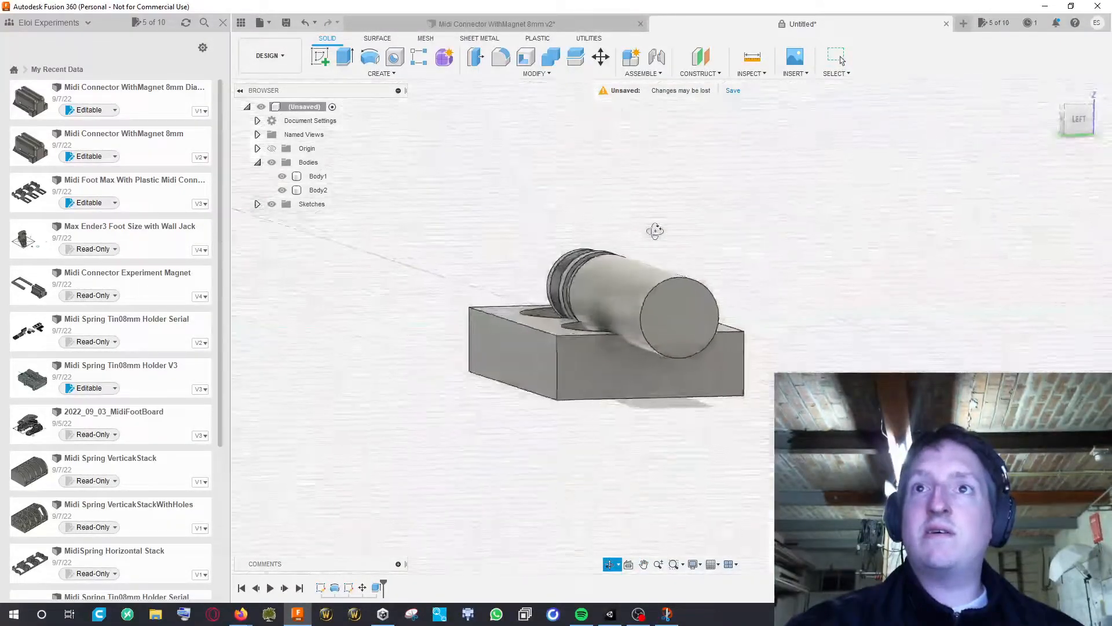
{"action": "left_click", "coordinate": [616, 302]}
{"action": "left_click", "coordinate": [515, 250]}
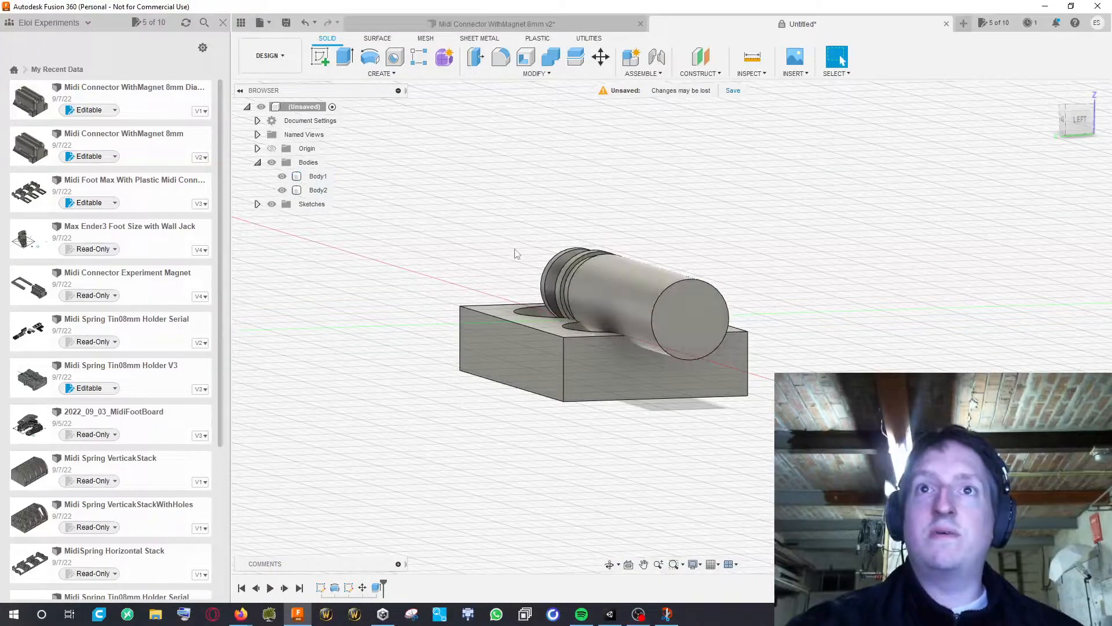
{"action": "middle_click_drag", "start_coordinate": [537, 248], "coordinate": [488, 342]}
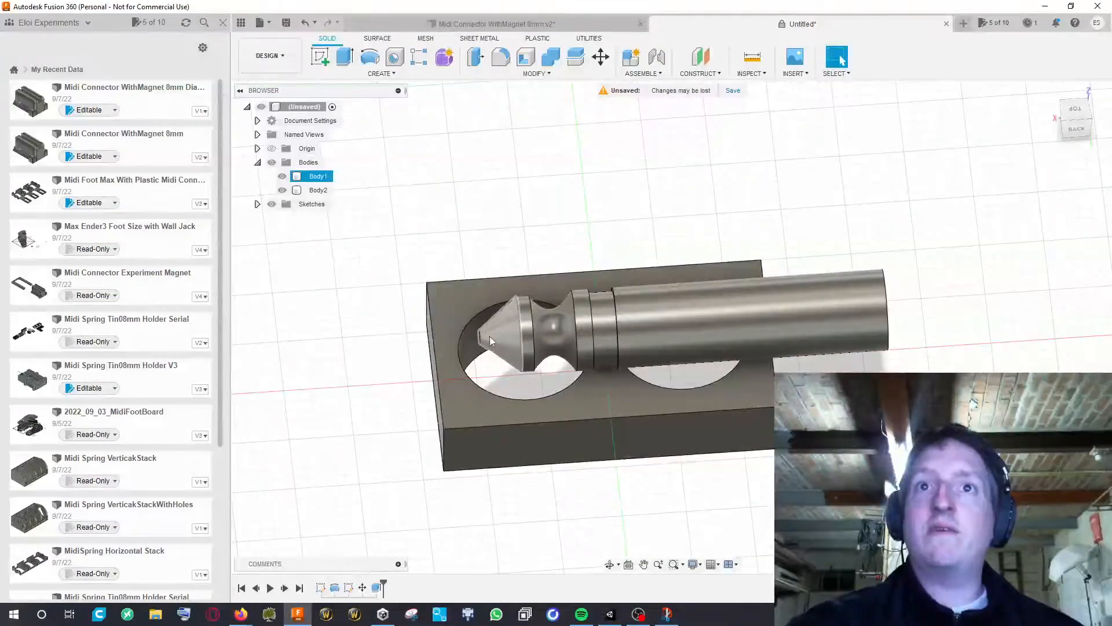
{"action": "middle_click_drag", "start_coordinate": [896, 373], "coordinate": [874, 364]}
{"action": "key", "text": "e"}
{"action": "middle_click_drag", "start_coordinate": [434, 290], "coordinate": [494, 289]}
{"action": "left_click", "coordinate": [320, 60]}
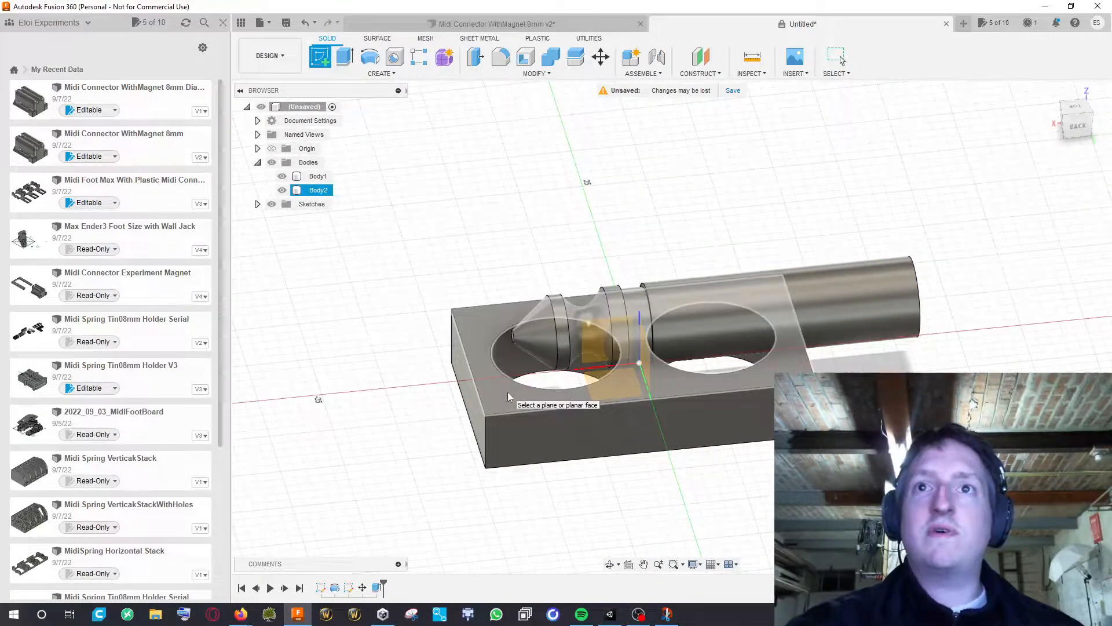
{"action": "left_click", "coordinate": [528, 344]}
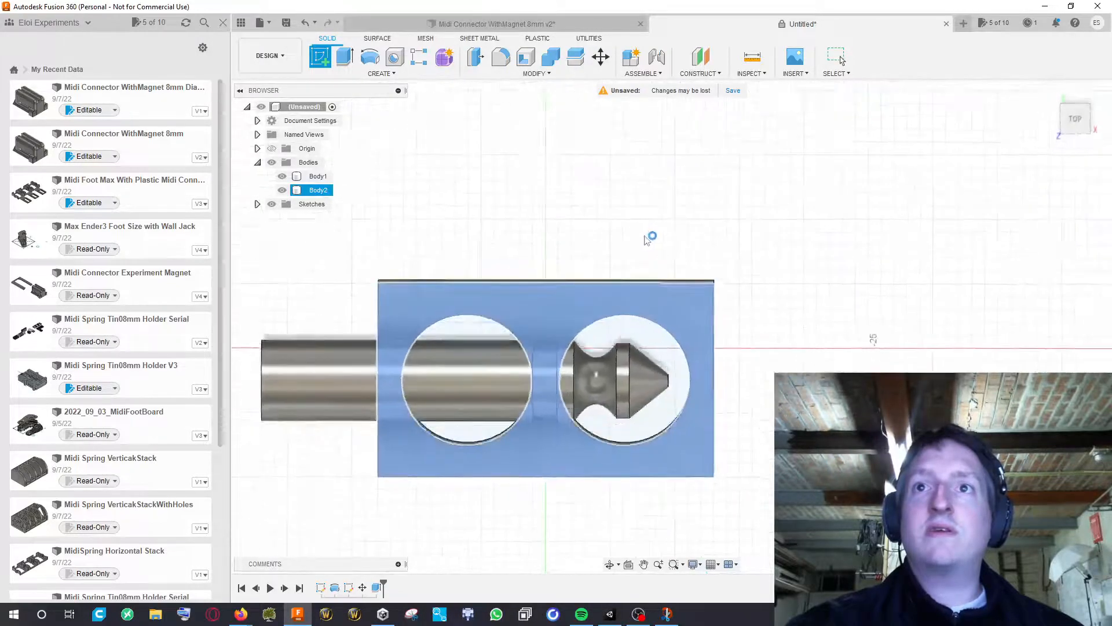
{"action": "mouse_move", "coordinate": [529, 345]}
{"action": "middle_mouse_down", "text": "shift"}
{"action": "mouse_move", "coordinate": [613, 226]}
{"action": "mouse_move", "coordinate": [757, 179]}
{"action": "mouse_move", "coordinate": [690, 318]}
{"action": "mouse_move", "coordinate": [687, 286]}
{"action": "mouse_move", "coordinate": [671, 279]}
{"action": "middle_mouse_up", "text": "shift"}
Extrude the block's top face outline together with both circle areas 6 mm upward around the jack
{"action": "key", "text": "e"}
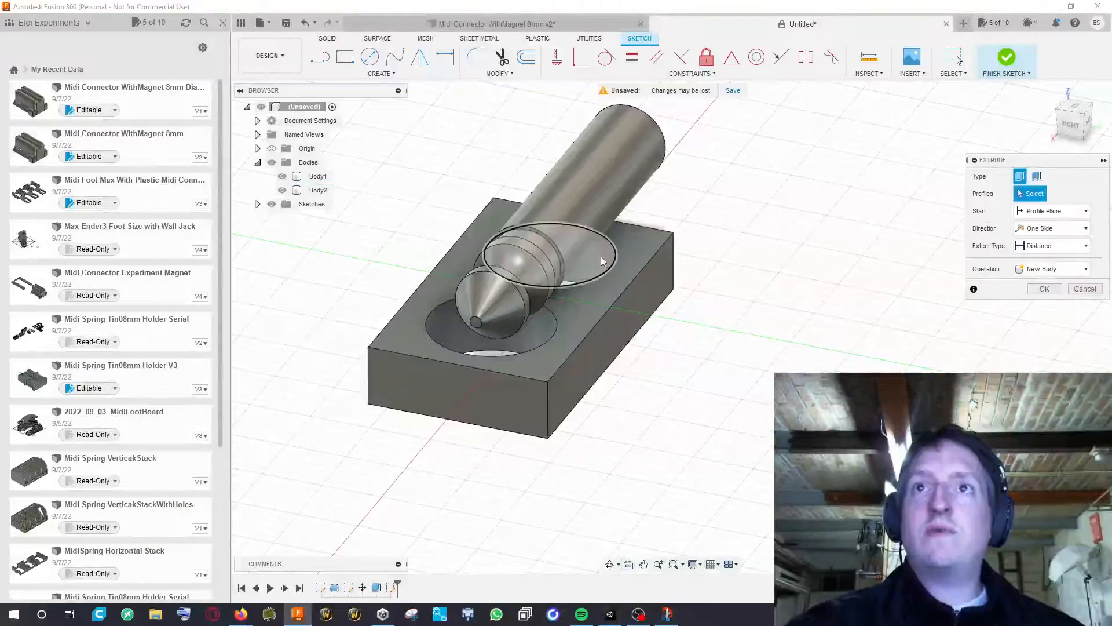
{"action": "left_click", "coordinate": [602, 264]}
{"action": "left_click", "coordinate": [589, 304]}
{"action": "left_click", "coordinate": [541, 329]}
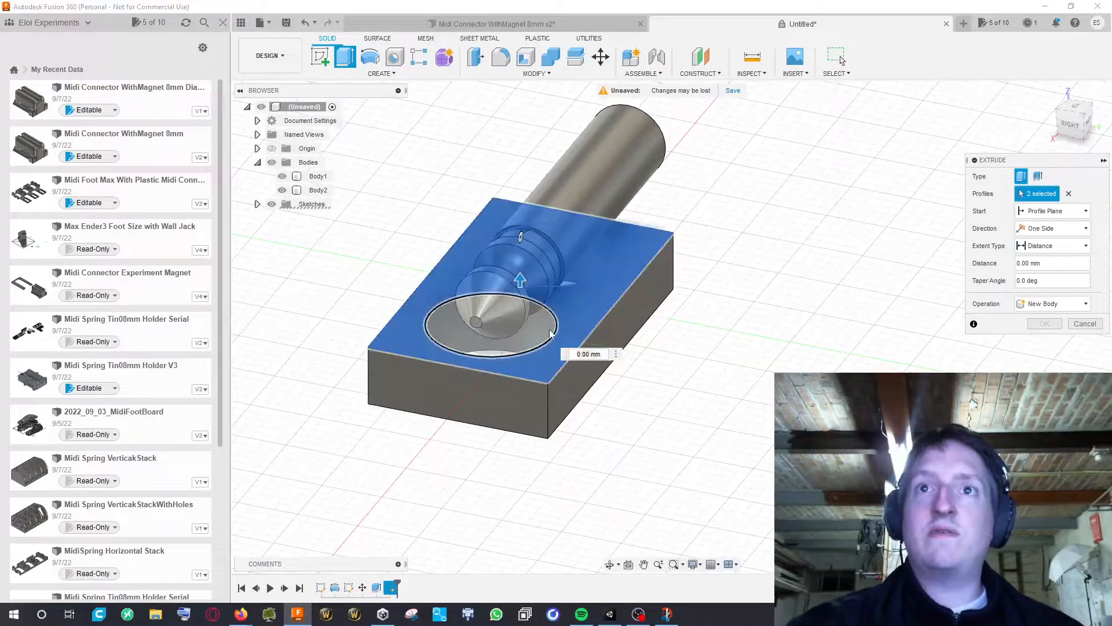
{"action": "middle_click_drag", "start_coordinate": [766, 259], "coordinate": [763, 234], "text": "shift"}
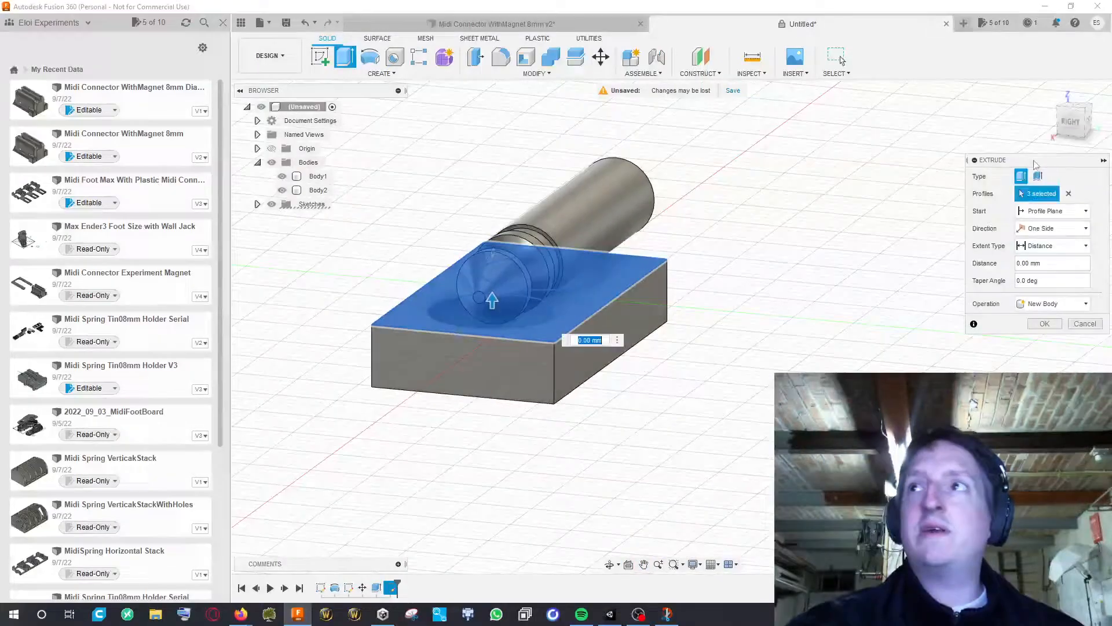
{"action": "left_click", "coordinate": [1070, 121]}
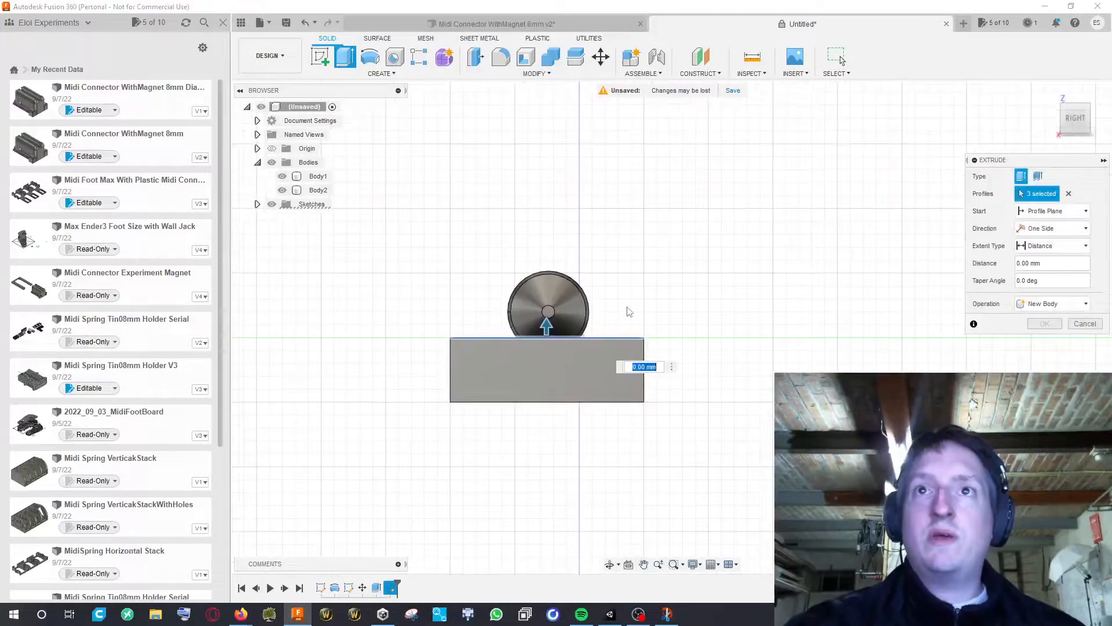
{"action": "left_click_drag", "start_coordinate": [547, 328], "coordinate": [561, 267]}
{"action": "mouse_move", "coordinate": [690, 266]}
{"action": "middle_mouse_down", "text": "shift"}
{"action": "mouse_move", "coordinate": [693, 251]}
{"action": "mouse_move", "coordinate": [675, 318]}
{"action": "mouse_move", "coordinate": [698, 256]}
{"action": "mouse_move", "coordinate": [694, 268]}
{"action": "middle_mouse_up", "text": "shift"}
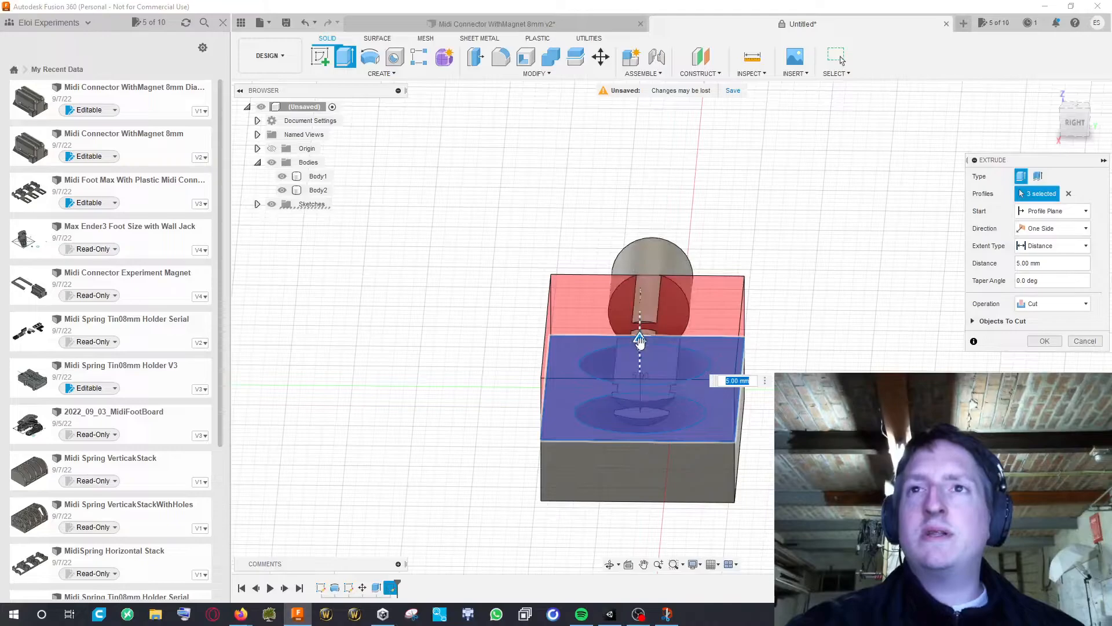
{"action": "left_click_drag", "start_coordinate": [640, 342], "coordinate": [641, 330]}
Join the extrusion to the block with the jack body hidden, and show the jack again once it is complete
{"action": "middle_click_drag", "start_coordinate": [700, 300], "coordinate": [846, 310], "text": "shift"}
{"action": "left_click", "coordinate": [1050, 304]}
{"action": "left_click", "coordinate": [1037, 316]}
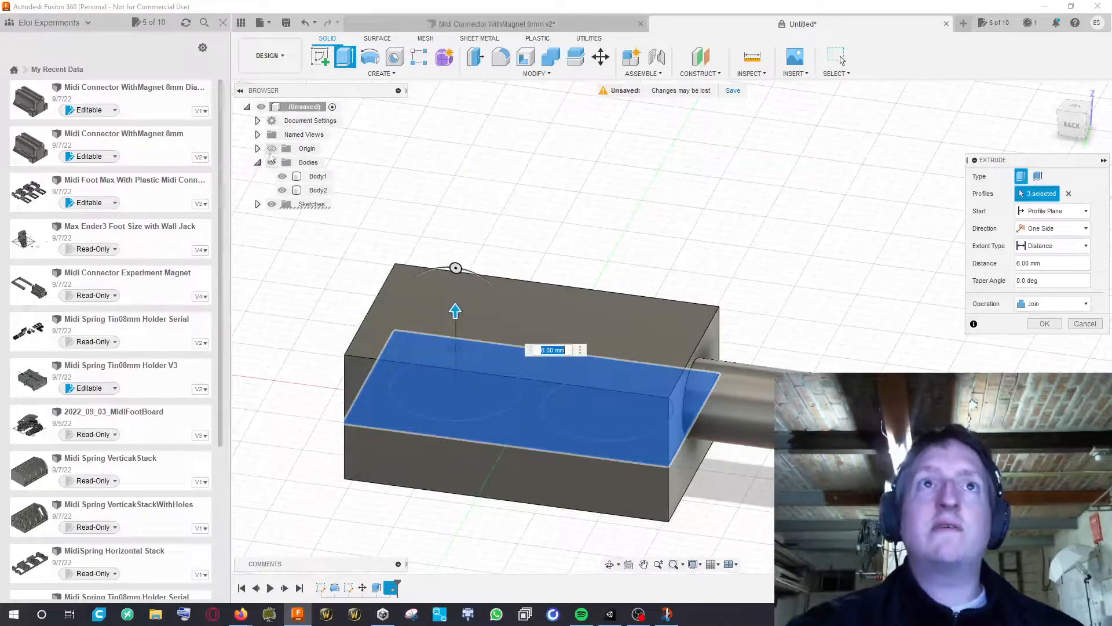
{"action": "left_click", "coordinate": [283, 177]}
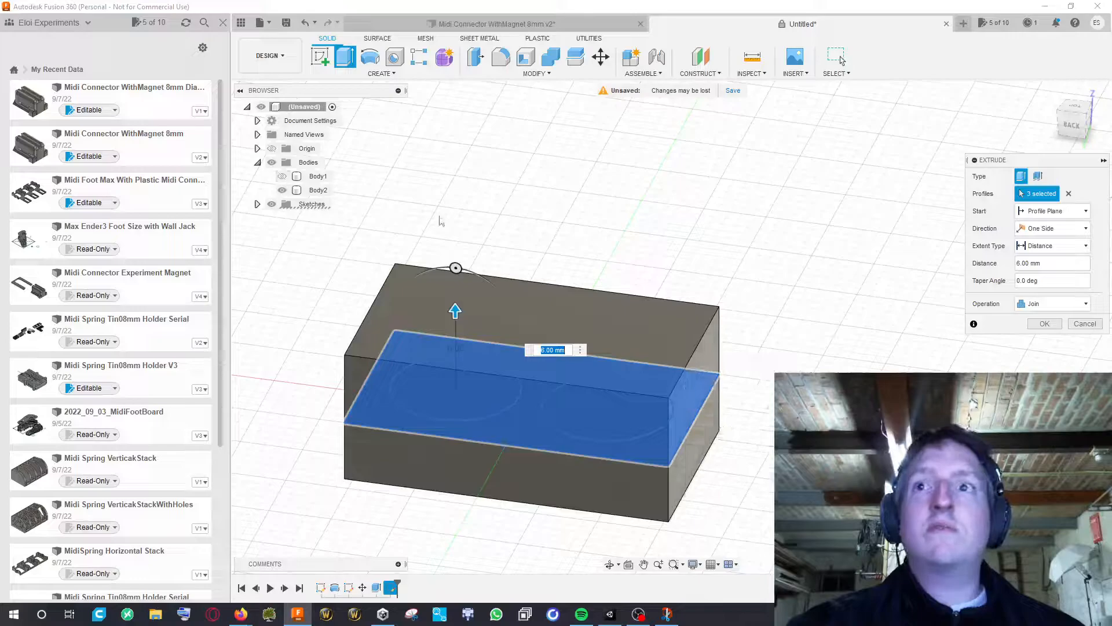
{"action": "middle_click_drag", "start_coordinate": [695, 268], "coordinate": [645, 198], "text": "shift"}
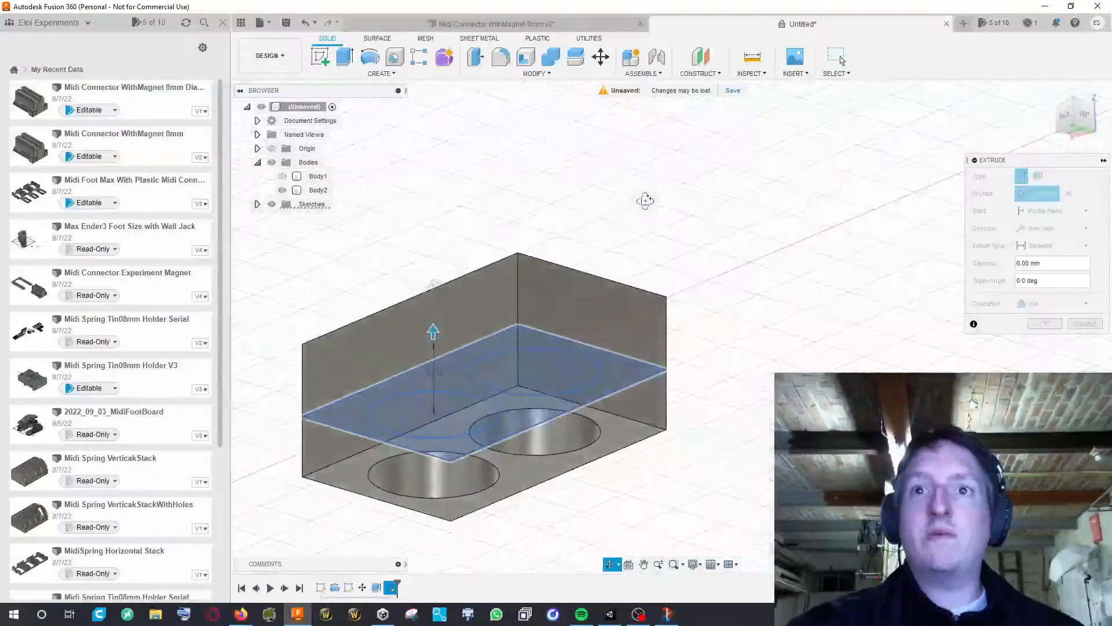
{"action": "middle_click_drag", "start_coordinate": [703, 295], "coordinate": [777, 340], "text": "shift"}
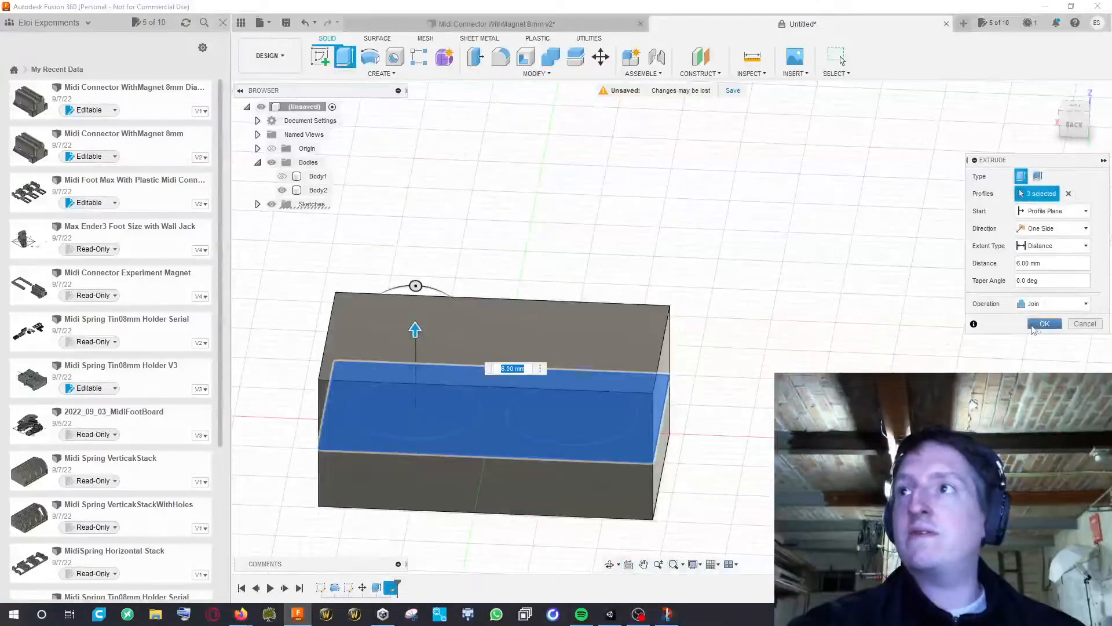
{"action": "left_click", "coordinate": [1044, 323]}
{"action": "middle_click_drag", "start_coordinate": [814, 305], "coordinate": [788, 266], "text": "shift"}
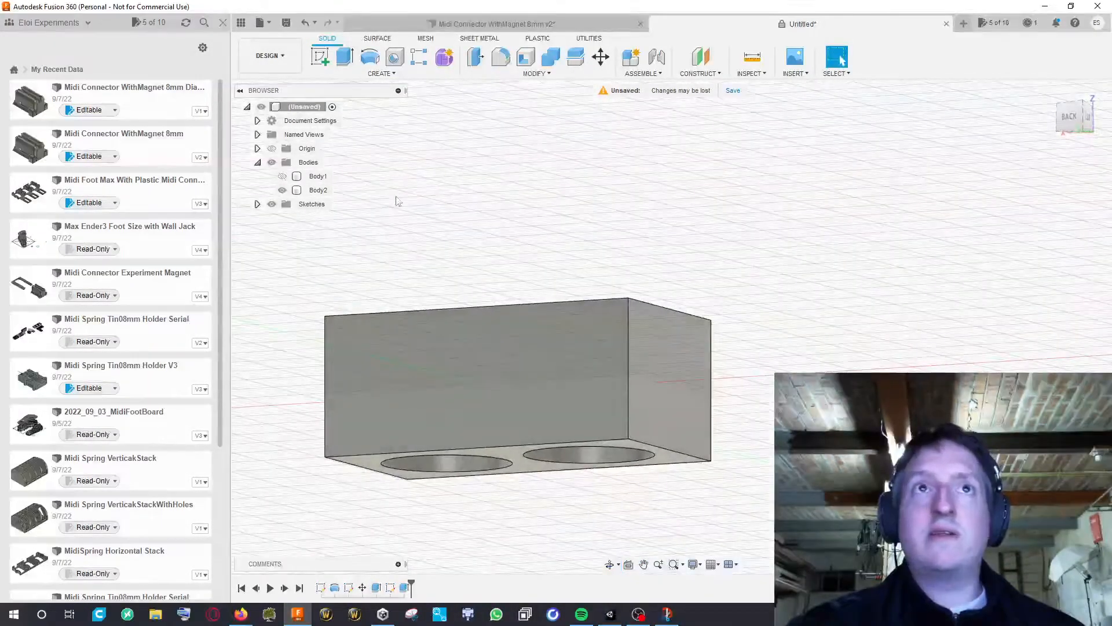
{"action": "left_click", "coordinate": [282, 176]}
Extrude the jack's round end face 31.5 mm back along the jack's length, with the block hidden
{"action": "middle_click_drag", "start_coordinate": [631, 228], "coordinate": [688, 323], "text": "shift"}
{"action": "key", "text": "e"}
{"action": "left_click", "coordinate": [725, 364]}
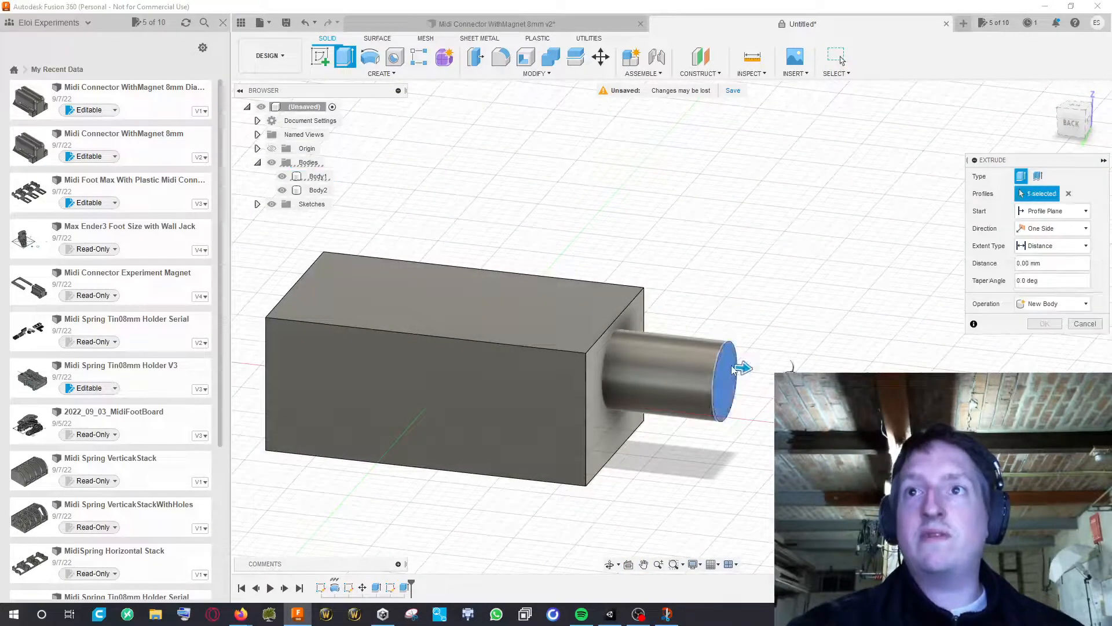
{"action": "middle_click_drag", "start_coordinate": [655, 251], "coordinate": [704, 202], "text": "shift"}
{"action": "left_click", "coordinate": [283, 191]}
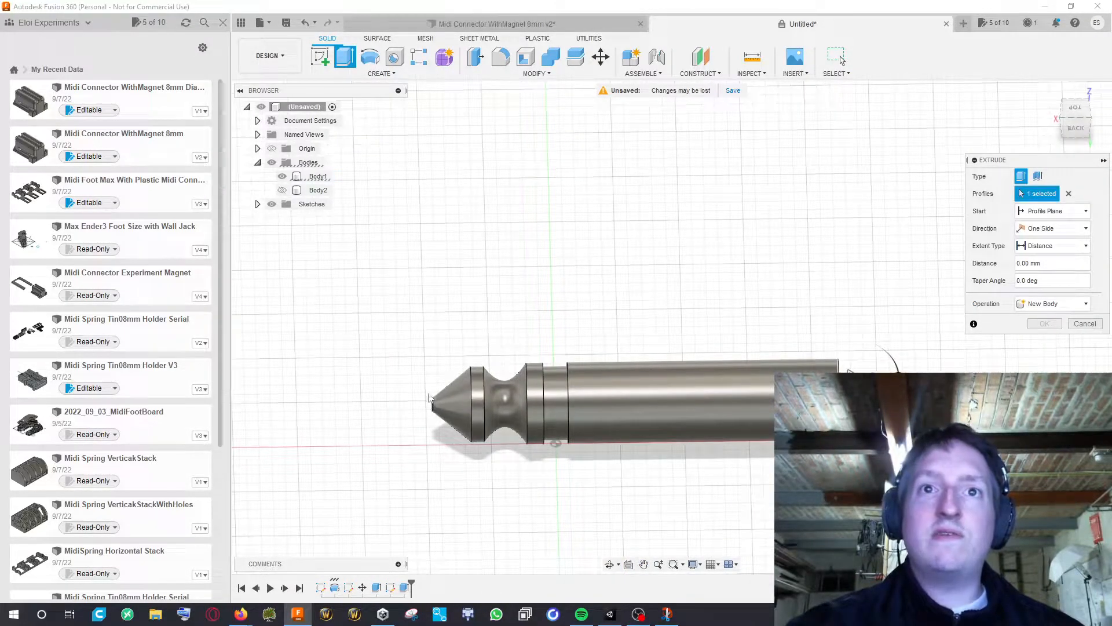
{"action": "left_click_drag", "start_coordinate": [850, 372], "coordinate": [443, 387]}
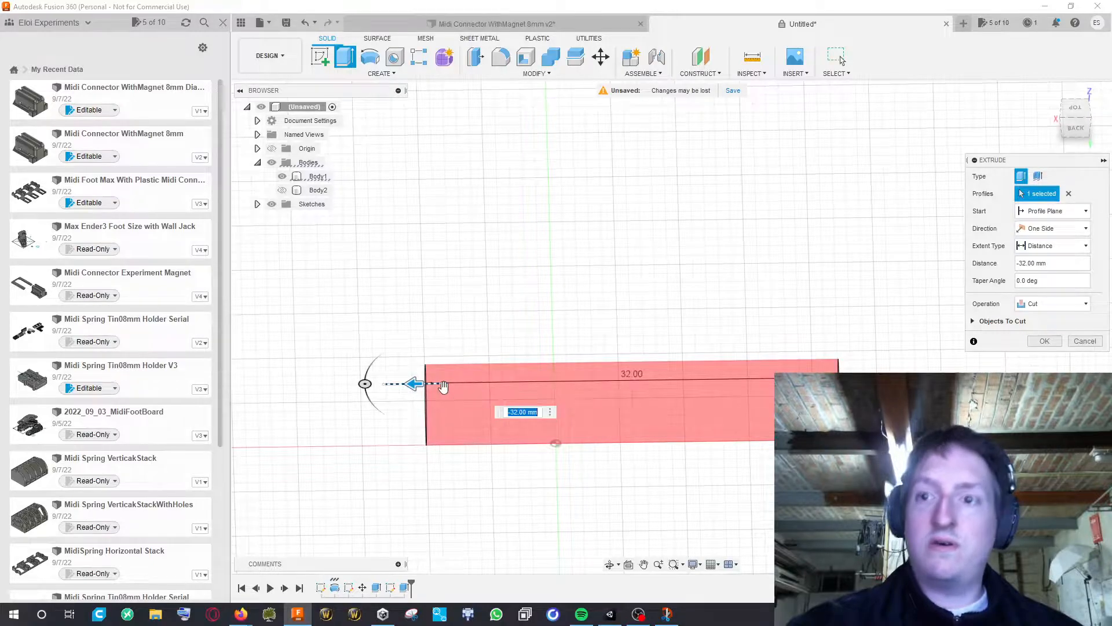
{"action": "type", "text": "-31"}
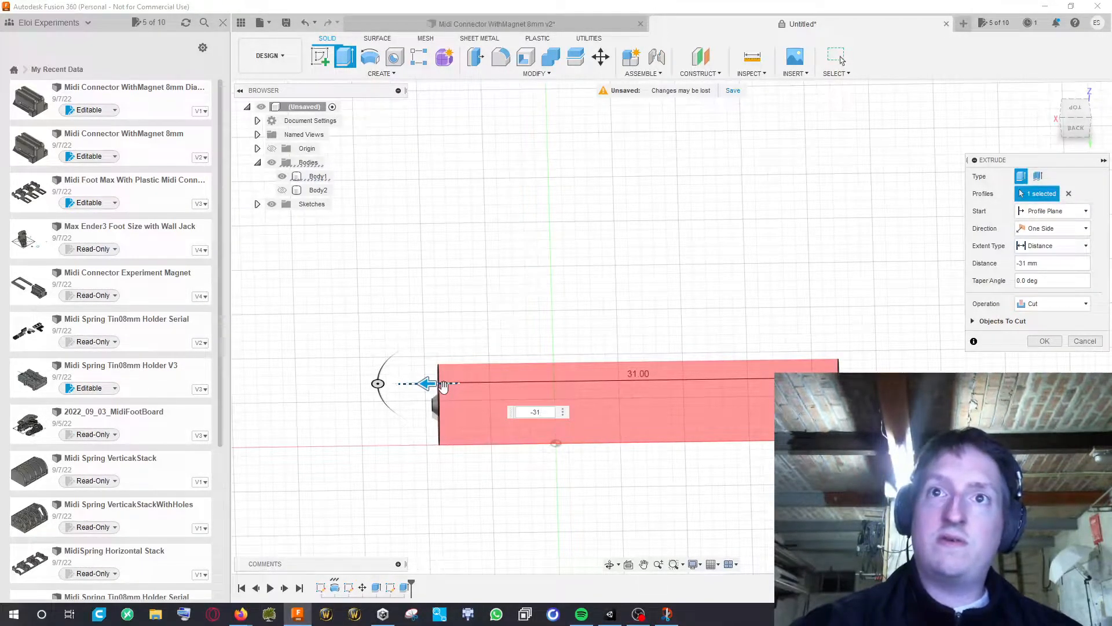
{"action": "key", "text": "Return"}
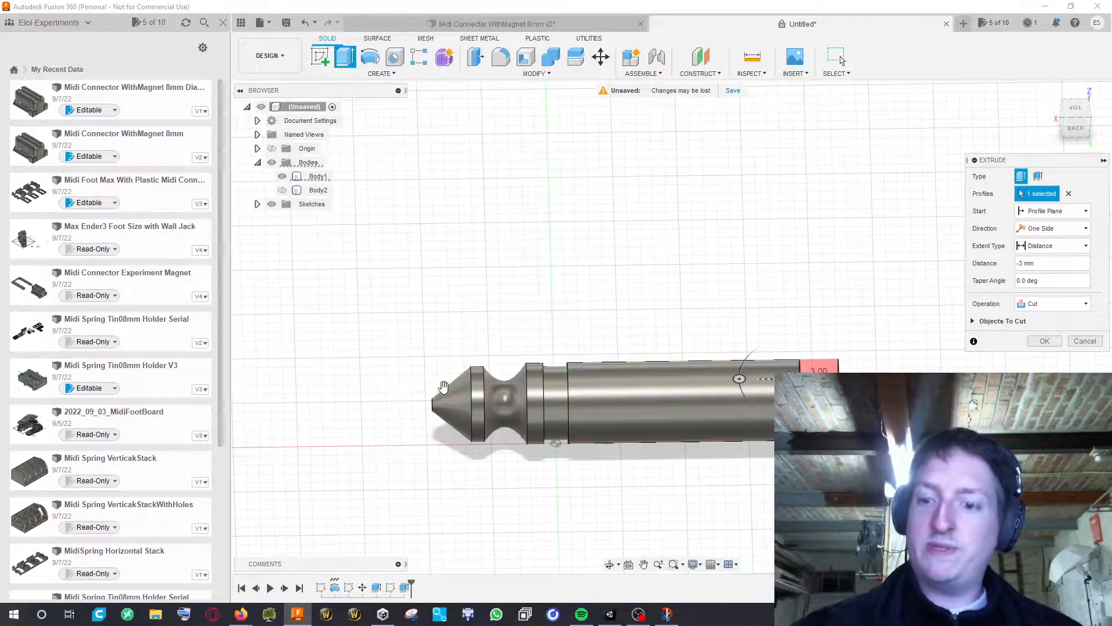
{"action": "left_click_drag", "start_coordinate": [444, 387], "coordinate": [443, 387]}
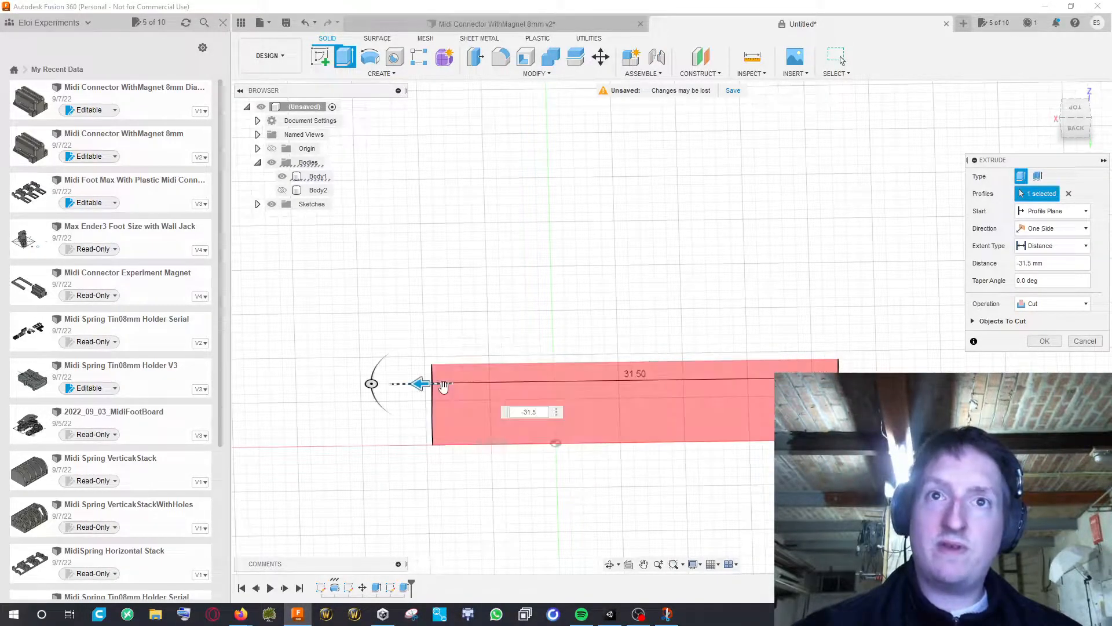
{"action": "type", "text": ".3"}
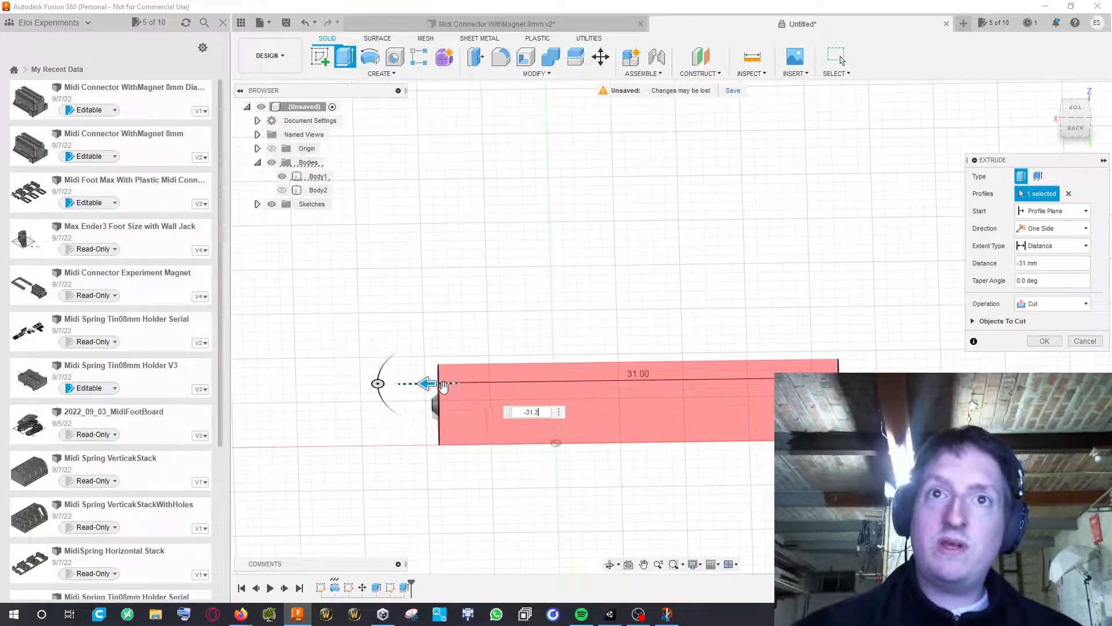
{"action": "type", "text": ".5"}
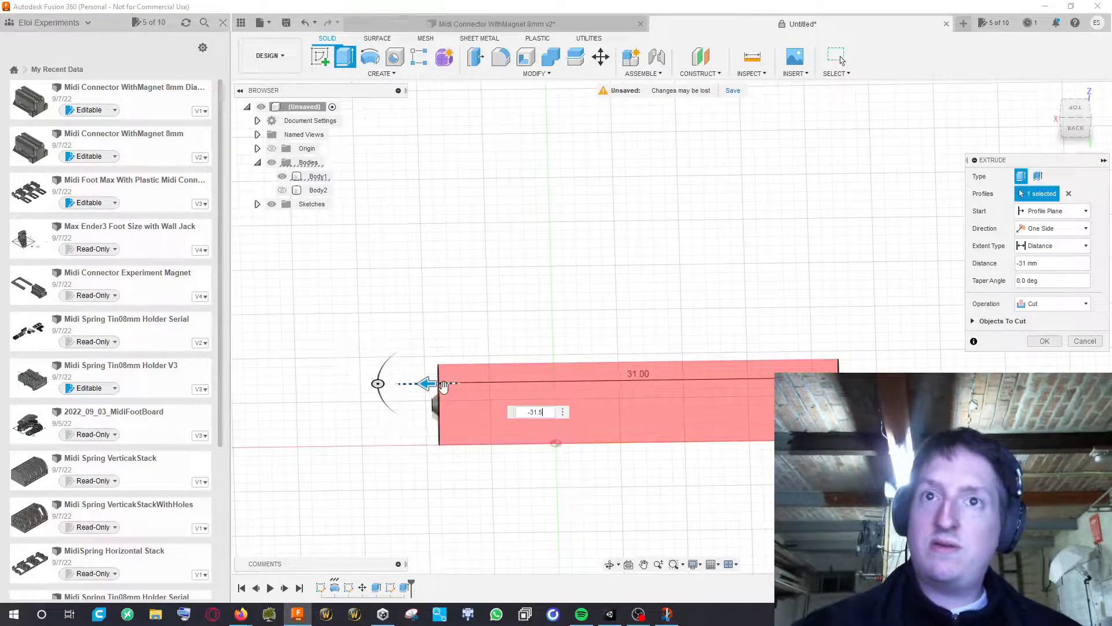
{"action": "middle_click_drag", "start_coordinate": [658, 323], "coordinate": [624, 293], "text": "shift"}
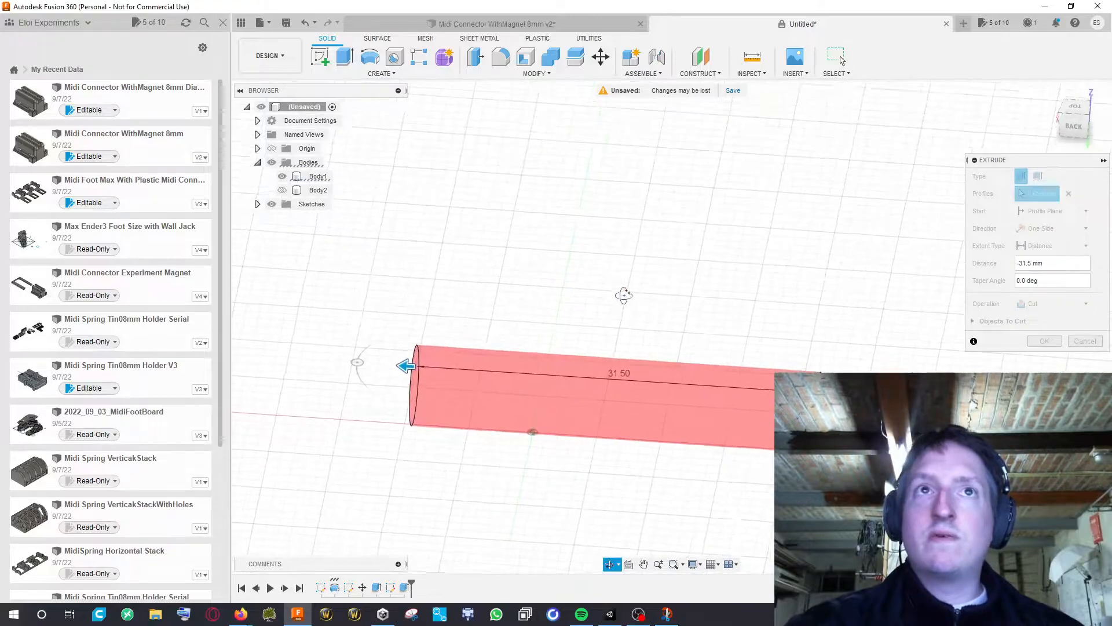
Complete the end-face extrusion as a Join with the jack hidden, and show both the jack and the block again
{"action": "left_click", "coordinate": [284, 176]}
{"action": "left_click", "coordinate": [1052, 304]}
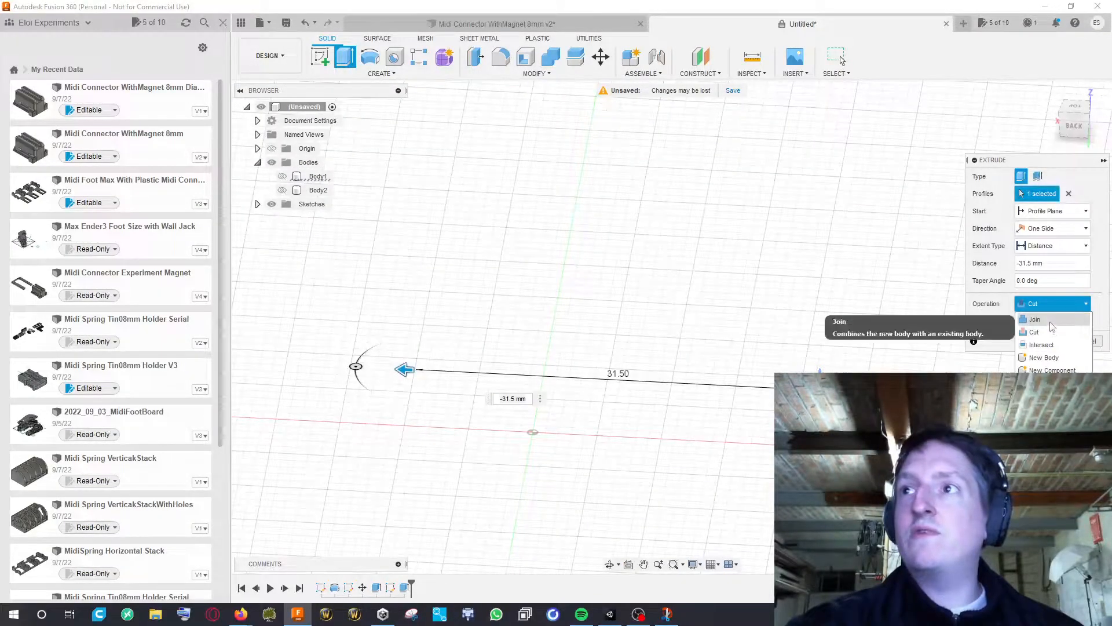
{"action": "left_click", "coordinate": [1037, 319]}
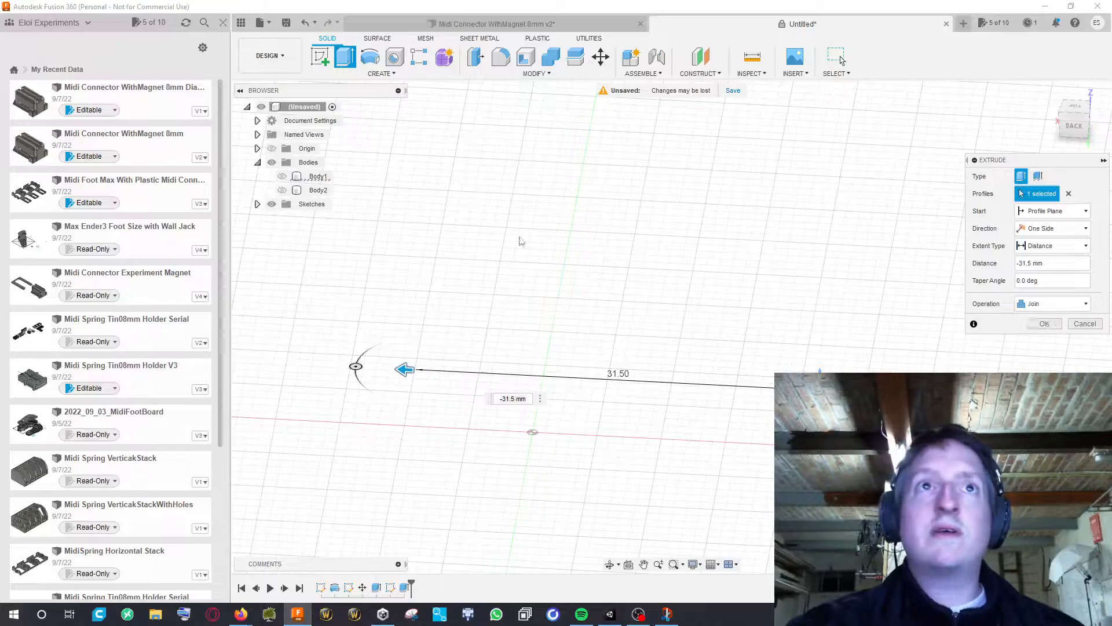
{"action": "left_click", "coordinate": [1044, 324]}
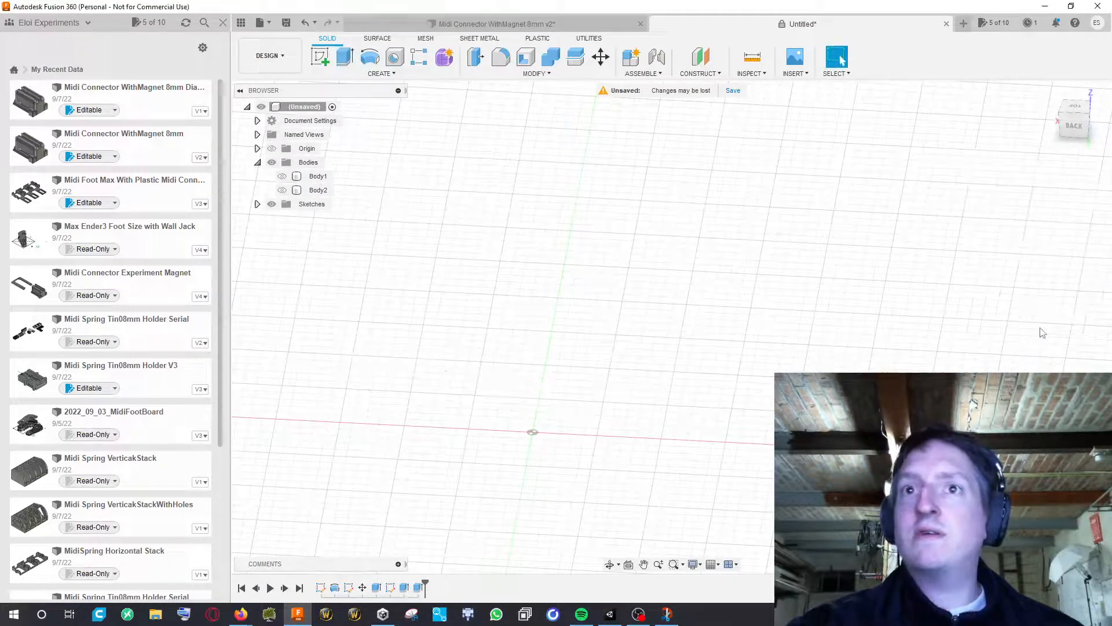
{"action": "left_click", "coordinate": [282, 176]}
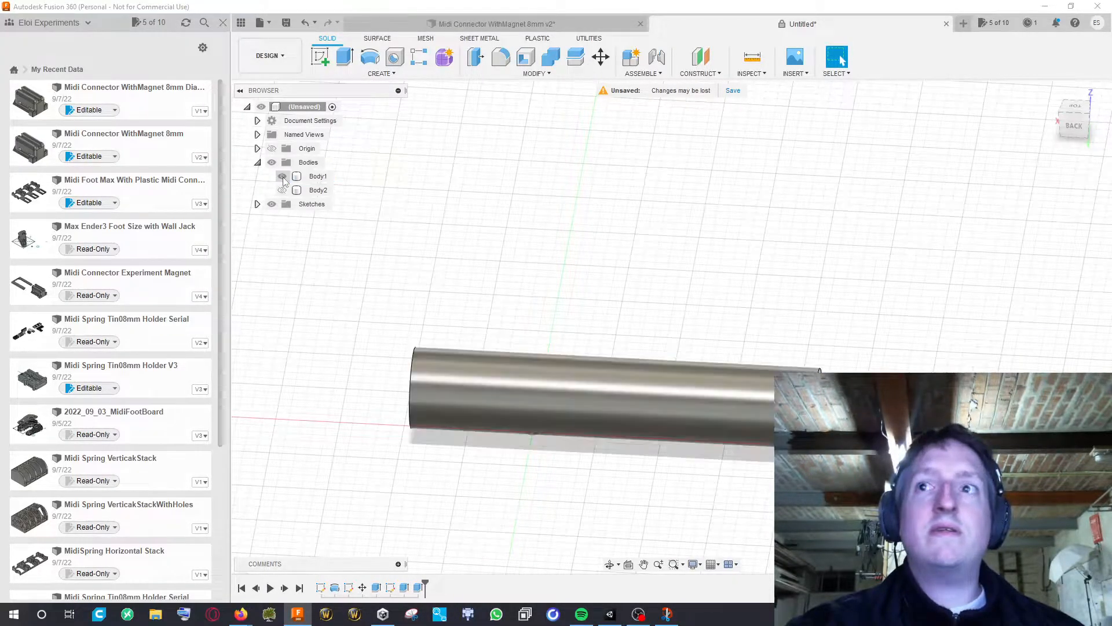
{"action": "left_click", "coordinate": [282, 190]}
{"action": "middle_click_drag", "start_coordinate": [456, 207], "coordinate": [511, 216], "text": "shift"}
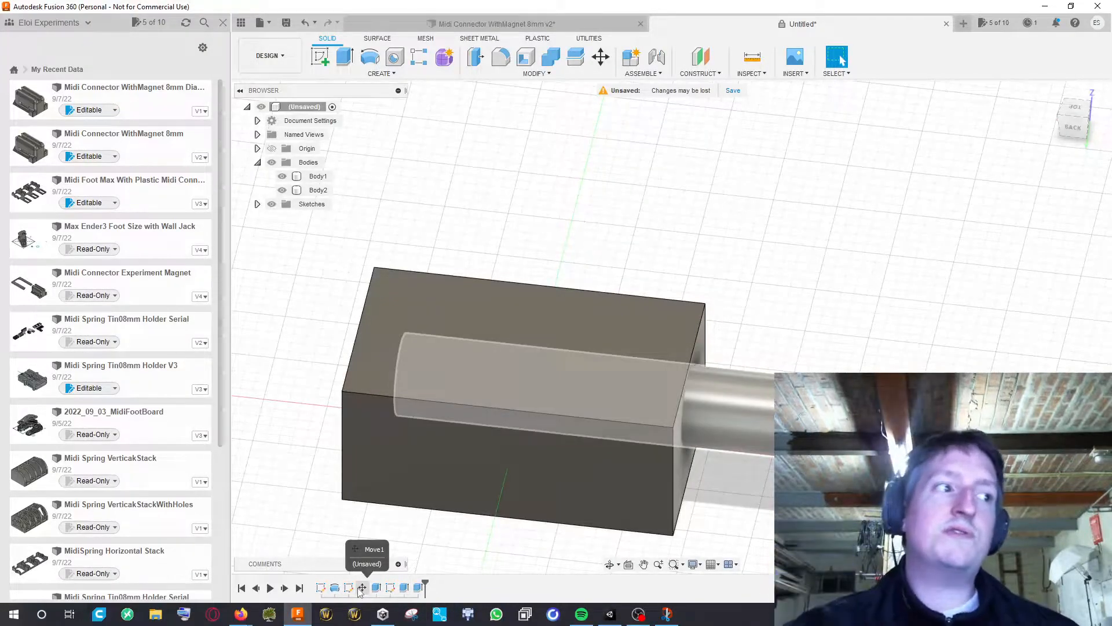
Check the settings of the jack's end-face extrusion without changing them, and remove that extrusion from the design history
{"action": "right_click", "coordinate": [420, 590]}
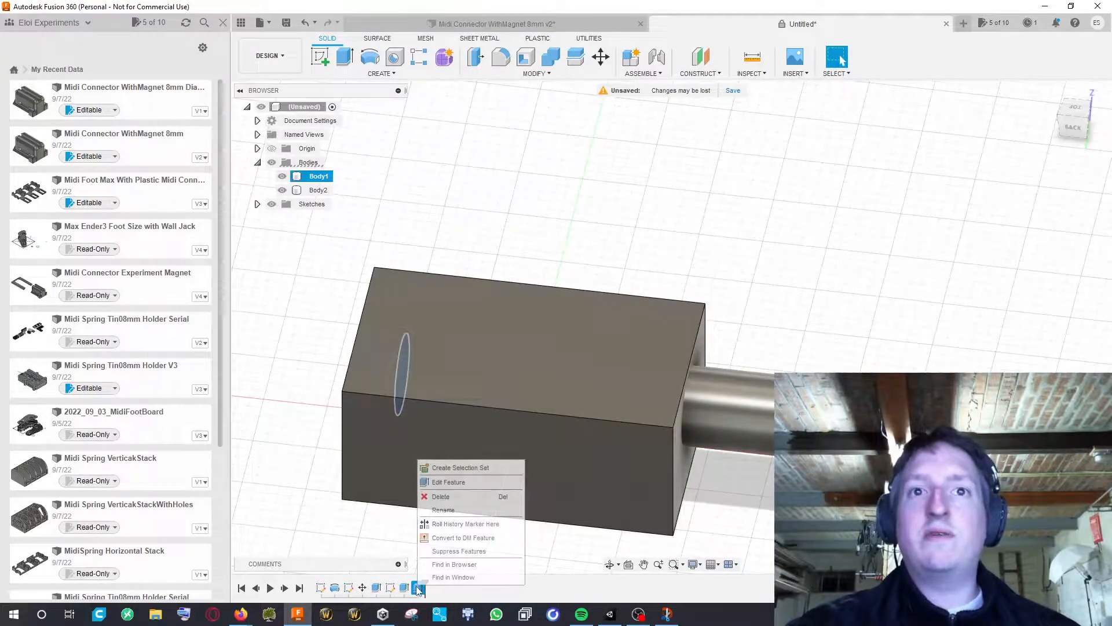
{"action": "left_click", "coordinate": [457, 485]}
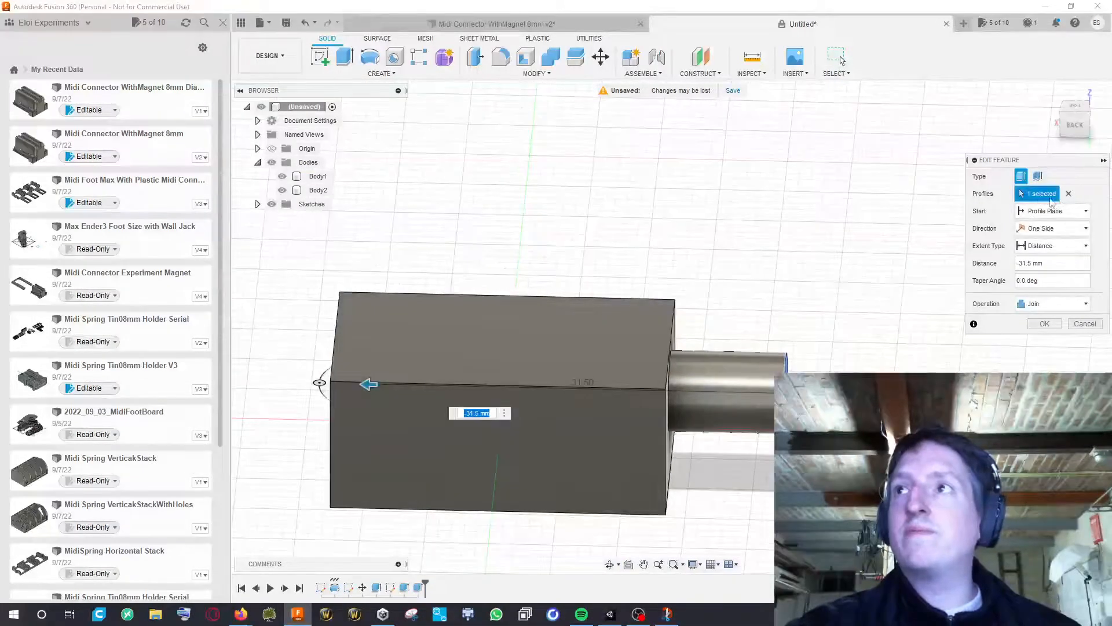
{"action": "left_click", "coordinate": [1094, 324]}
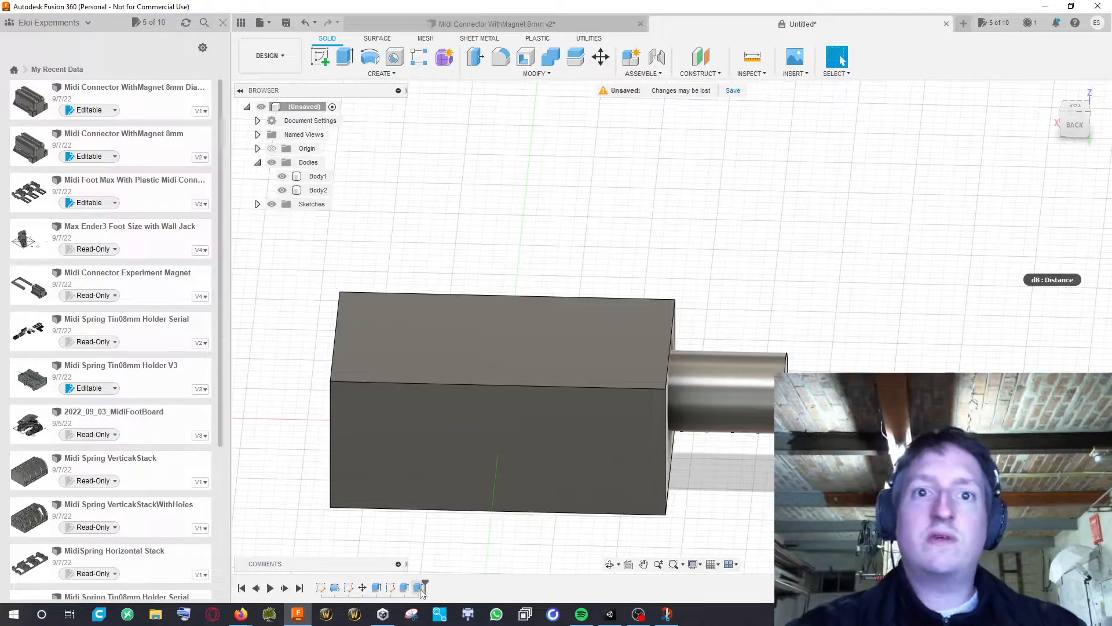
{"action": "left_click", "coordinate": [318, 177]}
{"action": "middle_click_drag", "start_coordinate": [807, 340], "coordinate": [784, 344]}
{"action": "middle_click_drag", "start_coordinate": [745, 292], "coordinate": [711, 258]}
Create a sketch on the jack's round end face that holds only its circular outline, and finish it
{"action": "left_click", "coordinate": [320, 56]}
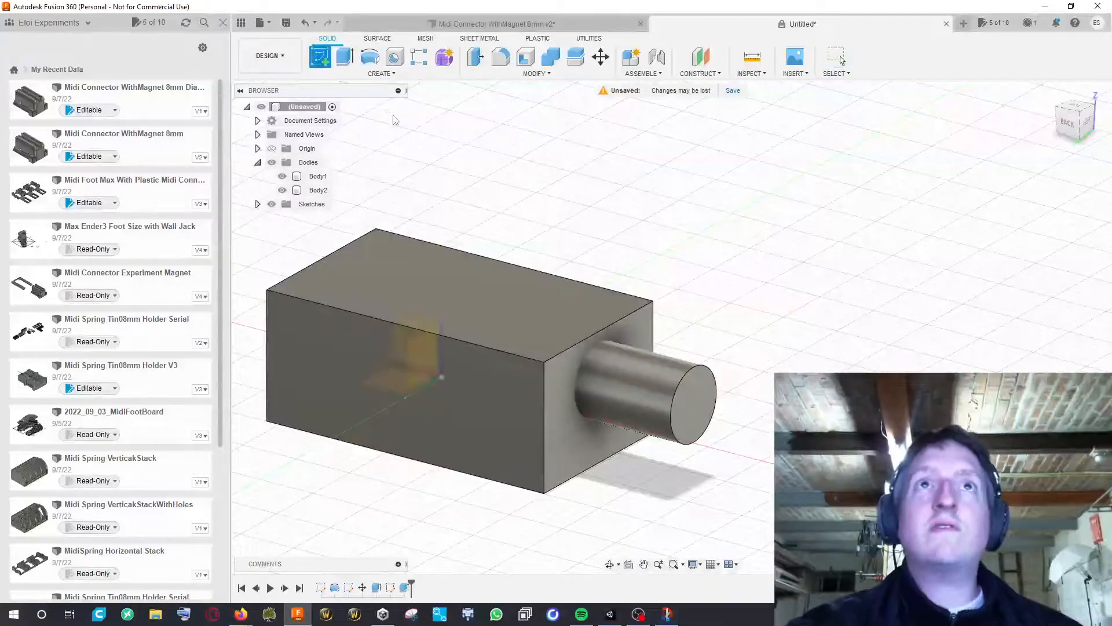
{"action": "left_click", "coordinate": [690, 406]}
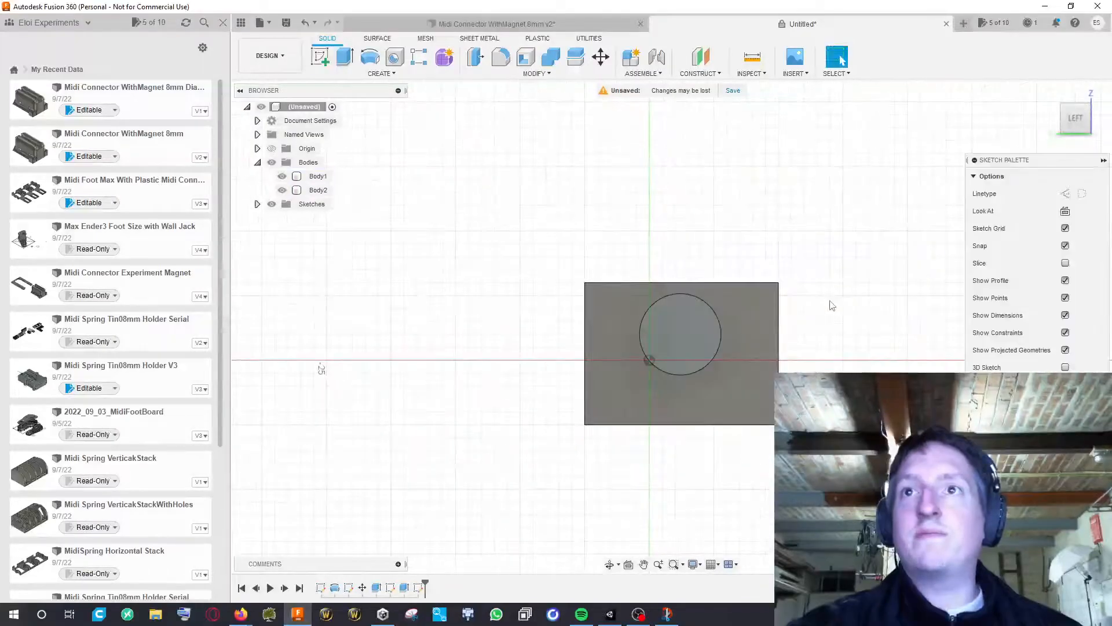
{"action": "middle_click_drag", "start_coordinate": [770, 346], "coordinate": [790, 364], "text": "shift"}
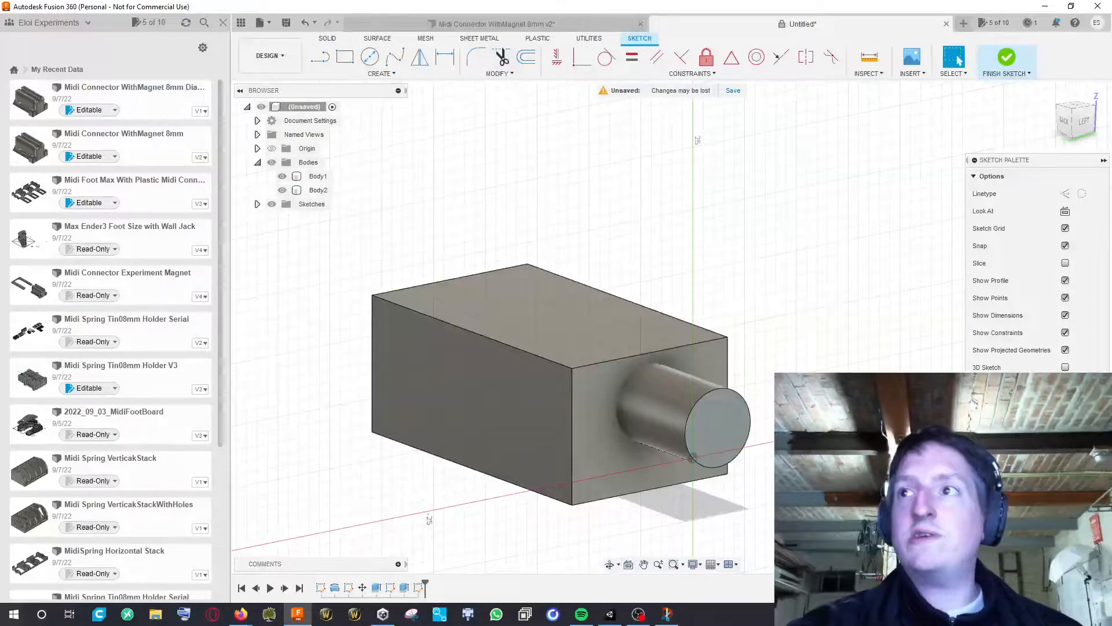
{"action": "left_click", "coordinate": [1007, 58]}
{"action": "middle_click_drag", "start_coordinate": [912, 336], "coordinate": [847, 310], "text": "shift"}
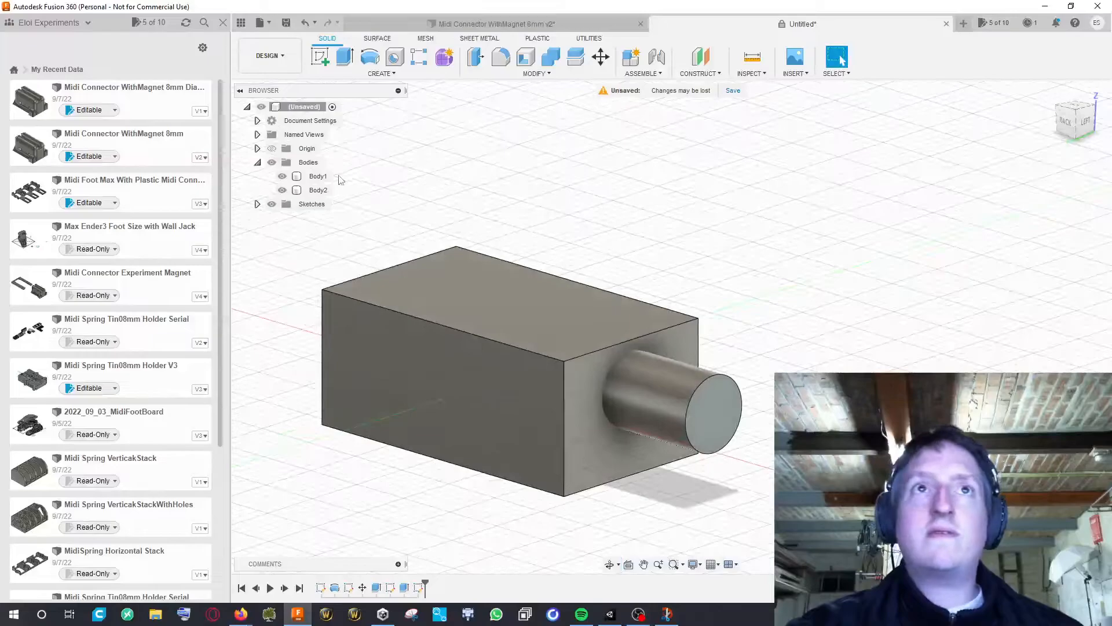
Hide the jack and cut the sketched end circle 31.5 mm back into the block to form the jack channel
{"action": "left_click", "coordinate": [283, 177]}
{"action": "middle_click_drag", "start_coordinate": [580, 226], "coordinate": [678, 251]}
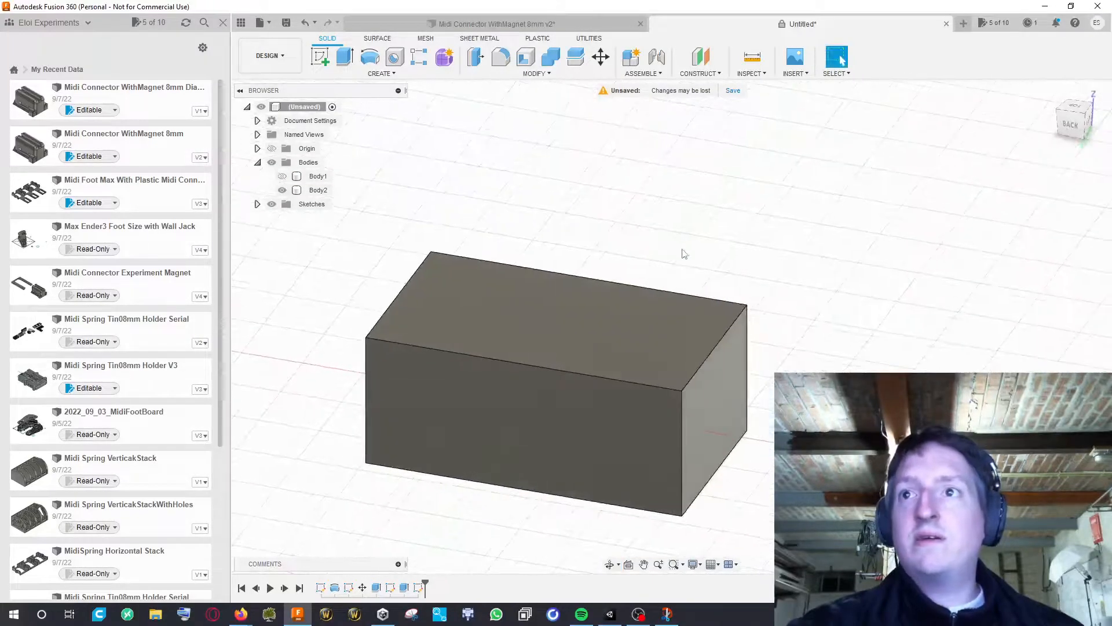
{"action": "key", "text": "e"}
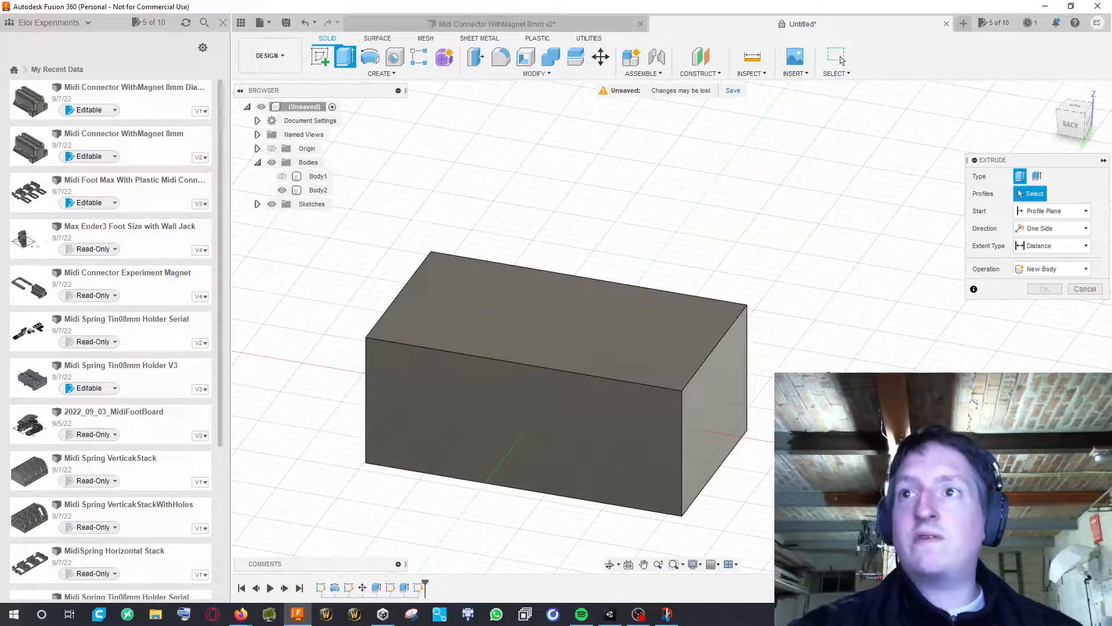
{"action": "left_click", "coordinate": [596, 353]}
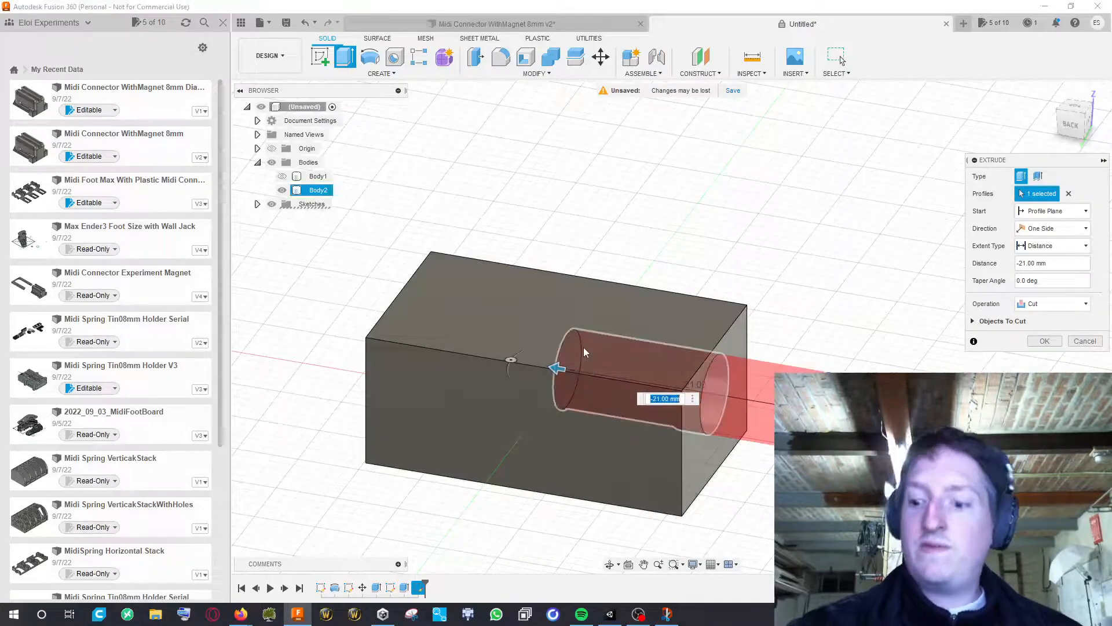
{"action": "type", "text": "31.5"}
{"action": "key", "text": "Return"}
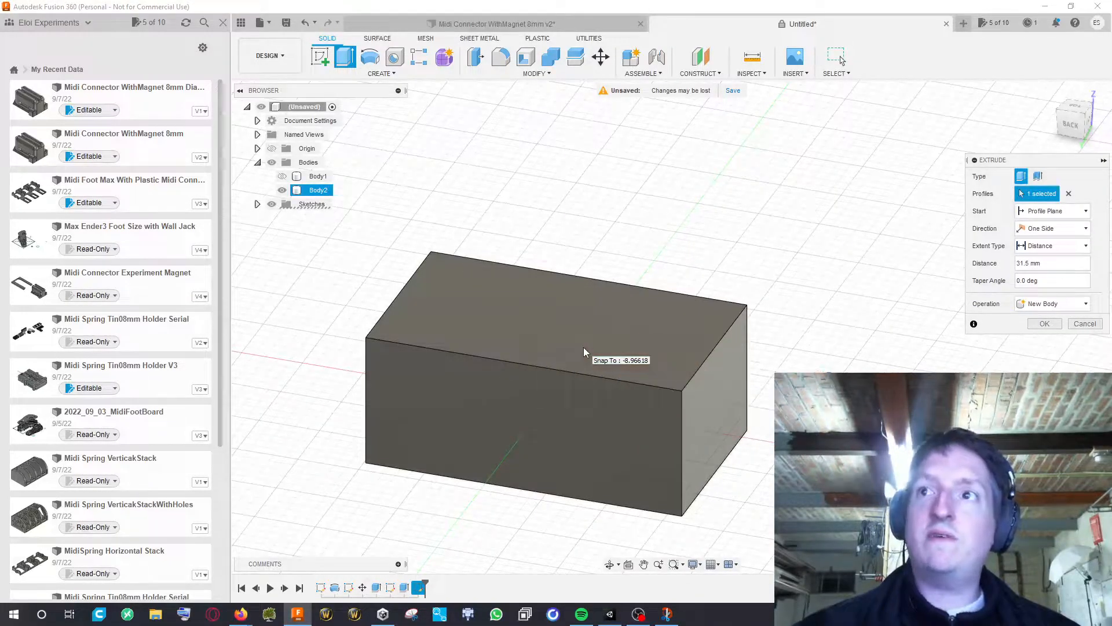
{"action": "middle_click_drag", "start_coordinate": [757, 286], "coordinate": [734, 268], "text": "shift"}
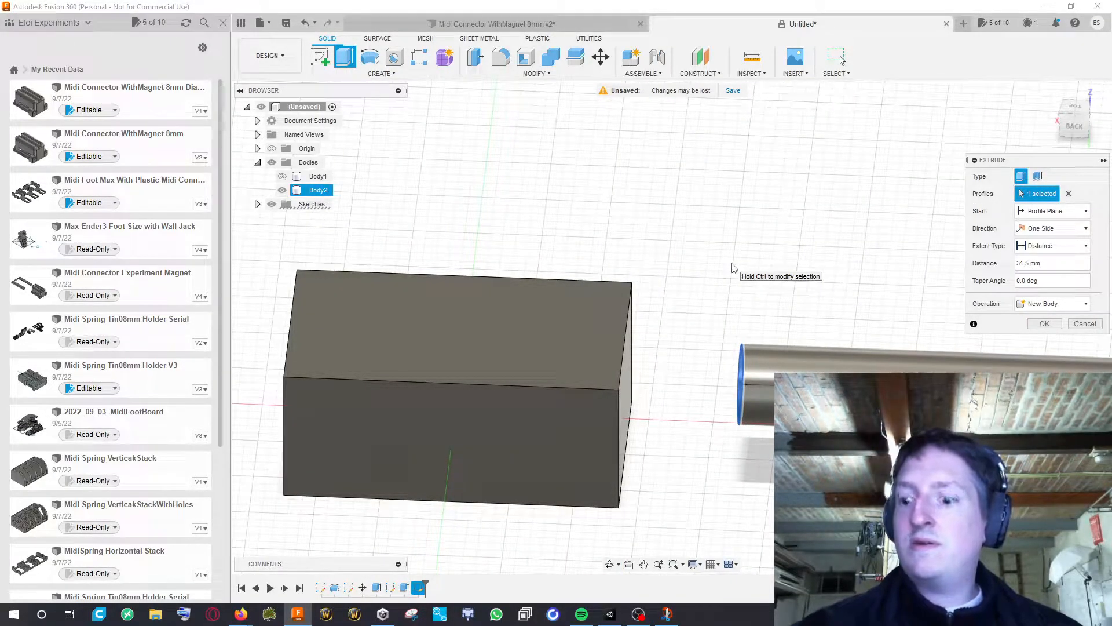
{"action": "key", "text": "Return"}
Create a sketch on the block's closed end face, opposite the jack's entry side
{"action": "middle_click_drag", "start_coordinate": [672, 262], "coordinate": [737, 275], "text": "shift"}
{"action": "middle_click_drag", "start_coordinate": [794, 249], "coordinate": [818, 204], "text": "shift"}
{"action": "middle_click_drag", "start_coordinate": [813, 164], "coordinate": [817, 232], "text": "shift"}
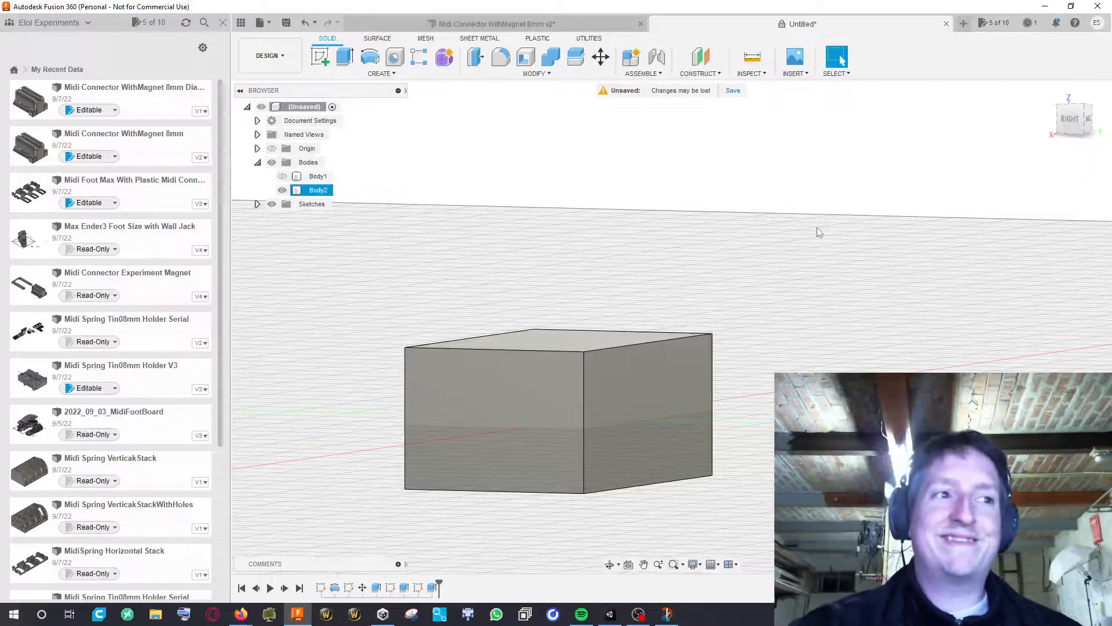
{"action": "mouse_move", "coordinate": [807, 236]}
{"action": "middle_mouse_down", "text": "shift"}
{"action": "mouse_move", "coordinate": [759, 194]}
{"action": "mouse_move", "coordinate": [737, 143]}
{"action": "mouse_move", "coordinate": [812, 220]}
{"action": "middle_mouse_up", "text": "shift"}
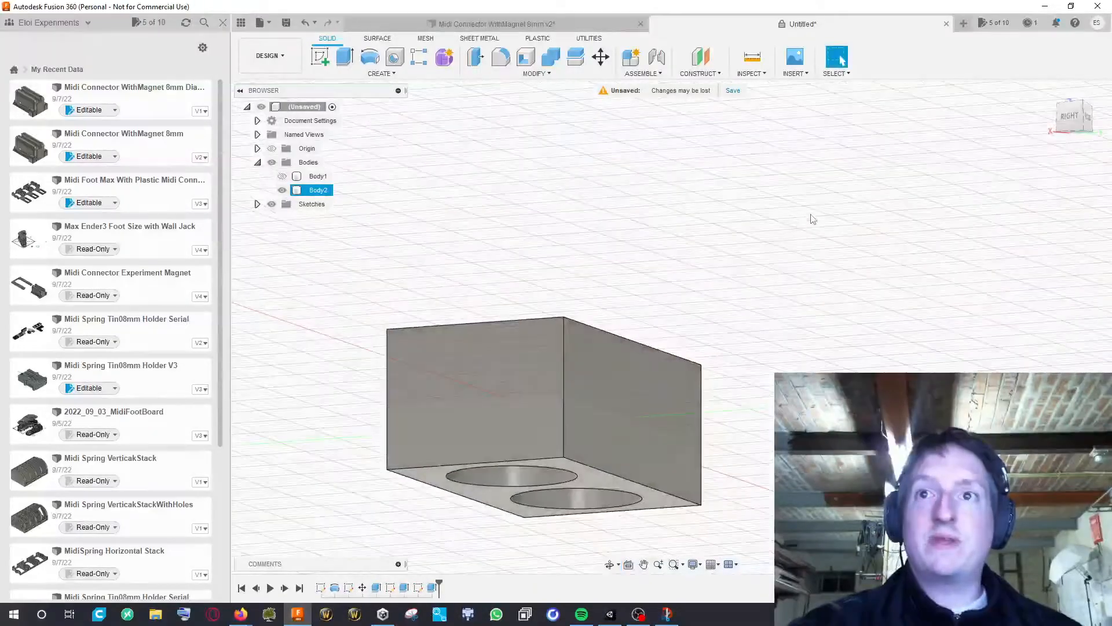
{"action": "middle_click_drag", "start_coordinate": [499, 98], "coordinate": [508, 125], "text": "shift"}
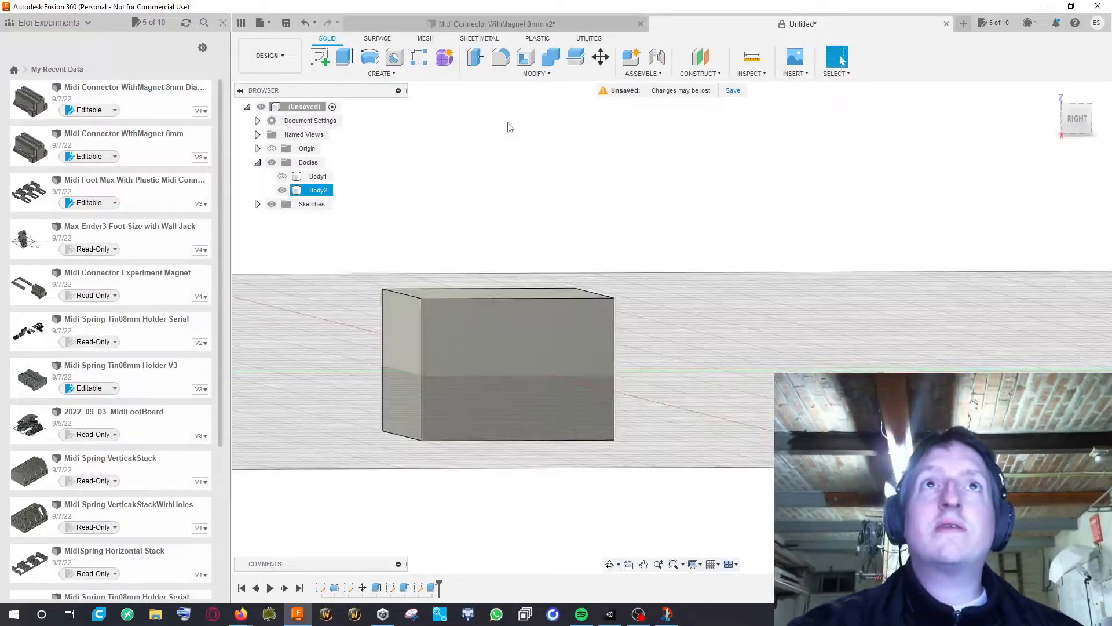
{"action": "left_click", "coordinate": [320, 56]}
{"action": "left_click", "coordinate": [552, 389]}
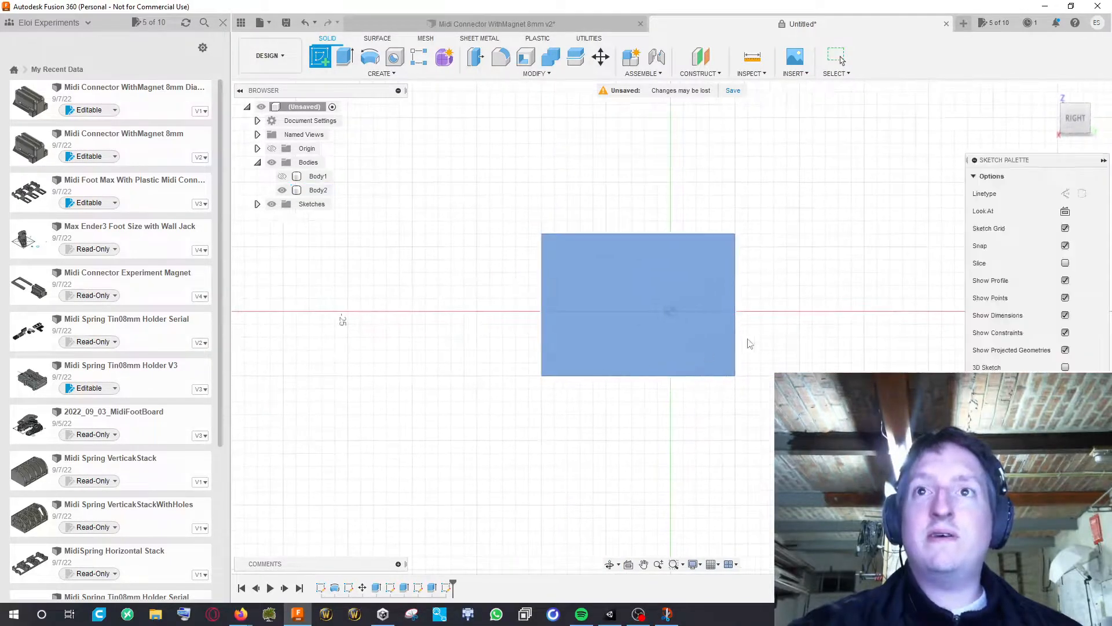
Draw a 2.5 mm vertical line on the end face, upward from the midpoint of its lower edge
{"action": "middle_click_drag", "start_coordinate": [816, 305], "coordinate": [729, 355]}
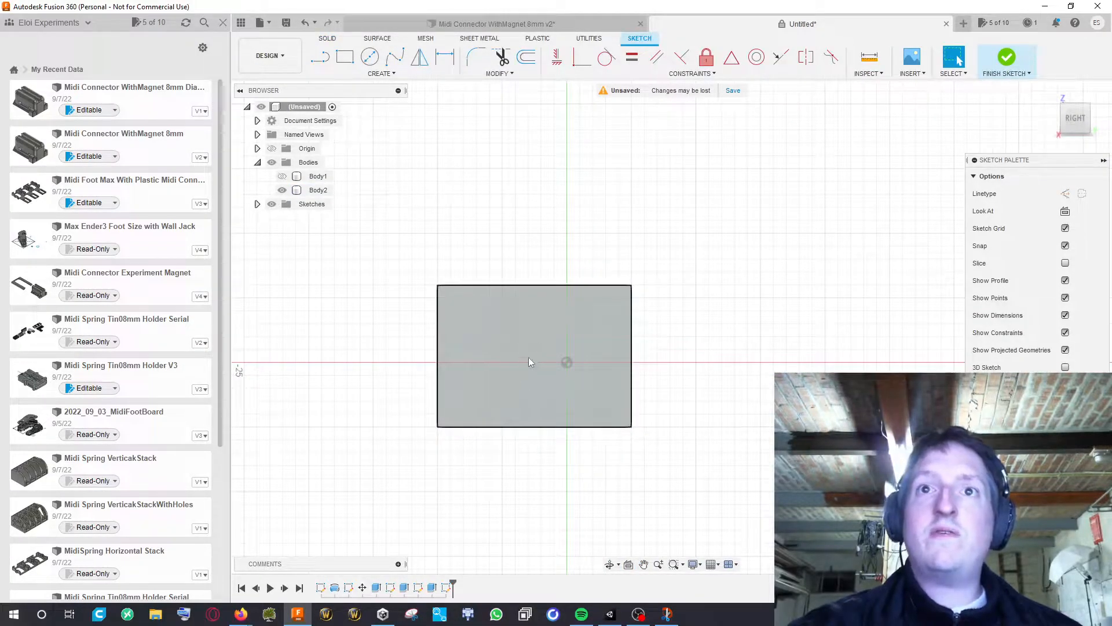
{"action": "mouse_move", "coordinate": [648, 362]}
{"action": "middle_mouse_down", "text": "shift"}
{"action": "mouse_move", "coordinate": [643, 385]}
{"action": "mouse_move", "coordinate": [645, 323]}
{"action": "mouse_move", "coordinate": [477, 375]}
{"action": "middle_mouse_up", "text": "shift"}
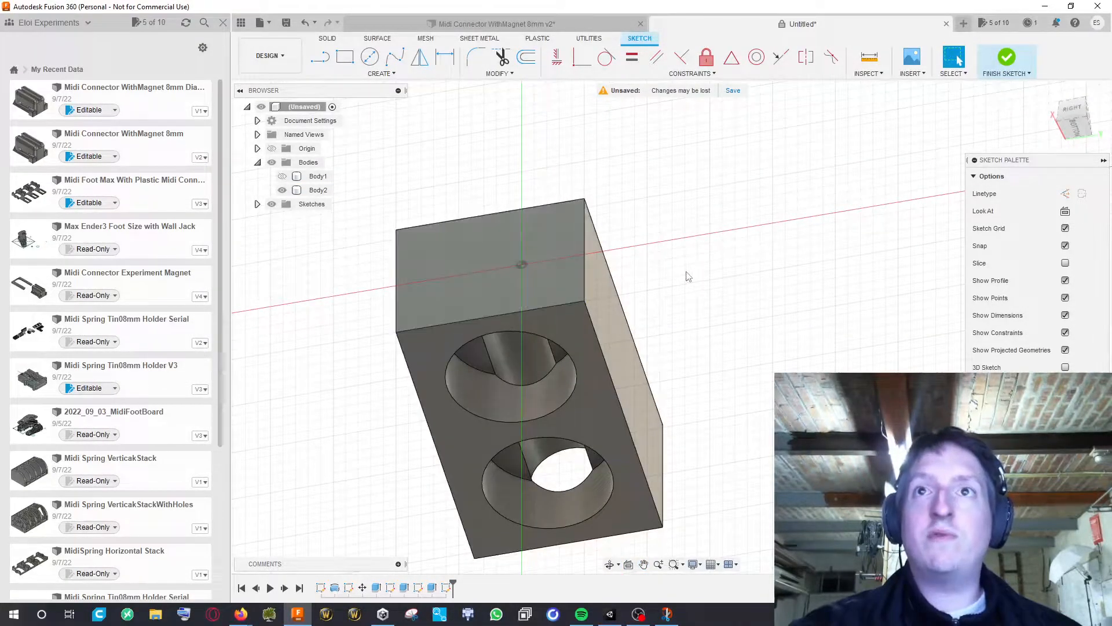
{"action": "left_click", "coordinate": [1072, 110]}
{"action": "middle_click_drag", "start_coordinate": [791, 166], "coordinate": [840, 210]}
{"action": "scroll", "coordinate": [757, 258], "scroll_direction": "up", "scroll_amount": 1}
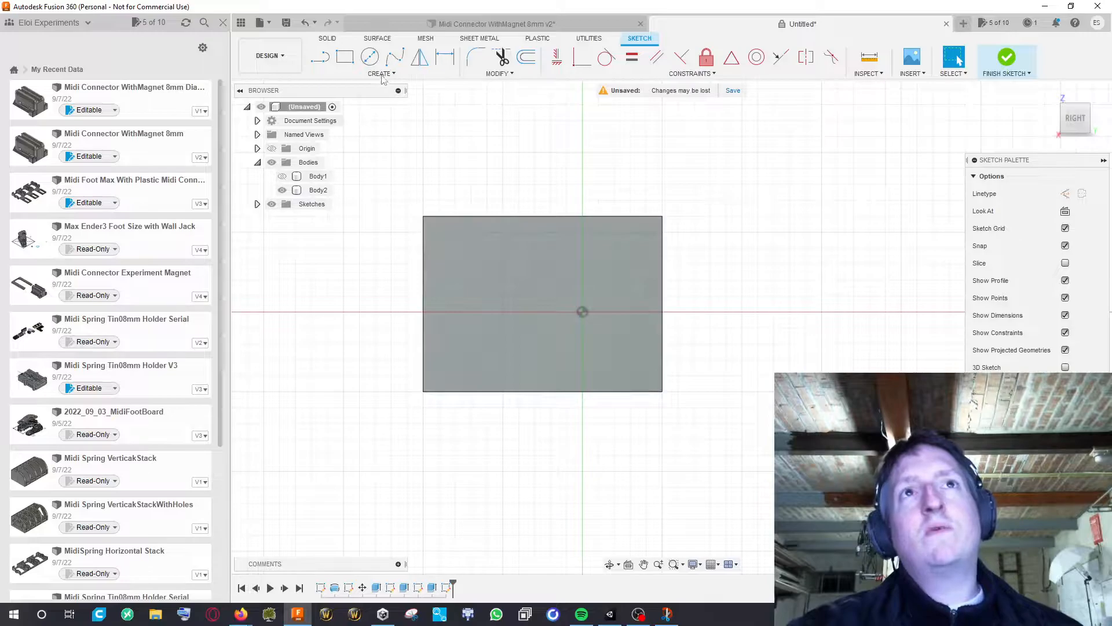
{"action": "left_click", "coordinate": [324, 64]}
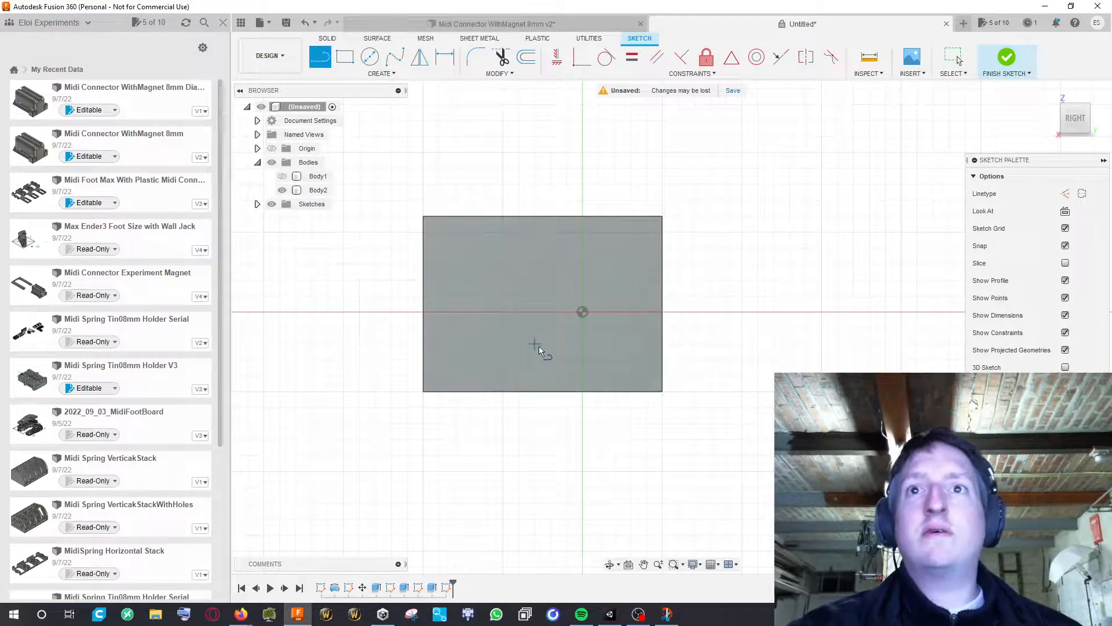
{"action": "left_click", "coordinate": [541, 391]}
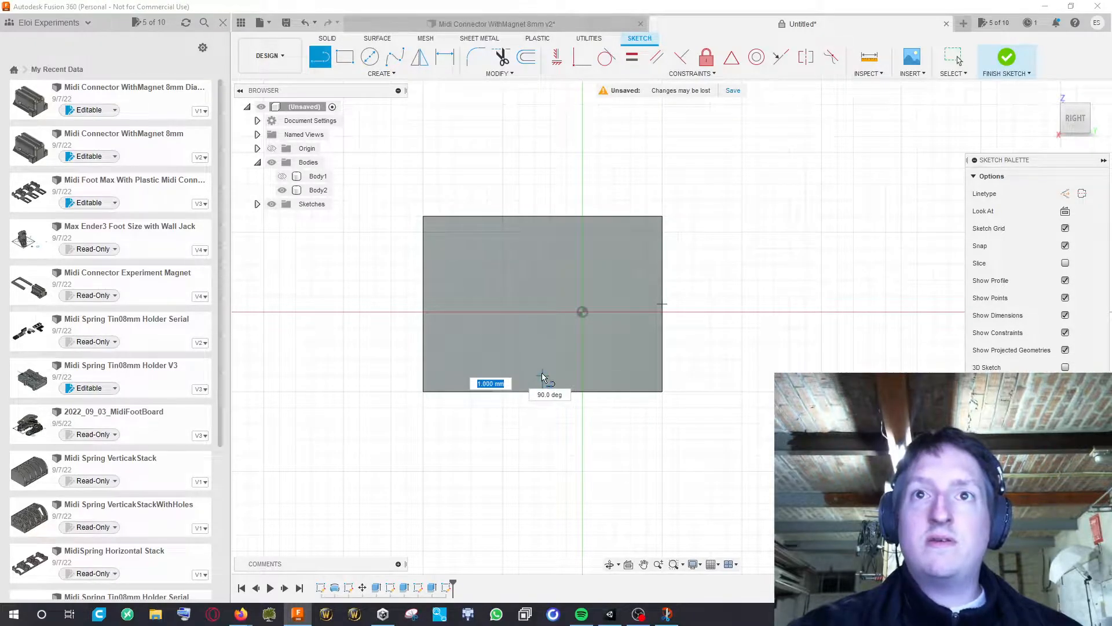
{"action": "scroll", "coordinate": [541, 373], "scroll_direction": "up", "scroll_amount": 3}
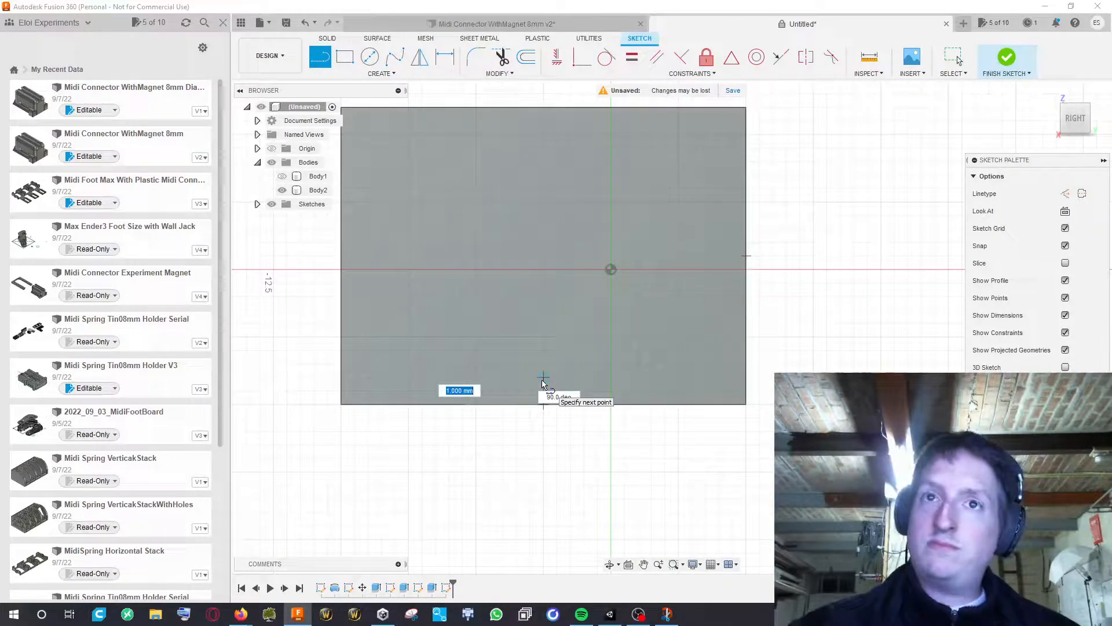
{"action": "key", "text": "Tab"}
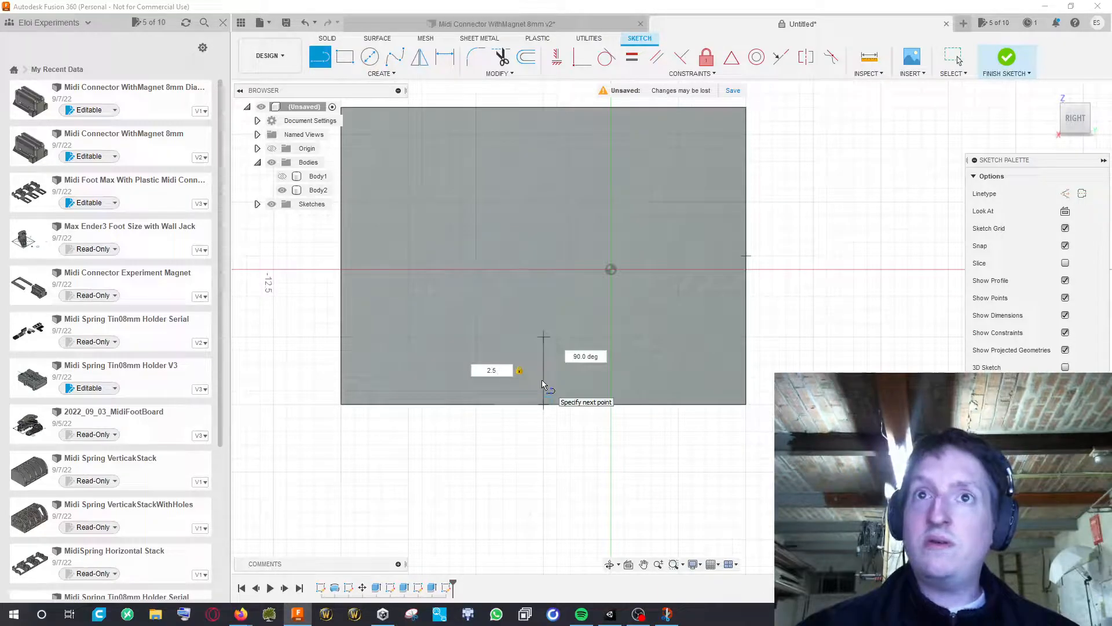
{"action": "key", "text": "Return"}
{"action": "key", "text": "Escape"}
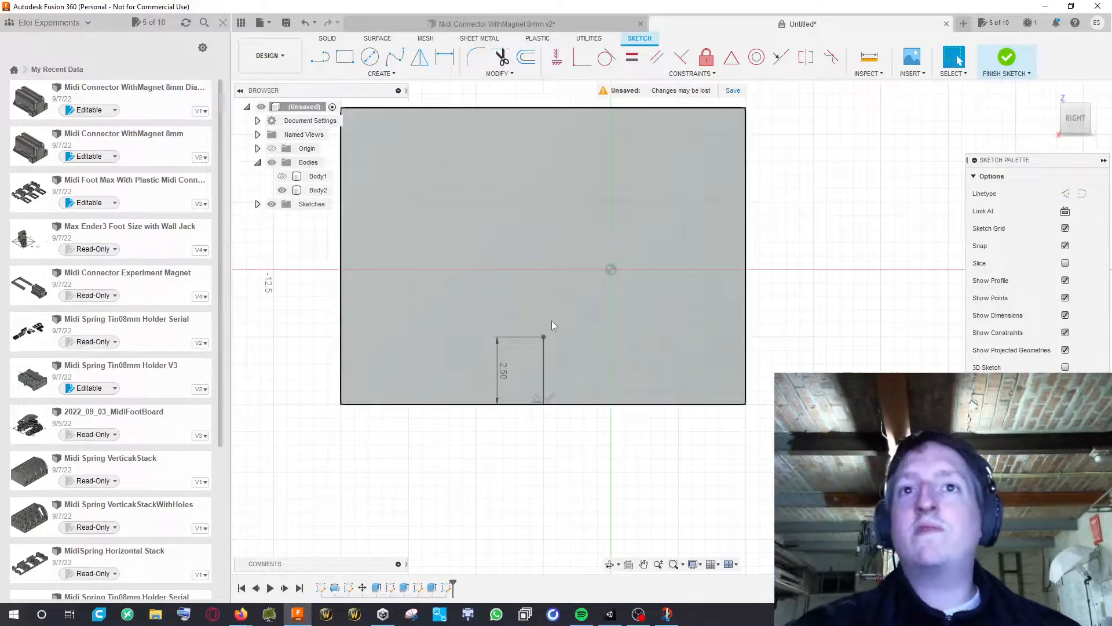
Draw a 3 mm diameter circle centred on the upper endpoint of the 2.5 mm line
{"action": "middle_click_drag", "start_coordinate": [776, 324], "coordinate": [738, 337]}
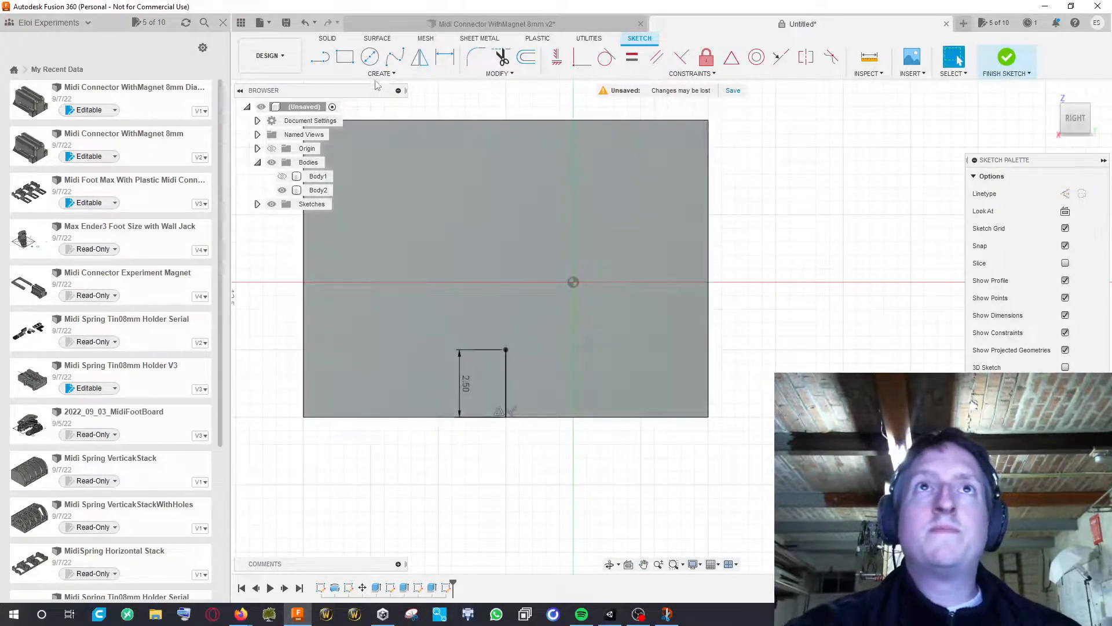
{"action": "left_click", "coordinate": [370, 56]}
{"action": "left_click", "coordinate": [506, 350]}
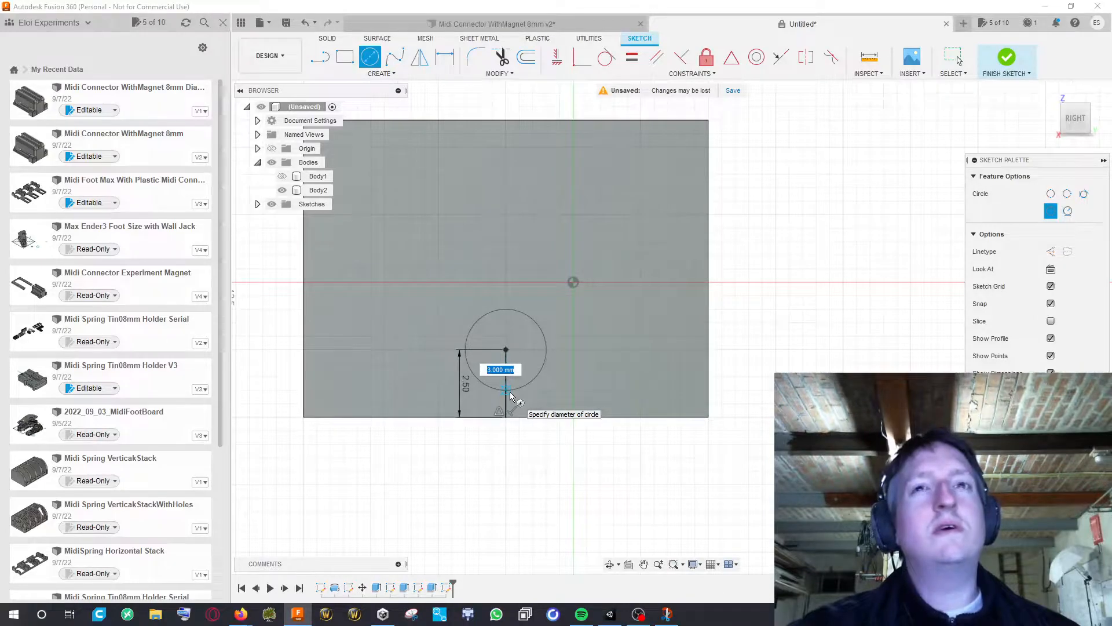
{"action": "left_click", "coordinate": [511, 396]}
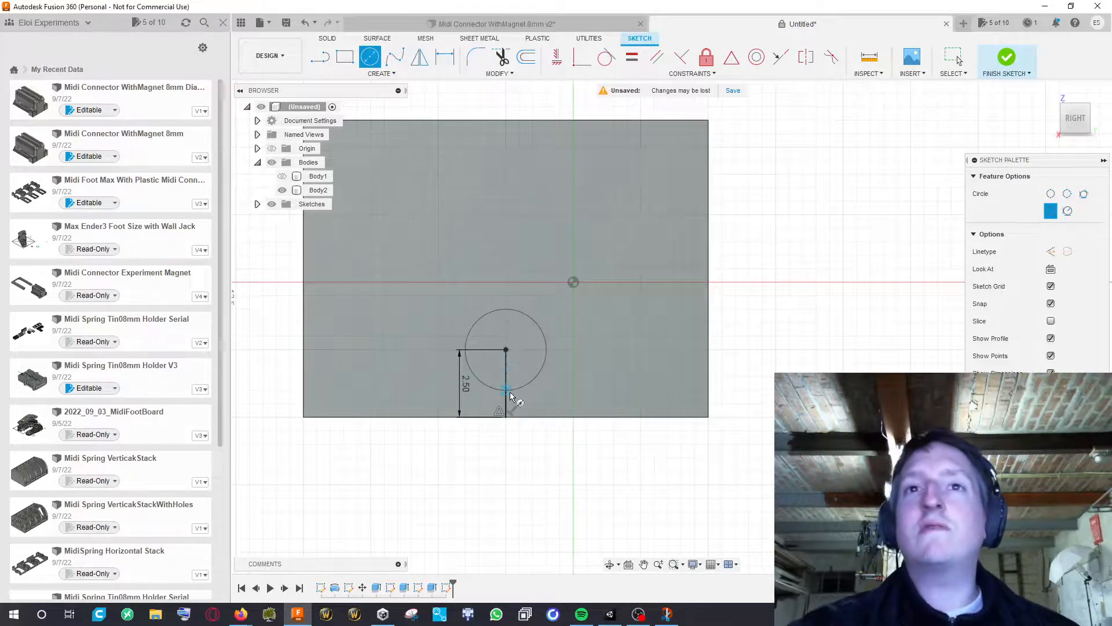
Cut the 3 mm circle 11 mm into the block so the hole runs from the closed end through the first magnet hole
{"action": "middle_click_drag", "start_coordinate": [763, 371], "coordinate": [638, 293]}
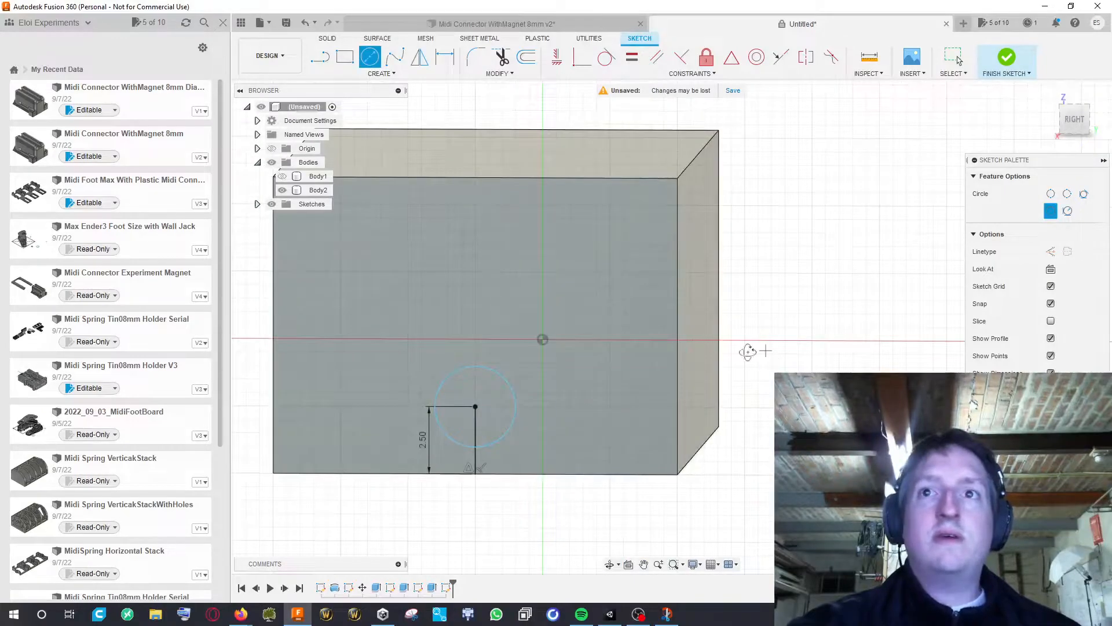
{"action": "middle_click_drag", "start_coordinate": [753, 356], "coordinate": [735, 358], "text": "shift"}
{"action": "key", "text": "e"}
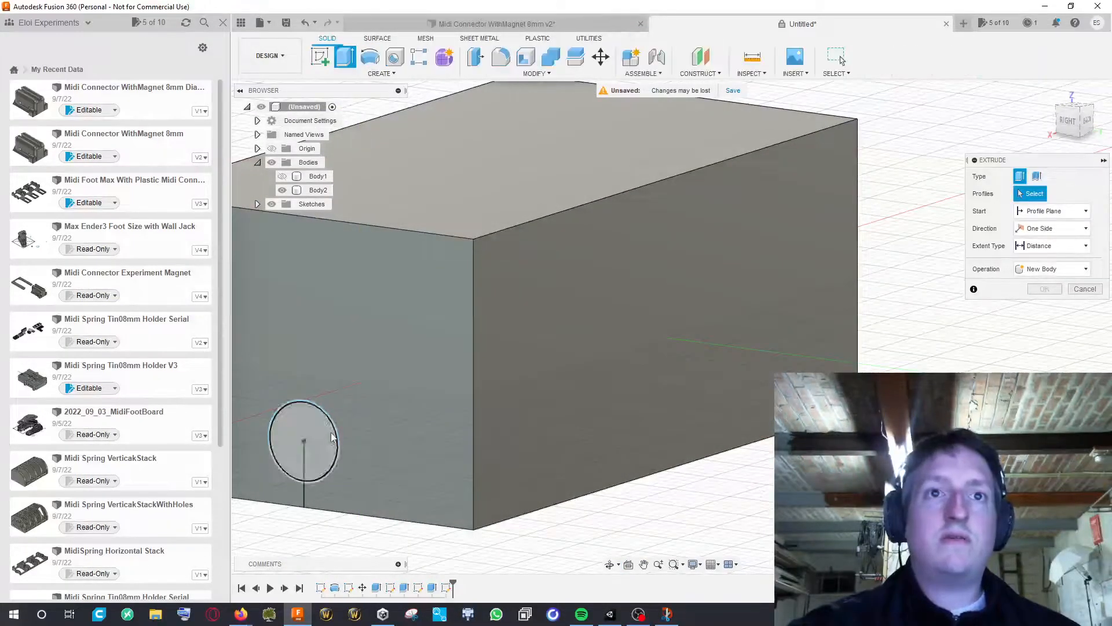
{"action": "middle_click_drag", "start_coordinate": [397, 429], "coordinate": [413, 444]}
{"action": "left_click", "coordinate": [411, 444]}
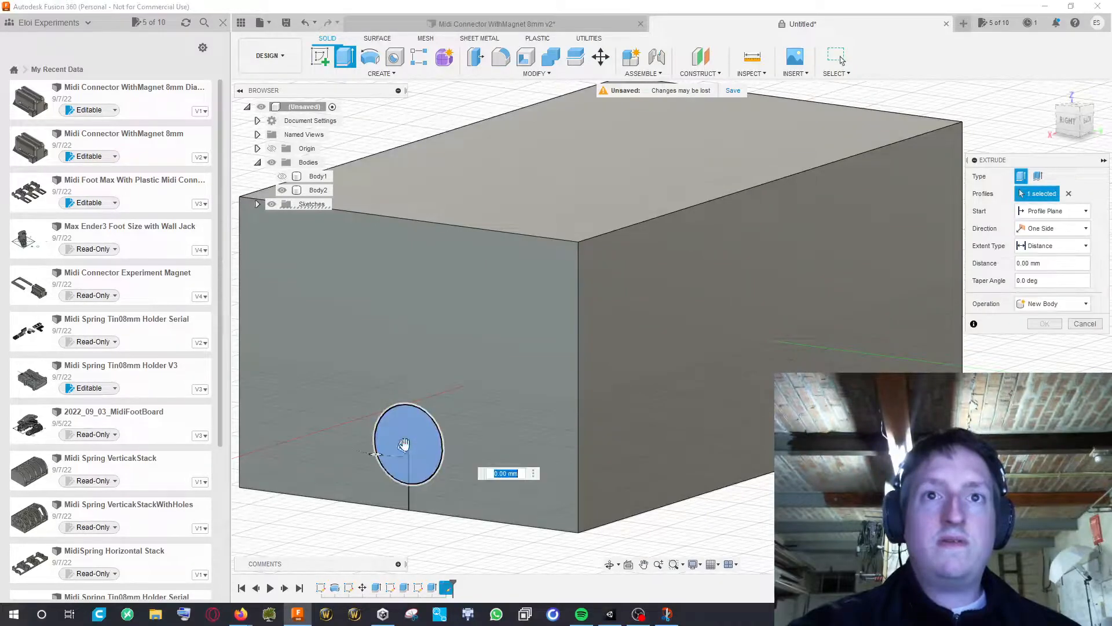
{"action": "left_click_drag", "start_coordinate": [425, 440], "coordinate": [487, 427]}
{"action": "middle_click_drag", "start_coordinate": [506, 422], "coordinate": [631, 303], "text": "shift"}
{"action": "middle_click_drag", "start_coordinate": [495, 378], "coordinate": [573, 335], "text": "shift"}
{"action": "scroll", "coordinate": [527, 373], "scroll_direction": "down", "scroll_amount": 2}
{"action": "left_click_drag", "start_coordinate": [589, 274], "coordinate": [574, 375]}
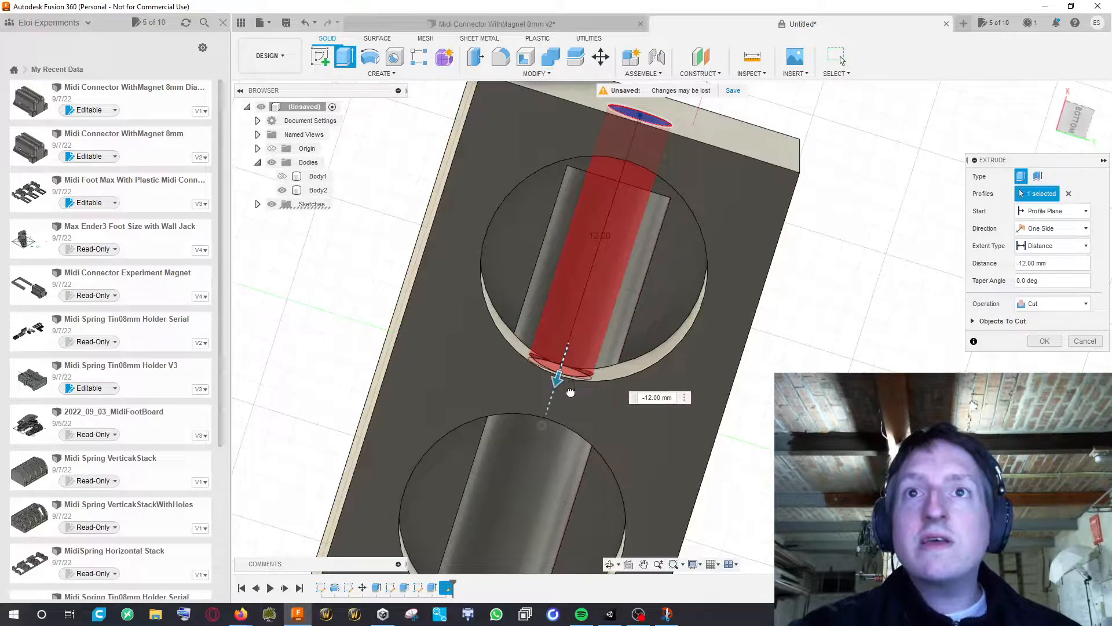
{"action": "middle_click_drag", "start_coordinate": [571, 403], "coordinate": [561, 373], "text": "shift"}
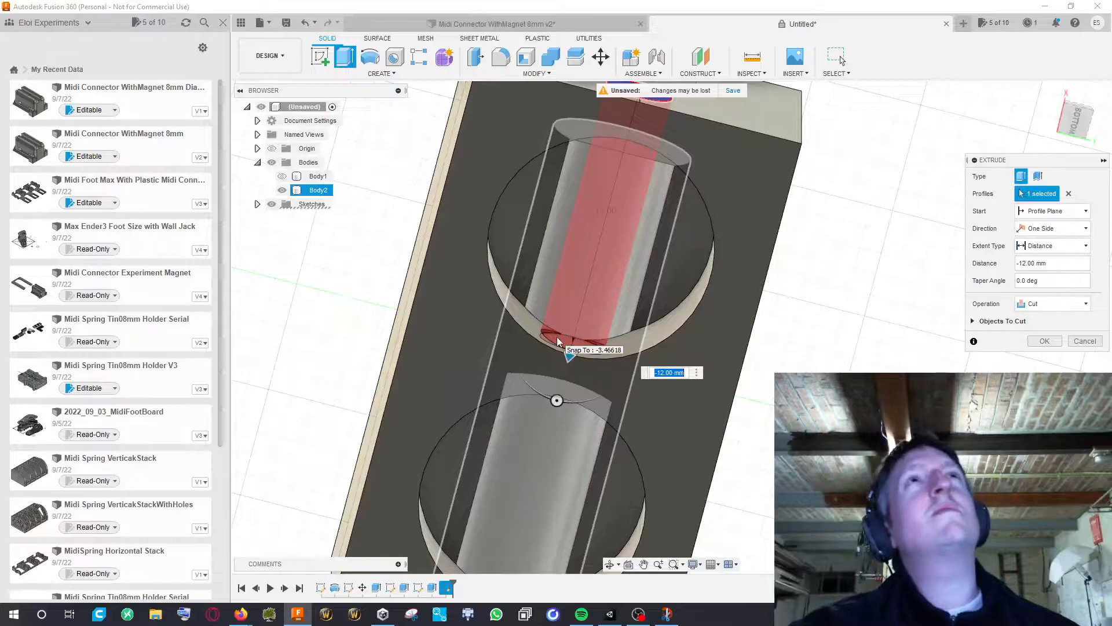
{"action": "middle_click_drag", "start_coordinate": [558, 342], "coordinate": [620, 226], "text": "shift"}
{"action": "middle_click_drag", "start_coordinate": [614, 327], "coordinate": [505, 348], "text": "shift"}
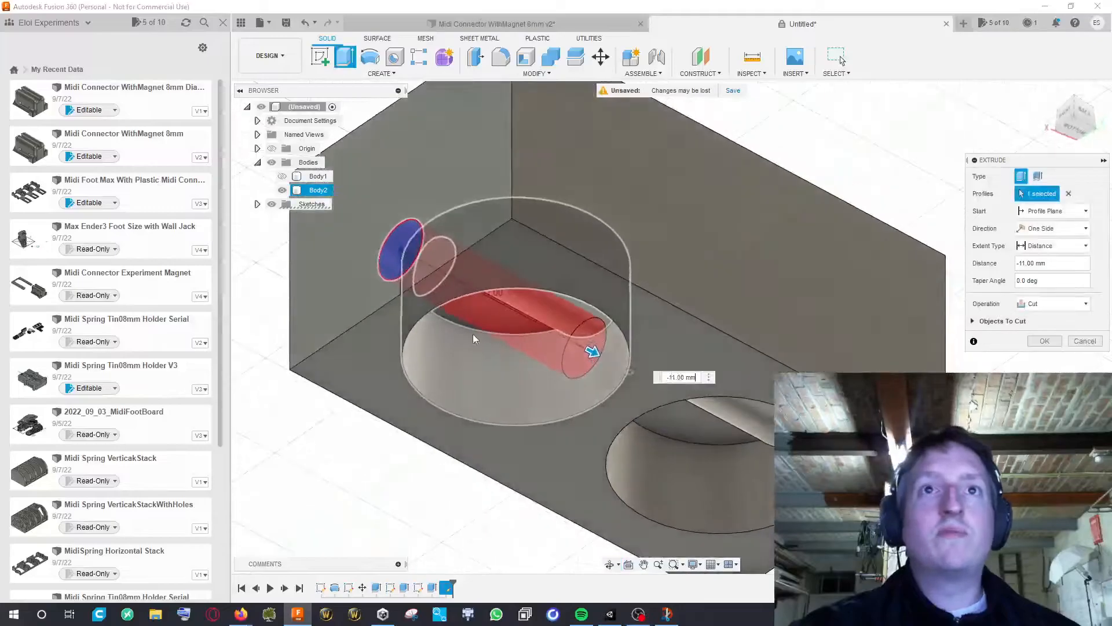
{"action": "middle_click_drag", "start_coordinate": [440, 284], "coordinate": [574, 319], "text": "shift"}
{"action": "scroll", "coordinate": [554, 314], "scroll_direction": "up", "scroll_amount": 4}
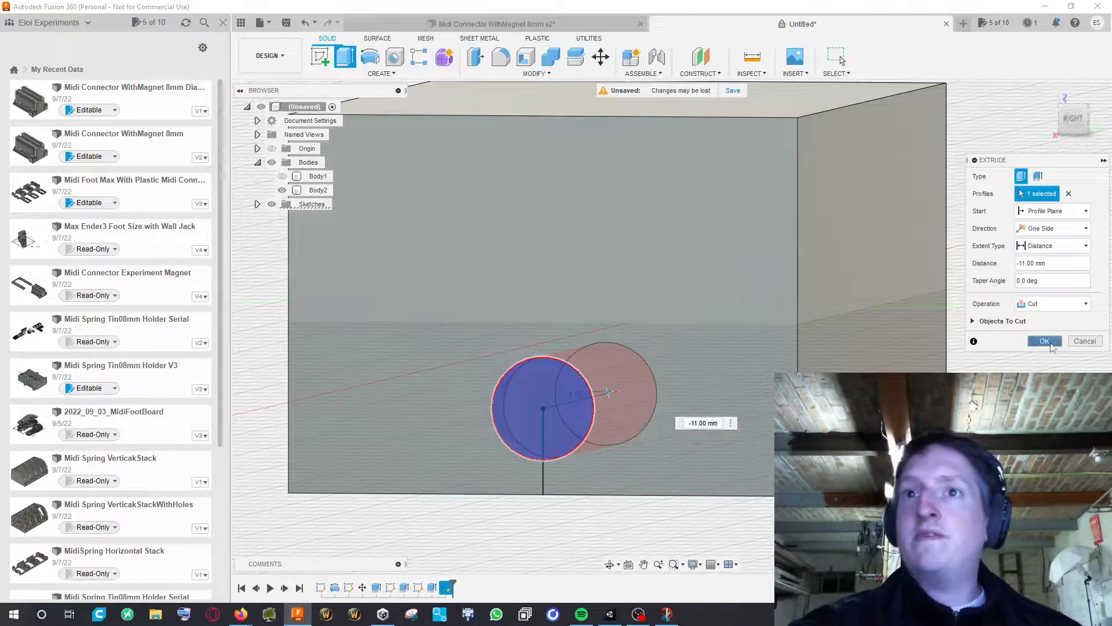
{"action": "left_click", "coordinate": [1045, 341]}
Create a new sketch on the block's closed end face around the 3 mm hole
{"action": "mouse_move", "coordinate": [934, 342]}
{"action": "middle_mouse_down"}
{"action": "mouse_move", "coordinate": [934, 312]}
{"action": "mouse_move", "coordinate": [931, 322]}
{"action": "middle_mouse_up"}
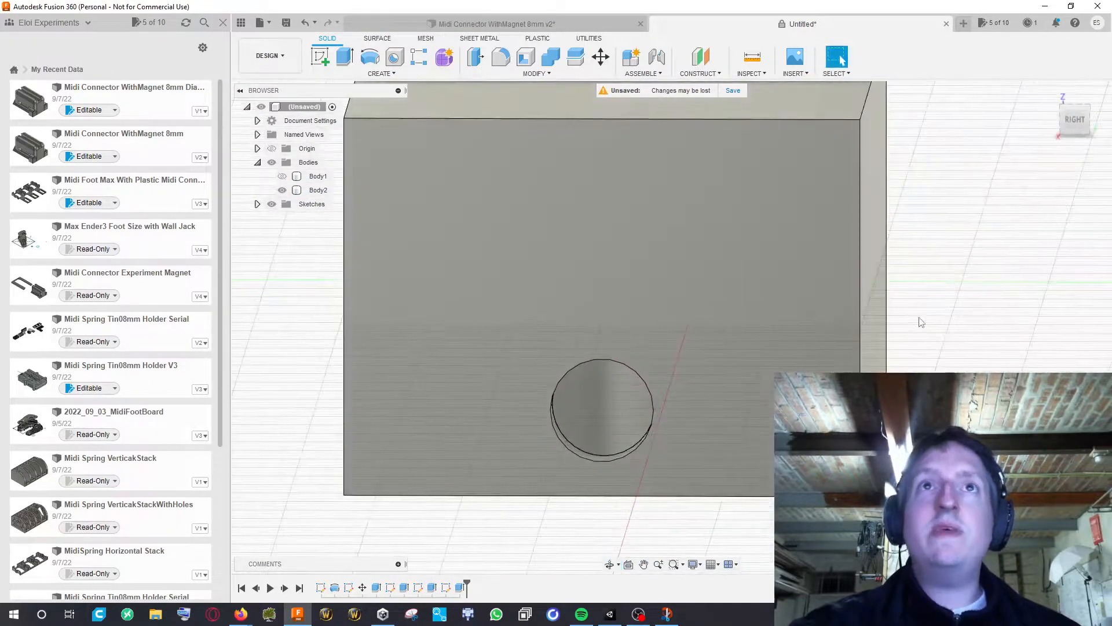
{"action": "left_click", "coordinate": [320, 56]}
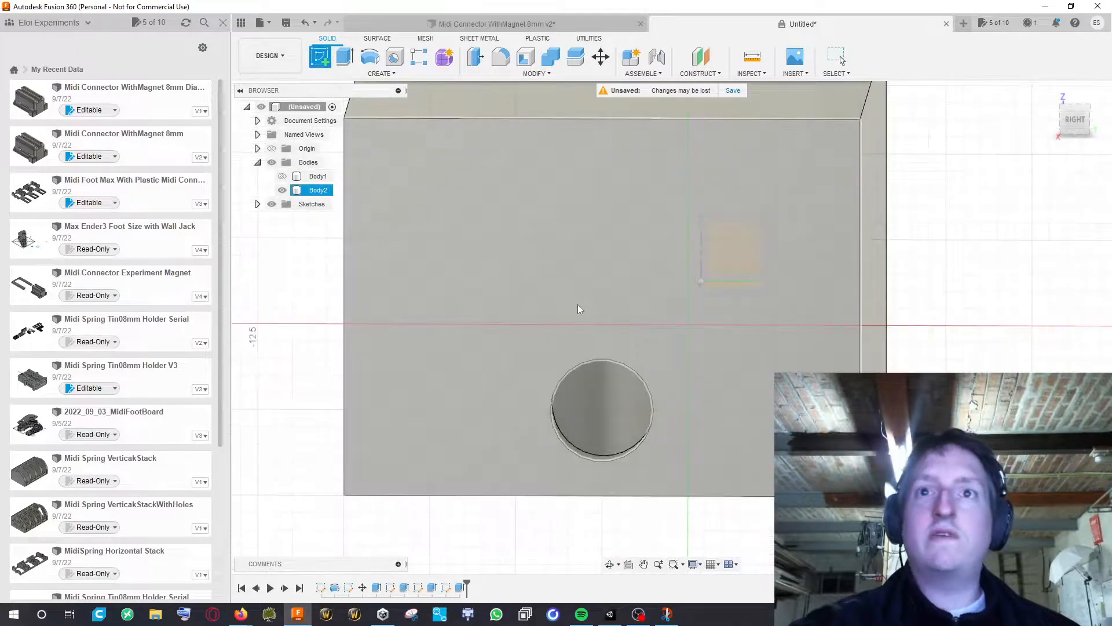
{"action": "left_click", "coordinate": [767, 342]}
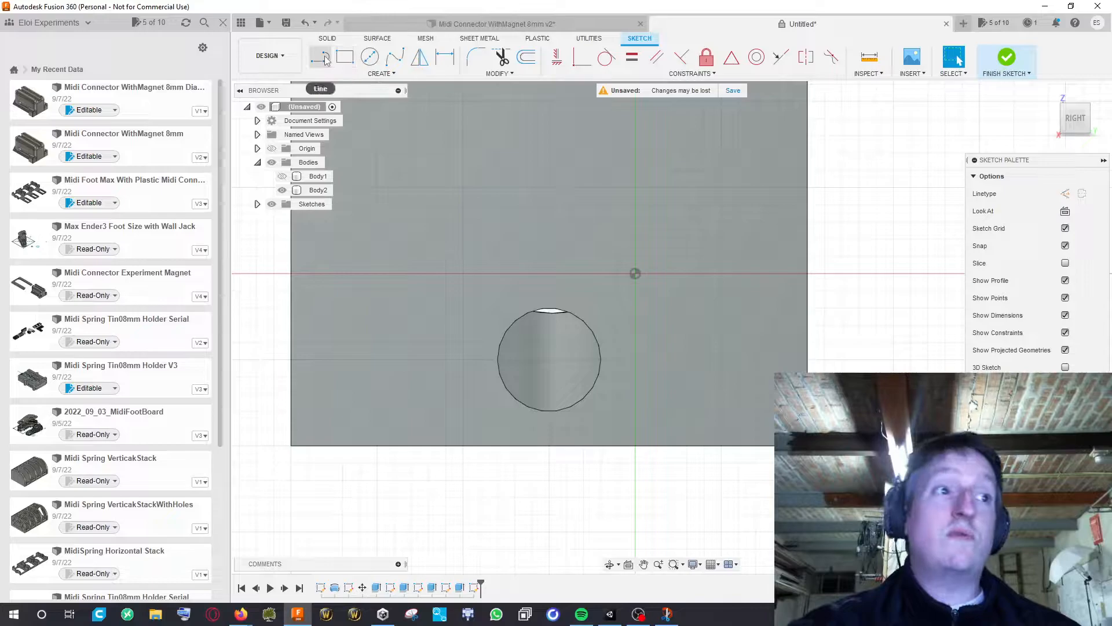
Draw a horizontal rectangle about 6.36 mm by 1.32 mm across the 3 mm hole
{"action": "left_click", "coordinate": [346, 58]}
{"action": "left_click", "coordinate": [444, 331]}
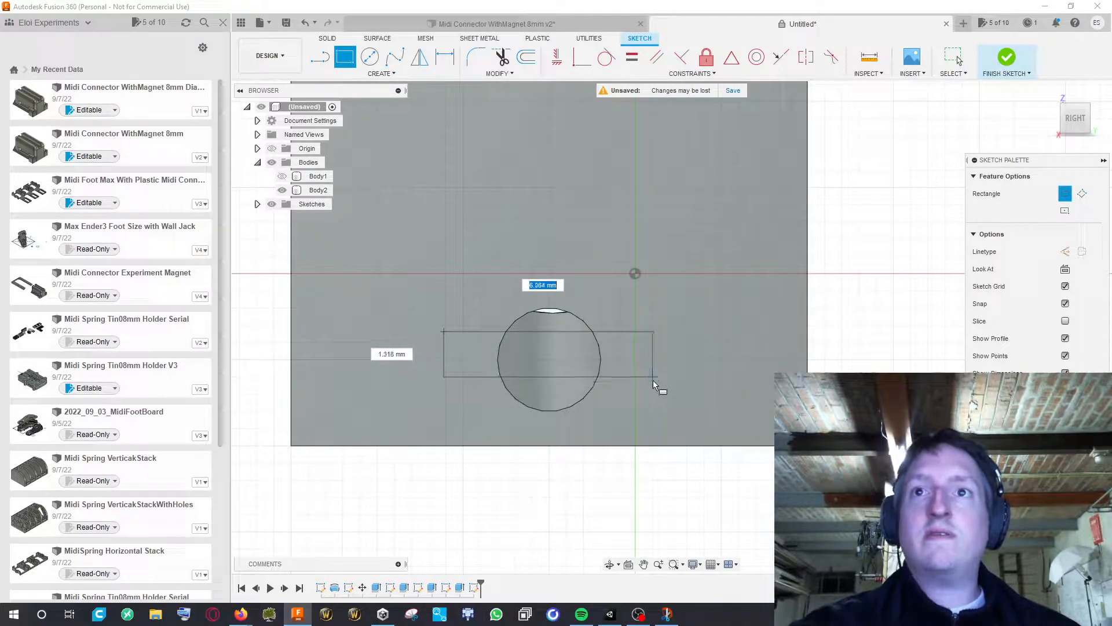
{"action": "left_click", "coordinate": [653, 378]}
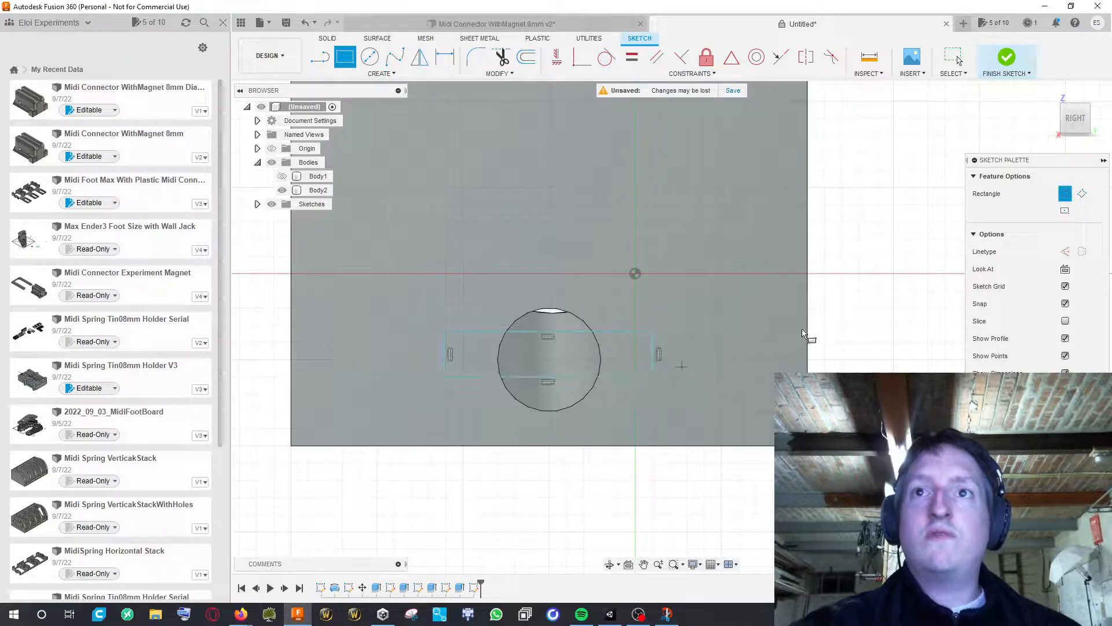
Cut the rectangle's two portions on either side of the round hole 3.5 mm into the block
{"action": "middle_click_drag", "start_coordinate": [854, 318], "coordinate": [751, 371], "text": "shift"}
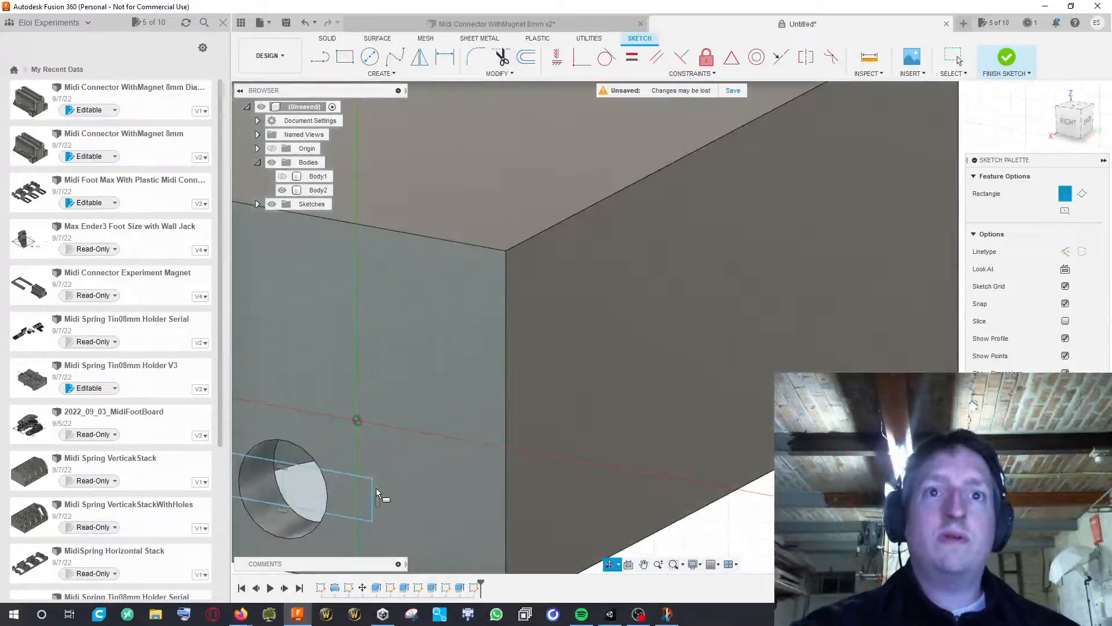
{"action": "key", "text": "e"}
{"action": "middle_click_drag", "start_coordinate": [352, 489], "coordinate": [444, 474]}
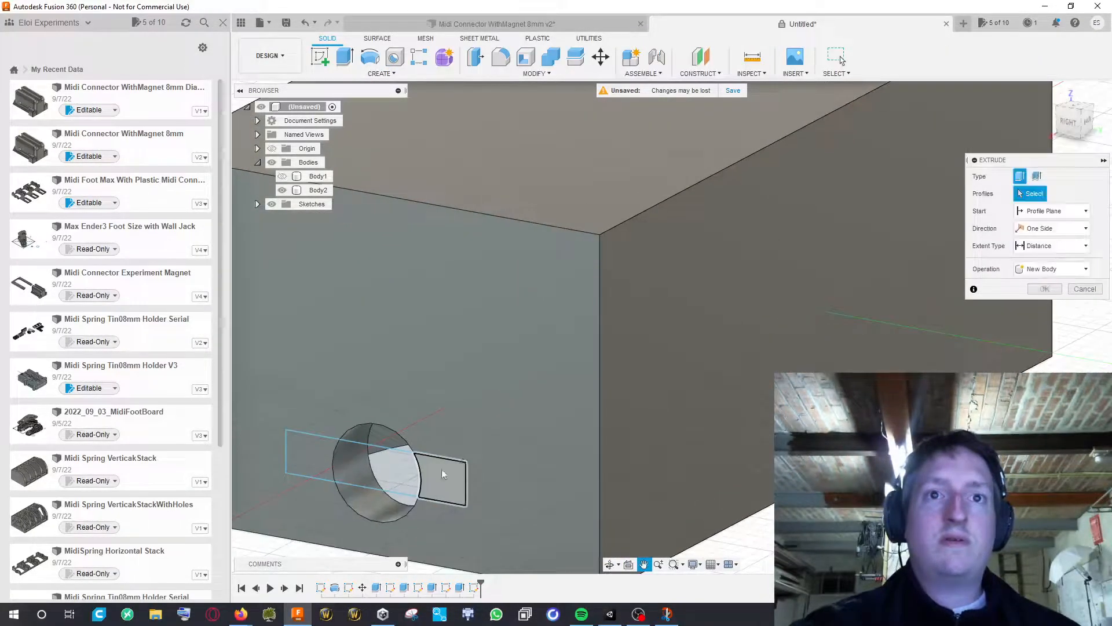
{"action": "left_click", "coordinate": [313, 458]}
{"action": "left_click_drag", "start_coordinate": [376, 441], "coordinate": [409, 423]}
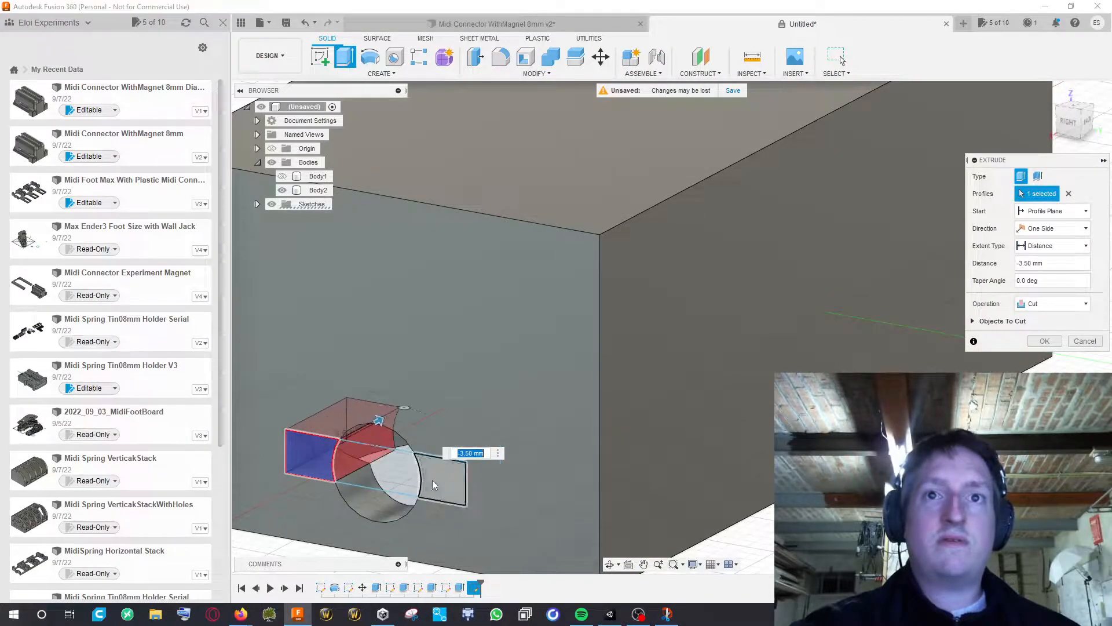
{"action": "left_click", "coordinate": [440, 477]}
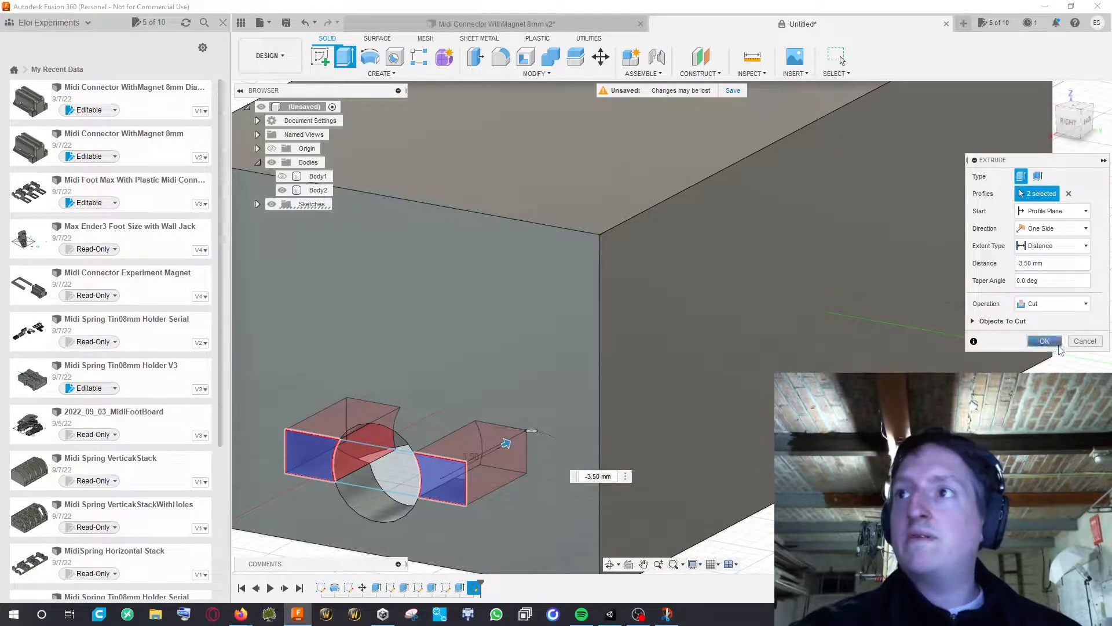
{"action": "left_click", "coordinate": [1045, 341]}
{"action": "middle_click_drag", "start_coordinate": [684, 371], "coordinate": [819, 357]}
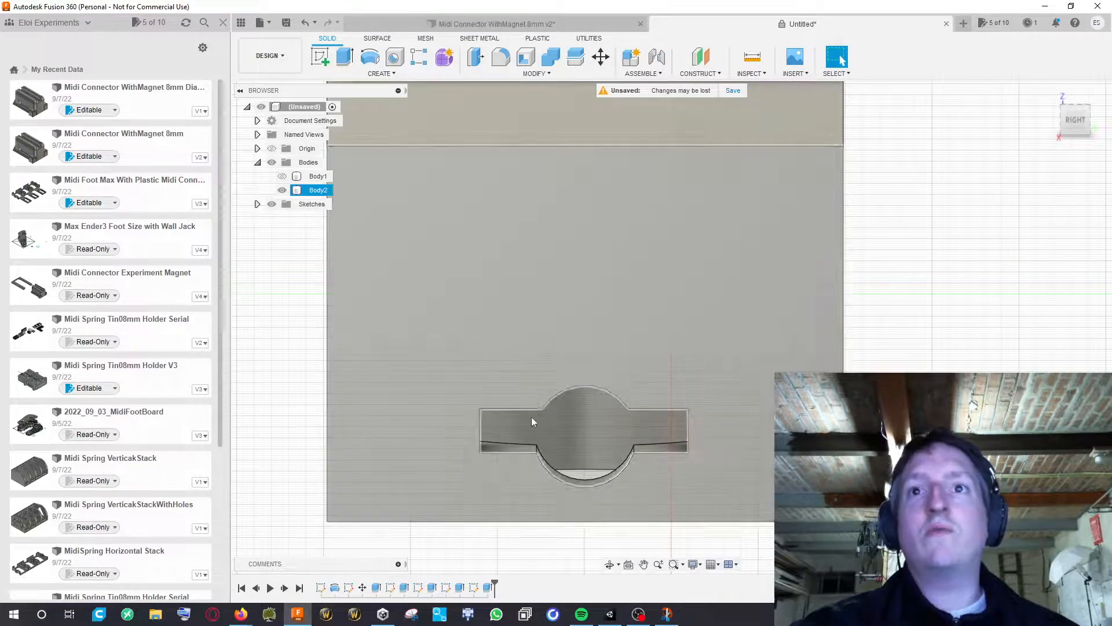
Undo the 3.5 mm side cuts and the rectangle drawn across the hole
{"action": "middle_click_drag", "start_coordinate": [843, 400], "coordinate": [829, 380], "text": "shift"}
{"action": "key", "text": "ctrl+z"}
{"action": "key", "text": "ctrl+z"}
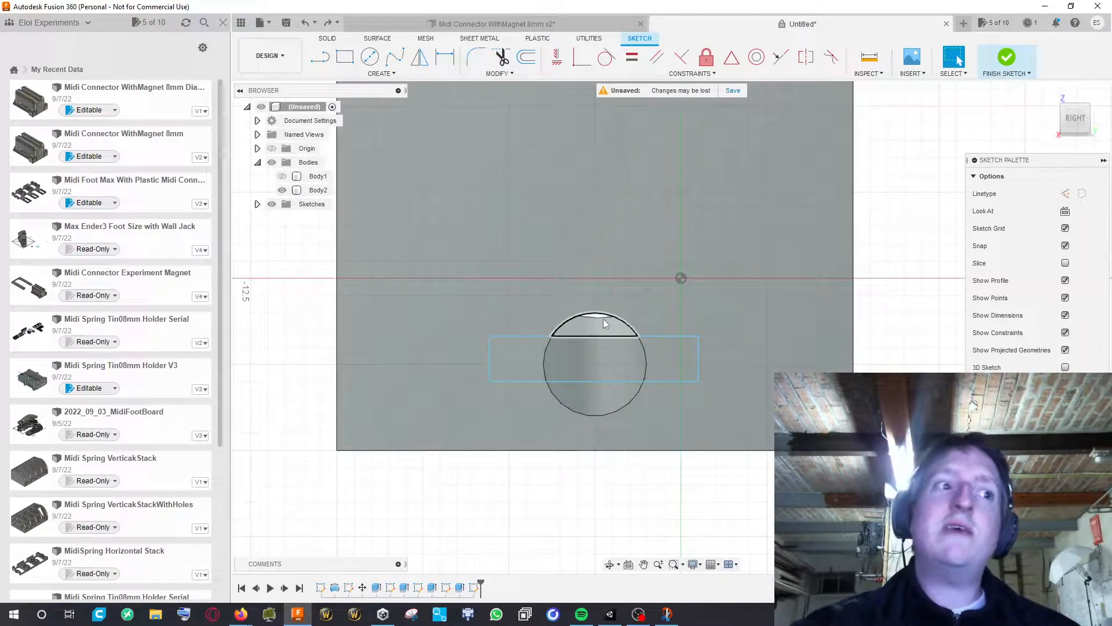
{"action": "middle_click_drag", "start_coordinate": [681, 361], "coordinate": [664, 368]}
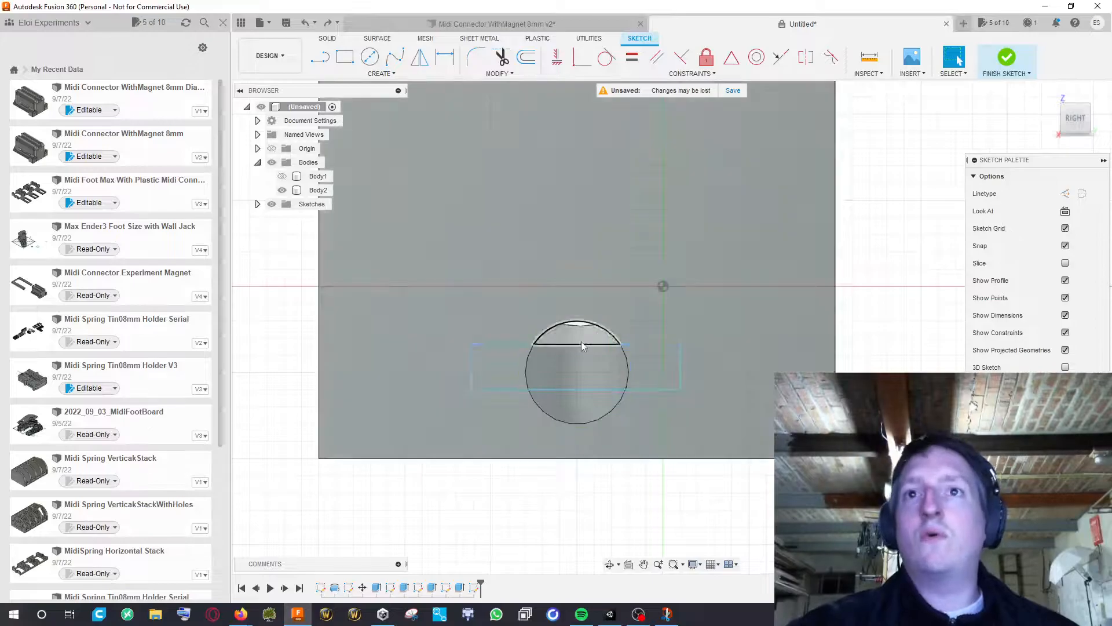
{"action": "middle_click_drag", "start_coordinate": [862, 323], "coordinate": [824, 326]}
{"action": "middle_click_drag", "start_coordinate": [749, 356], "coordinate": [842, 331]}
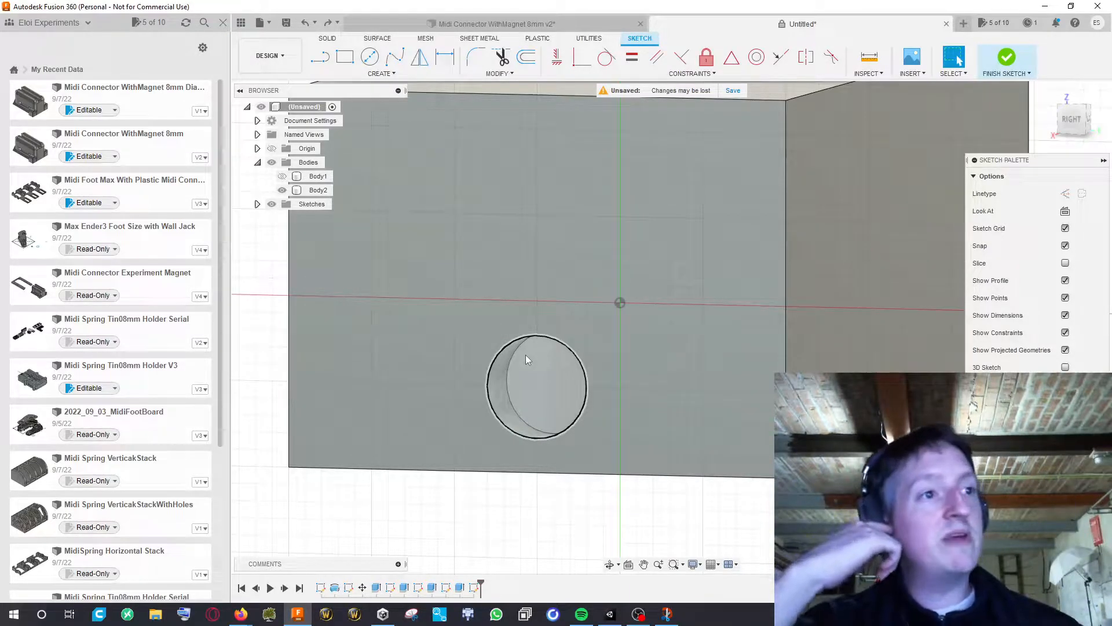
Create a new sketch on the block face that contains the two magnet holes
{"action": "middle_click_drag", "start_coordinate": [692, 285], "coordinate": [638, 421]}
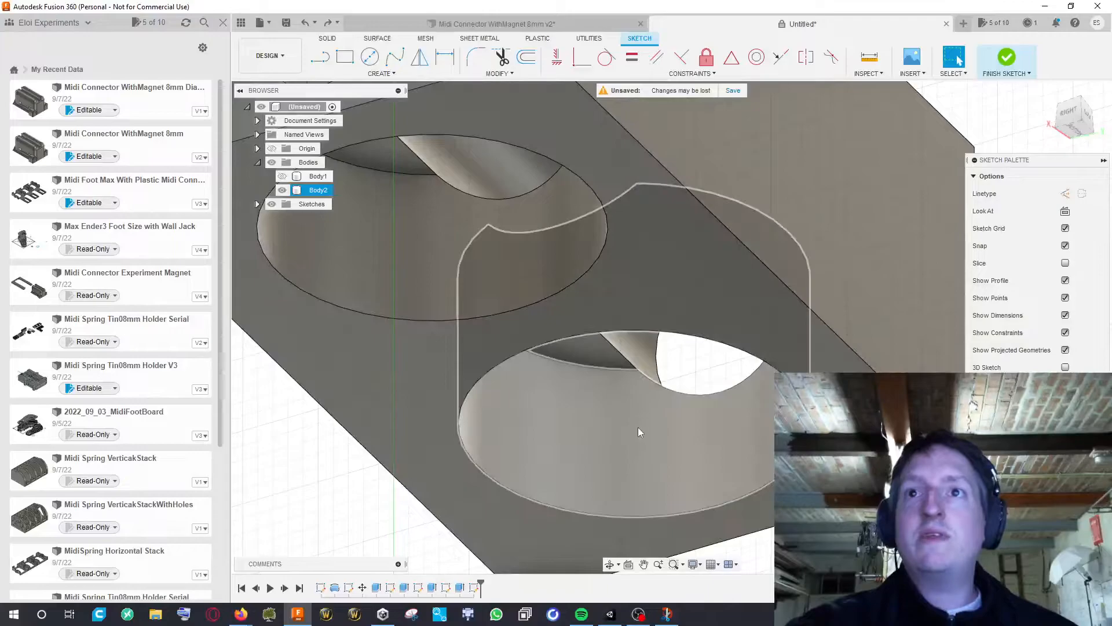
{"action": "left_click", "coordinate": [1076, 136]}
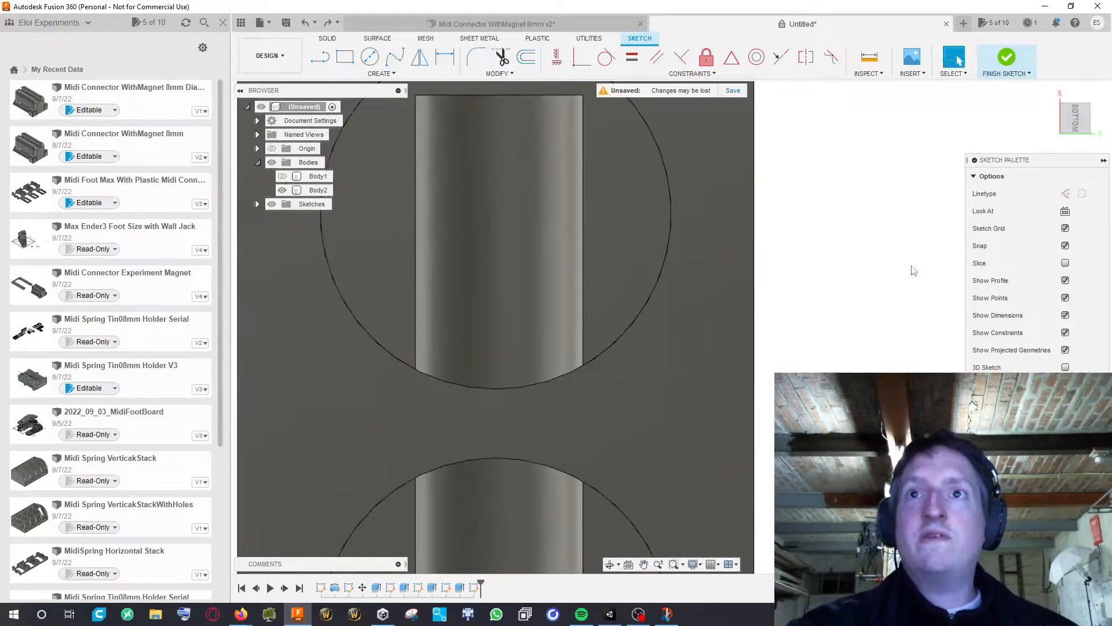
{"action": "mouse_move", "coordinate": [881, 205]}
{"action": "middle_mouse_down"}
{"action": "mouse_move", "coordinate": [877, 168]}
{"action": "mouse_move", "coordinate": [788, 268]}
{"action": "middle_mouse_up"}
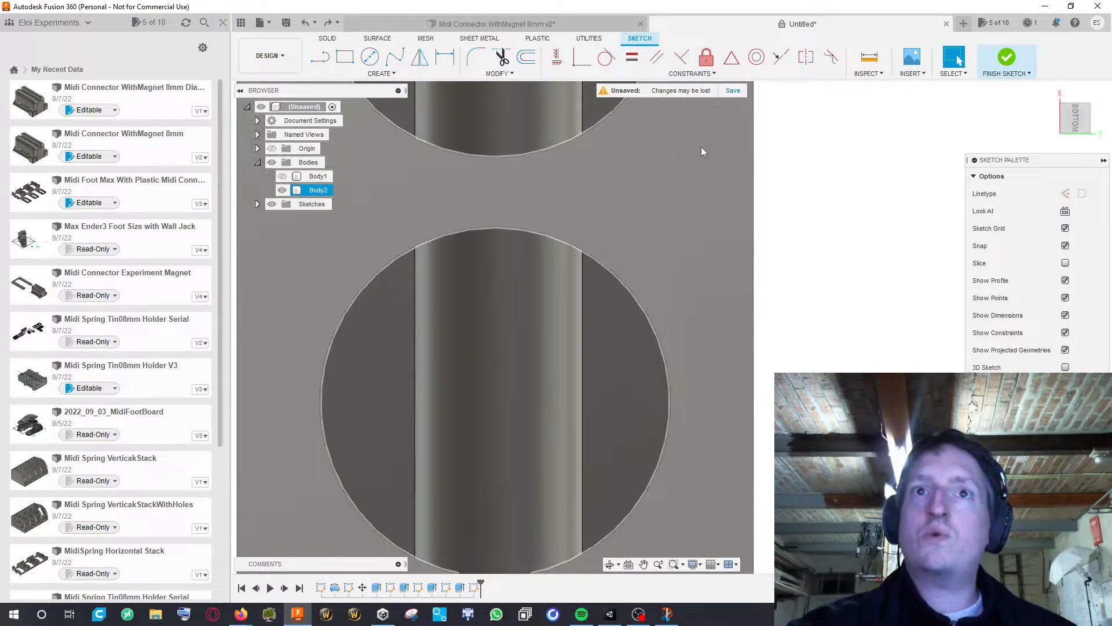
{"action": "mouse_move", "coordinate": [818, 325]}
{"action": "middle_mouse_down"}
{"action": "mouse_move", "coordinate": [810, 289]}
{"action": "mouse_move", "coordinate": [785, 304]}
{"action": "middle_mouse_up"}
{"action": "scroll", "coordinate": [810, 289], "scroll_direction": "down", "scroll_amount": 1}
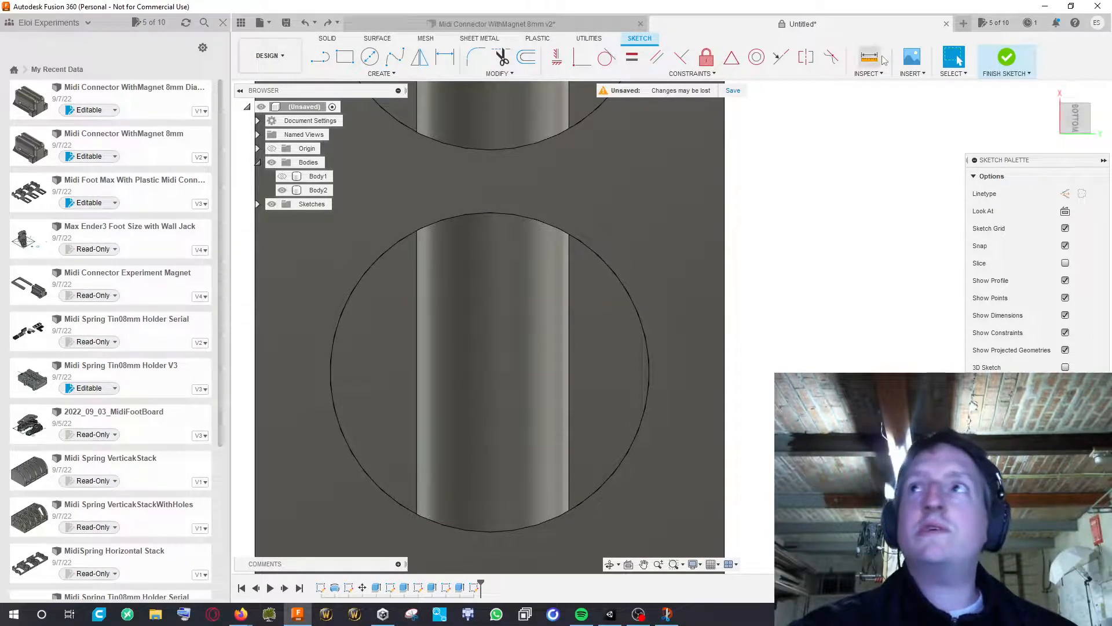
{"action": "left_click", "coordinate": [327, 40]}
{"action": "left_click", "coordinate": [320, 56]}
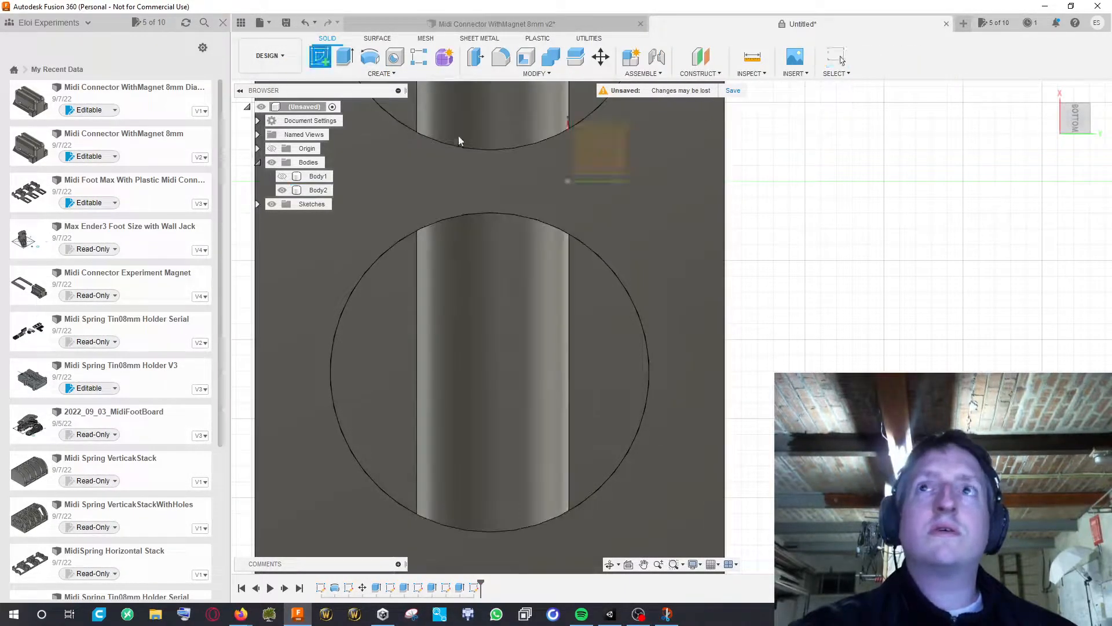
{"action": "left_click", "coordinate": [711, 264]}
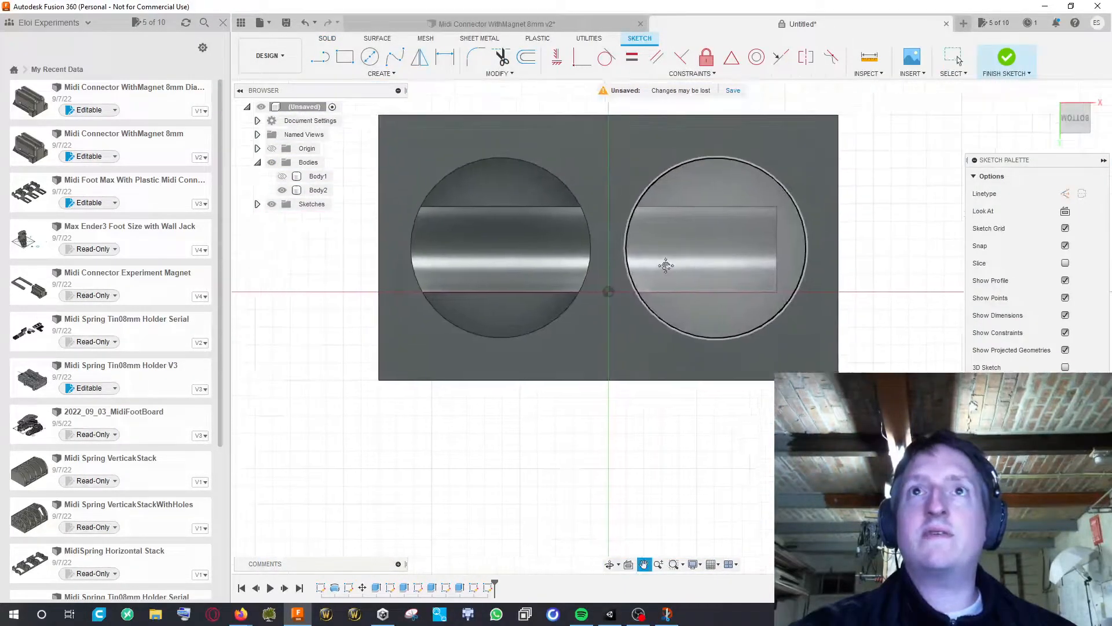
Sketch a line about 15.9 mm long diagonally across one magnet hole to the long edge's midpoint, continue along that edge to the corner, and finish the sketch
{"action": "key", "text": "l"}
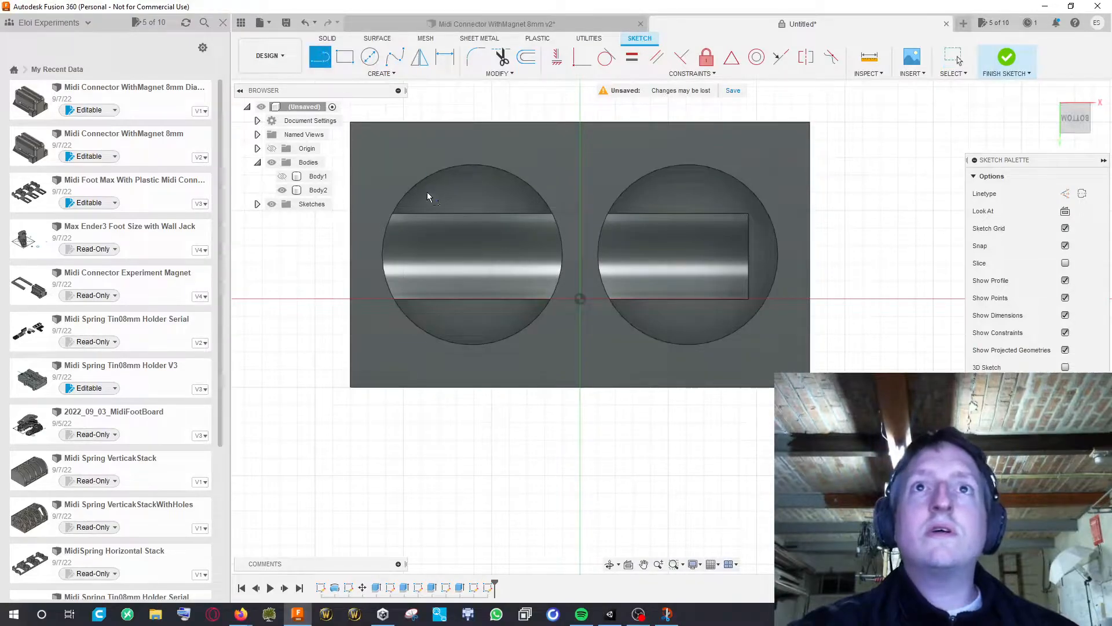
{"action": "left_click", "coordinate": [404, 169]}
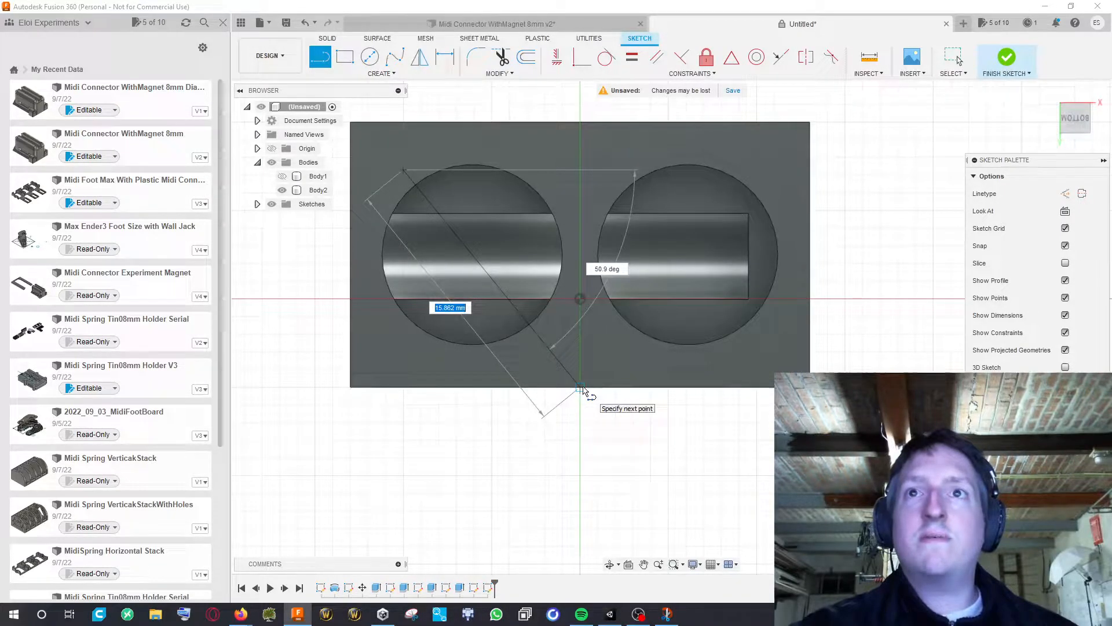
{"action": "double_click", "coordinate": [581, 388]}
{"action": "middle_click_drag", "start_coordinate": [889, 416], "coordinate": [782, 405]}
{"action": "mouse_move", "coordinate": [652, 379]}
{"action": "middle_mouse_down", "text": "shift"}
{"action": "mouse_move", "coordinate": [672, 352]}
{"action": "mouse_move", "coordinate": [660, 381]}
{"action": "middle_mouse_up", "text": "shift"}
{"action": "middle_click_drag", "start_coordinate": [507, 360], "coordinate": [610, 396]}
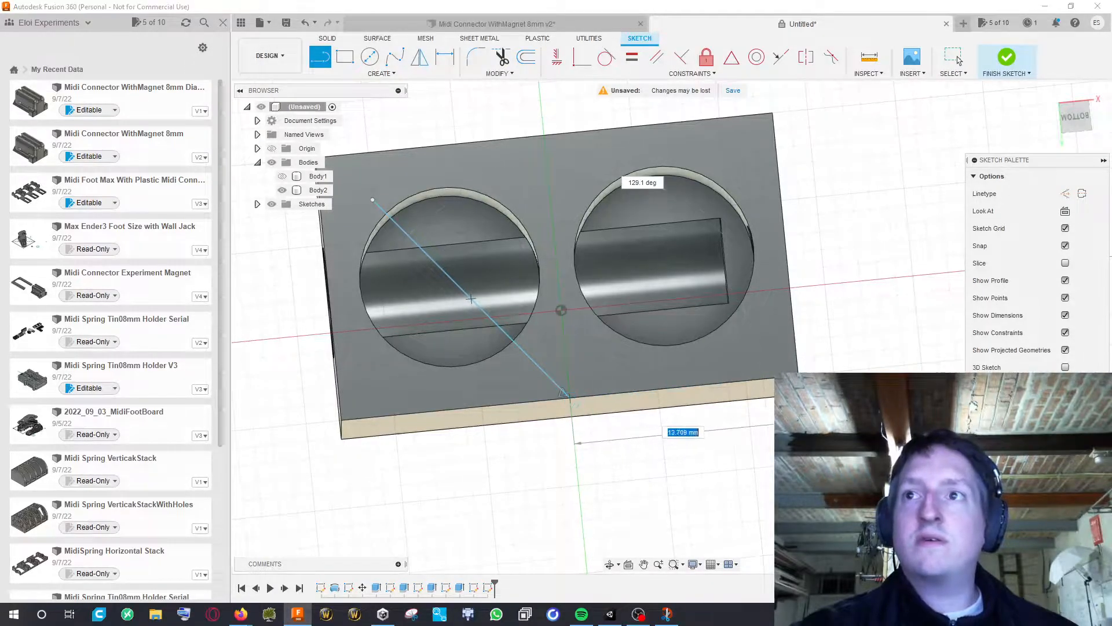
{"action": "middle_click_drag", "start_coordinate": [835, 365], "coordinate": [853, 388], "text": "shift"}
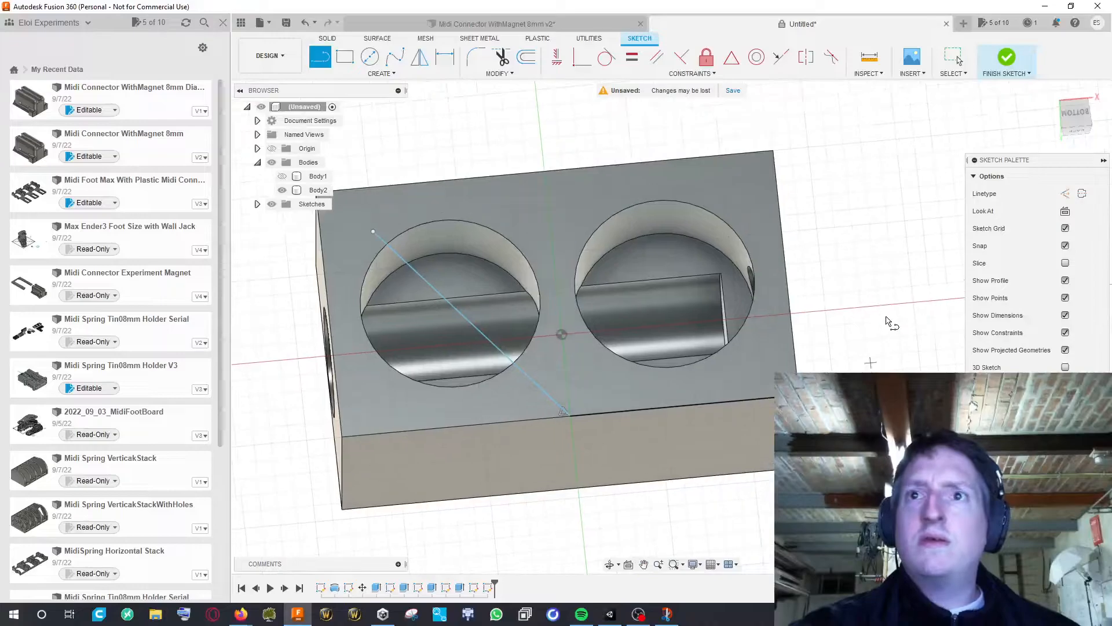
{"action": "left_click", "coordinate": [1005, 71]}
Reopen the path sketch and round the corner between its two lines with a 6 mm fillet
{"action": "mouse_move", "coordinate": [872, 189]}
{"action": "middle_mouse_down", "text": "shift"}
{"action": "mouse_move", "coordinate": [898, 186]}
{"action": "mouse_move", "coordinate": [879, 172]}
{"action": "mouse_move", "coordinate": [895, 170]}
{"action": "mouse_move", "coordinate": [834, 210]}
{"action": "mouse_move", "coordinate": [830, 226]}
{"action": "middle_mouse_up", "text": "shift"}
{"action": "scroll", "coordinate": [906, 170], "scroll_direction": "down", "scroll_amount": 3}
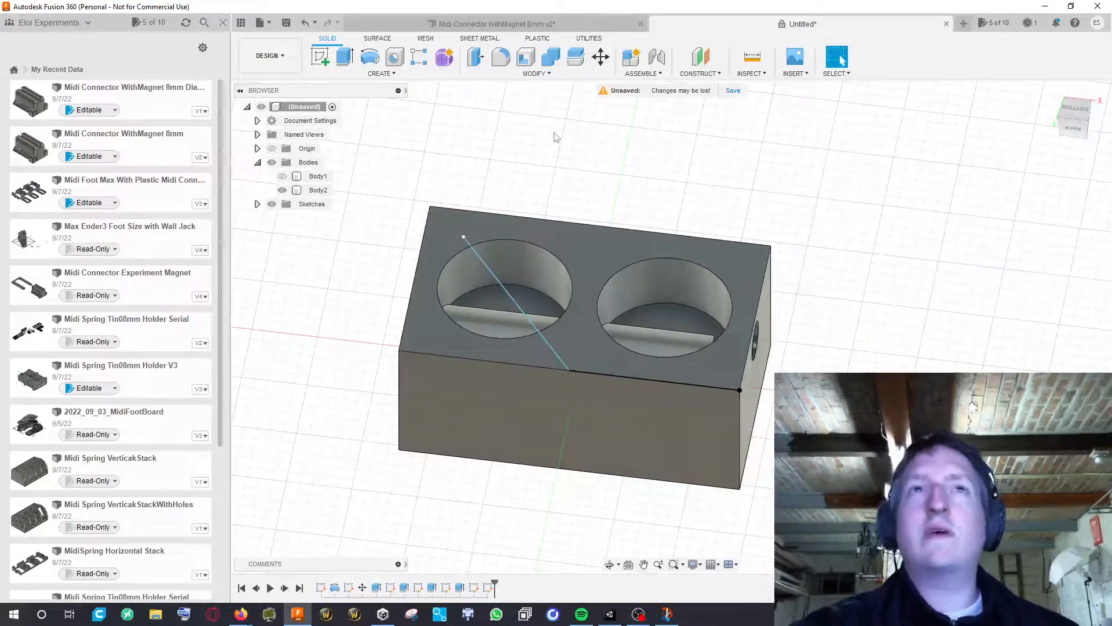
{"action": "middle_click_drag", "start_coordinate": [597, 167], "coordinate": [577, 169]}
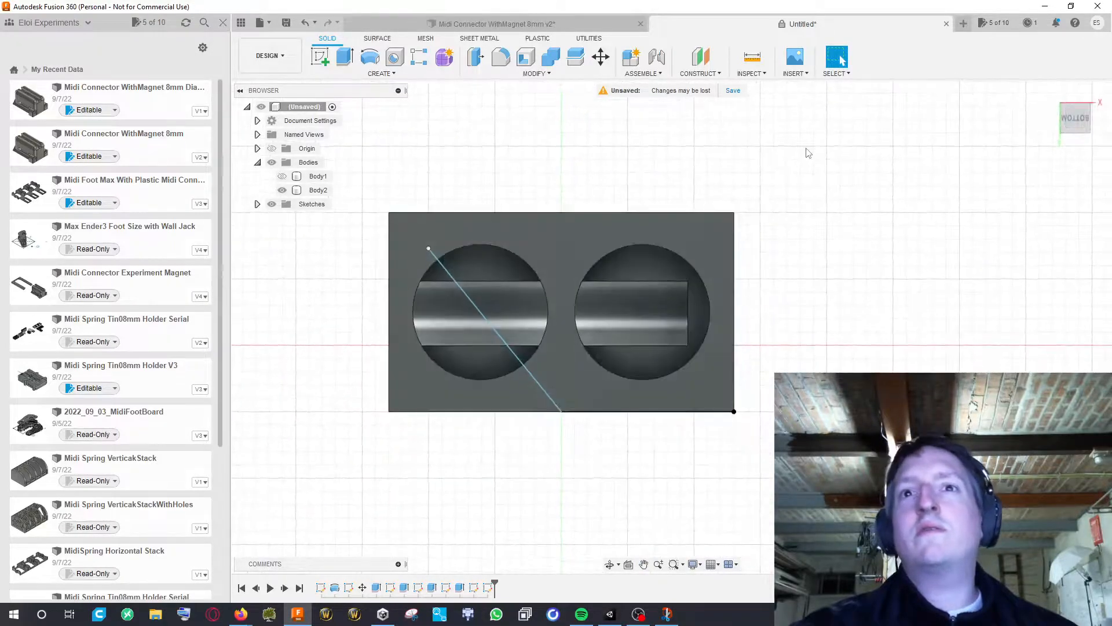
{"action": "left_click_drag", "start_coordinate": [806, 158], "coordinate": [773, 159]}
{"action": "key", "text": "Escape"}
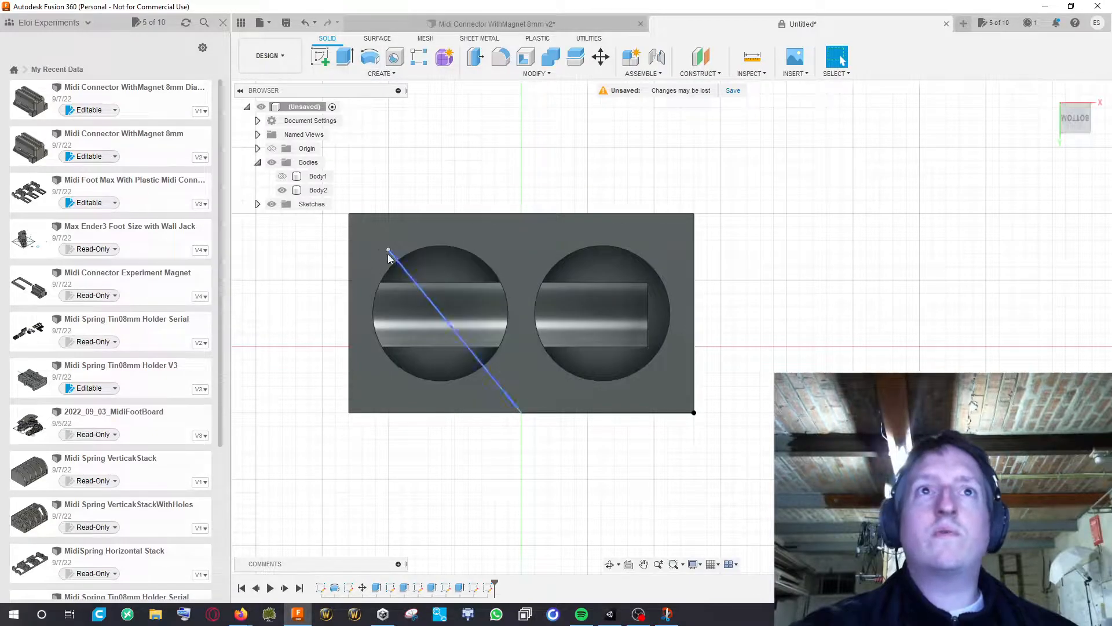
{"action": "left_click", "coordinate": [258, 205]}
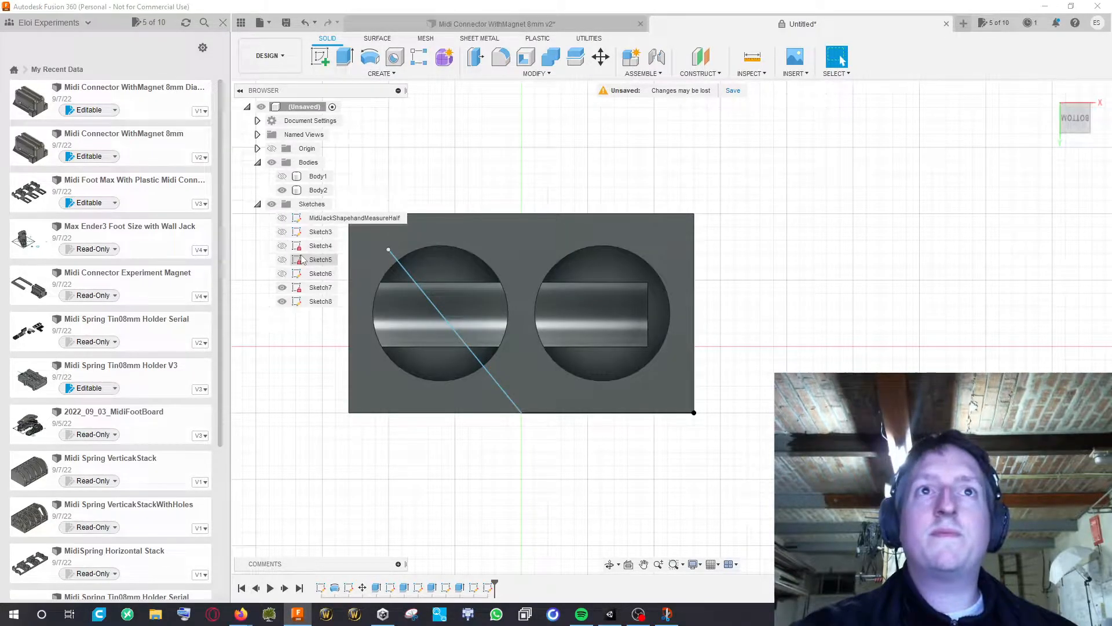
{"action": "right_click", "coordinate": [321, 306]}
{"action": "left_click", "coordinate": [348, 323]}
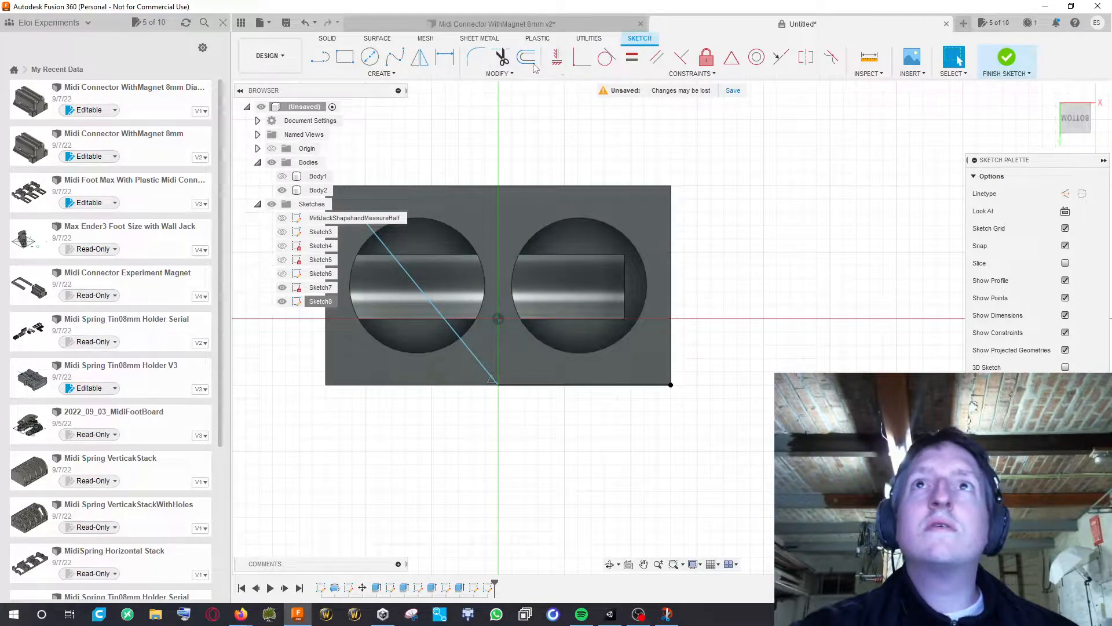
{"action": "left_click", "coordinate": [476, 57]}
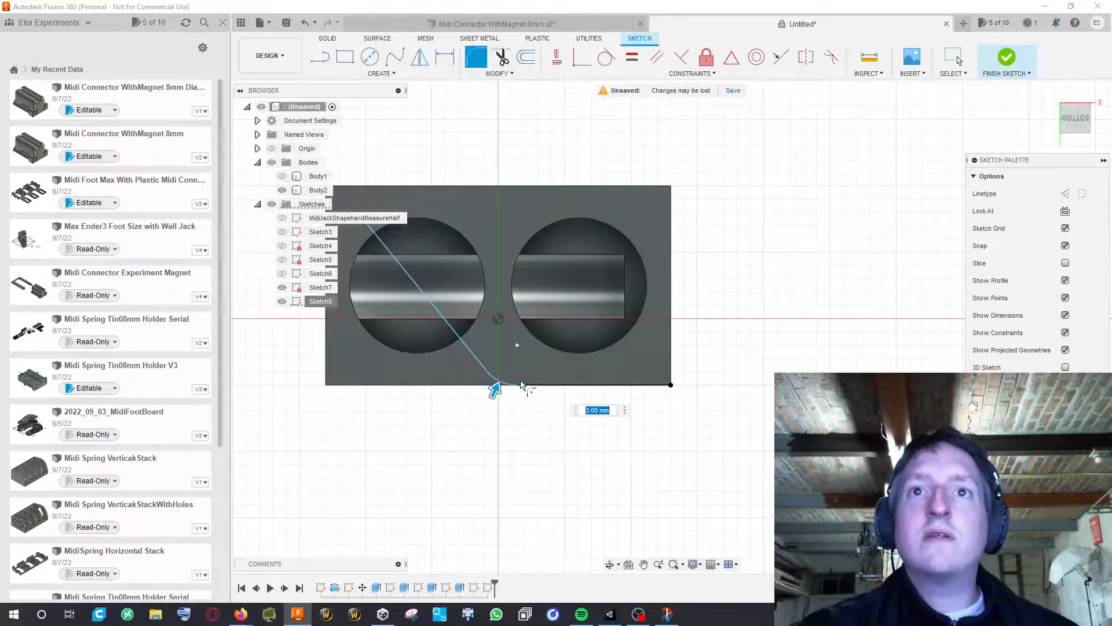
{"action": "scroll", "coordinate": [530, 374], "scroll_direction": "up", "scroll_amount": 2}
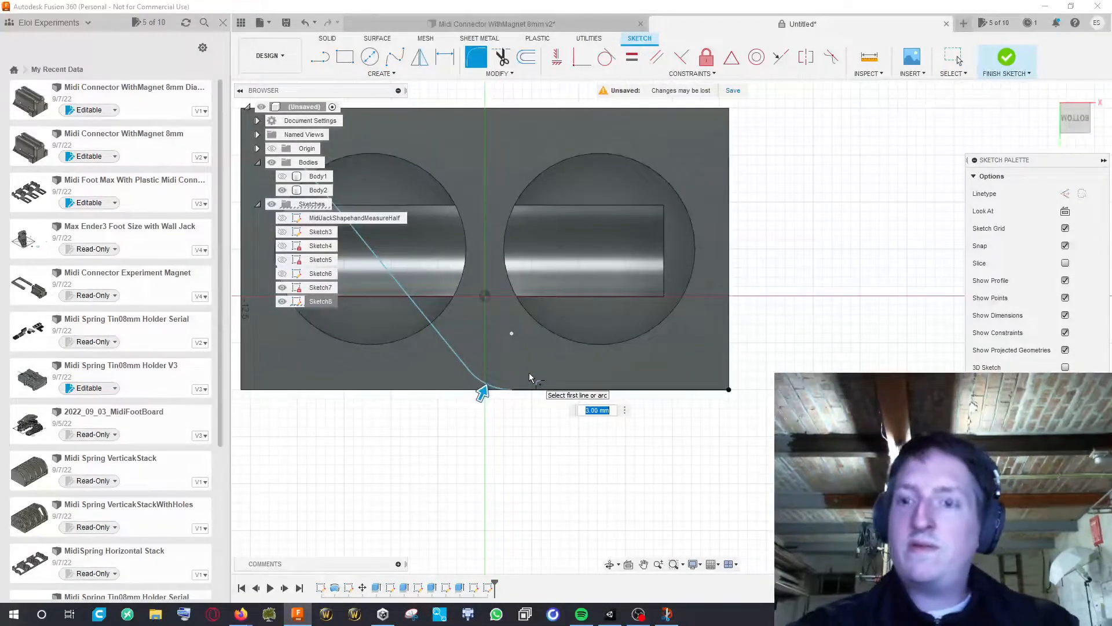
{"action": "type", "text": "6"}
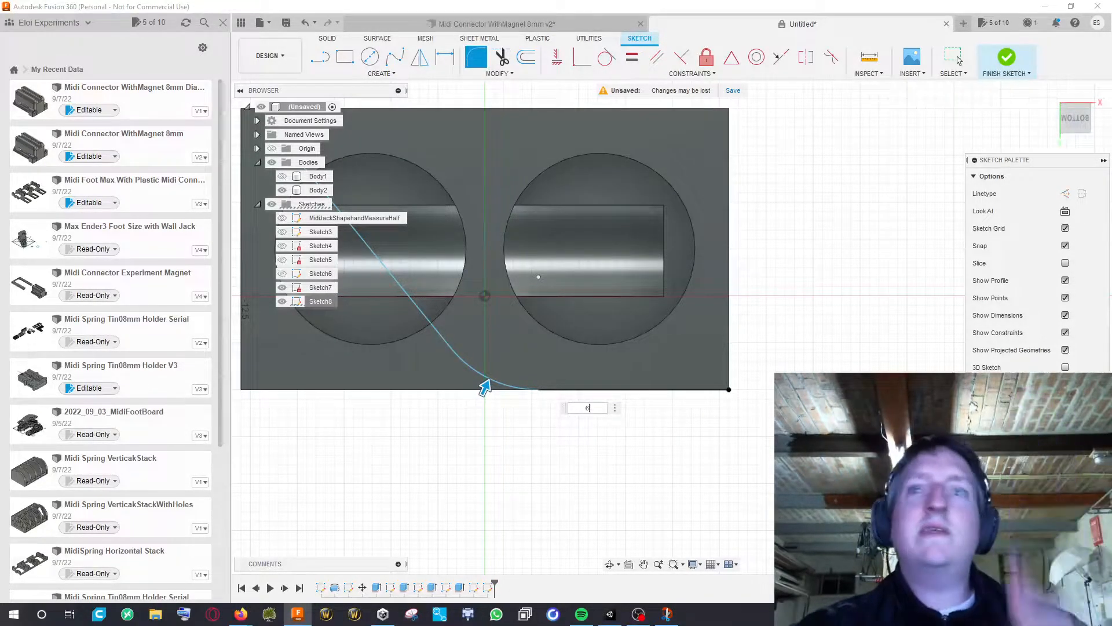
{"action": "left_click", "coordinate": [1006, 56]}
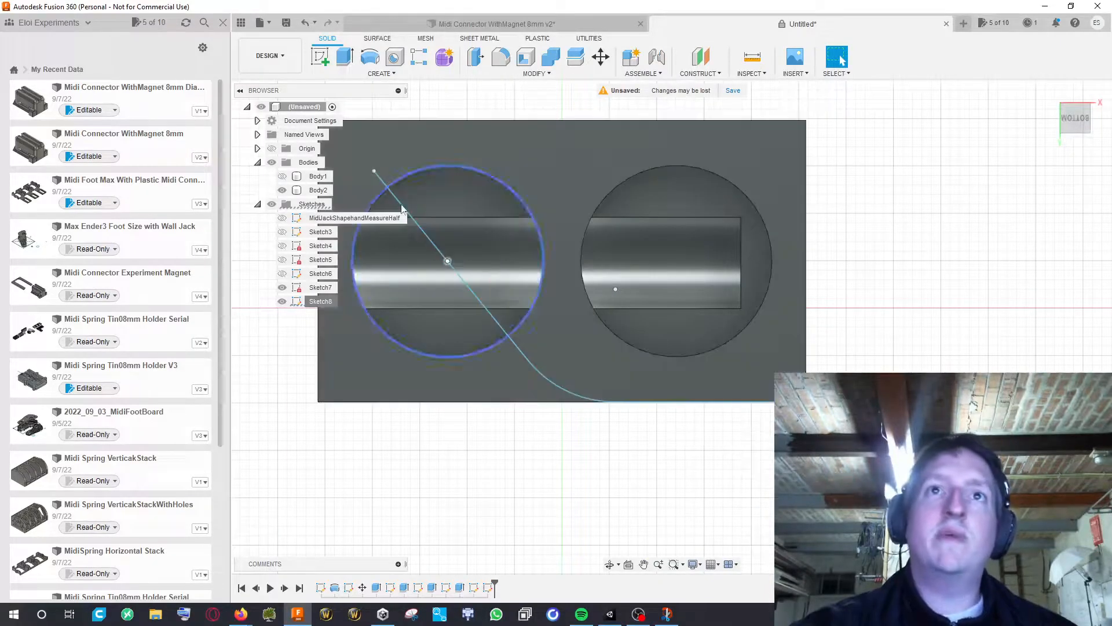
Create a new sketch on the block's end face with the small round hole
{"action": "middle_click_drag", "start_coordinate": [513, 277], "coordinate": [842, 60], "text": "shift"}
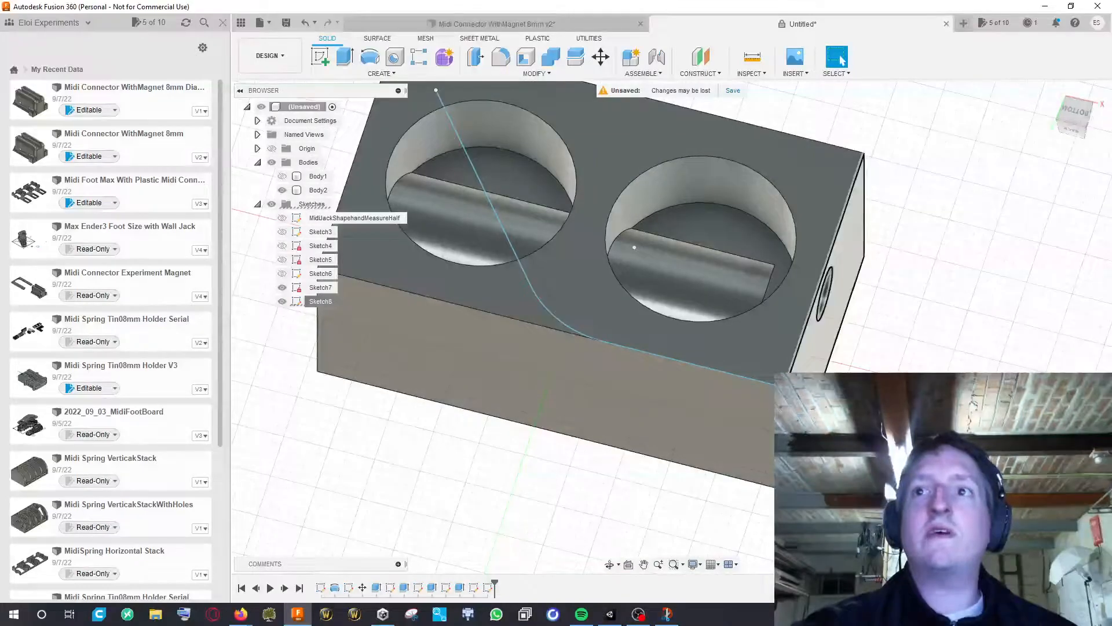
{"action": "middle_click_drag", "start_coordinate": [897, 328], "coordinate": [811, 334]}
{"action": "scroll", "coordinate": [892, 323], "scroll_direction": "down", "scroll_amount": 2}
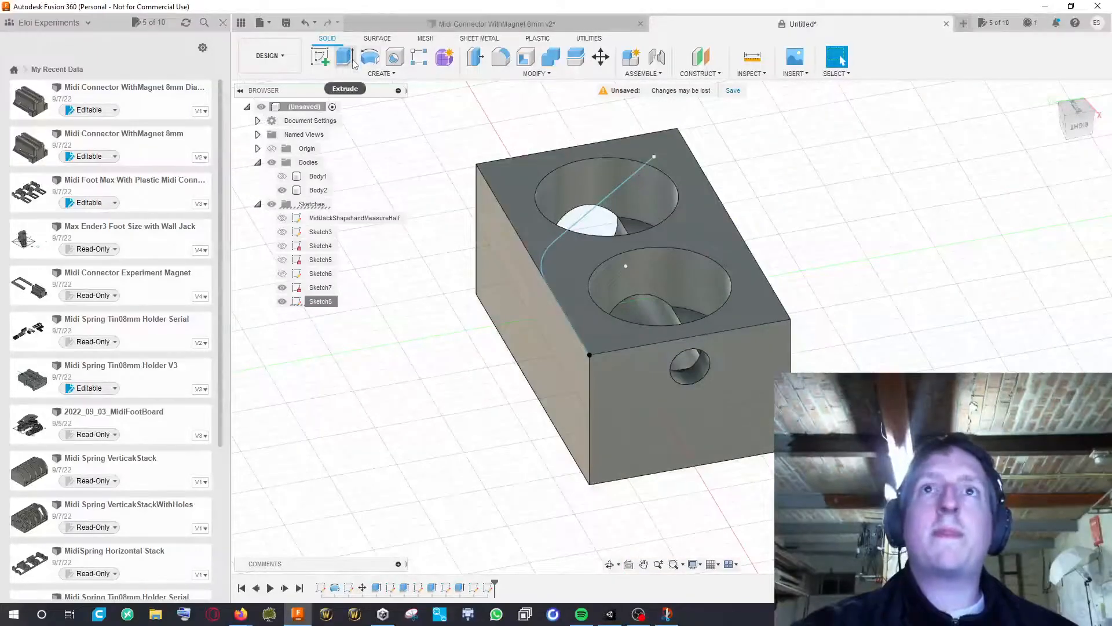
{"action": "middle_click_drag", "start_coordinate": [779, 157], "coordinate": [753, 143], "text": "shift"}
{"action": "left_click", "coordinate": [318, 55]}
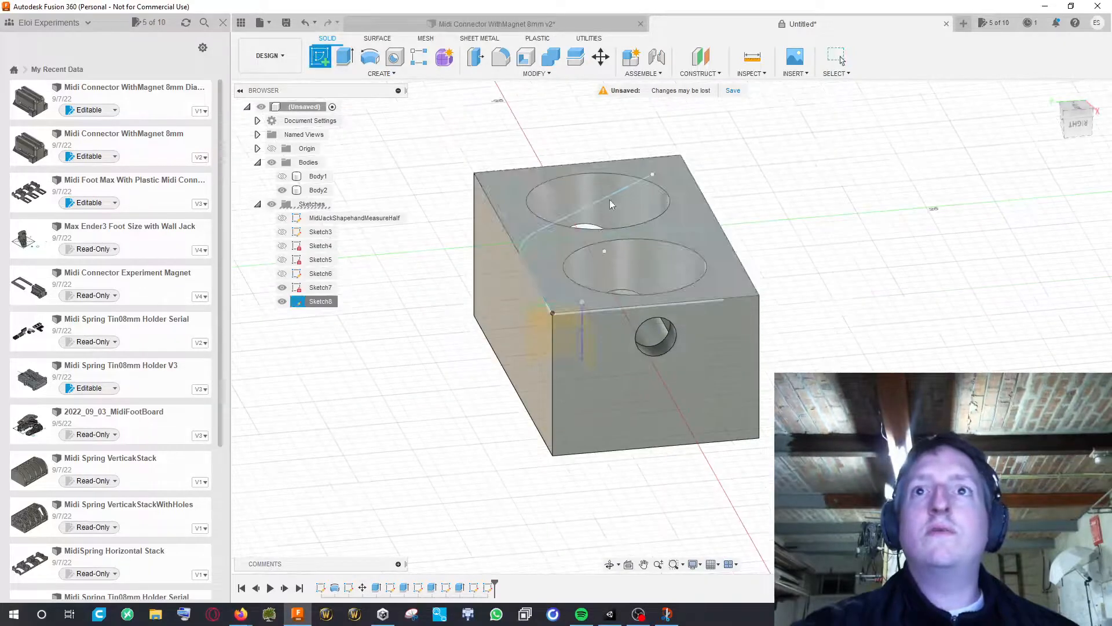
{"action": "left_click", "coordinate": [557, 322]}
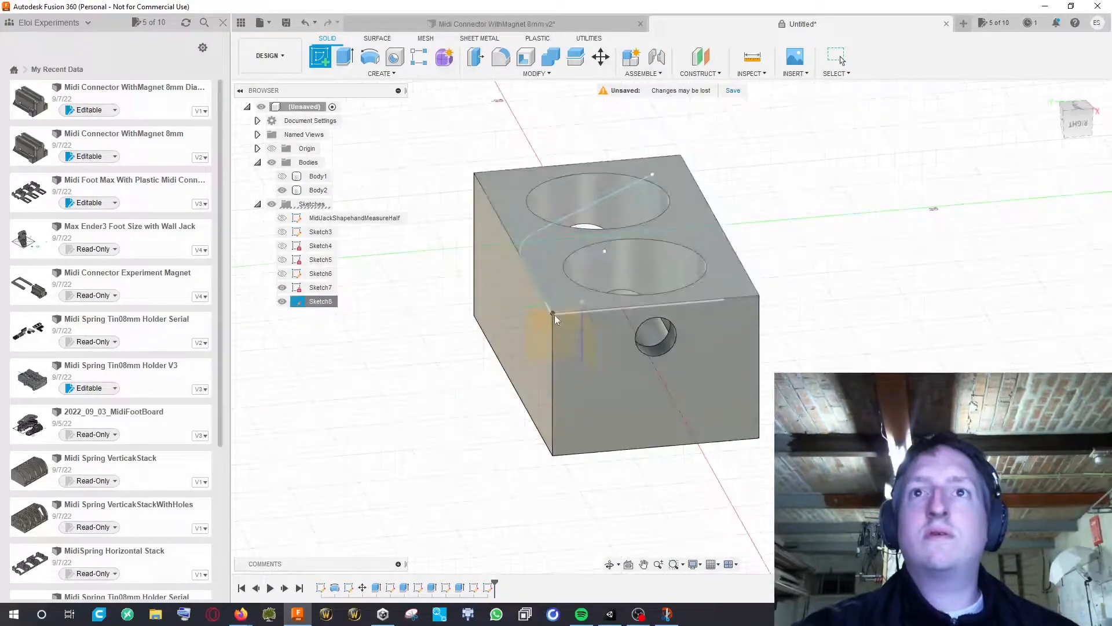
{"action": "left_click", "coordinate": [631, 313]}
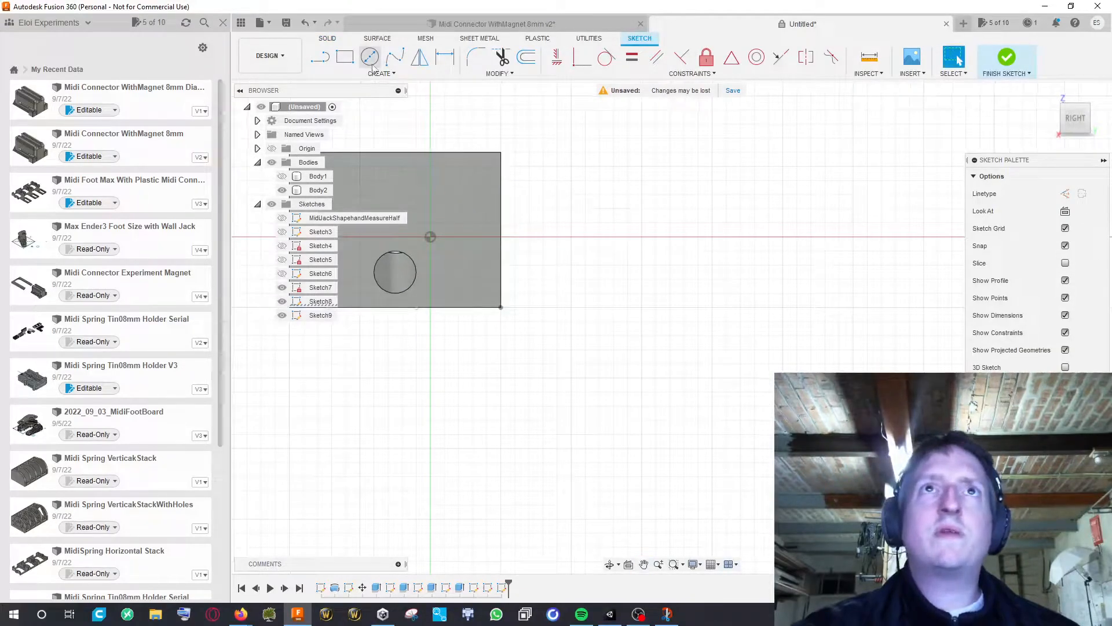
Draw a 3 mm diameter circle centred on the path's endpoint at the block corner and finish the sketch
{"action": "left_click", "coordinate": [369, 57]}
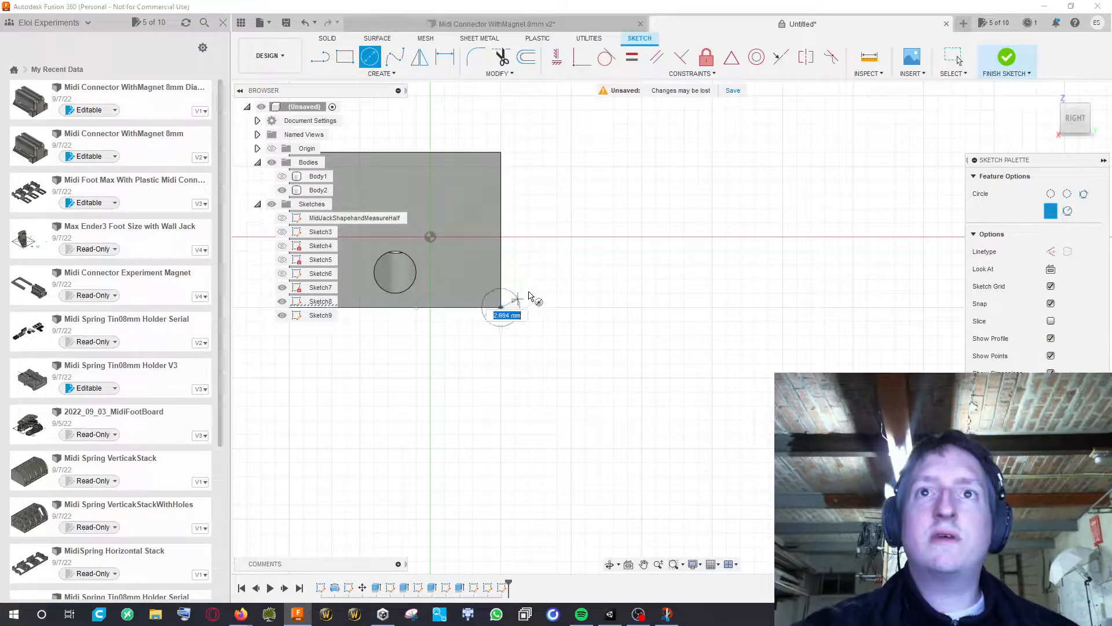
{"action": "type", "text": "3"}
{"action": "key", "text": "Return"}
{"action": "key", "text": "Escape"}
{"action": "mouse_move", "coordinate": [551, 278]}
{"action": "middle_mouse_down", "text": "shift"}
{"action": "mouse_move", "coordinate": [576, 318]}
{"action": "mouse_move", "coordinate": [567, 220]}
{"action": "mouse_move", "coordinate": [623, 191]}
{"action": "mouse_move", "coordinate": [740, 186]}
{"action": "mouse_move", "coordinate": [727, 185]}
{"action": "mouse_move", "coordinate": [807, 246]}
{"action": "mouse_move", "coordinate": [757, 241]}
{"action": "mouse_move", "coordinate": [684, 206]}
{"action": "middle_mouse_up", "text": "shift"}
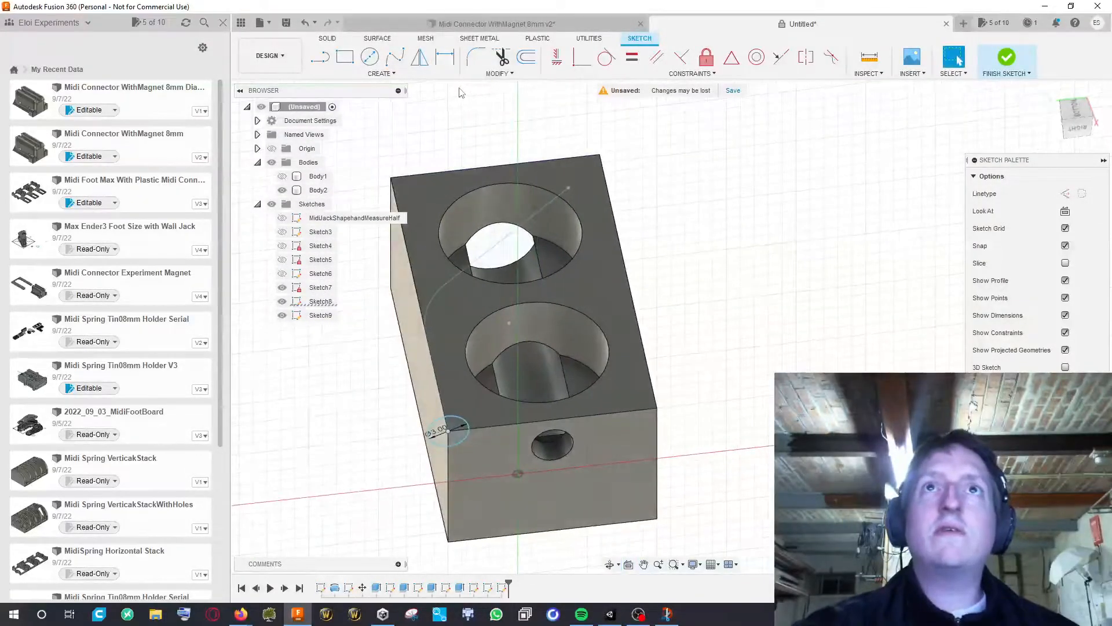
{"action": "left_click", "coordinate": [1007, 58]}
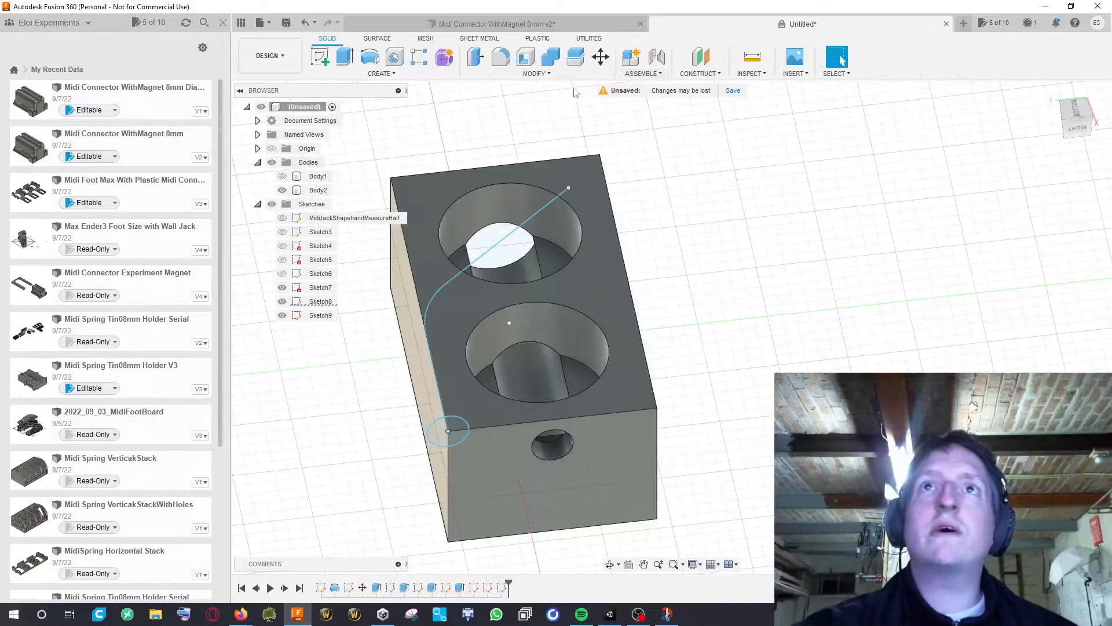
{"action": "left_click", "coordinate": [368, 66]}
{"action": "middle_click_drag", "start_coordinate": [425, 119], "coordinate": [752, 311], "text": "shift"}
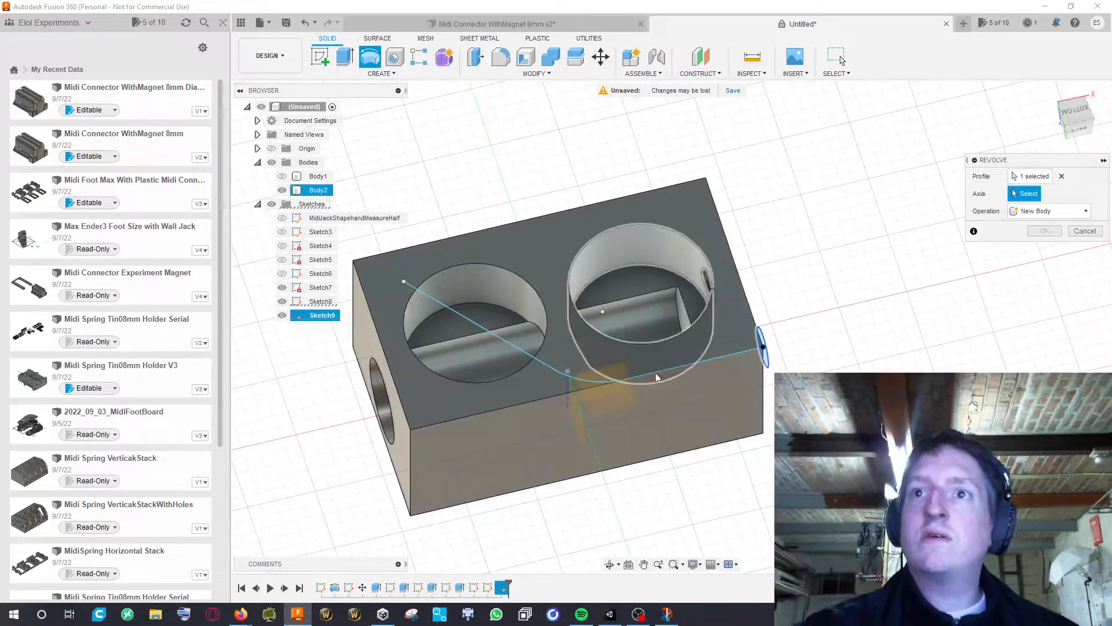
{"action": "key", "text": "Escape"}
{"action": "middle_click_drag", "start_coordinate": [830, 293], "coordinate": [822, 297]}
{"action": "key", "text": "Escape"}
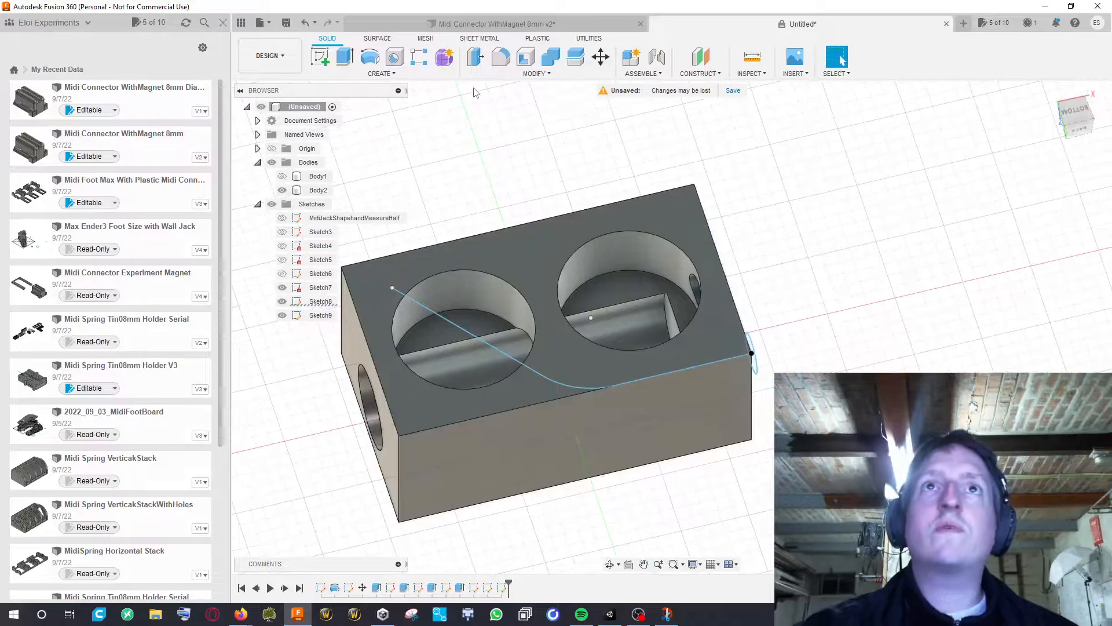
Sweep the 3 mm circle along the filleted path on the block's magnet-hole face as a new body
{"action": "left_click", "coordinate": [417, 78]}
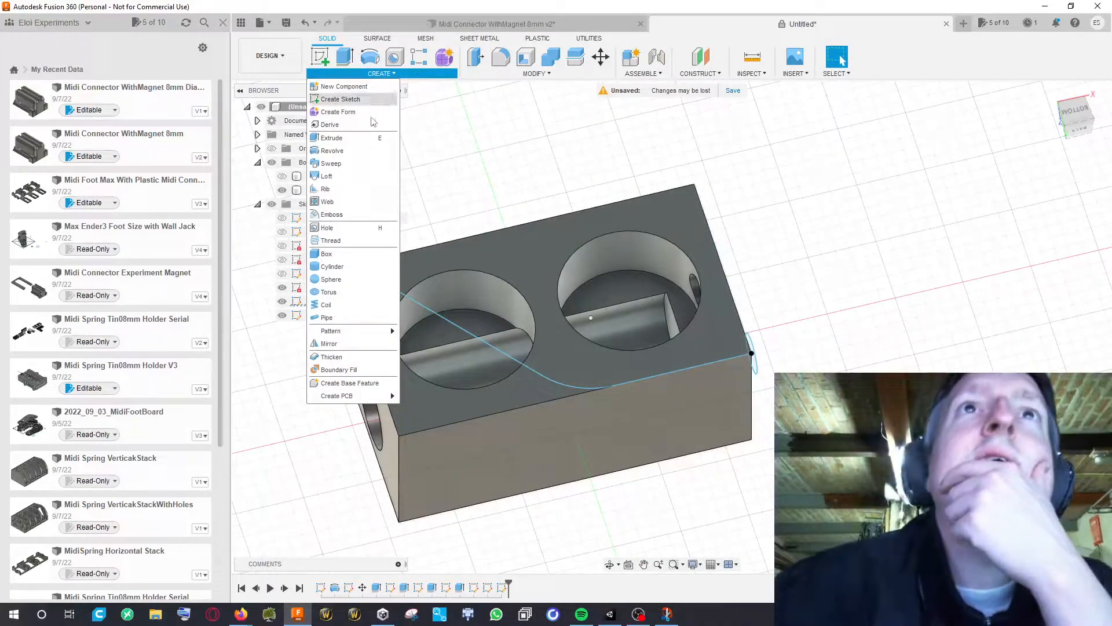
{"action": "left_click", "coordinate": [356, 168]}
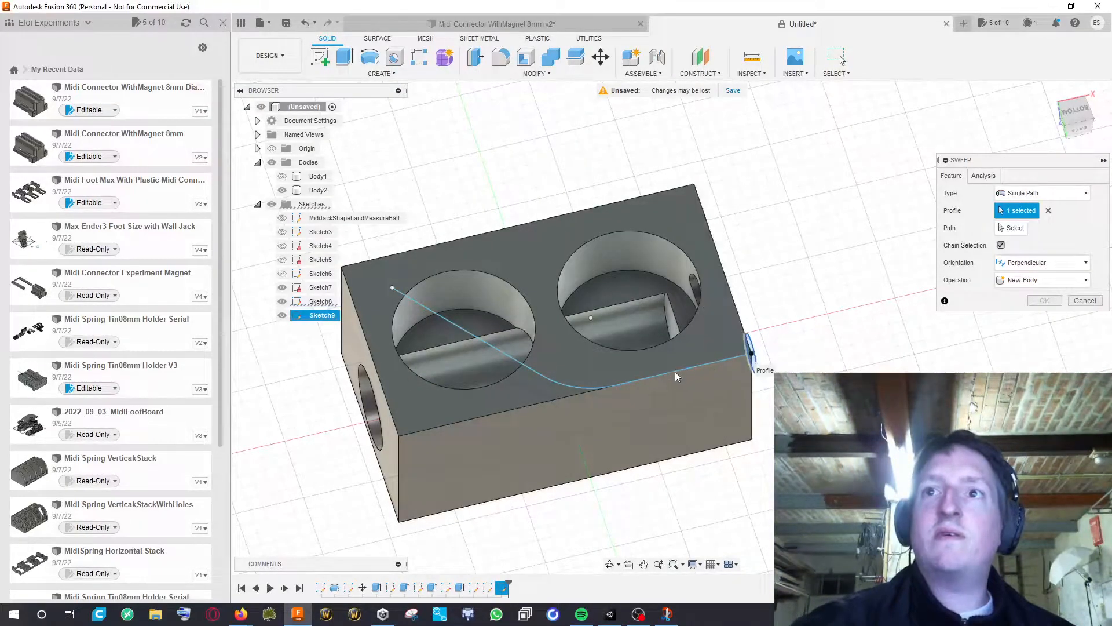
{"action": "middle_click_drag", "start_coordinate": [552, 307], "coordinate": [598, 306]}
{"action": "left_click", "coordinate": [1015, 229]}
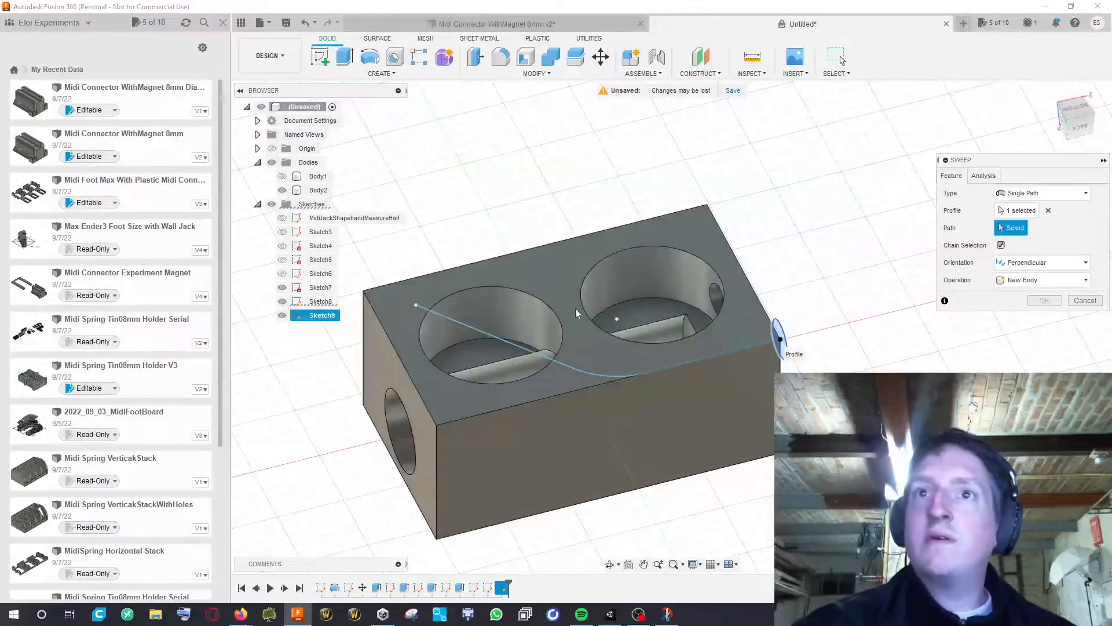
{"action": "left_click", "coordinate": [516, 348]}
{"action": "middle_click_drag", "start_coordinate": [879, 328], "coordinate": [812, 313], "text": "shift"}
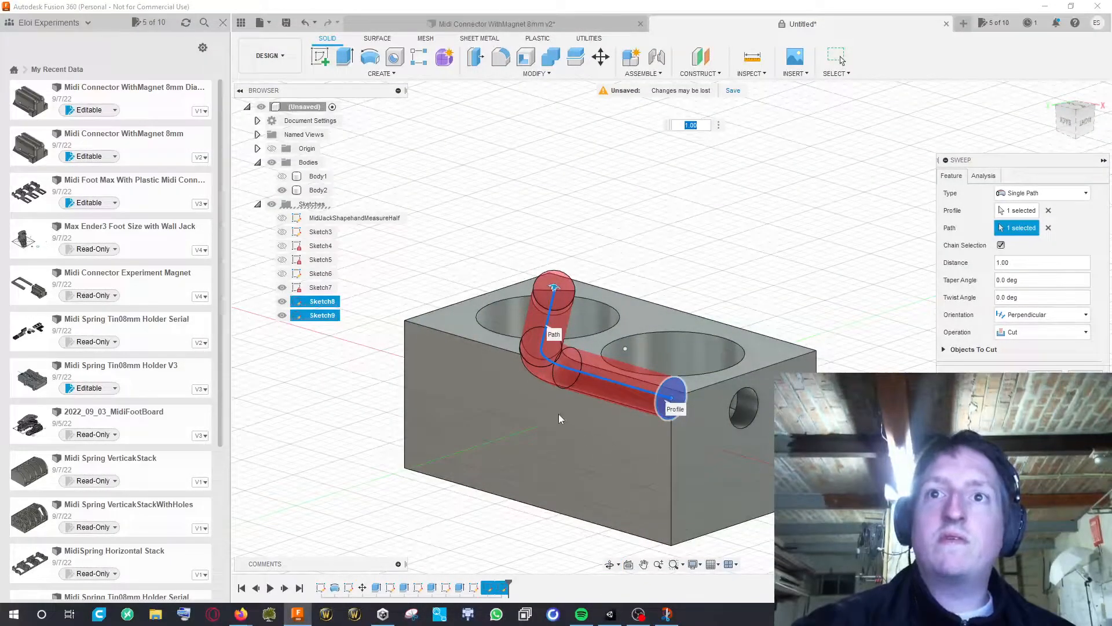
{"action": "middle_click_drag", "start_coordinate": [688, 269], "coordinate": [748, 301], "text": "shift"}
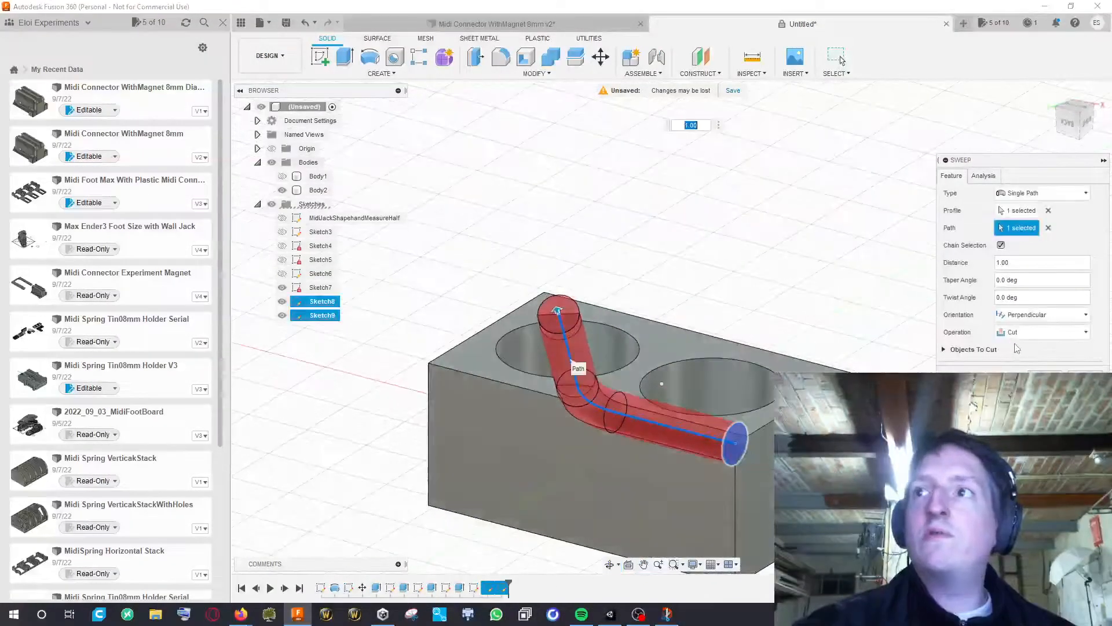
{"action": "left_click", "coordinate": [1050, 332]}
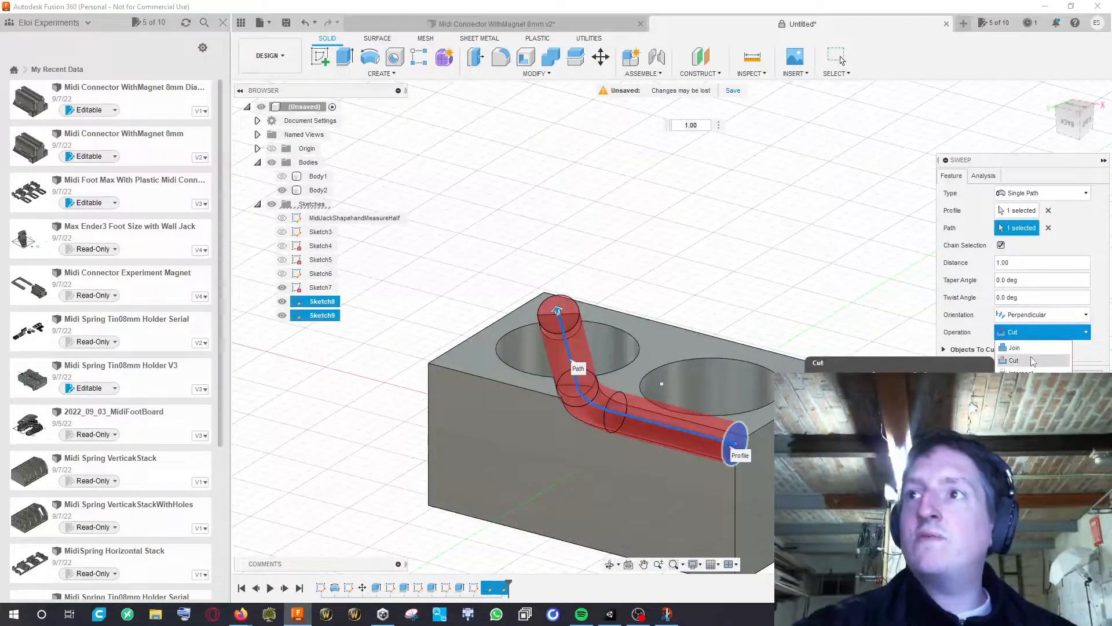
{"action": "left_click", "coordinate": [1025, 386]}
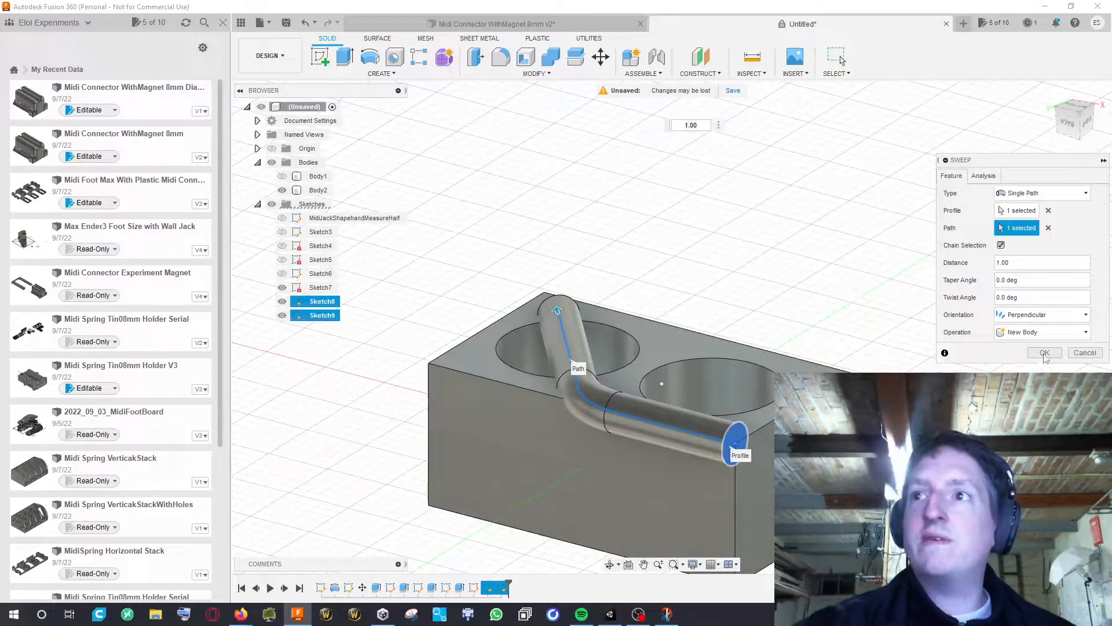
{"action": "left_click", "coordinate": [1045, 354]}
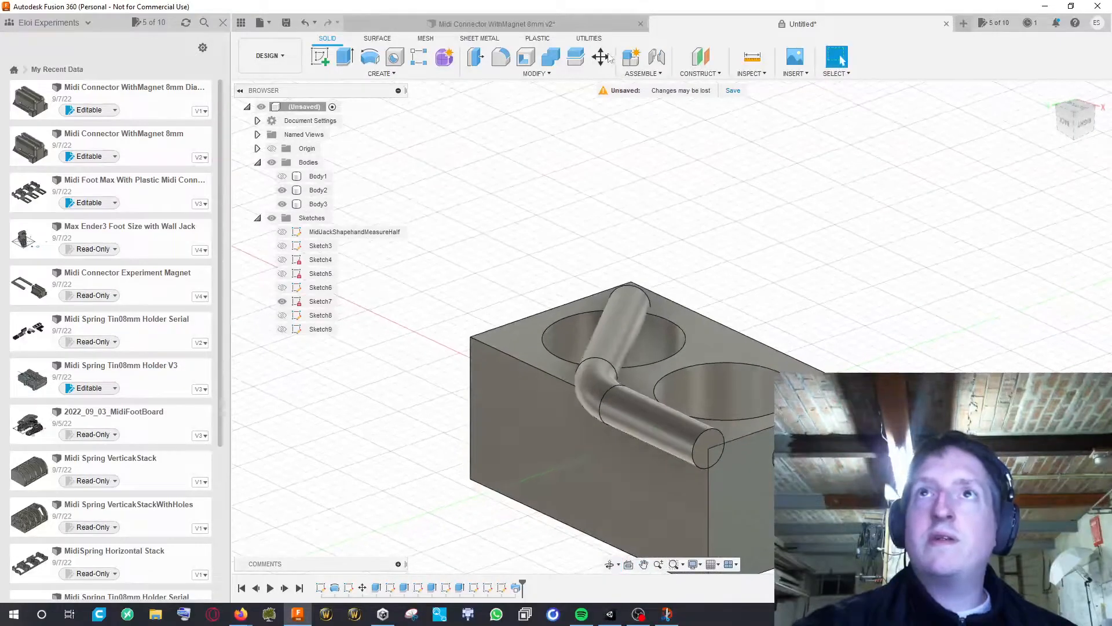
Translate the swept body 2.5 mm along Z, down into the block from the magnet-hole face
{"action": "left_click", "coordinate": [609, 57]}
{"action": "left_click", "coordinate": [627, 297]}
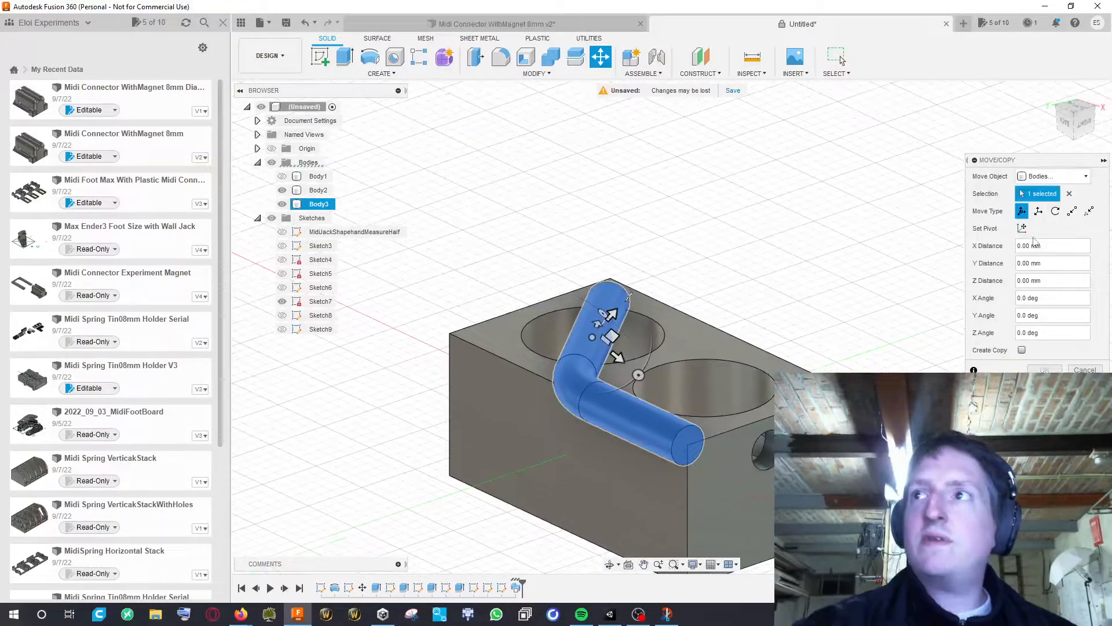
{"action": "left_click", "coordinate": [1038, 211]}
{"action": "middle_click_drag", "start_coordinate": [869, 226], "coordinate": [740, 300]}
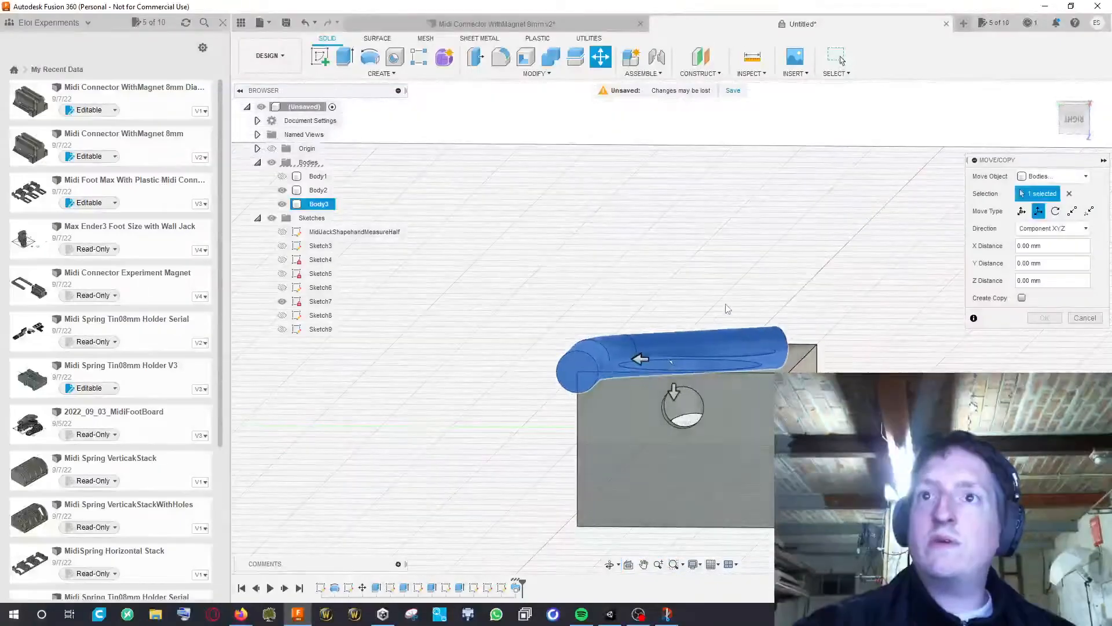
{"action": "left_click_drag", "start_coordinate": [676, 406], "coordinate": [676, 404]}
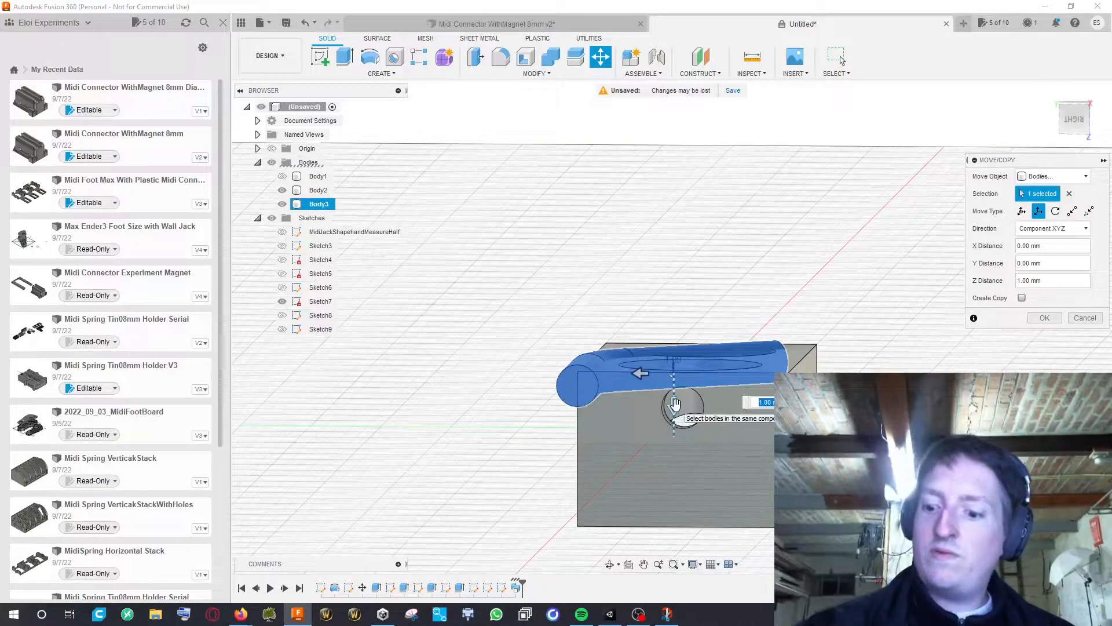
{"action": "key", "text": "Return"}
{"action": "key", "text": "BackSpace"}
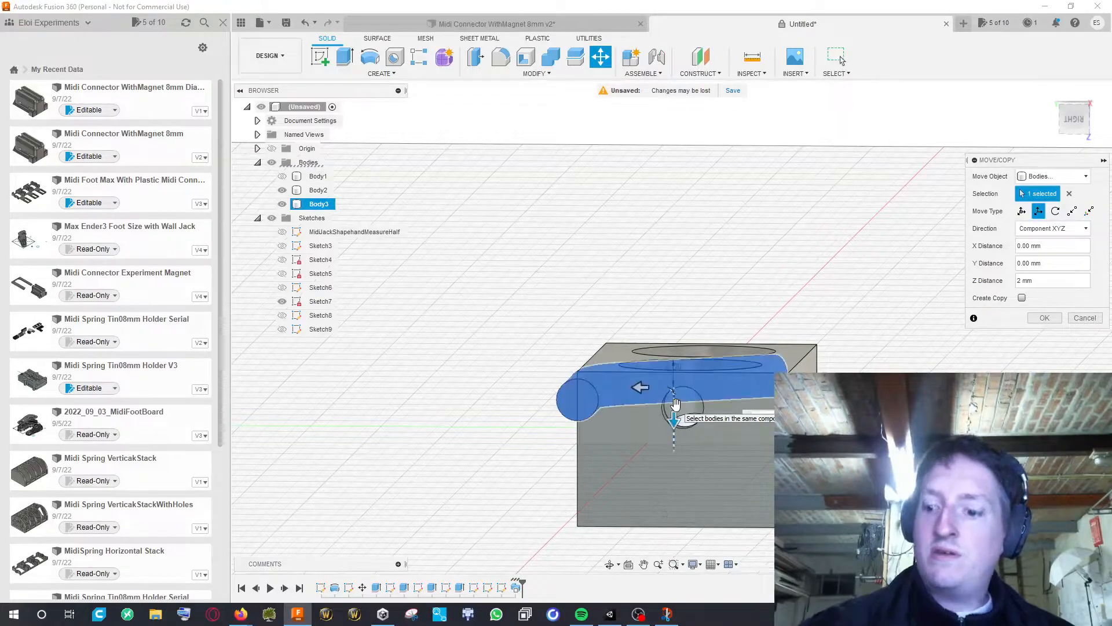
{"action": "type", "text": ".5"}
{"action": "key", "text": "Return"}
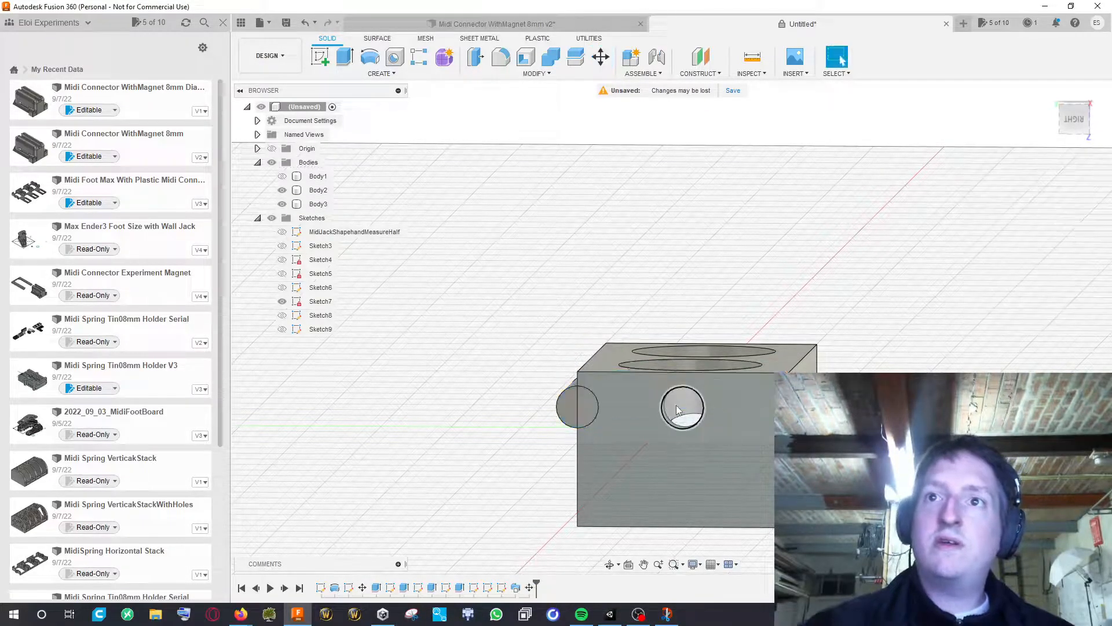
Cut the swept body out of the block with Combine, without keeping the tool body
{"action": "middle_click_drag", "start_coordinate": [724, 291], "coordinate": [758, 517]}
{"action": "middle_click_drag", "start_coordinate": [850, 328], "coordinate": [812, 342], "text": "shift"}
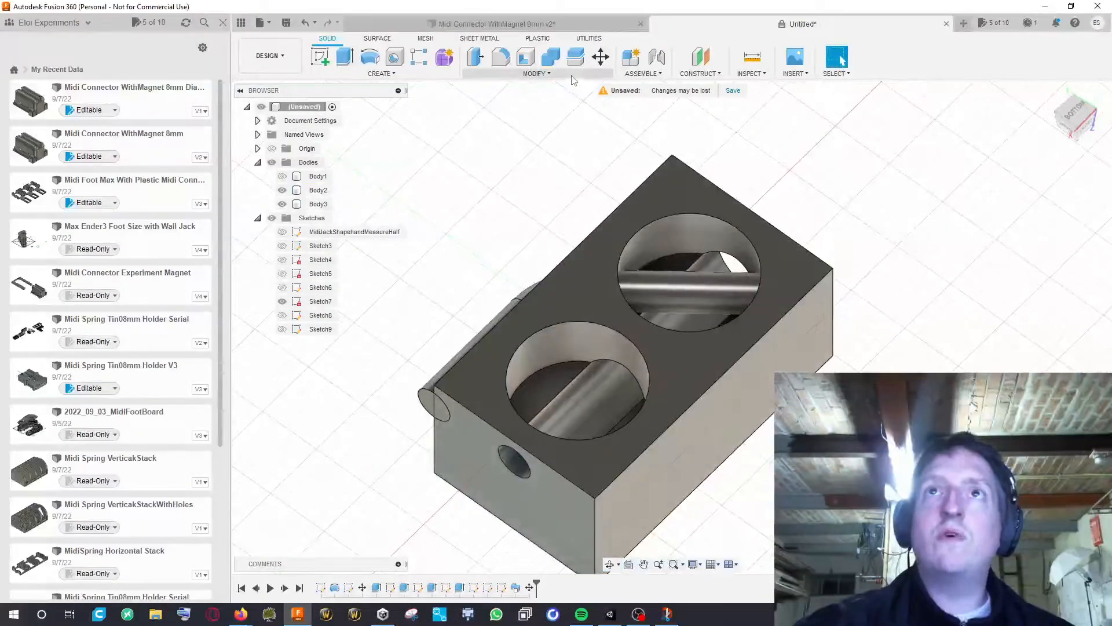
{"action": "left_click", "coordinate": [555, 62]}
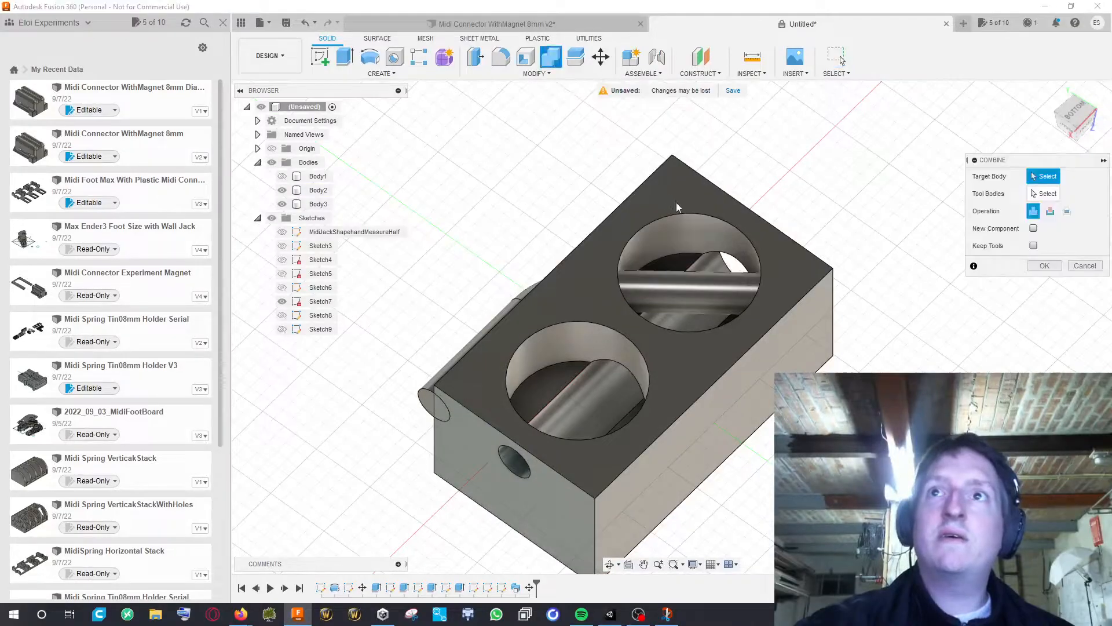
{"action": "left_click", "coordinate": [674, 205]}
{"action": "middle_click_drag", "start_coordinate": [557, 243], "coordinate": [625, 220], "text": "shift"}
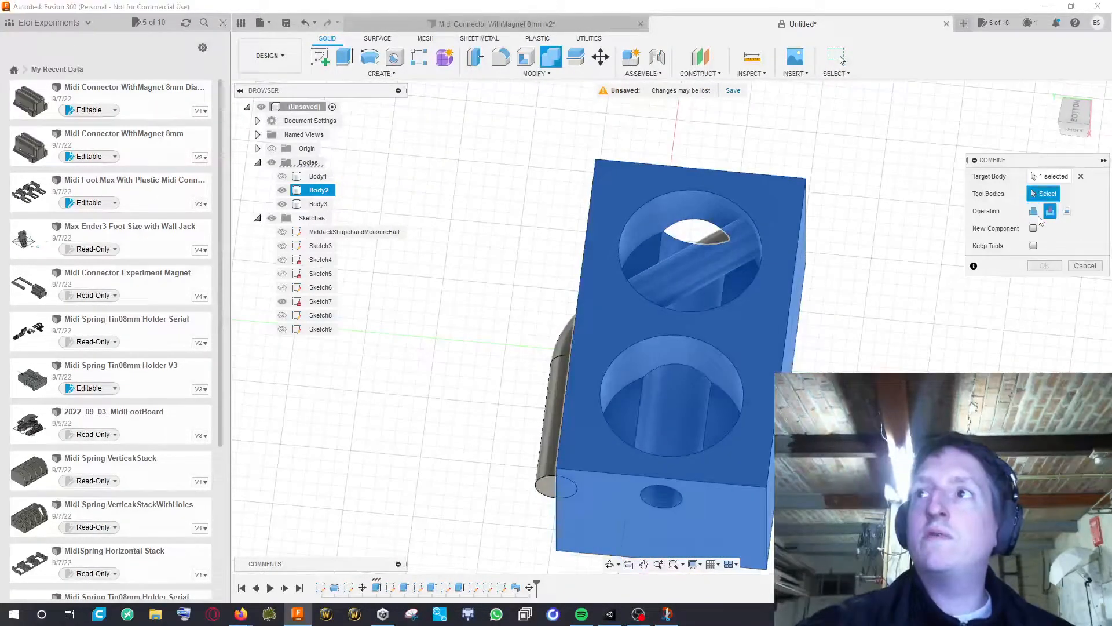
{"action": "left_click", "coordinate": [574, 380]}
{"action": "left_click", "coordinate": [611, 368]}
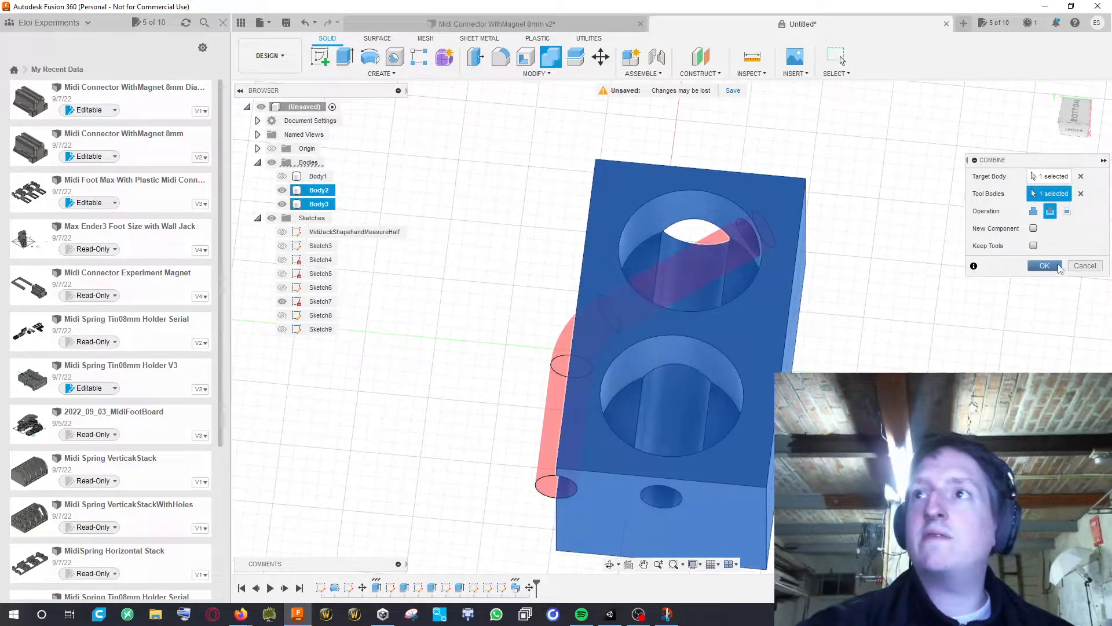
{"action": "left_click", "coordinate": [1045, 265]}
Inspect the groove cut in the block and show the sweep's path and profile sketches again
{"action": "middle_click_drag", "start_coordinate": [985, 249], "coordinate": [906, 244], "text": "shift"}
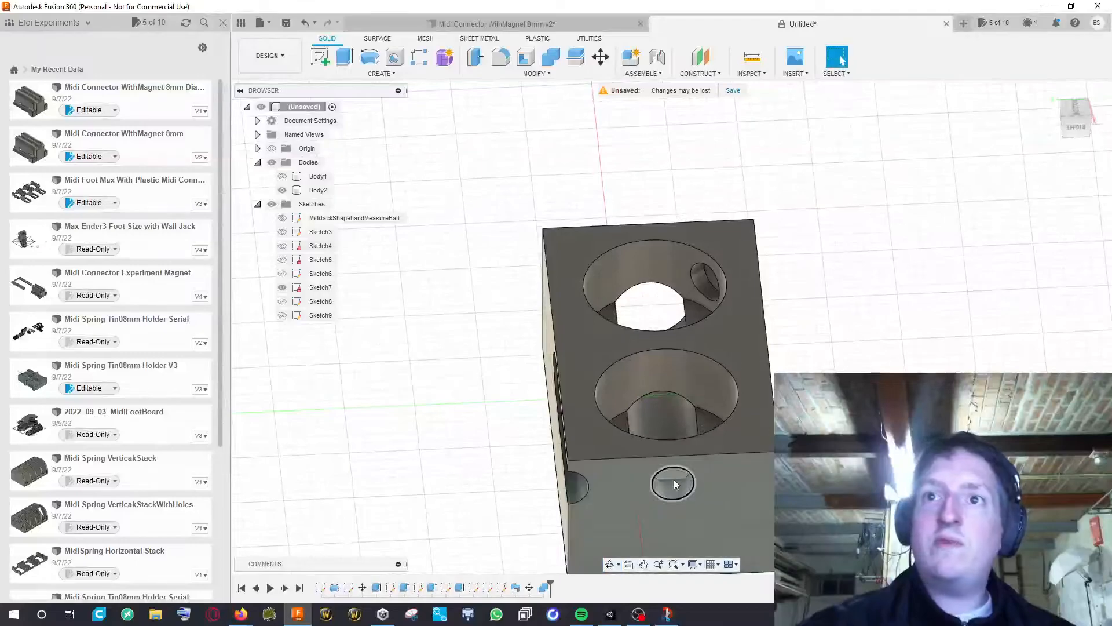
{"action": "middle_click_drag", "start_coordinate": [842, 286], "coordinate": [852, 313], "text": "shift"}
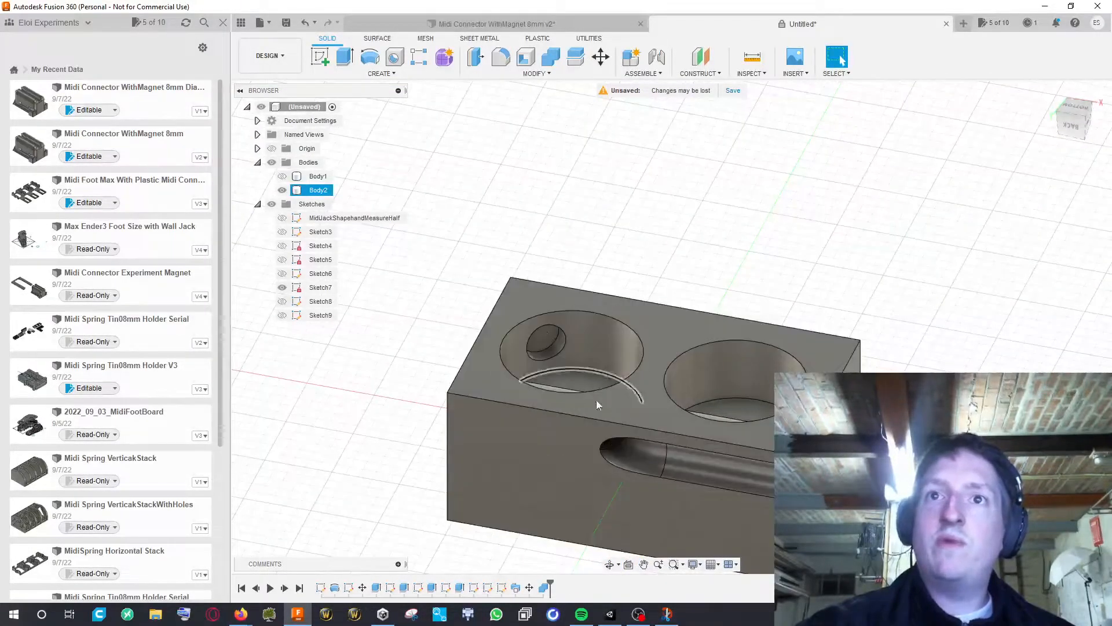
{"action": "mouse_move", "coordinate": [894, 328]}
{"action": "middle_mouse_down"}
{"action": "mouse_move", "coordinate": [832, 276]}
{"action": "mouse_move", "coordinate": [806, 284]}
{"action": "mouse_move", "coordinate": [817, 313]}
{"action": "middle_mouse_up"}
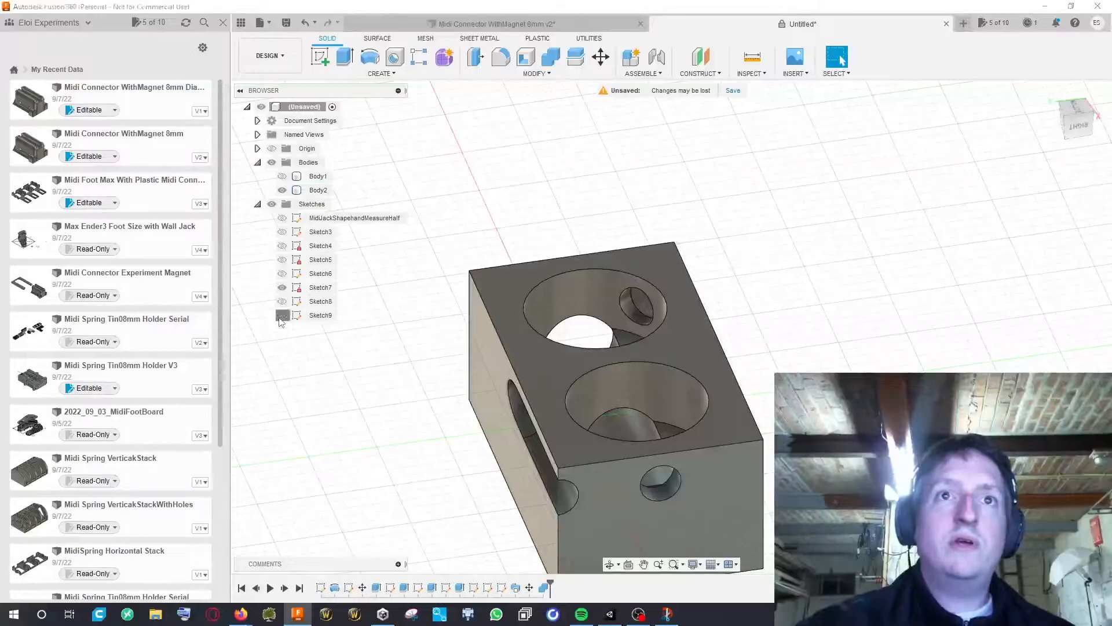
{"action": "middle_click_drag", "start_coordinate": [566, 500], "coordinate": [551, 439], "text": "shift"}
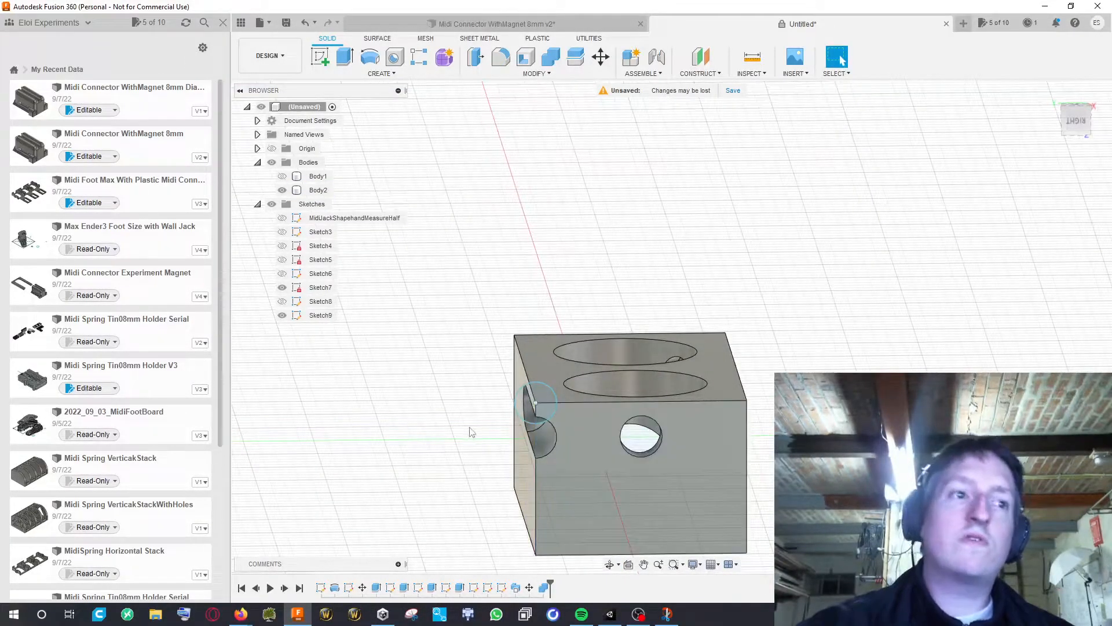
{"action": "left_click", "coordinate": [296, 303]}
{"action": "left_click", "coordinate": [282, 302]}
{"action": "middle_click_drag", "start_coordinate": [565, 300], "coordinate": [572, 274], "text": "shift"}
{"action": "middle_click_drag", "start_coordinate": [525, 151], "coordinate": [509, 143], "text": "shift"}
Create a new sketch on the block's end face where the groove exits beside the small round hole
{"action": "left_click", "coordinate": [323, 55]}
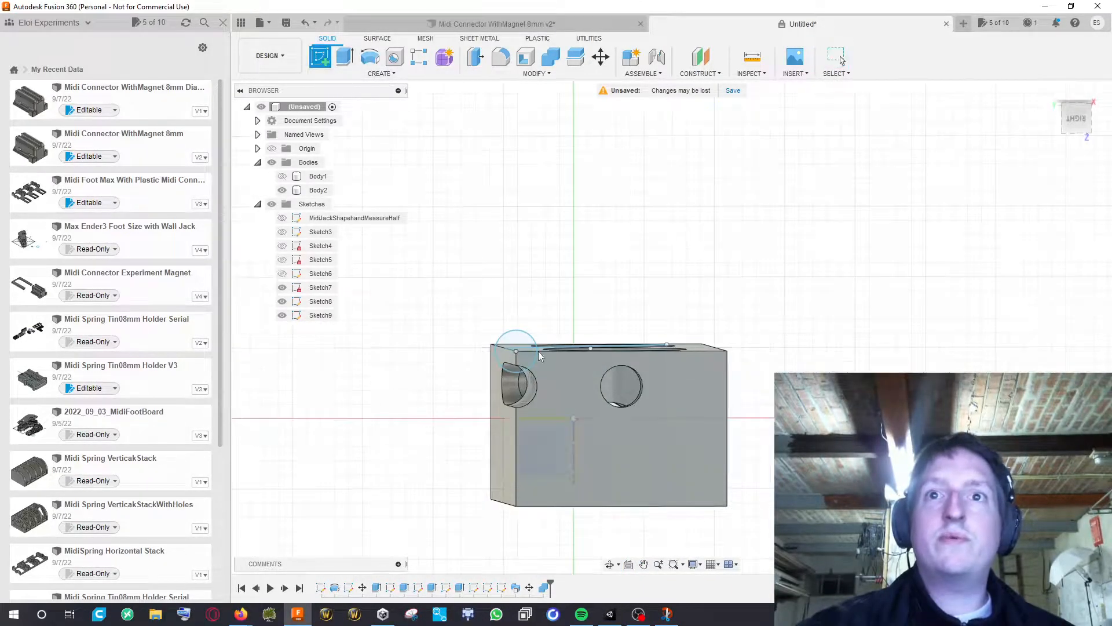
{"action": "left_click", "coordinate": [550, 382]}
{"action": "middle_click_drag", "start_coordinate": [769, 262], "coordinate": [675, 283]}
{"action": "scroll", "coordinate": [665, 286], "scroll_direction": "up", "scroll_amount": 5}
{"action": "middle_click_drag", "start_coordinate": [676, 333], "coordinate": [631, 247]}
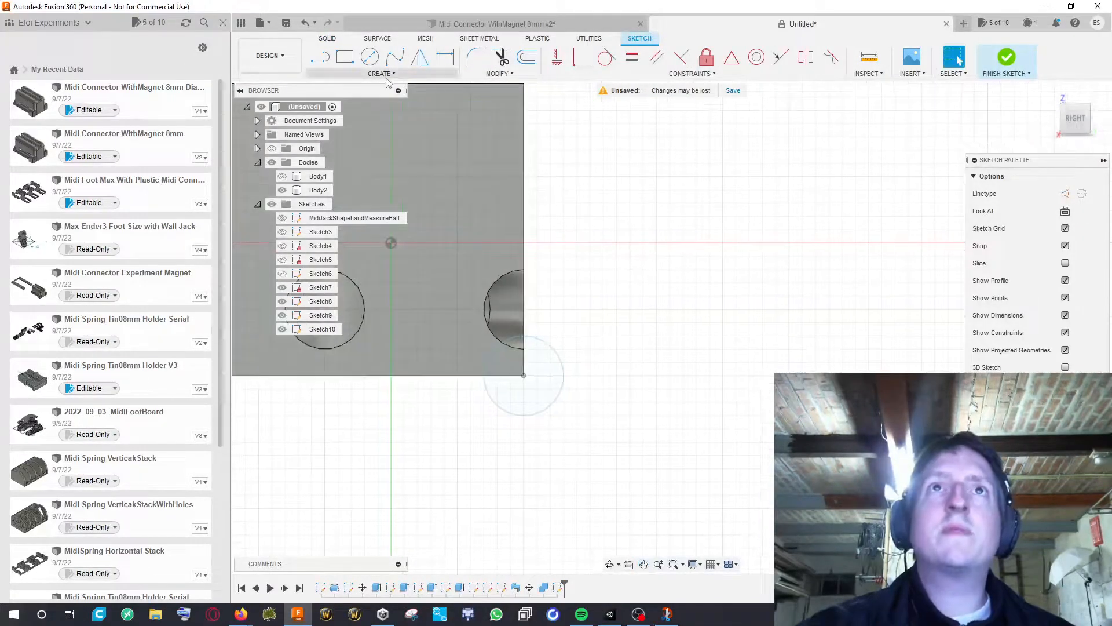
Draw a center-diameter circle around the groove opening, centred on the block's edge and matching the groove's outline
{"action": "left_click", "coordinate": [380, 73]}
{"action": "mouse_move", "coordinate": [371, 118]}
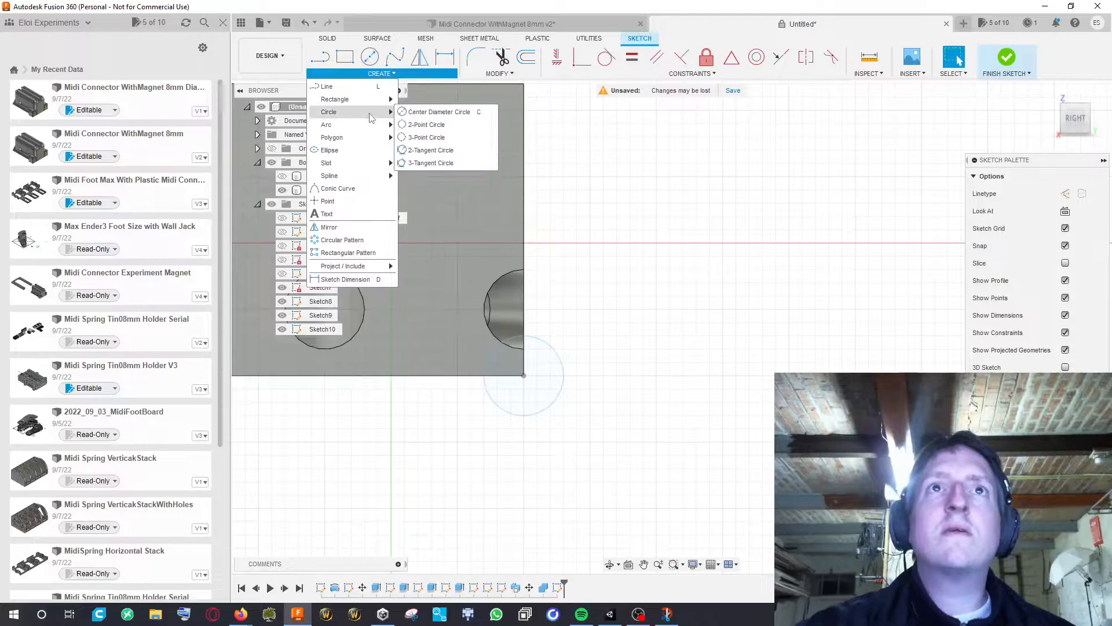
{"action": "left_click", "coordinate": [437, 111]}
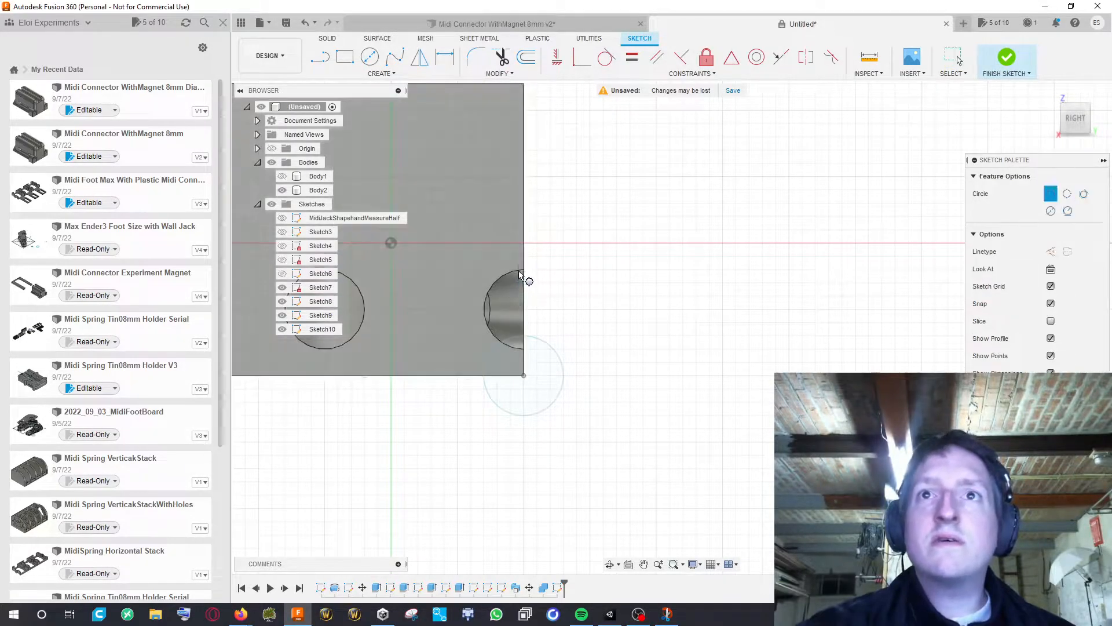
{"action": "left_click", "coordinate": [524, 295]}
{"action": "left_click", "coordinate": [526, 350]}
{"action": "middle_click_drag", "start_coordinate": [609, 287], "coordinate": [587, 307]}
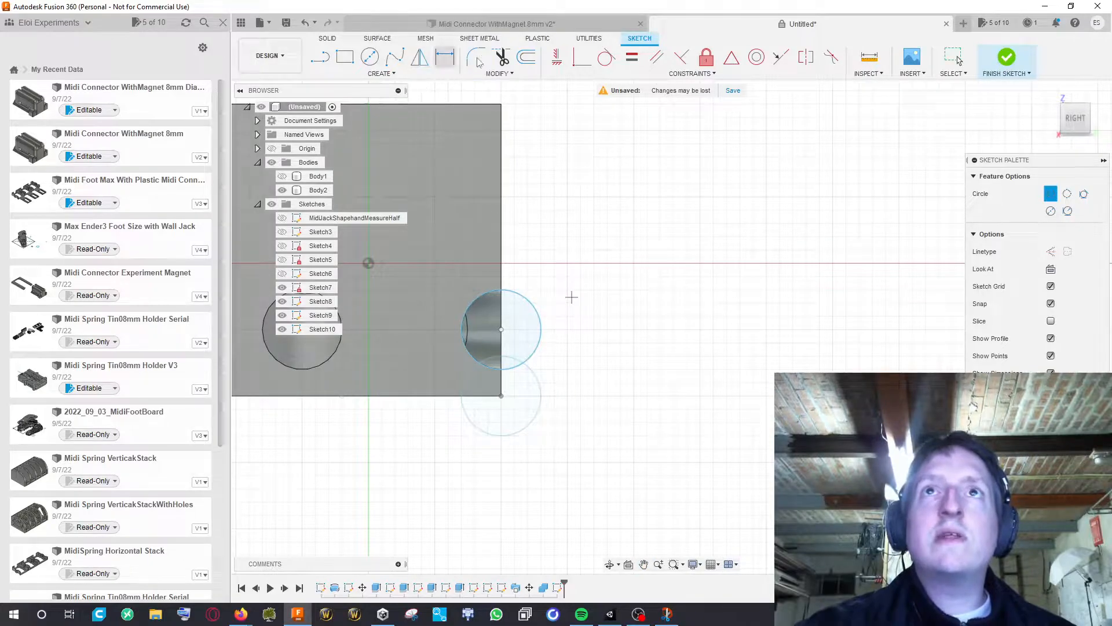
Offset the groove circle outward by 1.5 mm
{"action": "left_click", "coordinate": [533, 65]}
{"action": "left_click", "coordinate": [538, 313]}
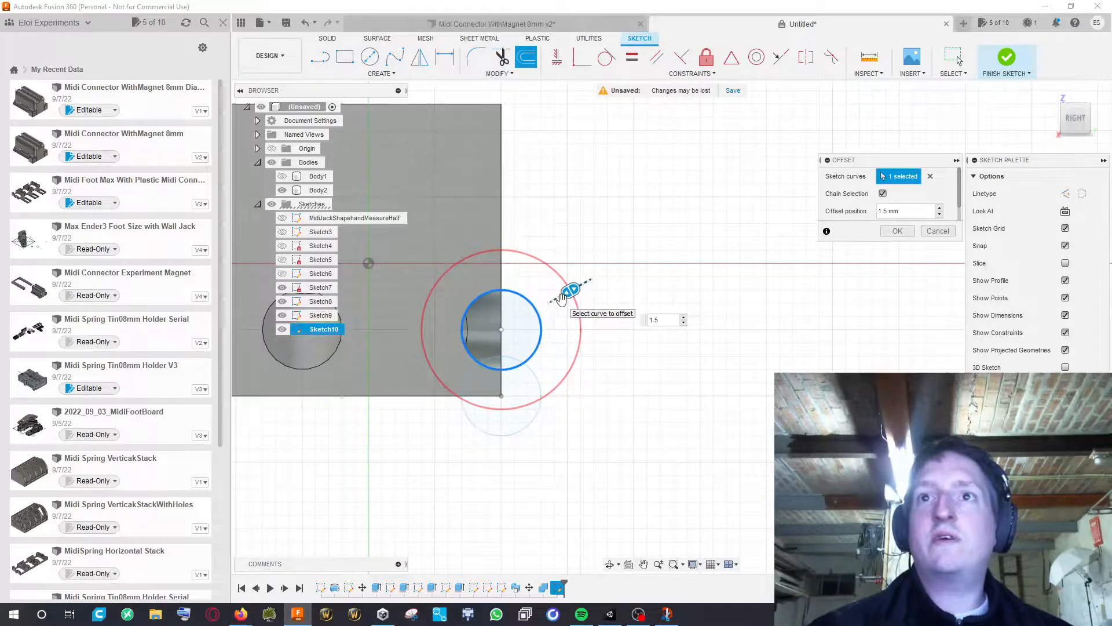
{"action": "key", "text": "Return"}
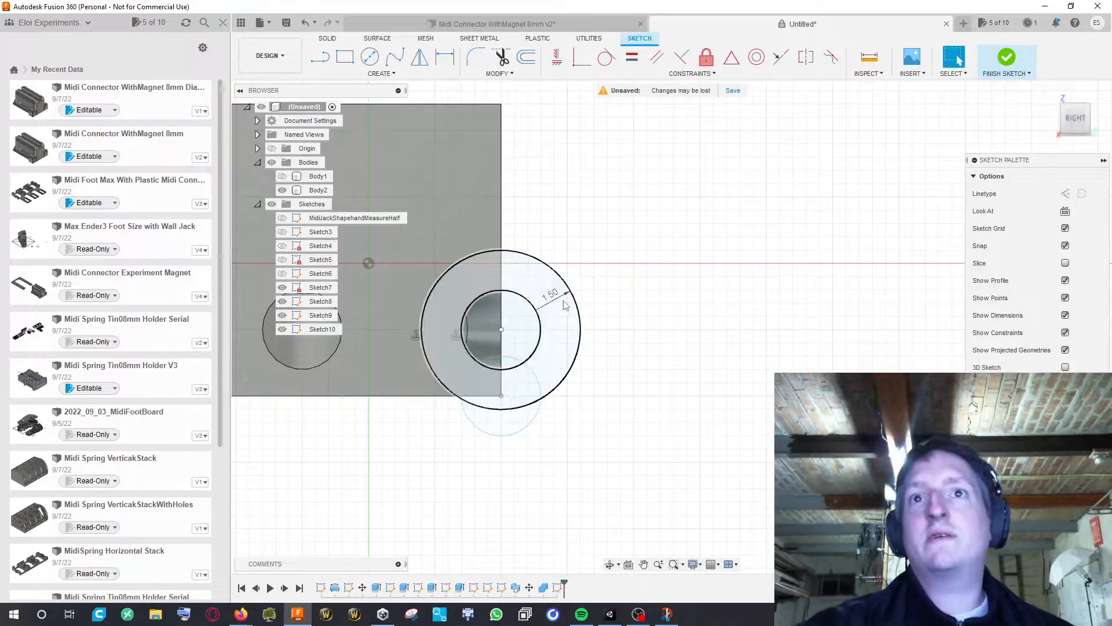
{"action": "mouse_move", "coordinate": [620, 280]}
{"action": "middle_mouse_down"}
{"action": "mouse_move", "coordinate": [683, 285]}
{"action": "mouse_move", "coordinate": [721, 272]}
{"action": "mouse_move", "coordinate": [780, 332]}
{"action": "middle_mouse_up"}
{"action": "left_click", "coordinate": [1076, 130]}
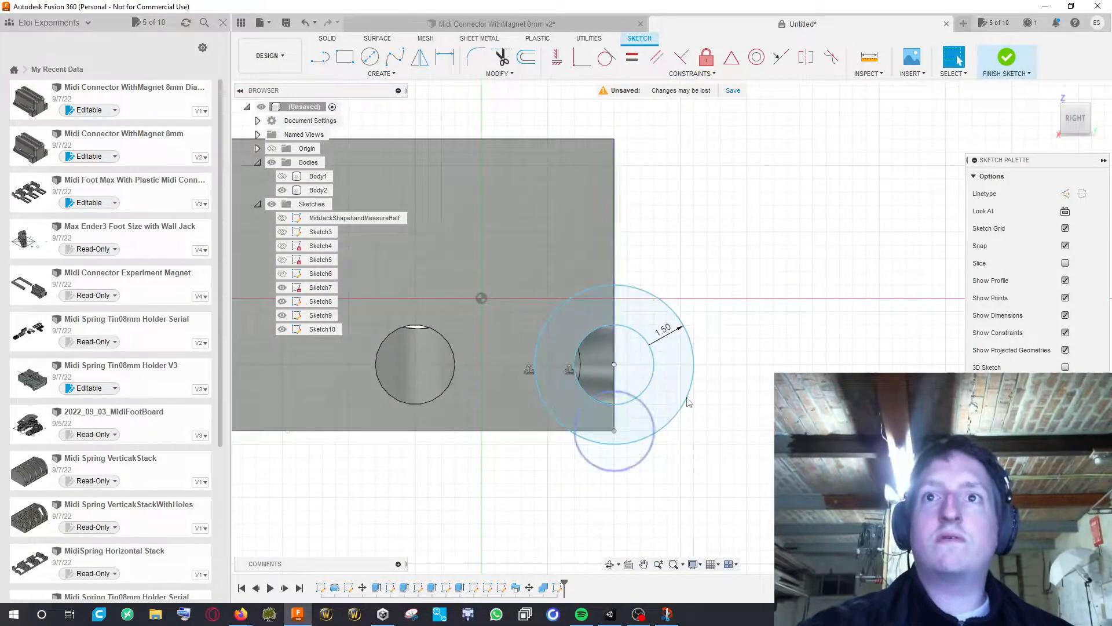
{"action": "key", "text": "Delete"}
{"action": "mouse_move", "coordinate": [702, 304]}
{"action": "middle_mouse_down"}
{"action": "mouse_move", "coordinate": [694, 316]}
{"action": "mouse_move", "coordinate": [709, 314]}
{"action": "middle_mouse_up"}
{"action": "scroll", "coordinate": [697, 333], "scroll_direction": "up", "scroll_amount": 1}
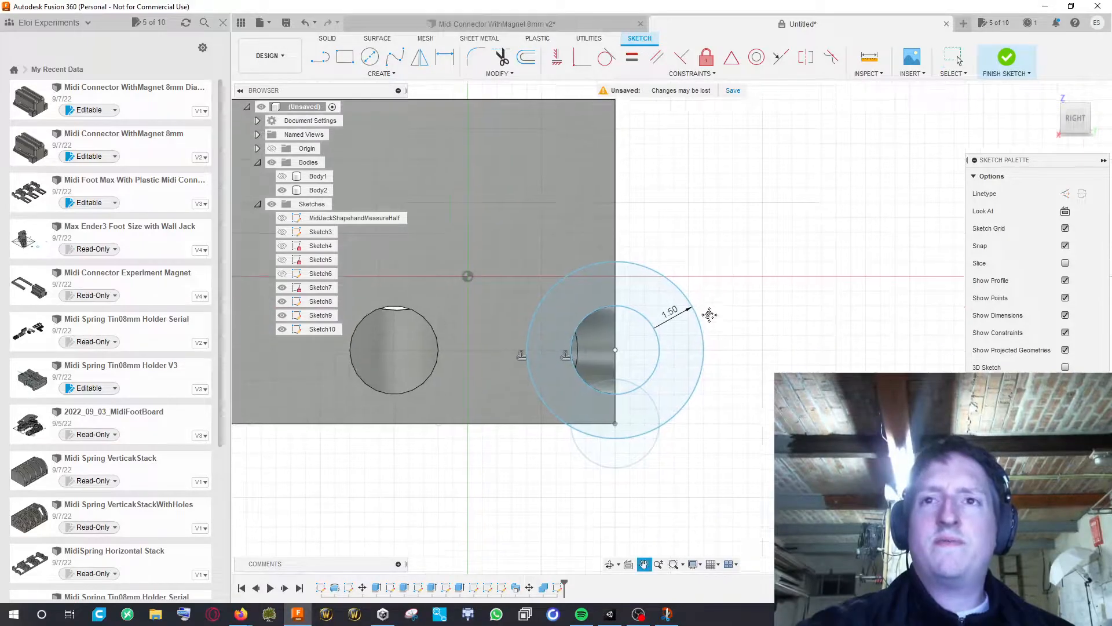
{"action": "middle_click_drag", "start_coordinate": [677, 387], "coordinate": [645, 390]}
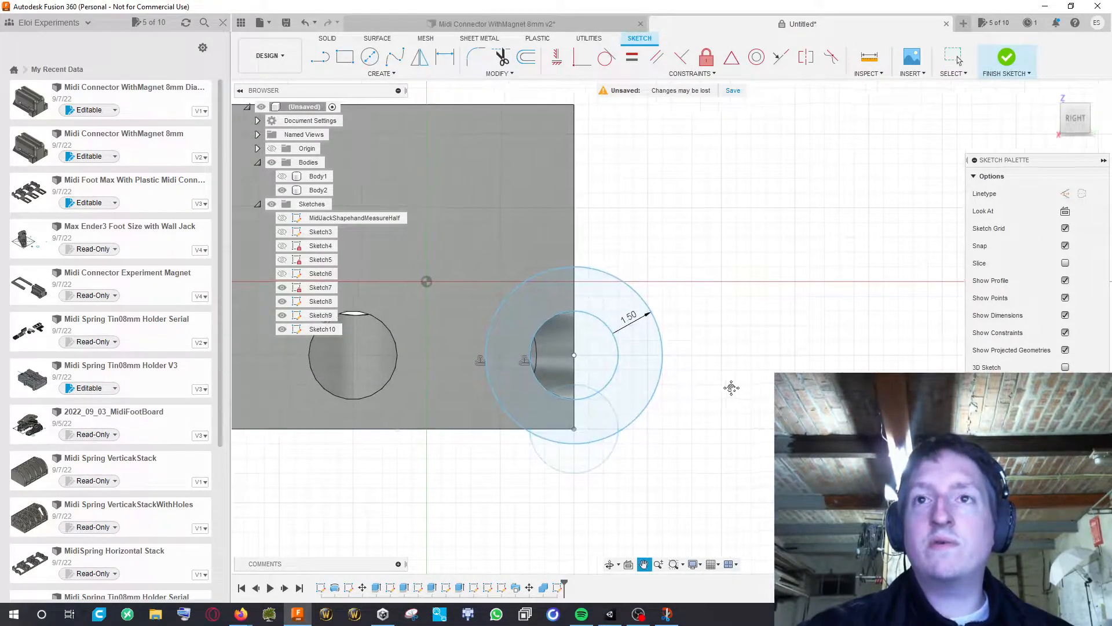
{"action": "middle_click_drag", "start_coordinate": [674, 360], "coordinate": [651, 343]}
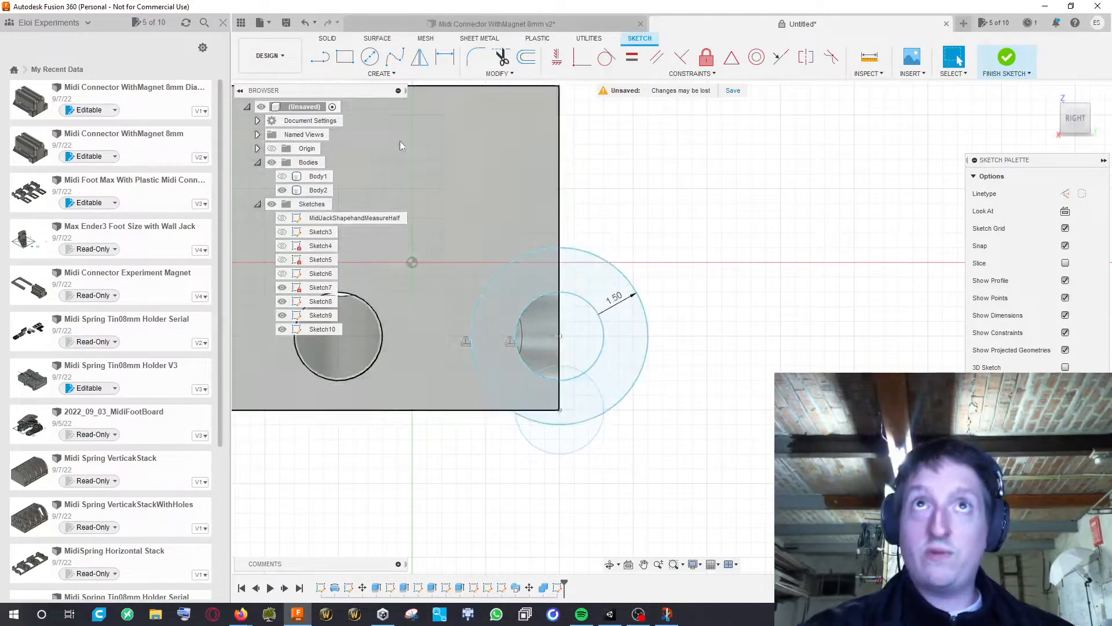
Draw a 2.5 mm line tangent from the inner circle's outer side to the level of the magnet-hole face, continuing to the block's corner
{"action": "key", "text": "l"}
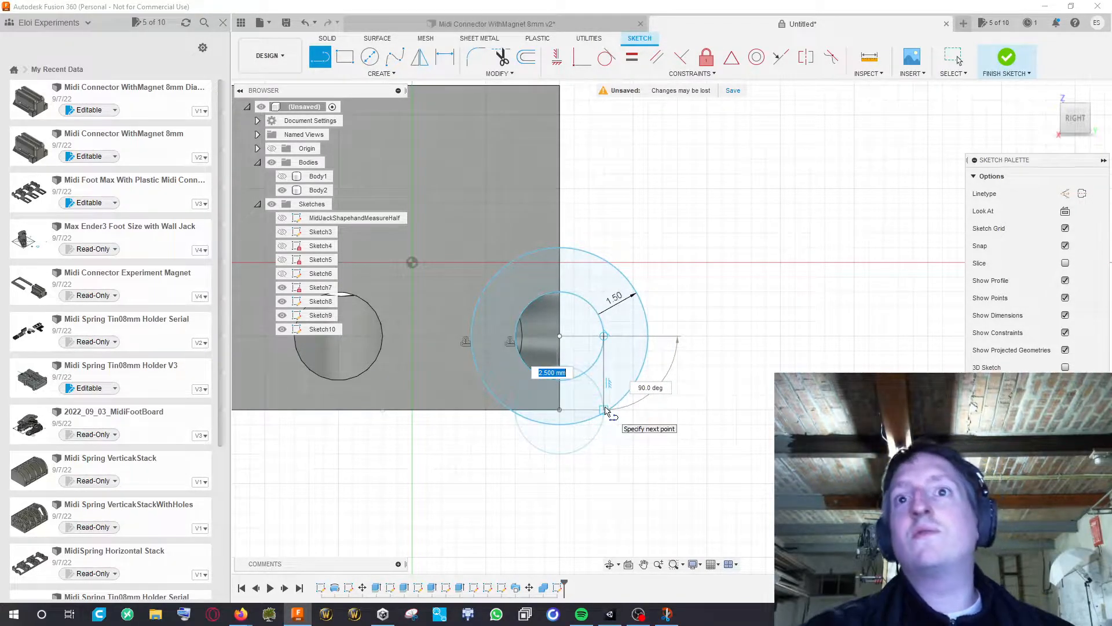
{"action": "left_click", "coordinate": [605, 410]}
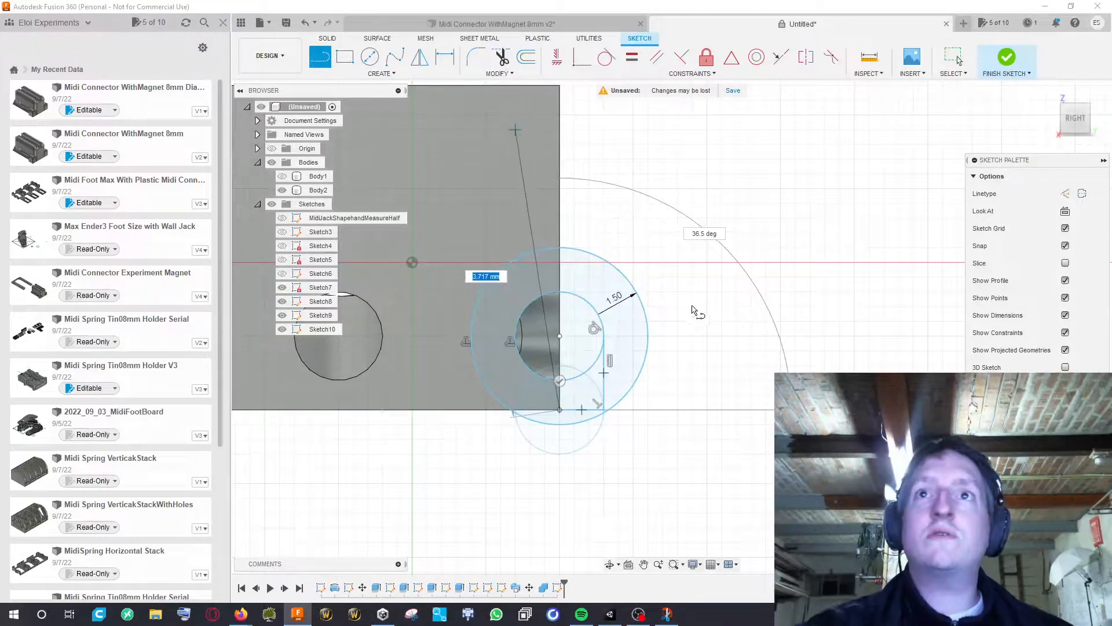
{"action": "key", "text": "Escape"}
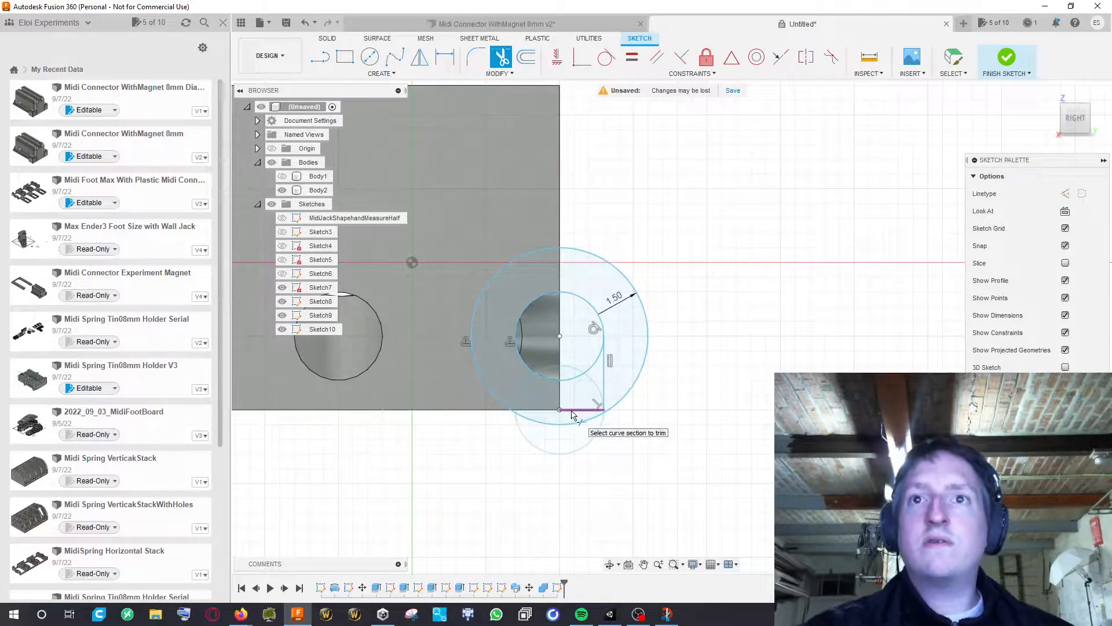
Try to trim the outer circle's section below the block, then undo the trim
{"action": "left_click", "coordinate": [570, 425]}
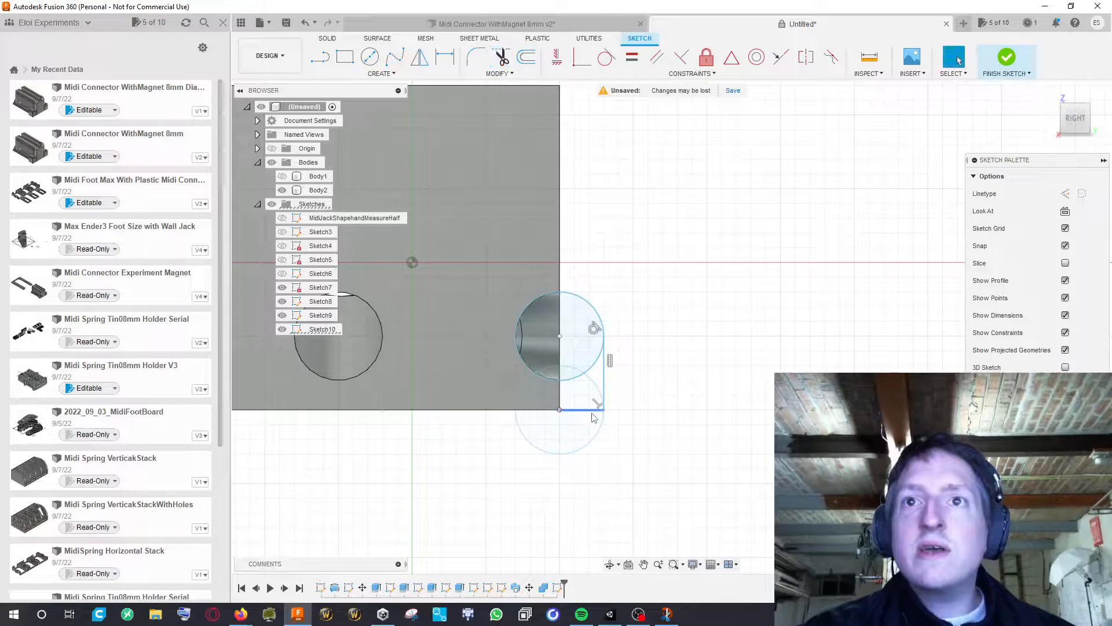
{"action": "key", "text": "ctrl+z"}
{"action": "scroll", "coordinate": [666, 411], "scroll_direction": "up", "scroll_amount": 5}
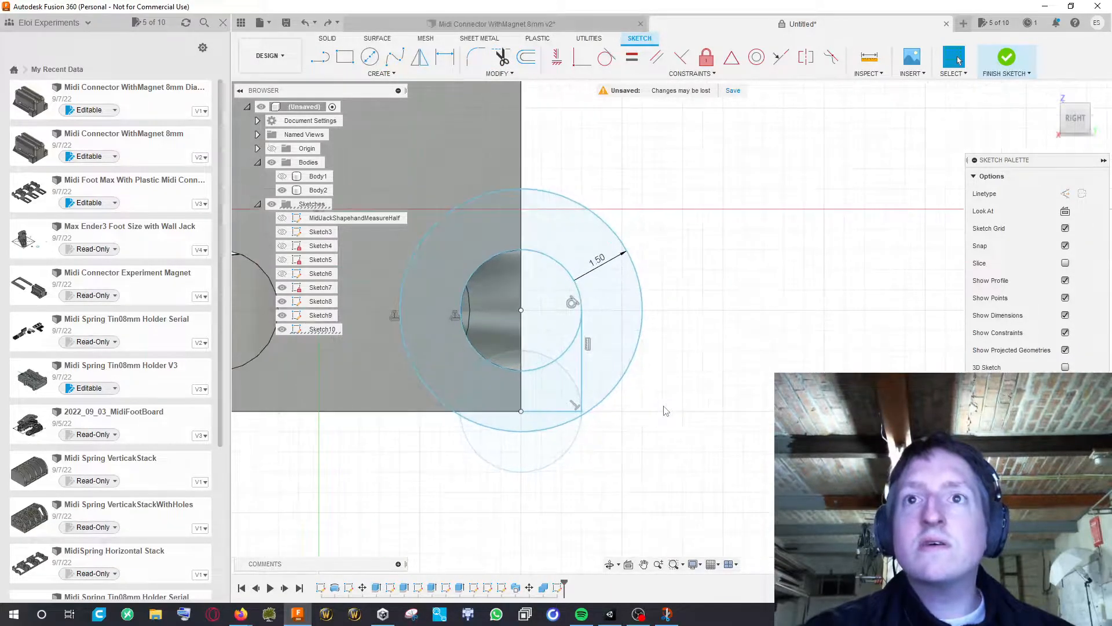
{"action": "middle_click_drag", "start_coordinate": [640, 438], "coordinate": [728, 466]}
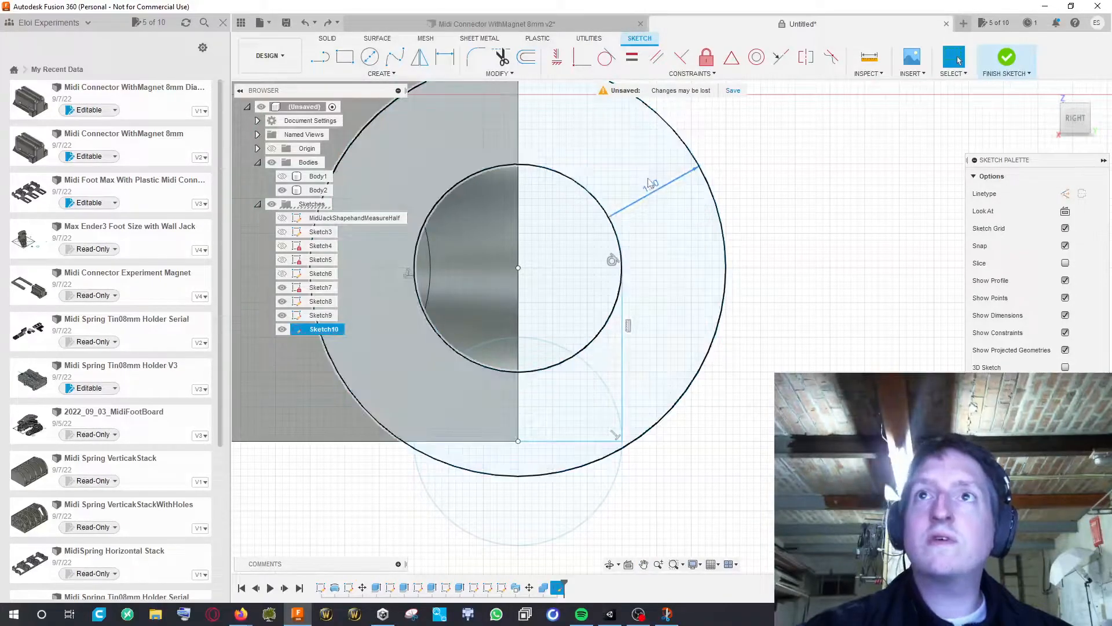
Set the outer circle's offset to 1.4 mm and try to trim its section below the block
{"action": "double_click", "coordinate": [656, 195]}
{"action": "type", "text": "1.4"}
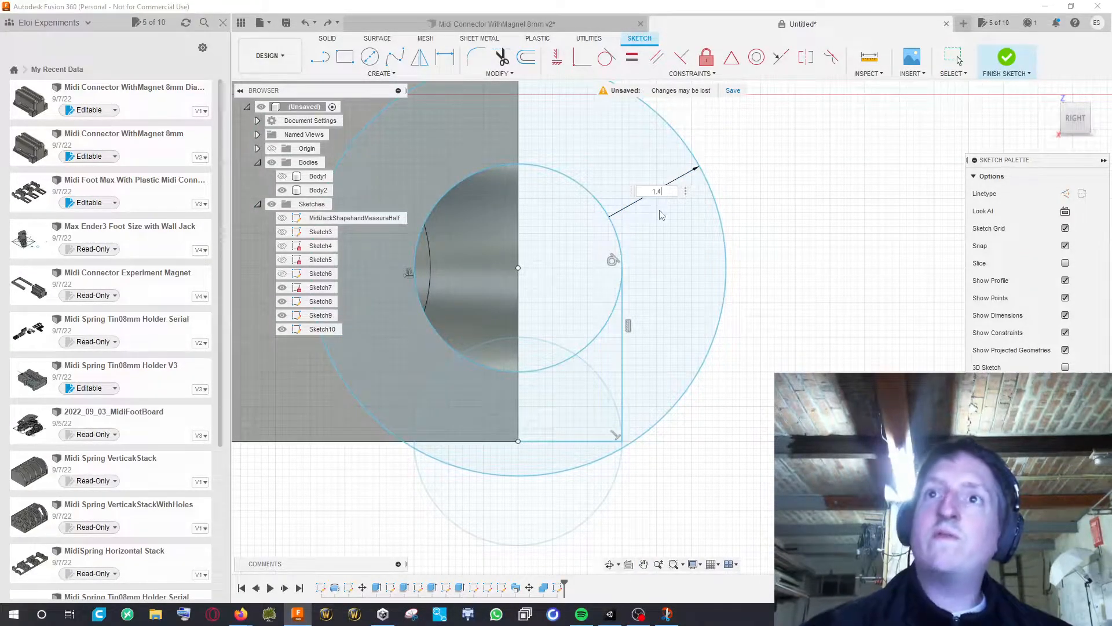
{"action": "key", "text": "Return"}
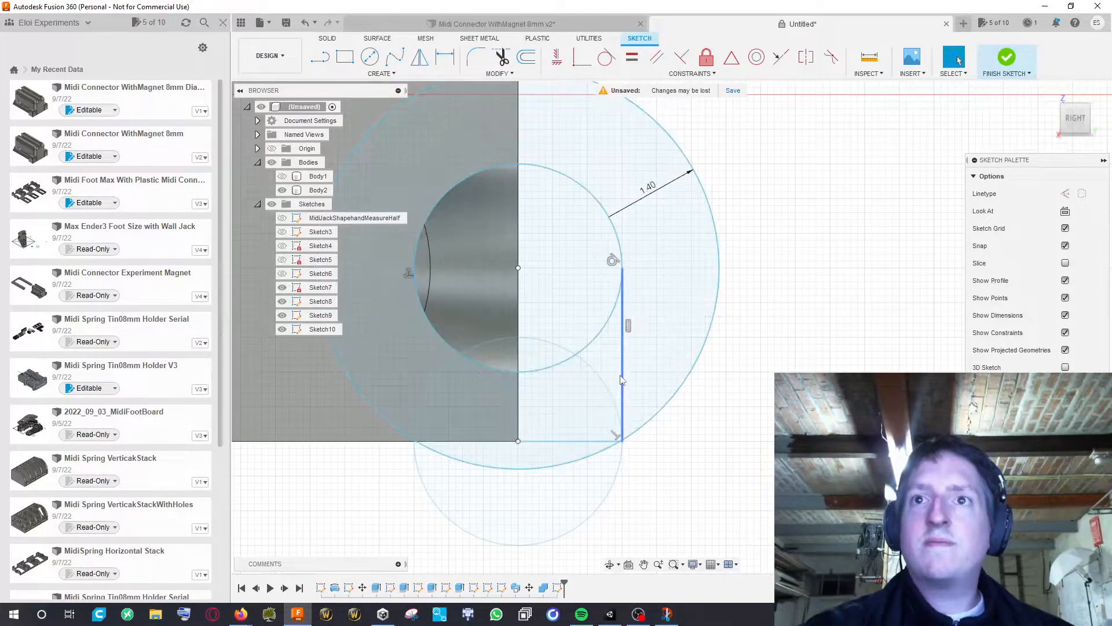
{"action": "key", "text": "t"}
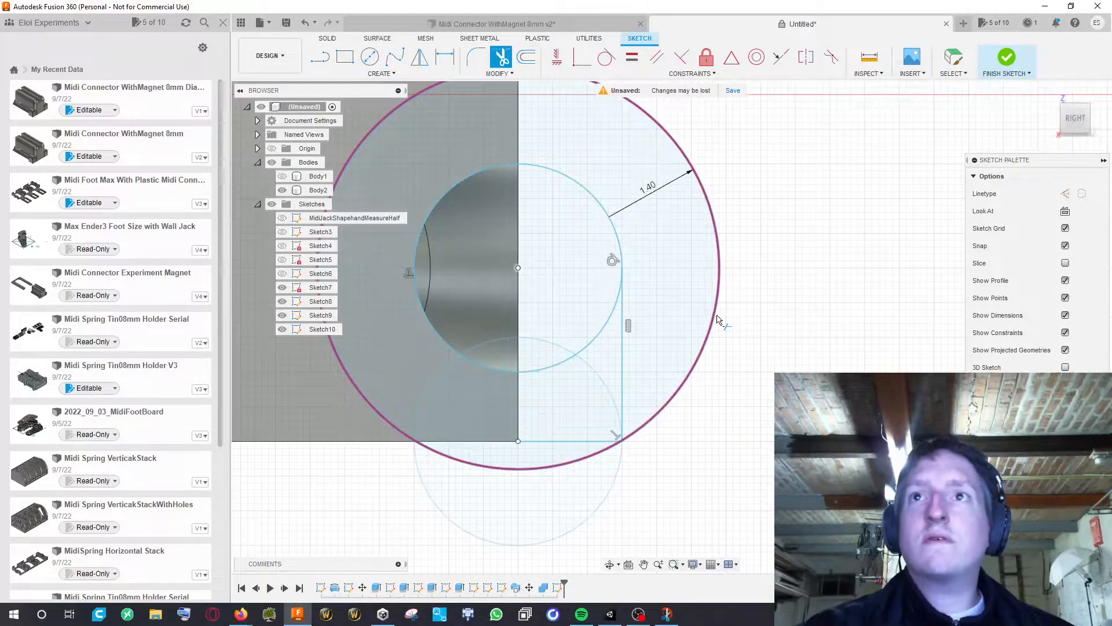
{"action": "left_click", "coordinate": [588, 455]}
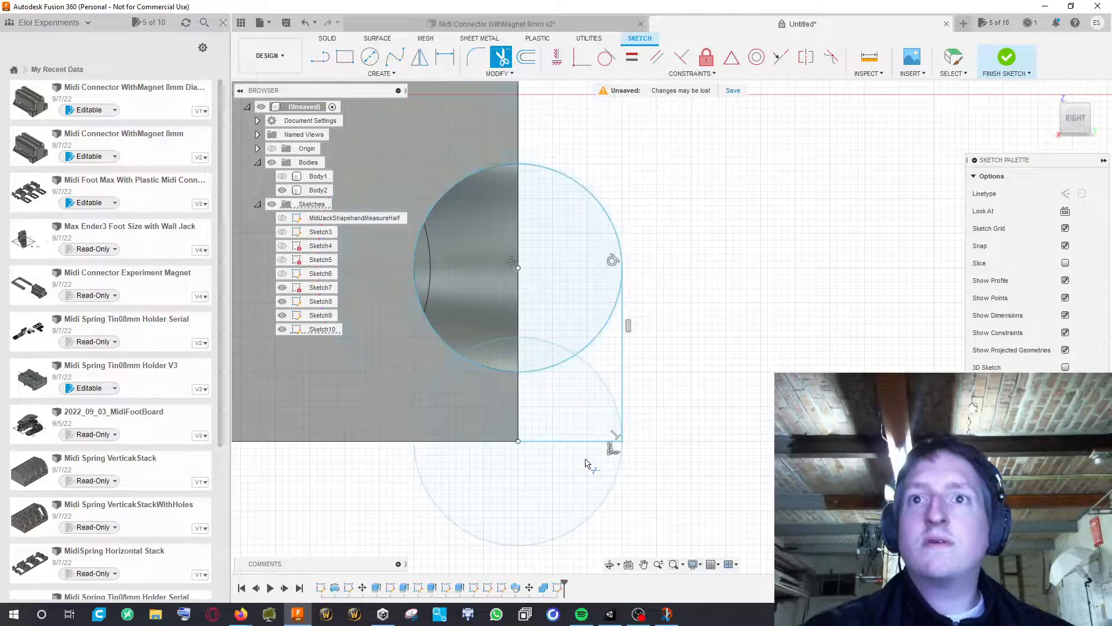
{"action": "key", "text": "ctrl+z"}
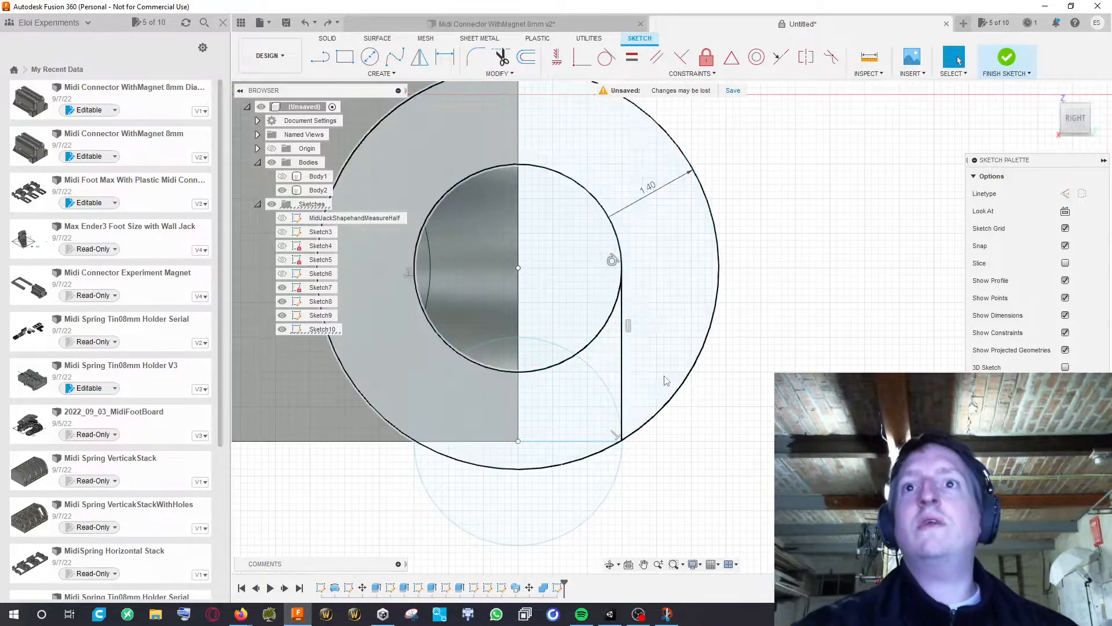
Undo the 1.4 mm offset change and the lines running from the inner circle to the block's corner
{"action": "key", "text": "ctrl+z"}
{"action": "key", "text": "ctrl+z"}
{"action": "key", "text": "ctrl+z"}
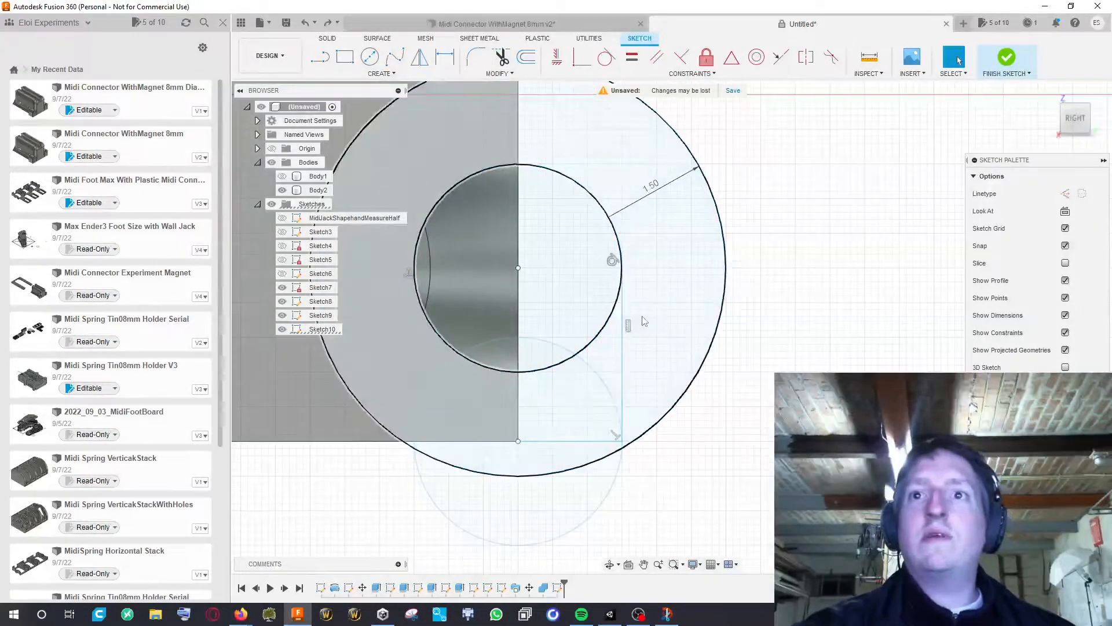
{"action": "key", "text": "ctrl+z"}
{"action": "middle_click_drag", "start_coordinate": [794, 355], "coordinate": [783, 353]}
Draw a horizontal line from the circles' centre to the outer circle and make it a construction line
{"action": "left_click", "coordinate": [322, 58]}
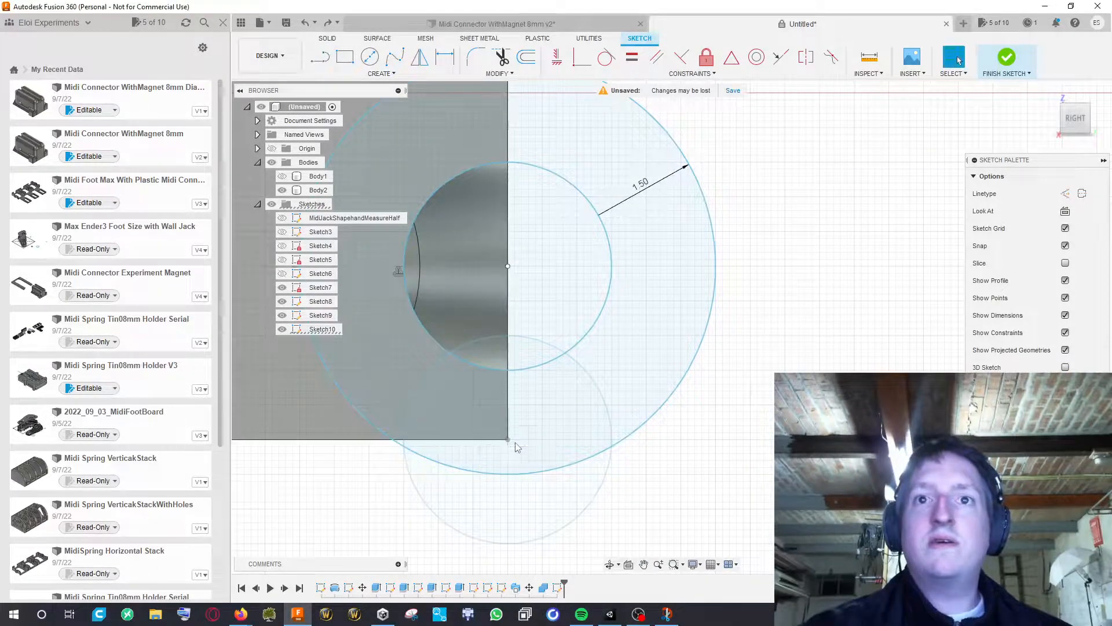
{"action": "key", "text": "l"}
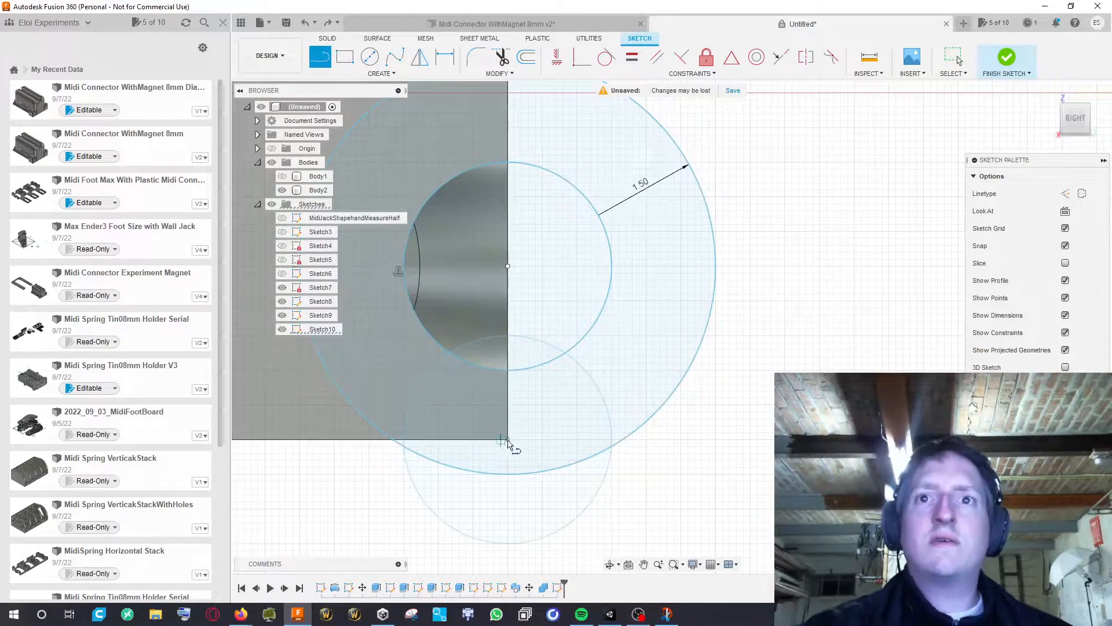
{"action": "left_click", "coordinate": [509, 440]}
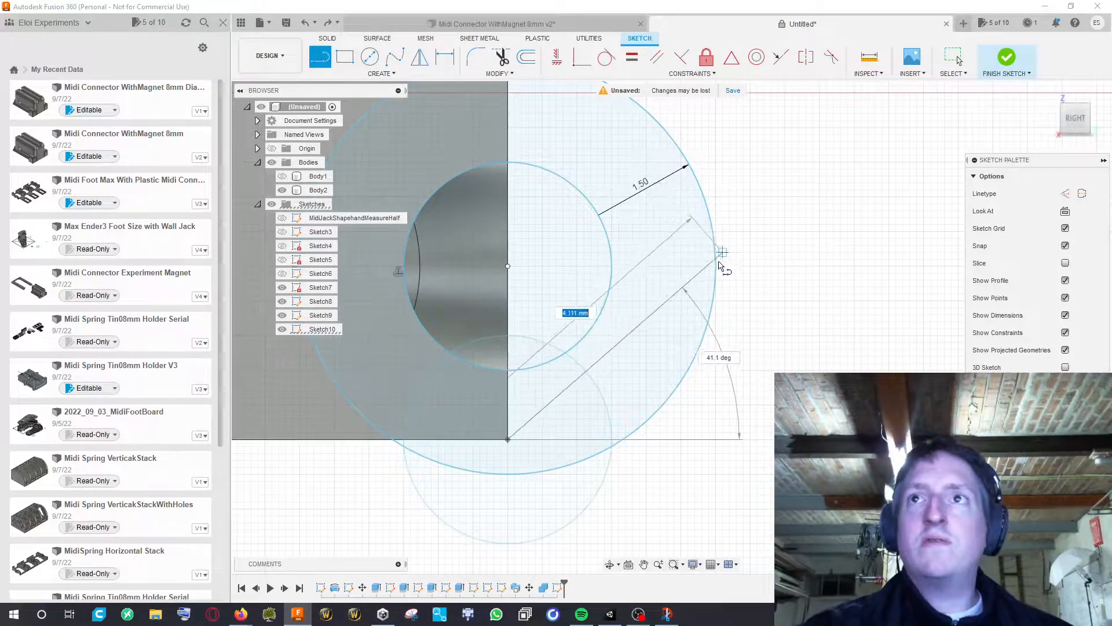
{"action": "key", "text": "Escape"}
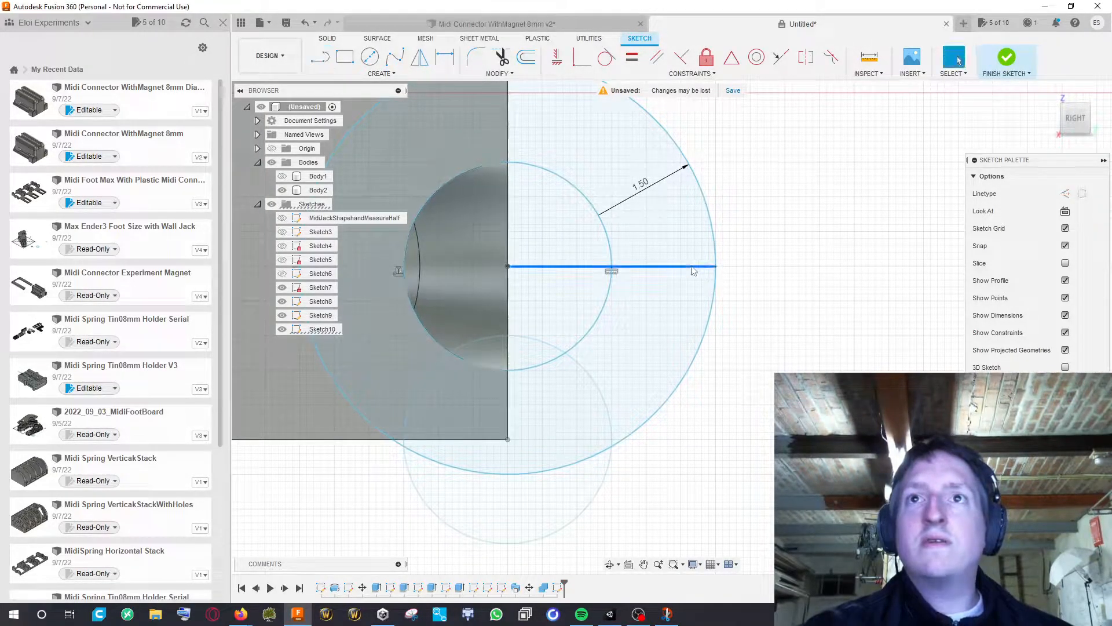
{"action": "left_click", "coordinate": [1065, 194]}
{"action": "left_click", "coordinate": [867, 257]}
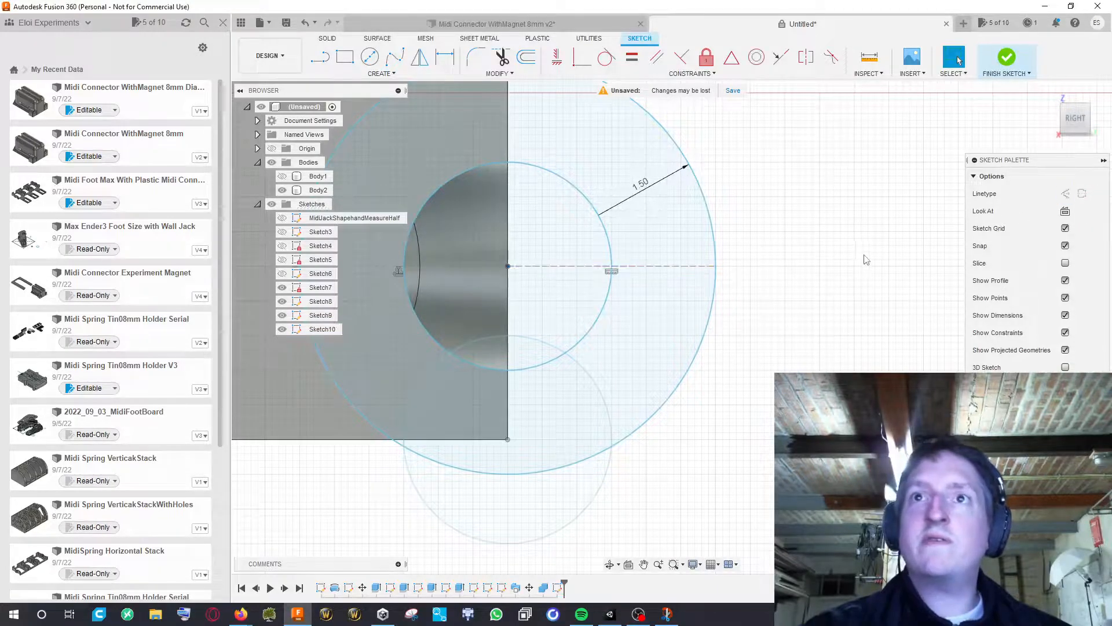
{"action": "middle_click_drag", "start_coordinate": [850, 254], "coordinate": [812, 250]}
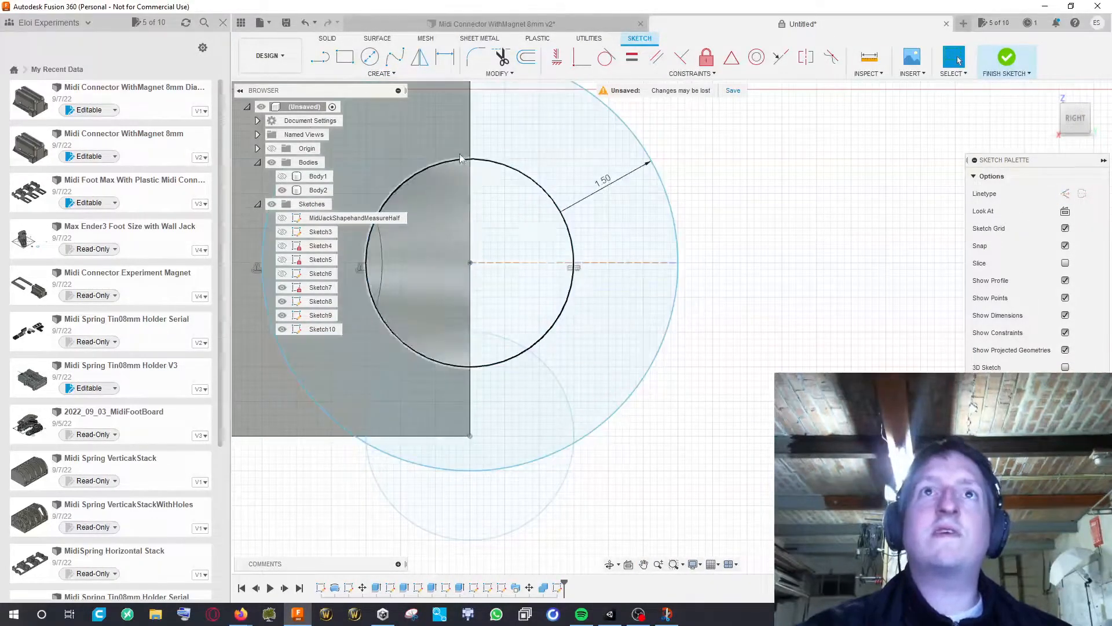
Draw a 2.5 mm vertical line tangent from the construction line's outer end, continuing horizontally to the block's corner
{"action": "left_click", "coordinate": [321, 56]}
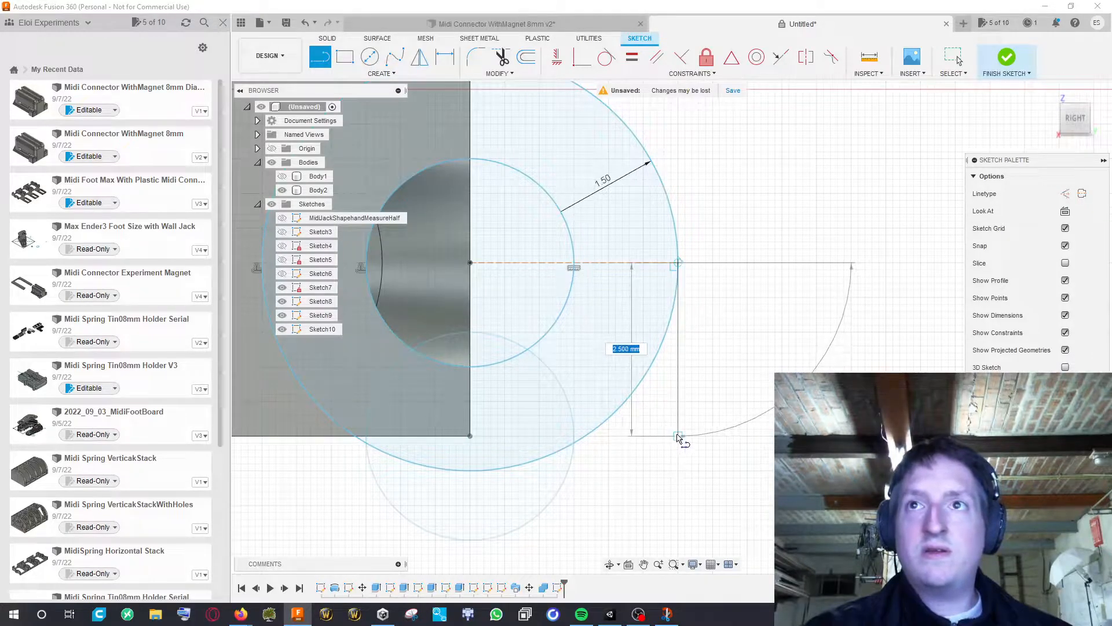
{"action": "left_click", "coordinate": [678, 436]}
{"action": "left_click", "coordinate": [470, 437]}
{"action": "key", "text": "Escape"}
{"action": "middle_click_drag", "start_coordinate": [745, 402], "coordinate": [774, 397]}
Draw a line from the block's corner along its lower edge to the outer circle's intersection inside the block
{"action": "key", "text": "t"}
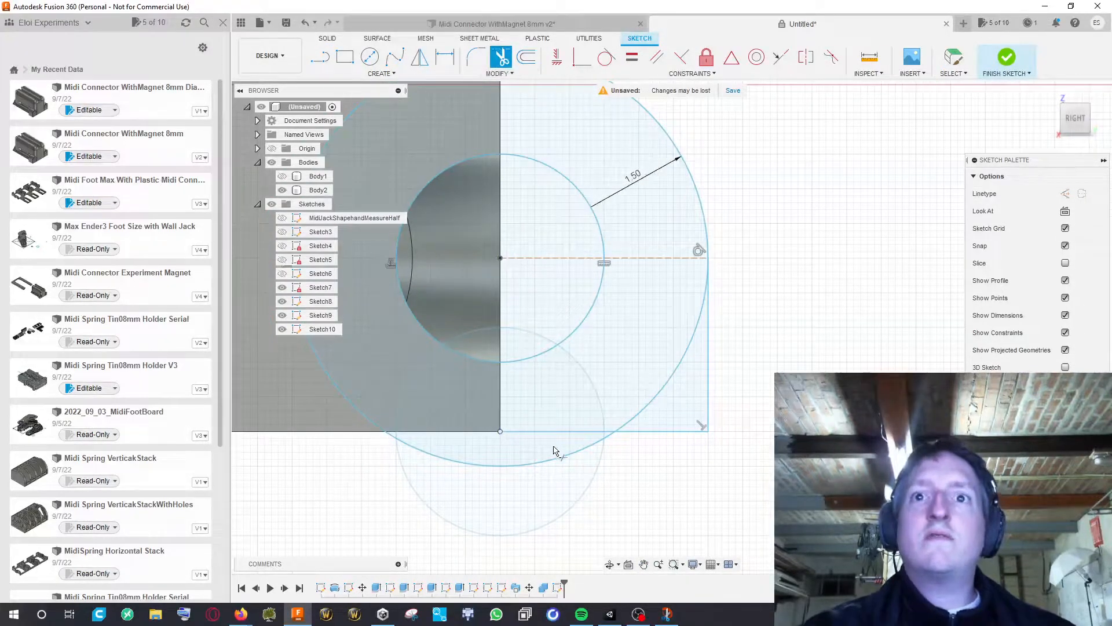
{"action": "key", "text": "Escape"}
{"action": "middle_click_drag", "start_coordinate": [552, 377], "coordinate": [658, 375]}
{"action": "middle_click_drag", "start_coordinate": [657, 268], "coordinate": [602, 266]}
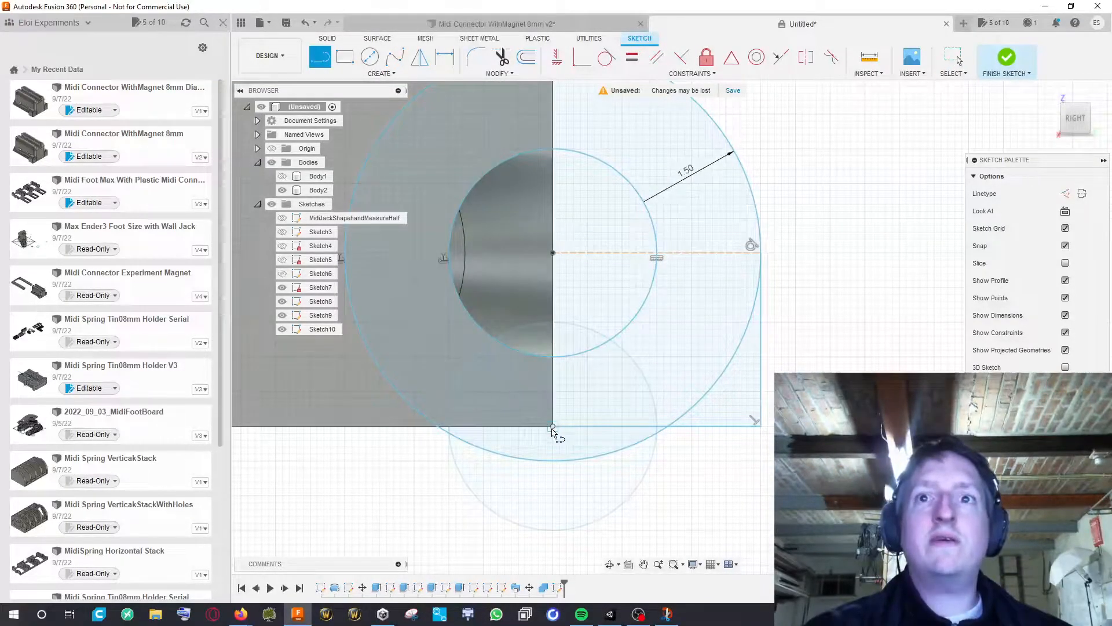
{"action": "left_click", "coordinate": [528, 426]}
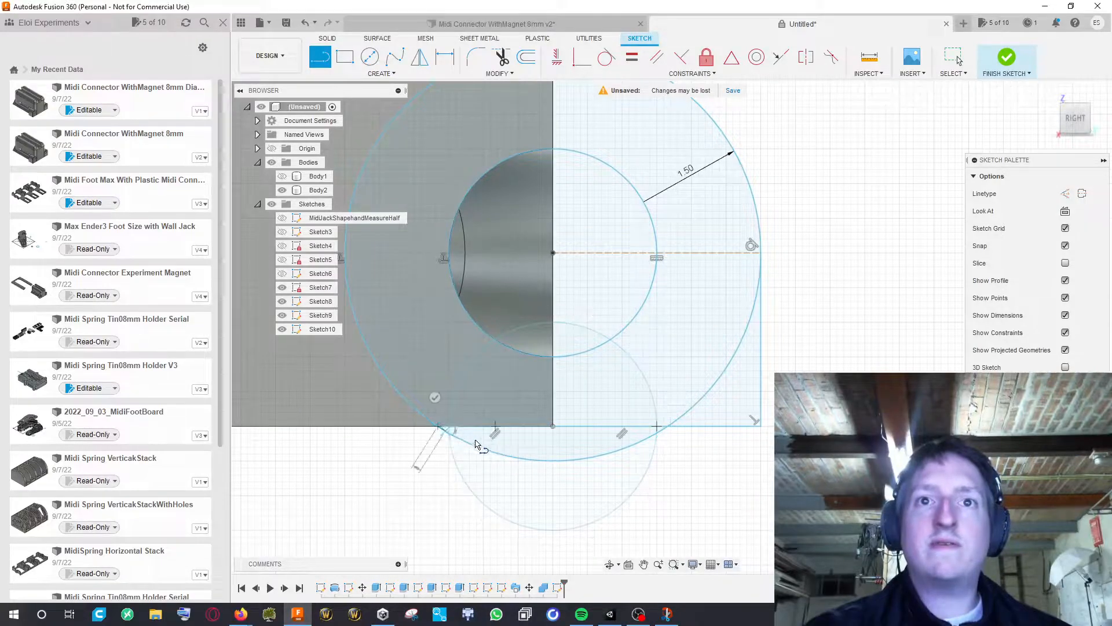
{"action": "left_click", "coordinate": [959, 60]}
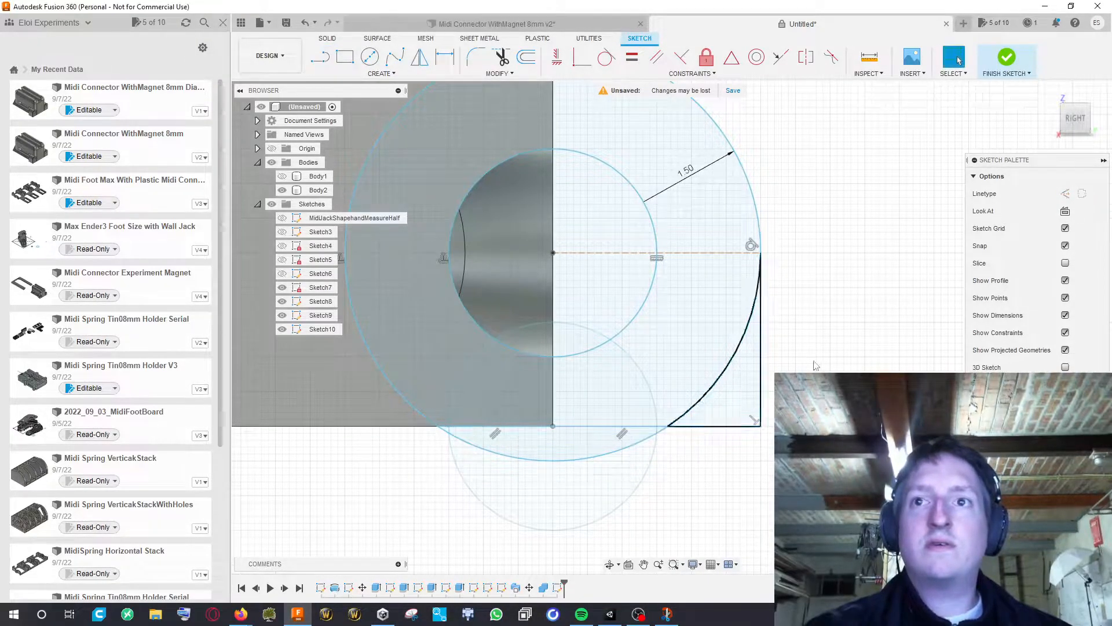
Trim away the outer circle's section below the block's lower edge
{"action": "middle_click_drag", "start_coordinate": [825, 340], "coordinate": [813, 338]}
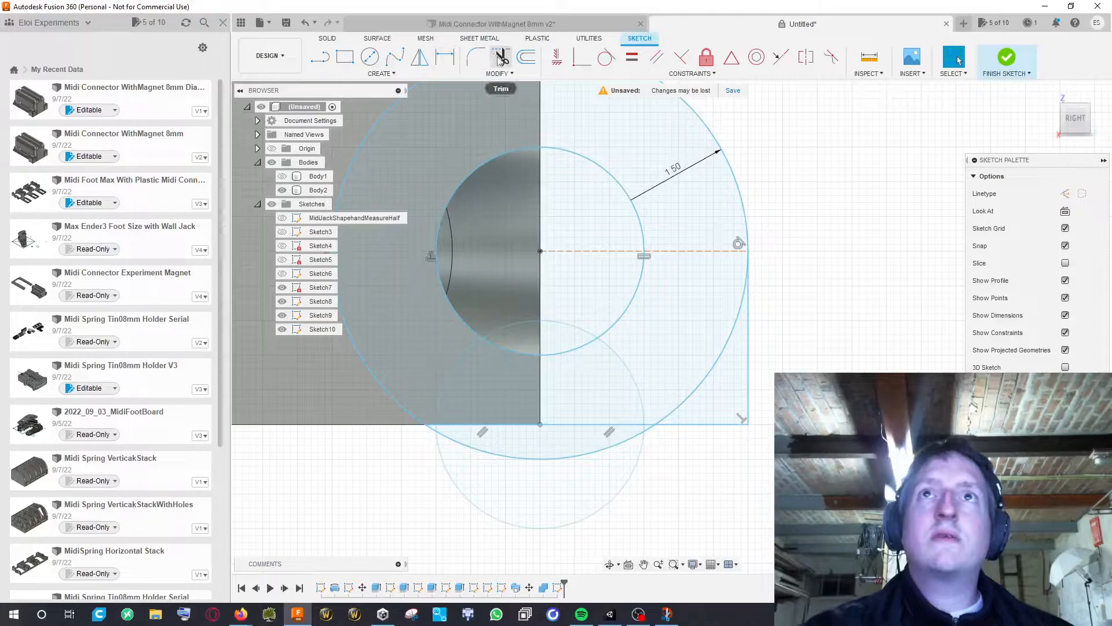
{"action": "left_click", "coordinate": [622, 449]}
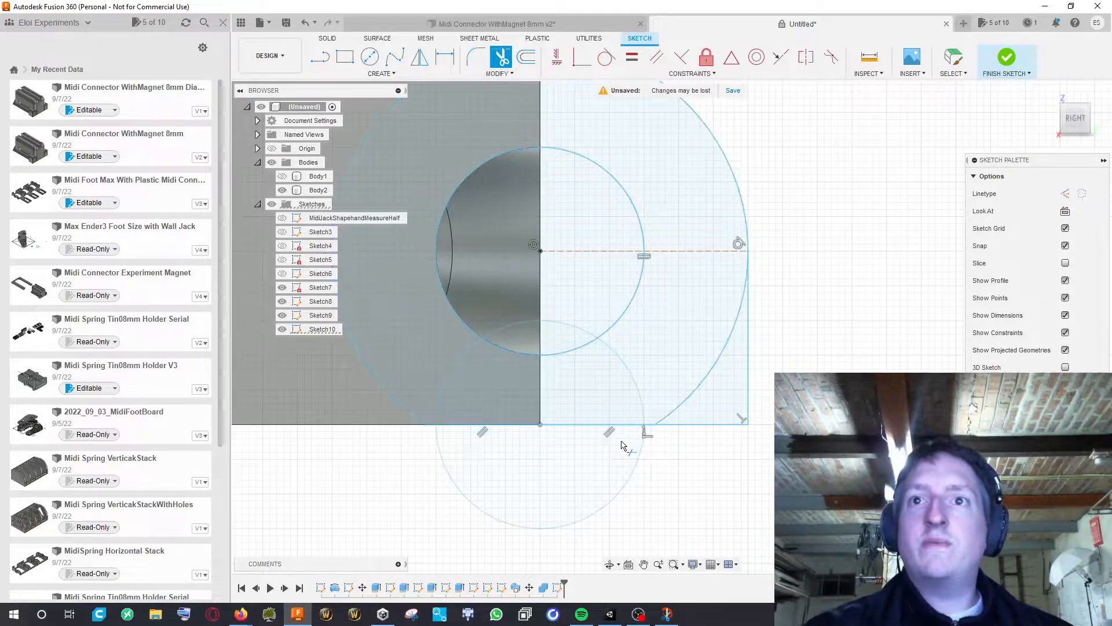
{"action": "mouse_move", "coordinate": [847, 334]}
{"action": "middle_mouse_down"}
{"action": "mouse_move", "coordinate": [845, 349]}
{"action": "mouse_move", "coordinate": [850, 325]}
{"action": "mouse_move", "coordinate": [872, 325]}
{"action": "middle_mouse_up"}
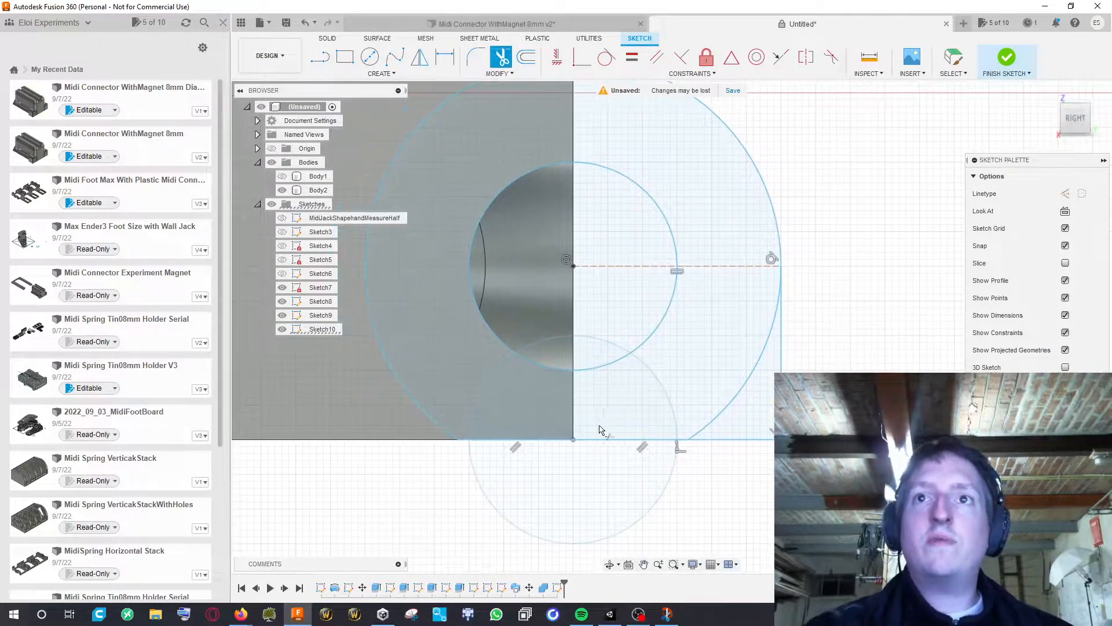
Extrude the ring around the groove opening together with its outer corner profile by -3.5 mm along the groove
{"action": "mouse_move", "coordinate": [797, 330]}
{"action": "middle_mouse_down", "text": "shift"}
{"action": "mouse_move", "coordinate": [792, 360]}
{"action": "mouse_move", "coordinate": [788, 341]}
{"action": "mouse_move", "coordinate": [849, 309]}
{"action": "mouse_move", "coordinate": [761, 349]}
{"action": "middle_mouse_up", "text": "shift"}
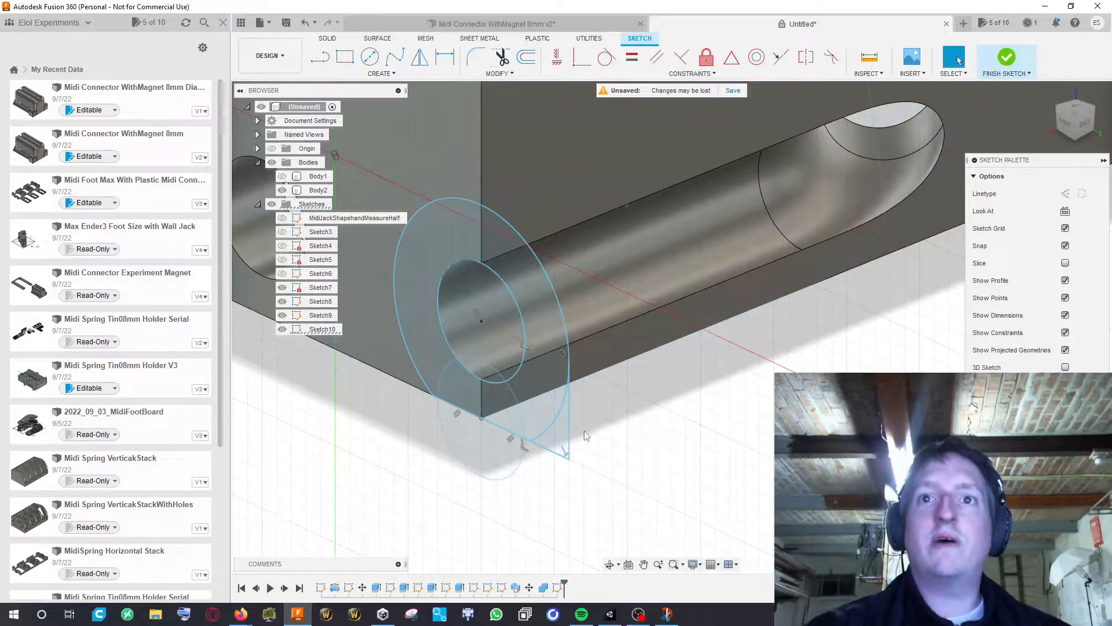
{"action": "key", "text": "e"}
{"action": "left_click", "coordinate": [559, 442]}
{"action": "left_click", "coordinate": [547, 414]}
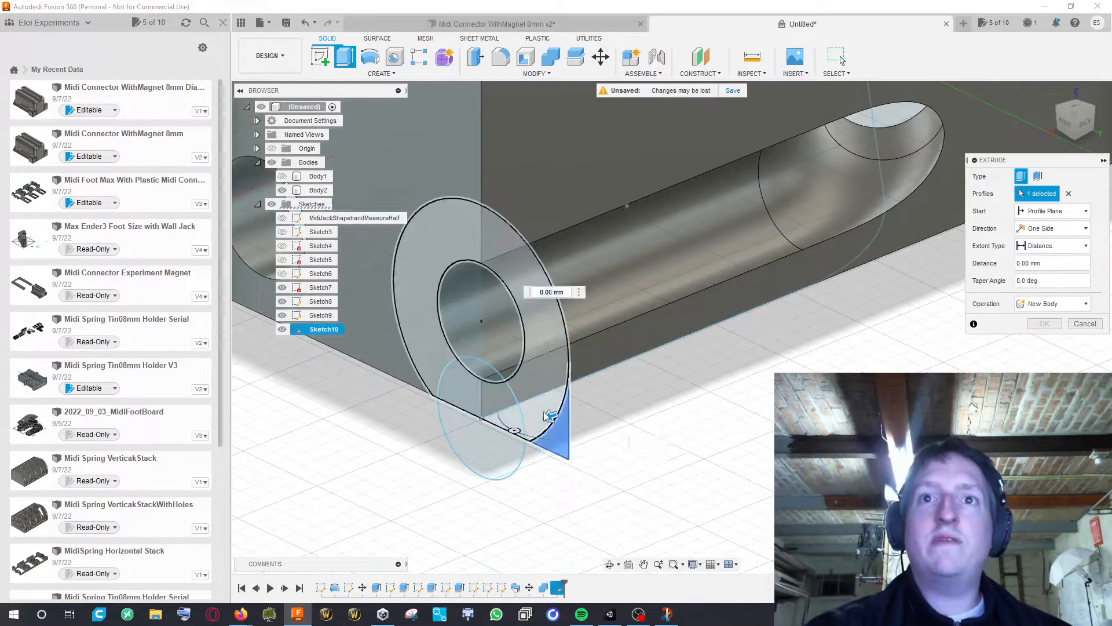
{"action": "middle_click_drag", "start_coordinate": [713, 390], "coordinate": [673, 400], "text": "shift"}
{"action": "left_click_drag", "start_coordinate": [477, 255], "coordinate": [604, 256]}
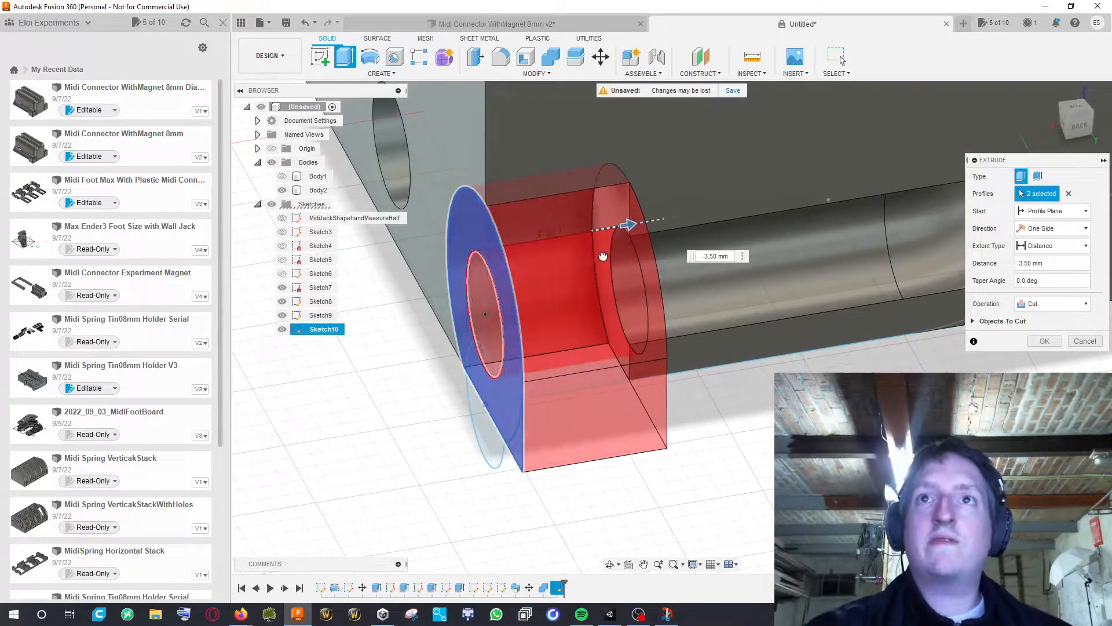
Set the extrusion's operation to Join and check the collar's shape around the groove
{"action": "left_click", "coordinate": [1068, 311]}
{"action": "left_click", "coordinate": [1037, 318]}
{"action": "middle_click_drag", "start_coordinate": [628, 260], "coordinate": [561, 286]}
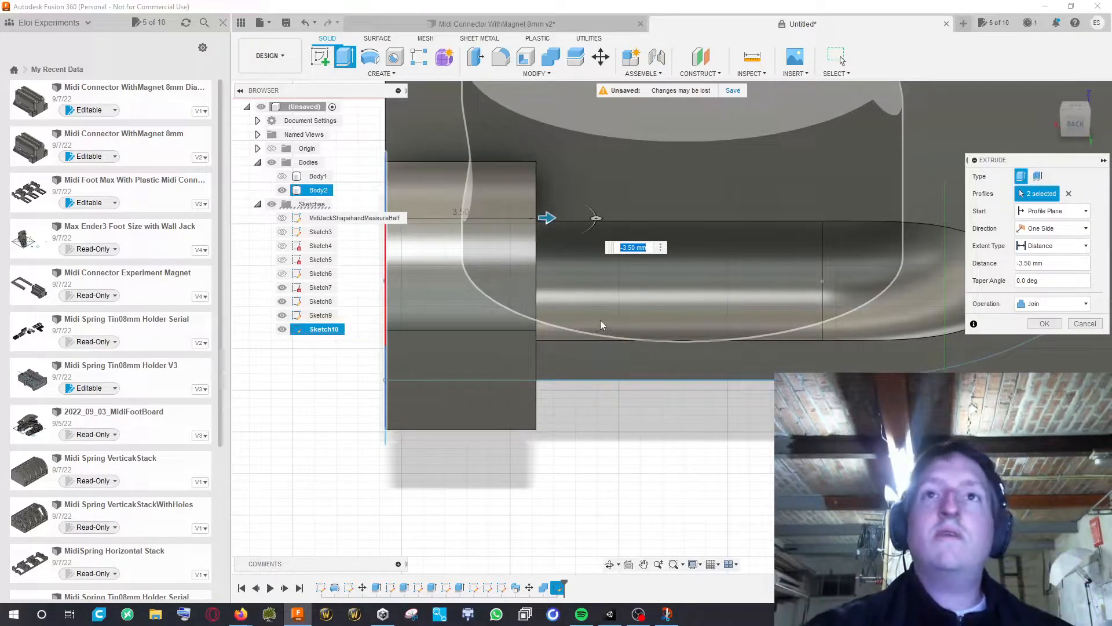
{"action": "middle_click_drag", "start_coordinate": [601, 324], "coordinate": [584, 323]}
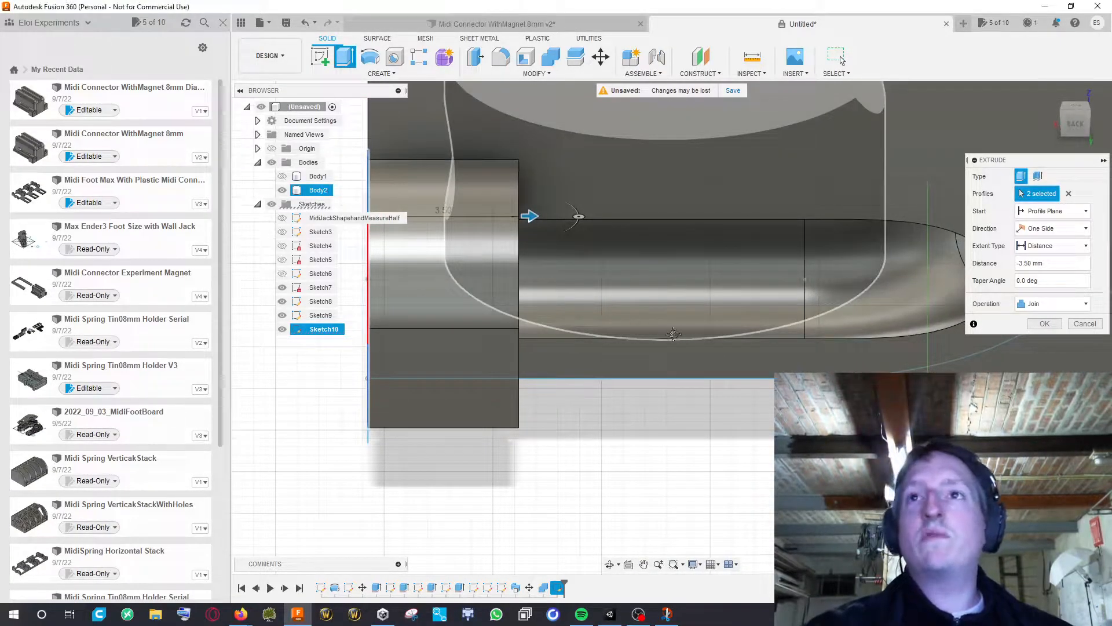
{"action": "middle_click_drag", "start_coordinate": [676, 335], "coordinate": [618, 331]}
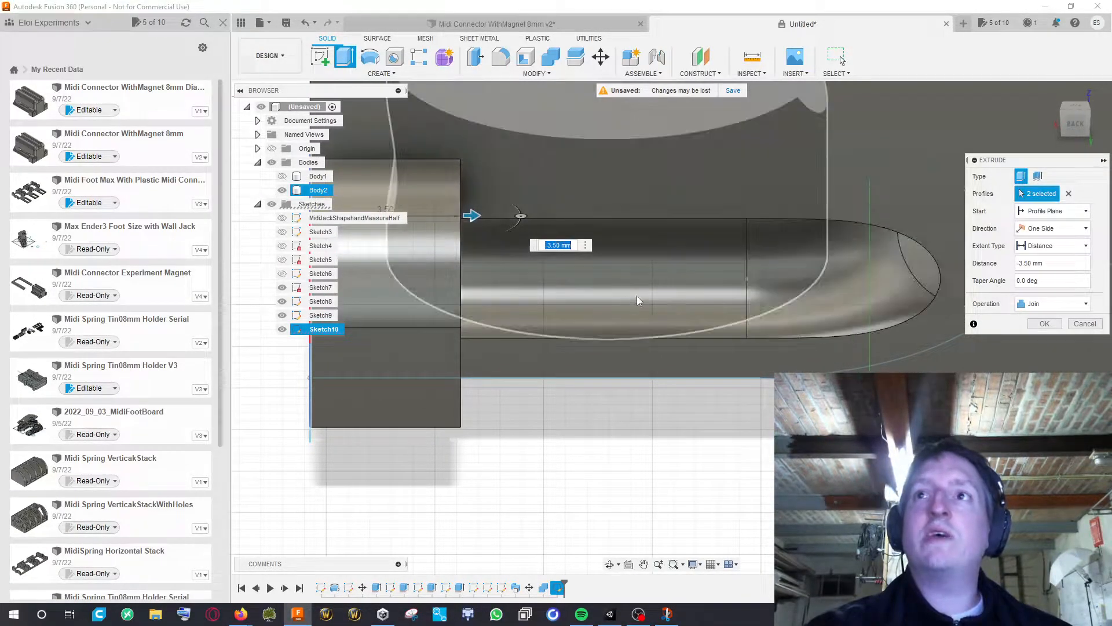
{"action": "middle_click_drag", "start_coordinate": [820, 265], "coordinate": [771, 337], "text": "shift"}
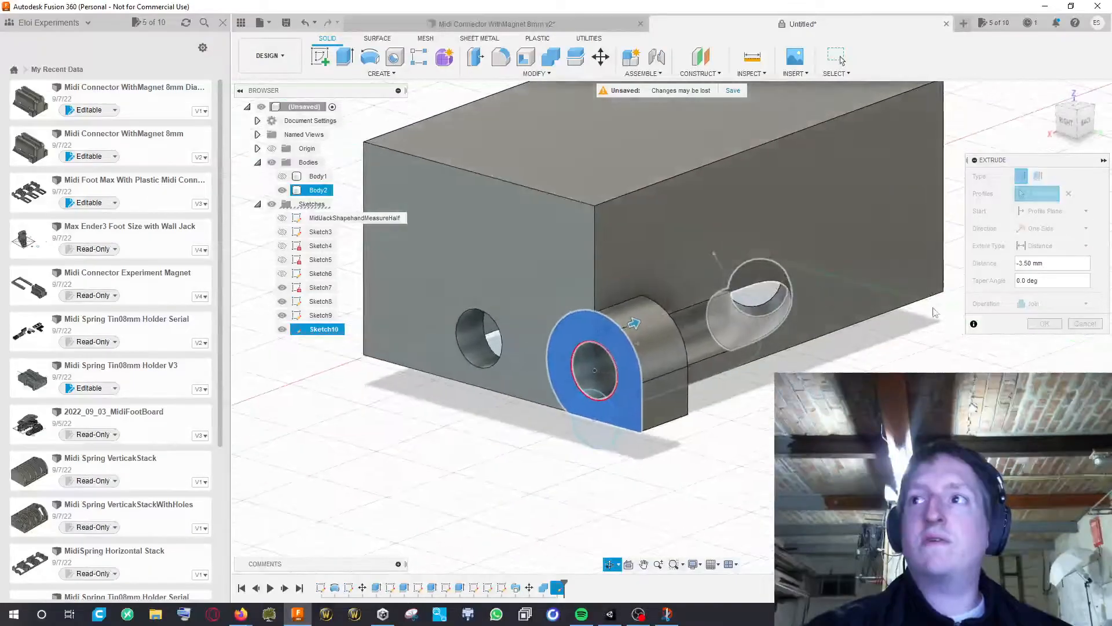
Complete the joined extrusion of the rounded lug profile around the small hole with a distance of -3.50 mm
{"action": "key", "text": "Return"}
{"action": "middle_click_drag", "start_coordinate": [935, 343], "coordinate": [727, 282], "text": "shift"}
{"action": "left_click", "coordinate": [770, 212]}
{"action": "middle_click_drag", "start_coordinate": [766, 194], "coordinate": [696, 231]}
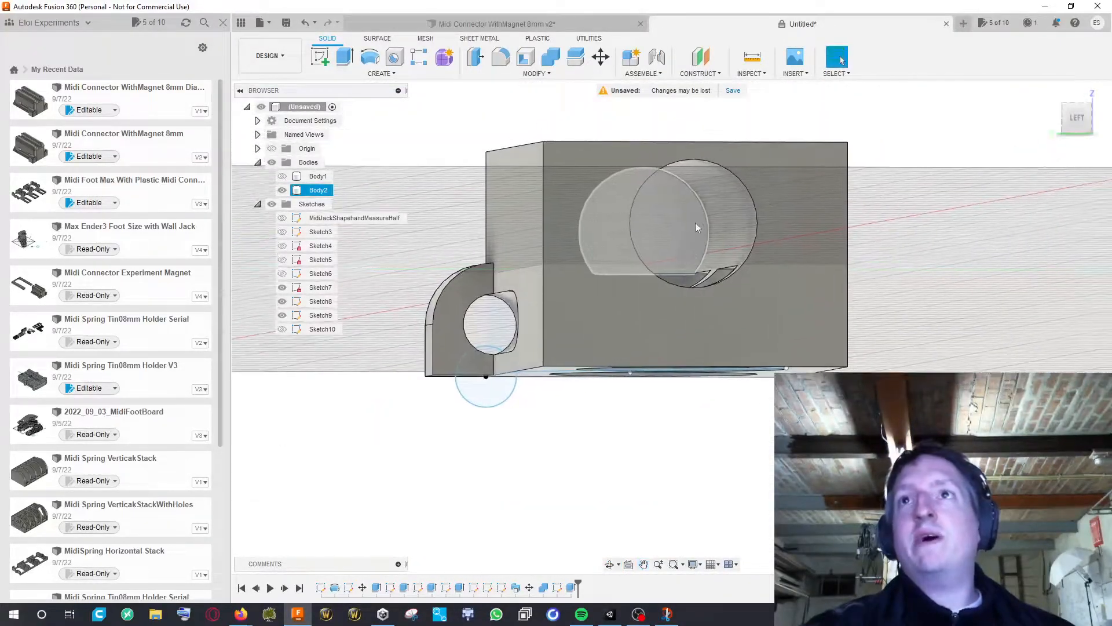
Start a new sketch on the block's end face that contains the large round hole
{"action": "mouse_move", "coordinate": [721, 179]}
{"action": "middle_mouse_down", "text": "shift"}
{"action": "mouse_move", "coordinate": [684, 202]}
{"action": "mouse_move", "coordinate": [718, 181]}
{"action": "middle_mouse_up", "text": "shift"}
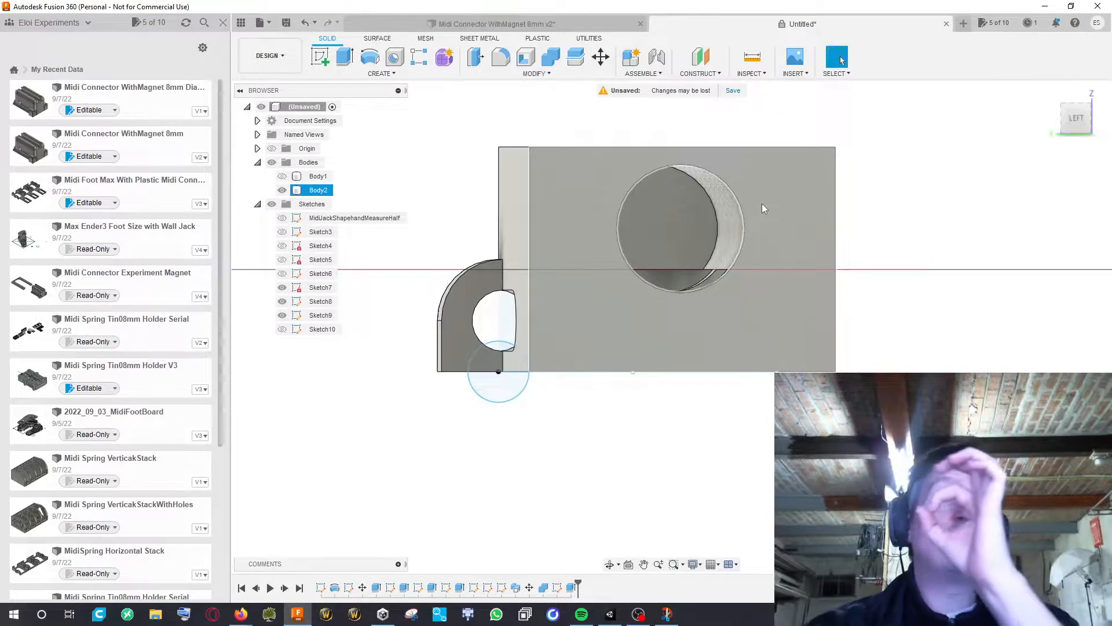
{"action": "middle_click_drag", "start_coordinate": [871, 207], "coordinate": [814, 230]}
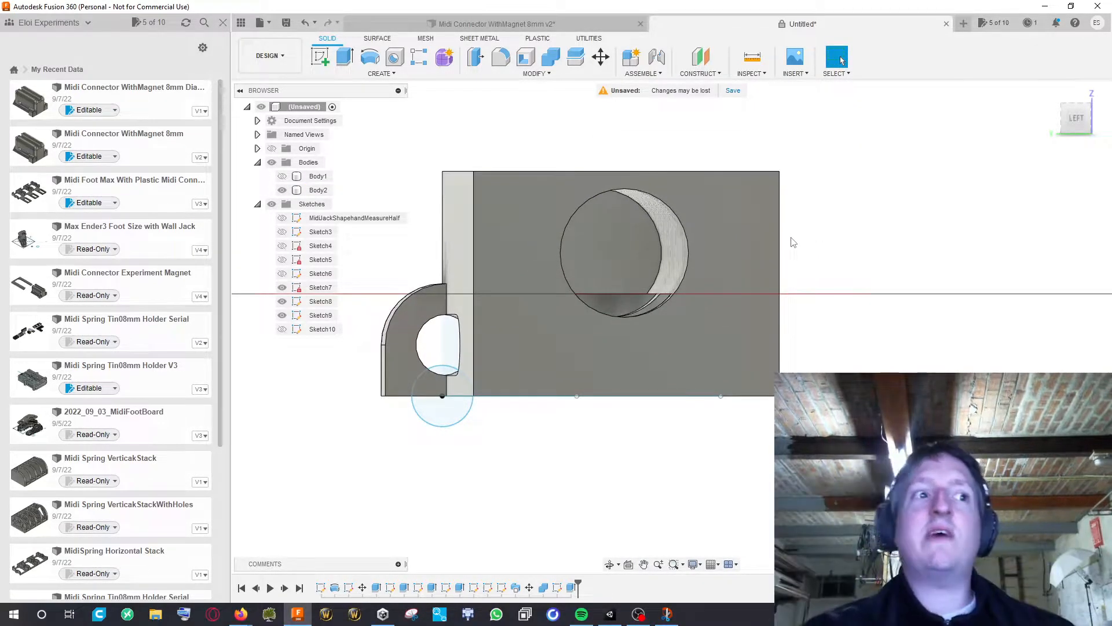
{"action": "middle_click_drag", "start_coordinate": [839, 226], "coordinate": [832, 226]}
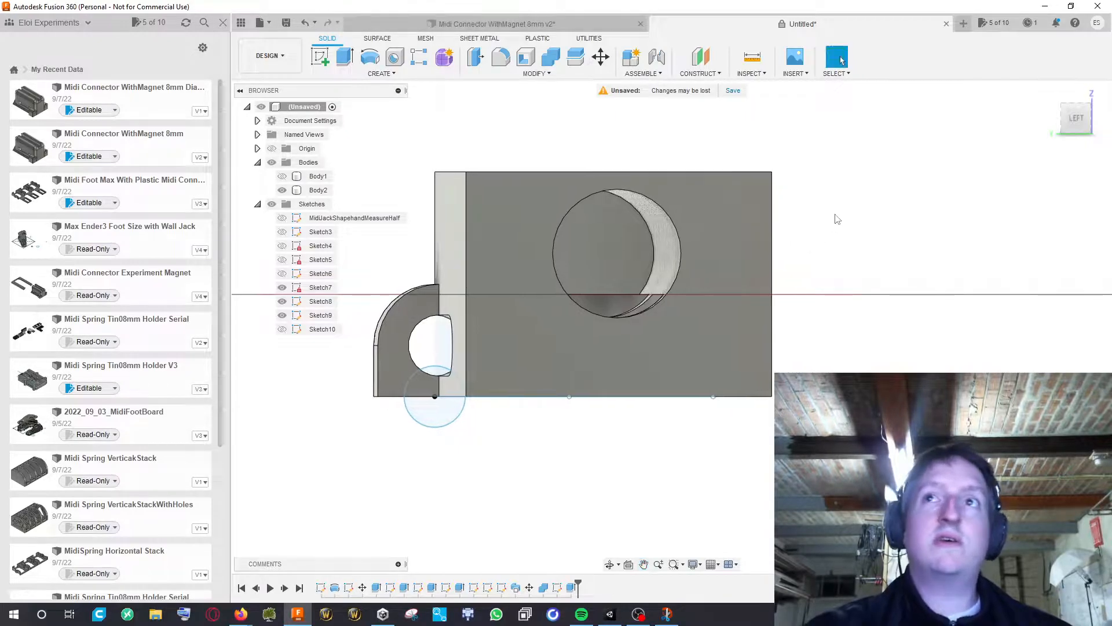
{"action": "left_click", "coordinate": [1073, 127]}
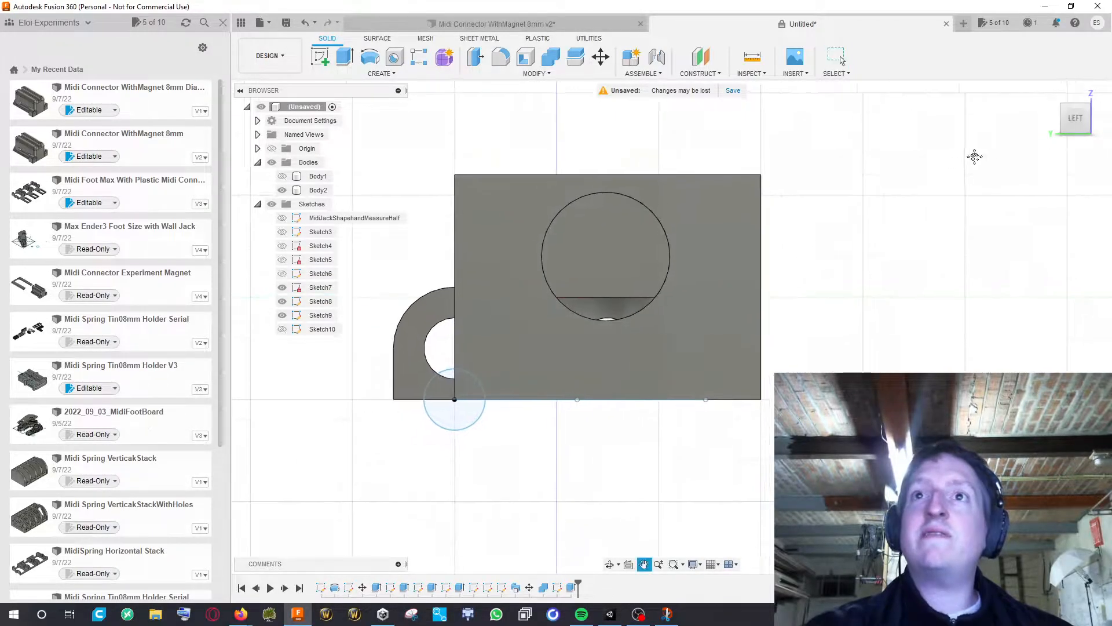
{"action": "left_click", "coordinate": [320, 56]}
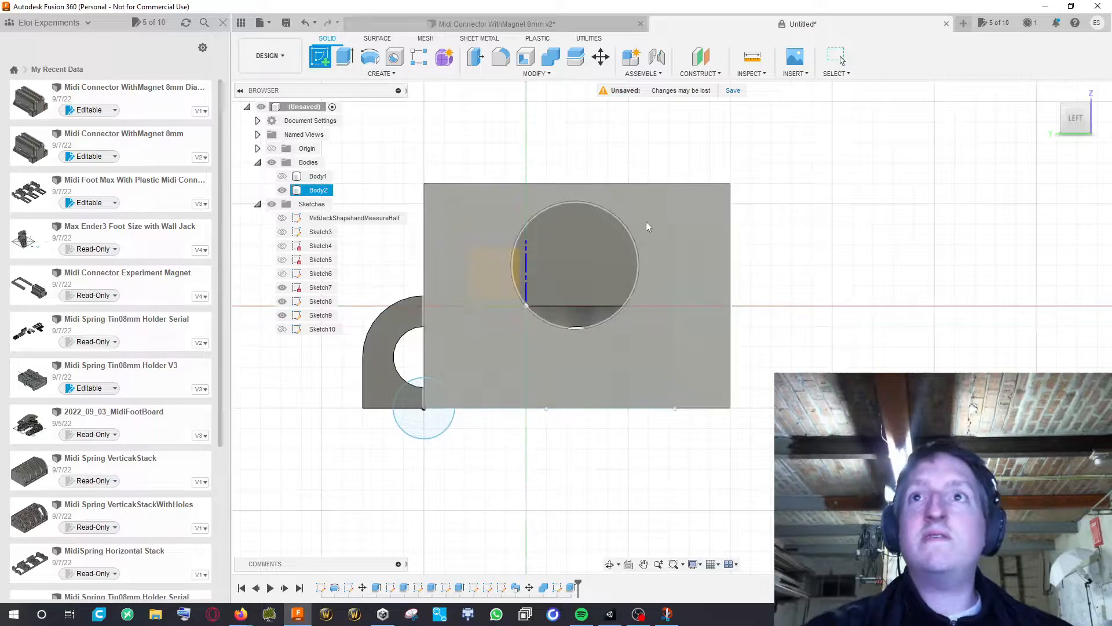
{"action": "left_click", "coordinate": [645, 228]}
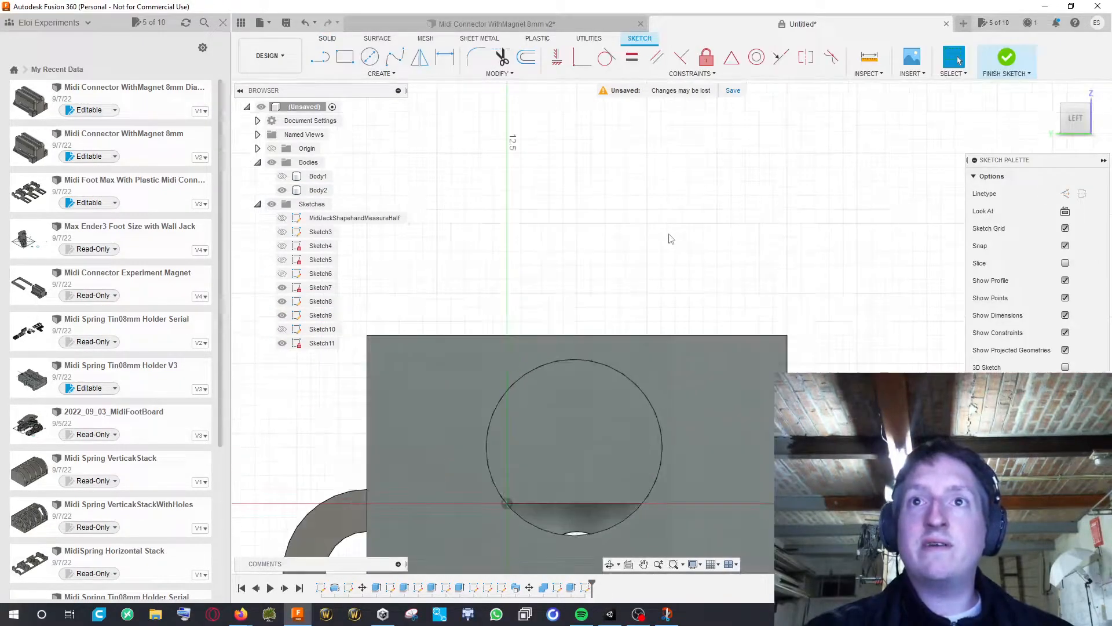
{"action": "left_click", "coordinate": [381, 73]}
{"action": "mouse_move", "coordinate": [353, 99]}
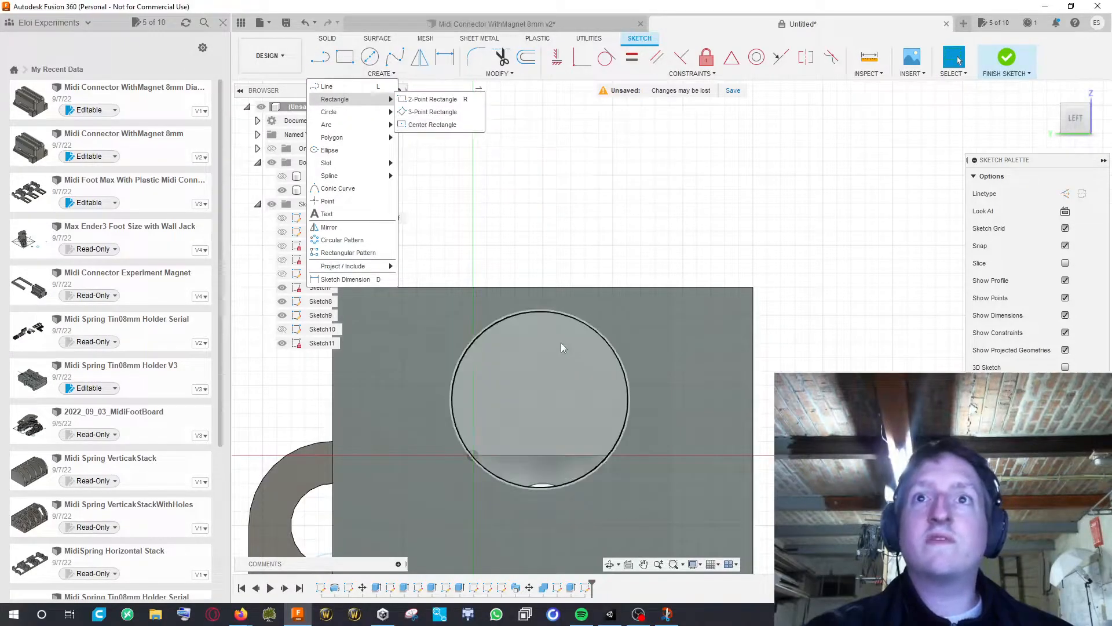
{"action": "scroll", "coordinate": [538, 314], "scroll_direction": "up", "scroll_amount": 2}
{"action": "scroll", "coordinate": [538, 314], "scroll_direction": "up", "scroll_amount": 3}
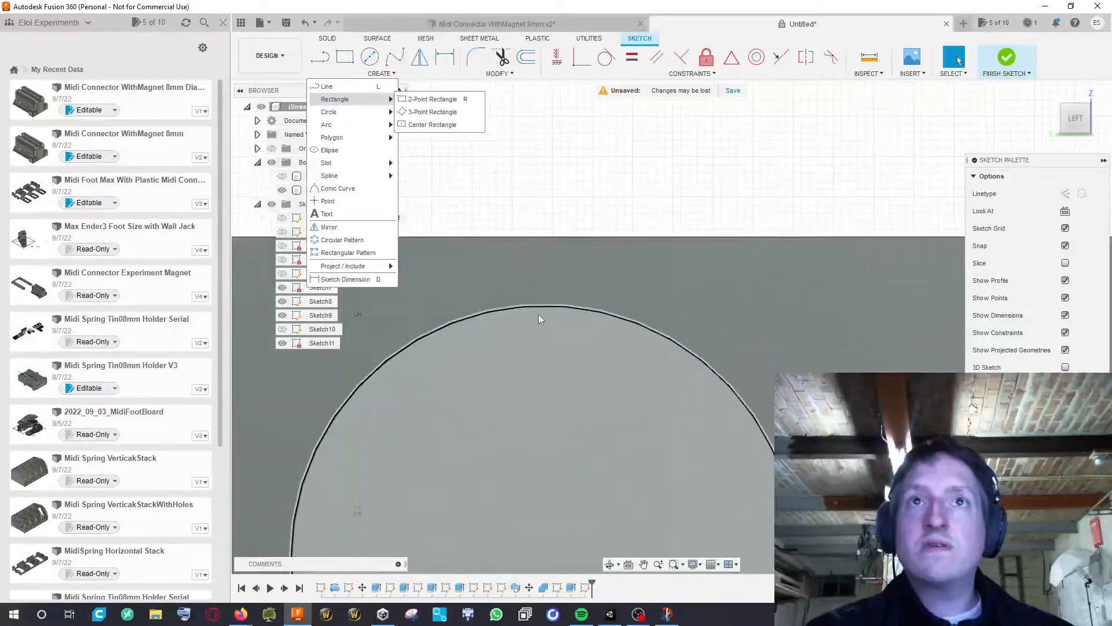
{"action": "left_click", "coordinate": [432, 112]}
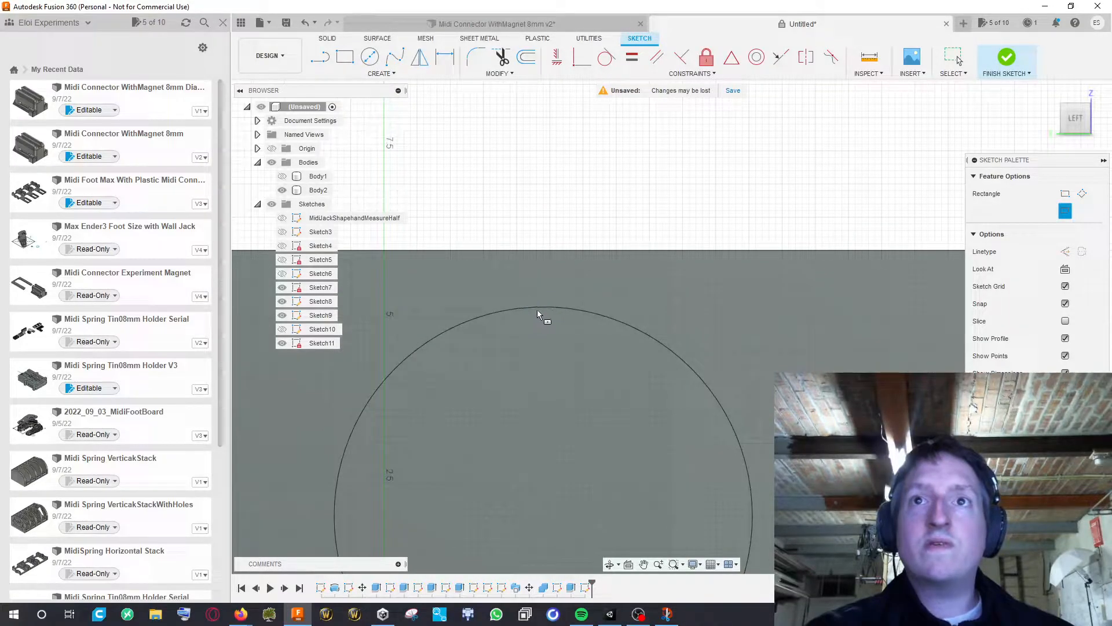
{"action": "scroll", "coordinate": [541, 311], "scroll_direction": "down", "scroll_amount": 3}
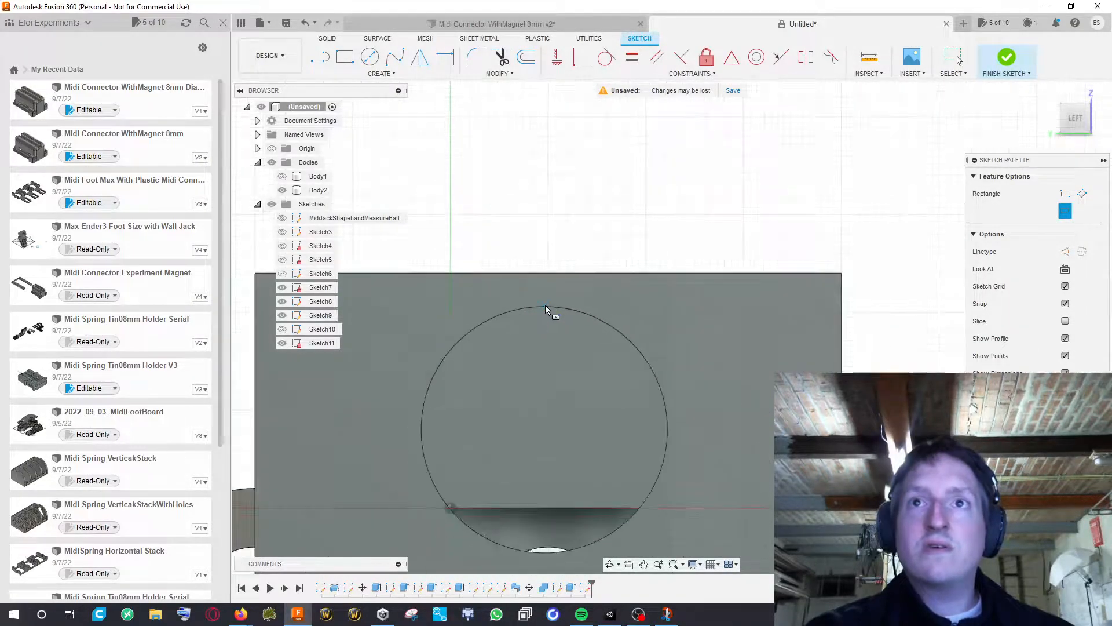
{"action": "key", "text": "Escape"}
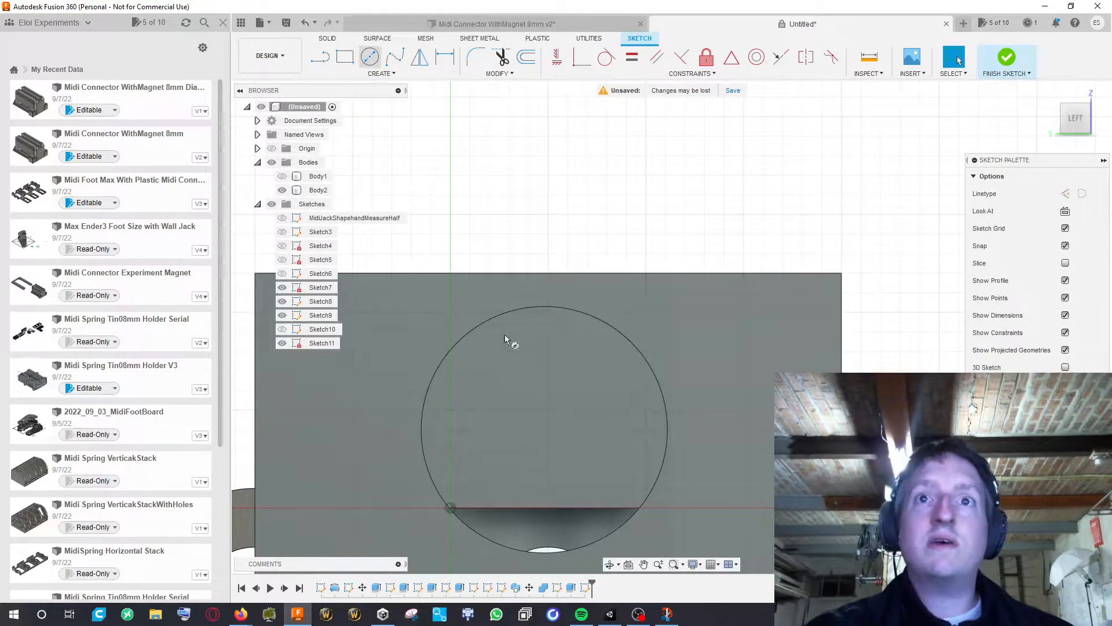
{"action": "key", "text": "c"}
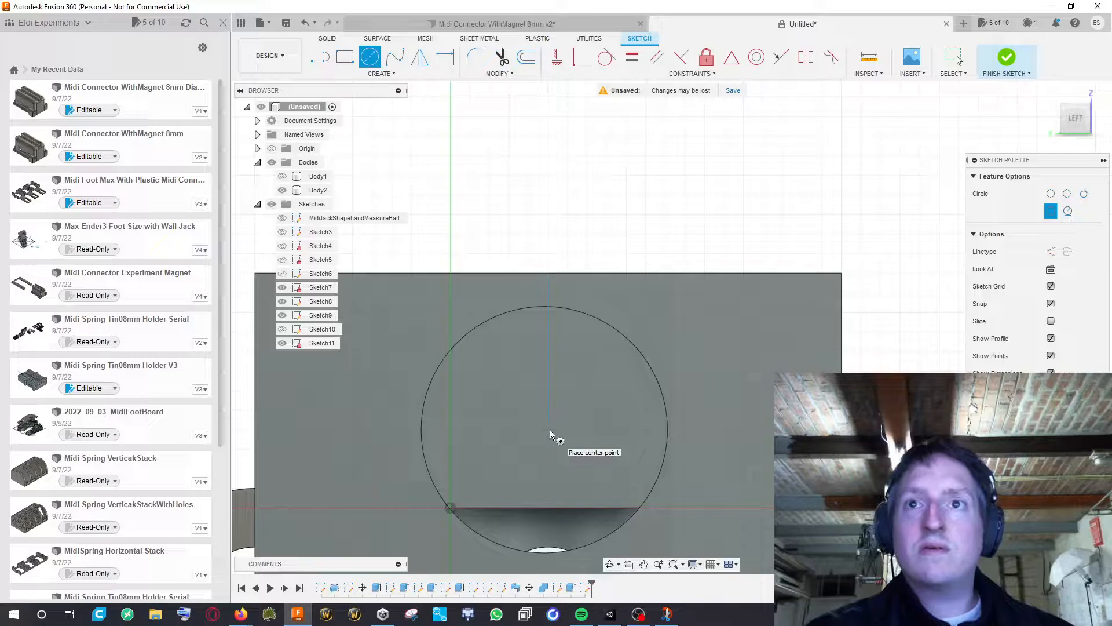
{"action": "key", "text": "Escape"}
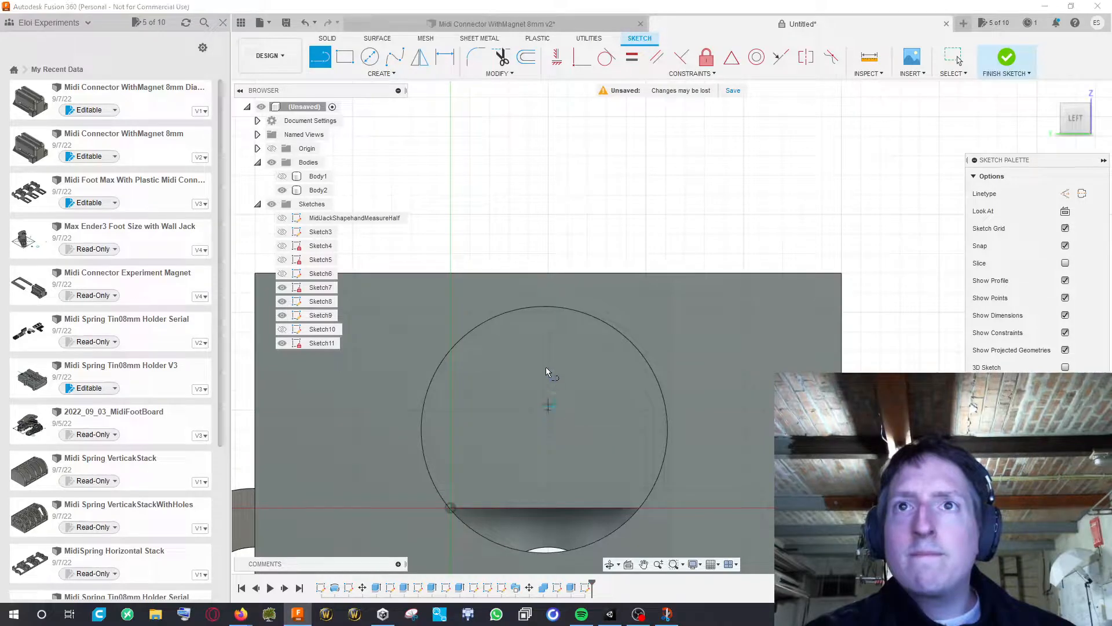
Draw a vertical line inside the large hole up to its highest point and a center rectangle there, about 1.4 by 3.2 mm
{"action": "double_click", "coordinate": [547, 304]}
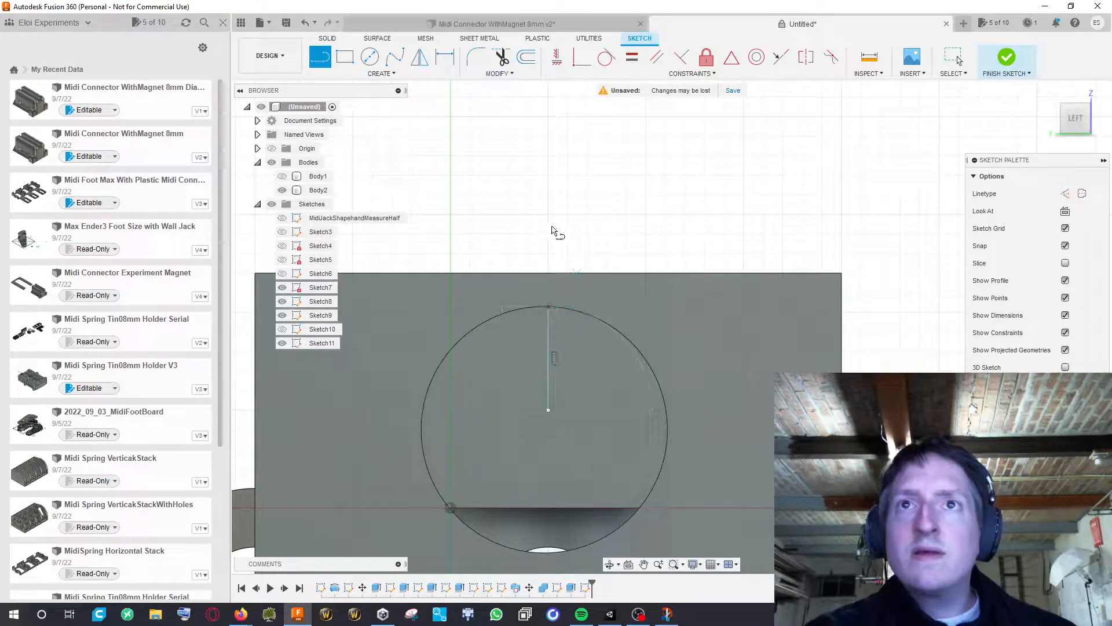
{"action": "key", "text": "c"}
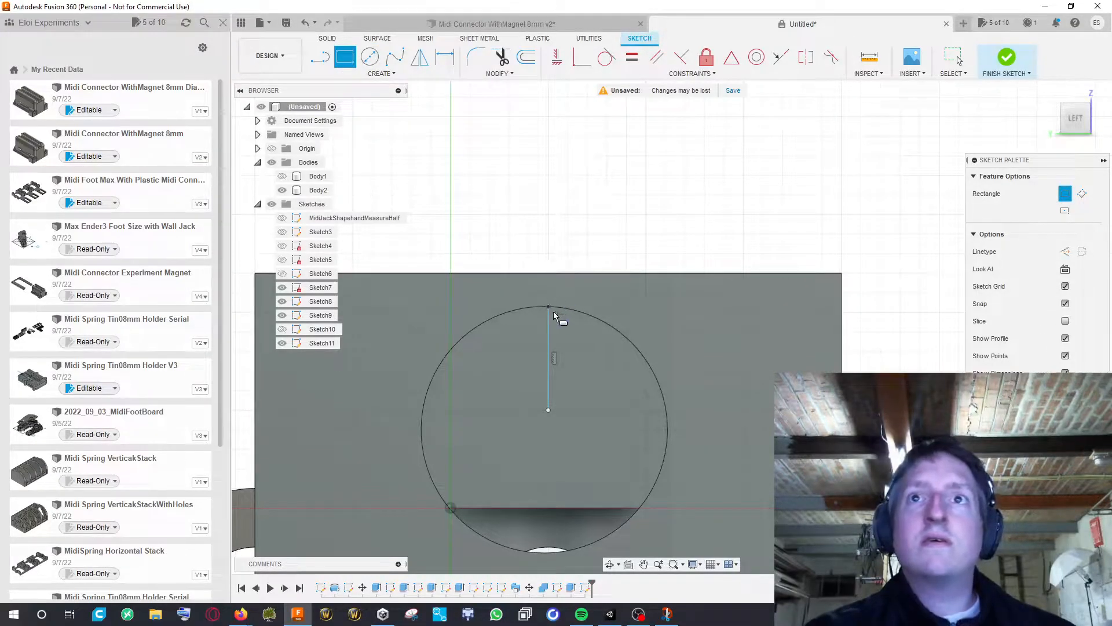
{"action": "left_click", "coordinate": [402, 74]}
{"action": "mouse_move", "coordinate": [383, 112]}
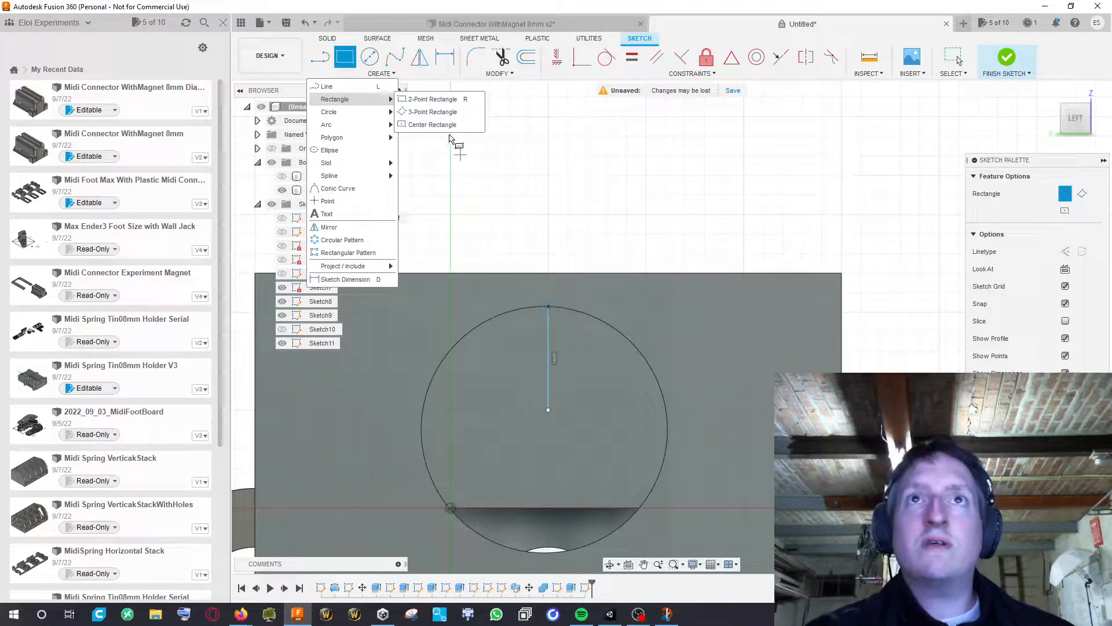
{"action": "left_click", "coordinate": [433, 125]}
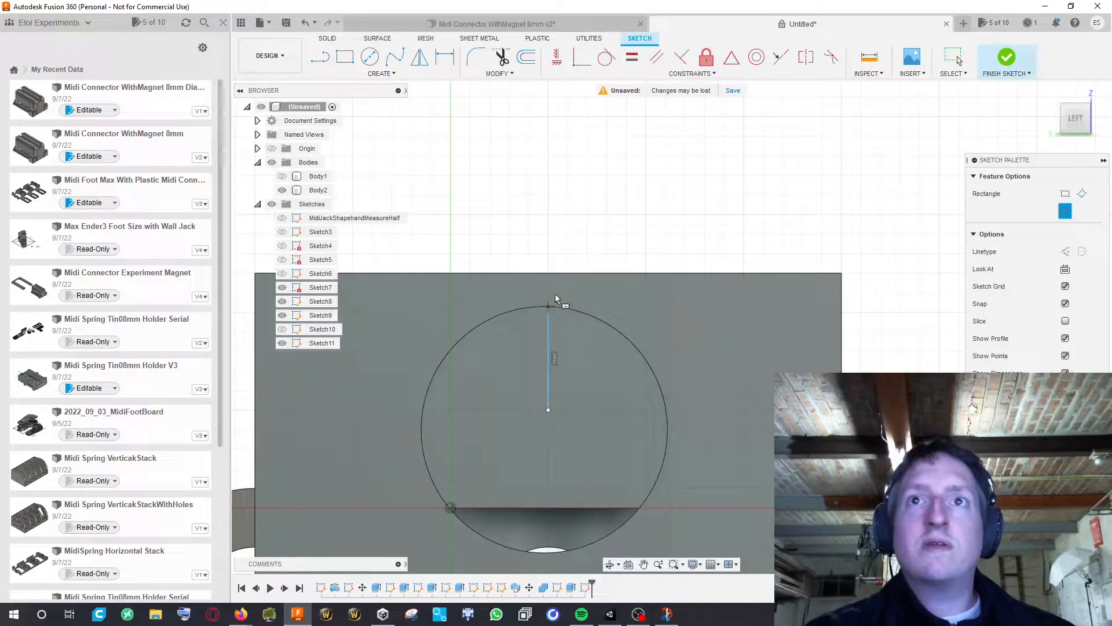
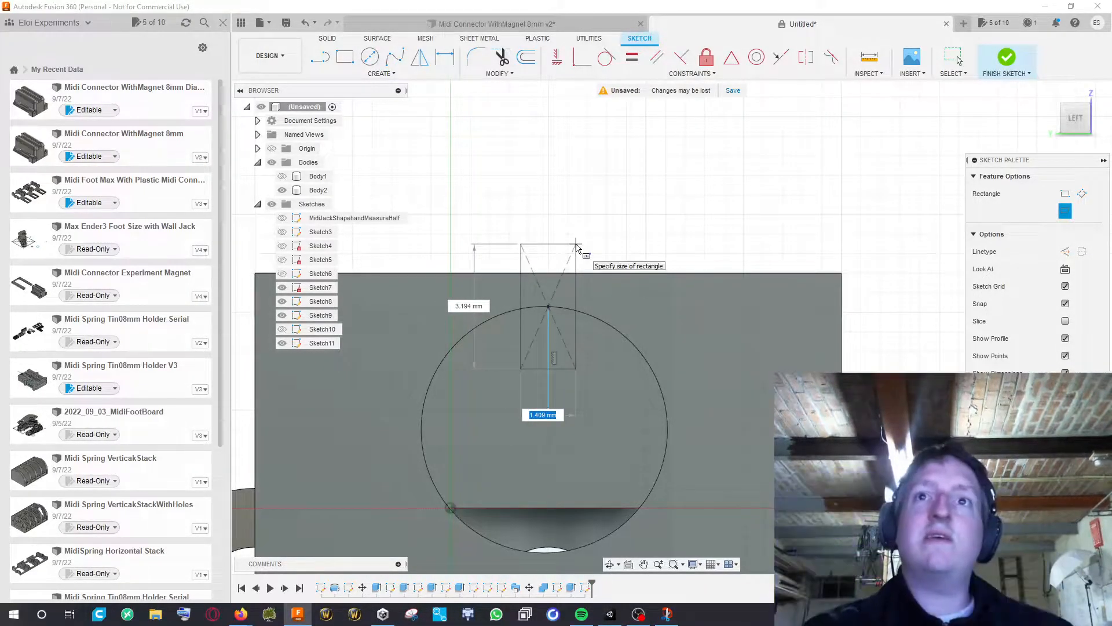
{"action": "left_click", "coordinate": [578, 249]}
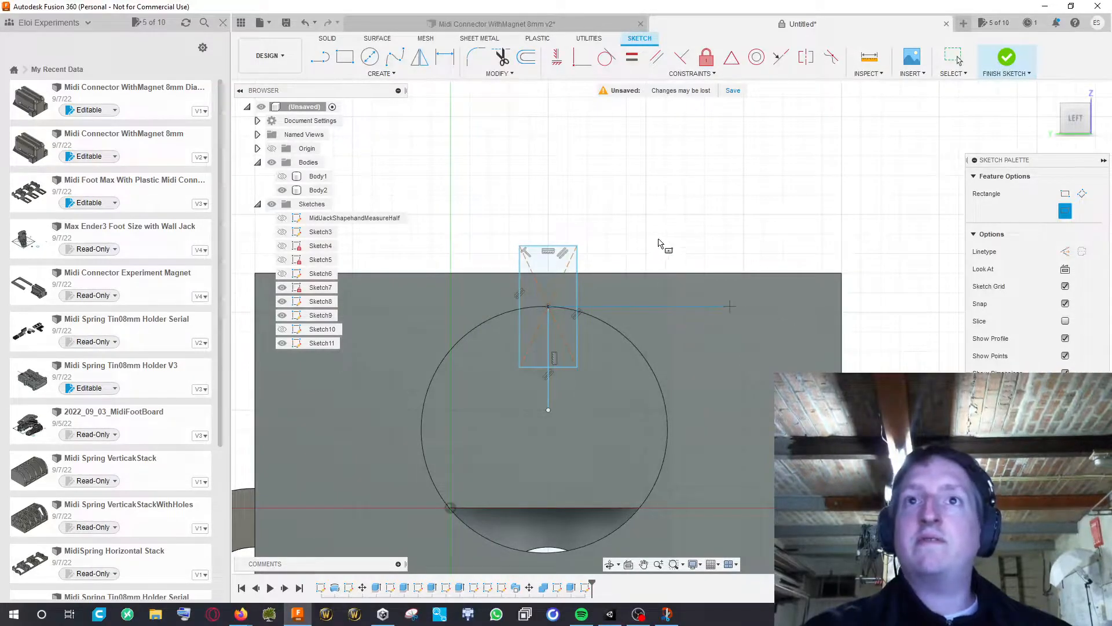
Extrude the small profile between the large hole and the block's upper edge by -22 mm as a cut
{"action": "middle_click_drag", "start_coordinate": [684, 242], "coordinate": [694, 242]}
{"action": "middle_click_drag", "start_coordinate": [753, 222], "coordinate": [565, 342], "text": "shift"}
{"action": "scroll", "coordinate": [754, 218], "scroll_direction": "down", "scroll_amount": 4}
{"action": "key", "text": "e"}
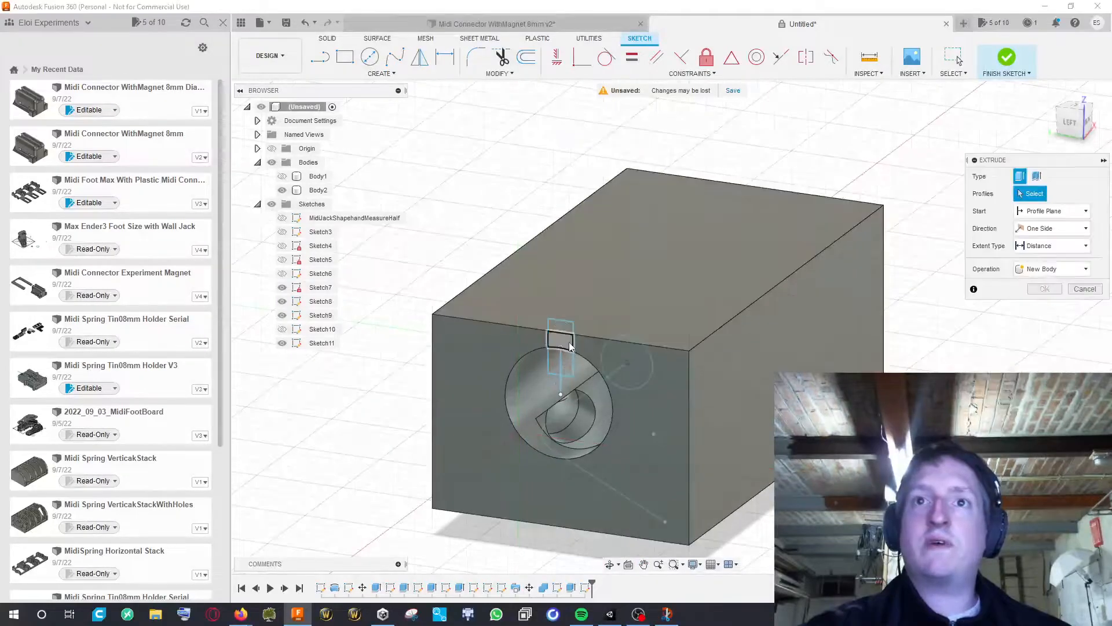
{"action": "left_click", "coordinate": [569, 340]}
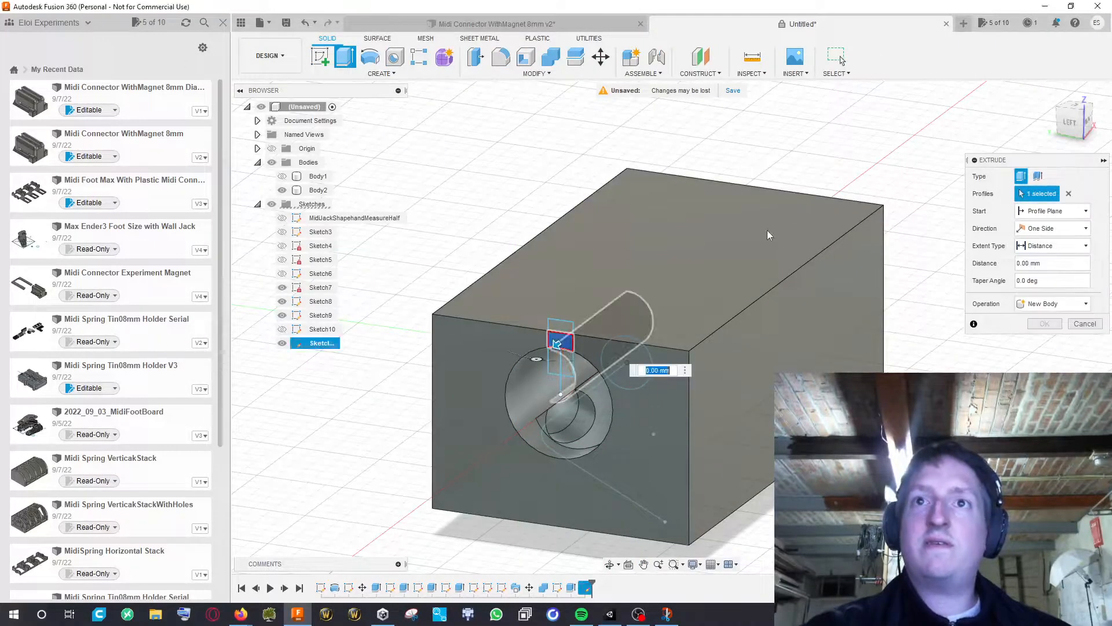
{"action": "middle_click_drag", "start_coordinate": [770, 236], "coordinate": [746, 250], "text": "shift"}
{"action": "left_click_drag", "start_coordinate": [442, 427], "coordinate": [729, 283]}
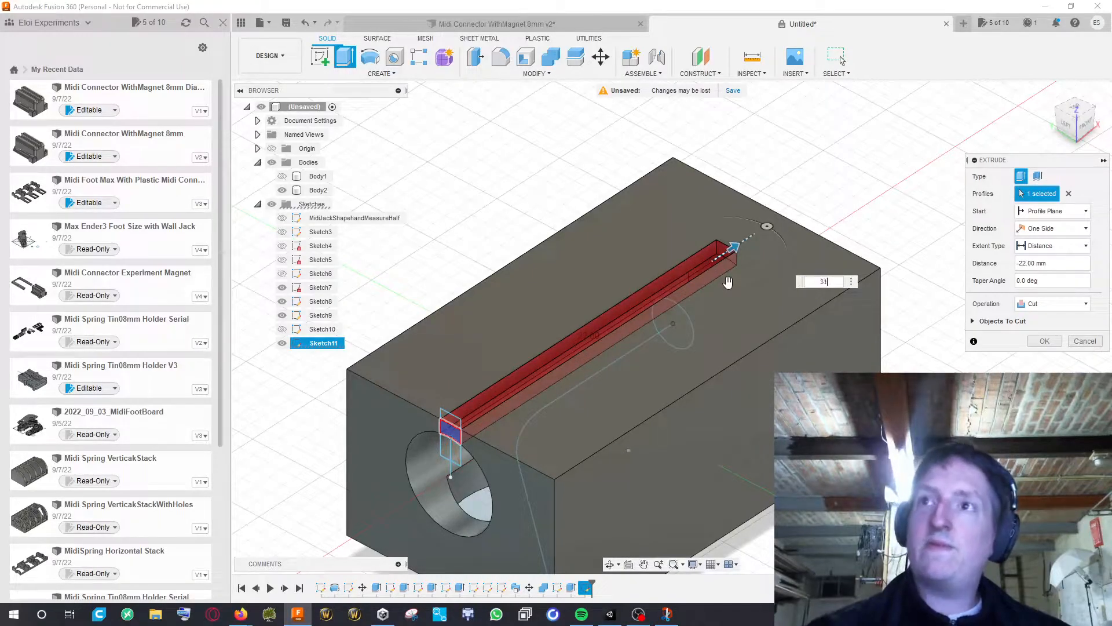
{"action": "type", "text": "31"}
{"action": "key", "text": "BackSpace"}
{"action": "key", "text": "BackSpace"}
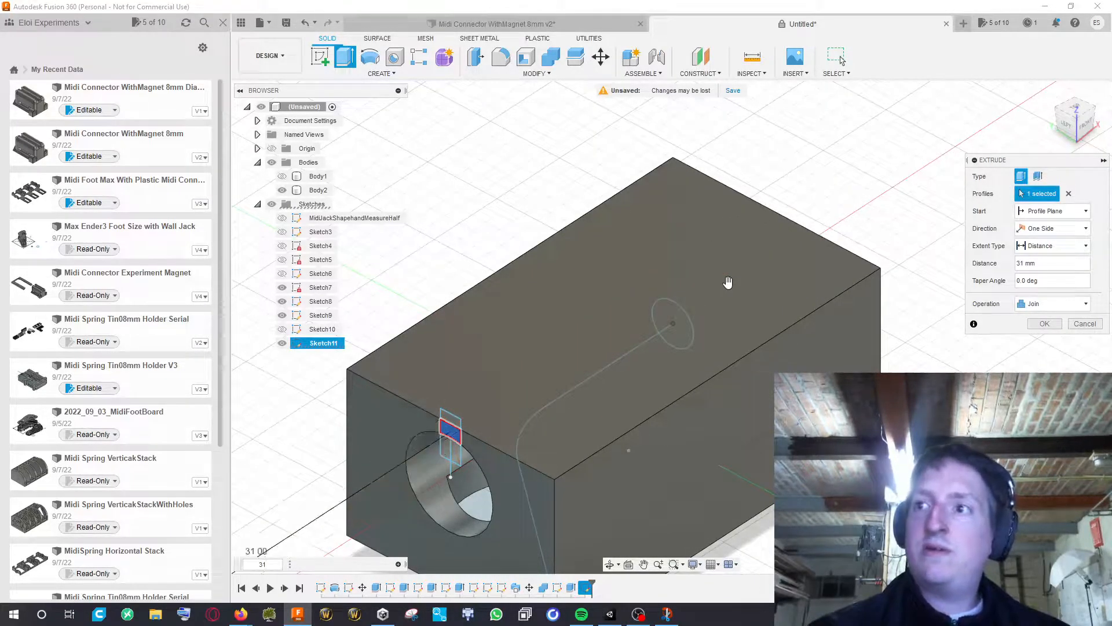
{"action": "type", "text": "-"}
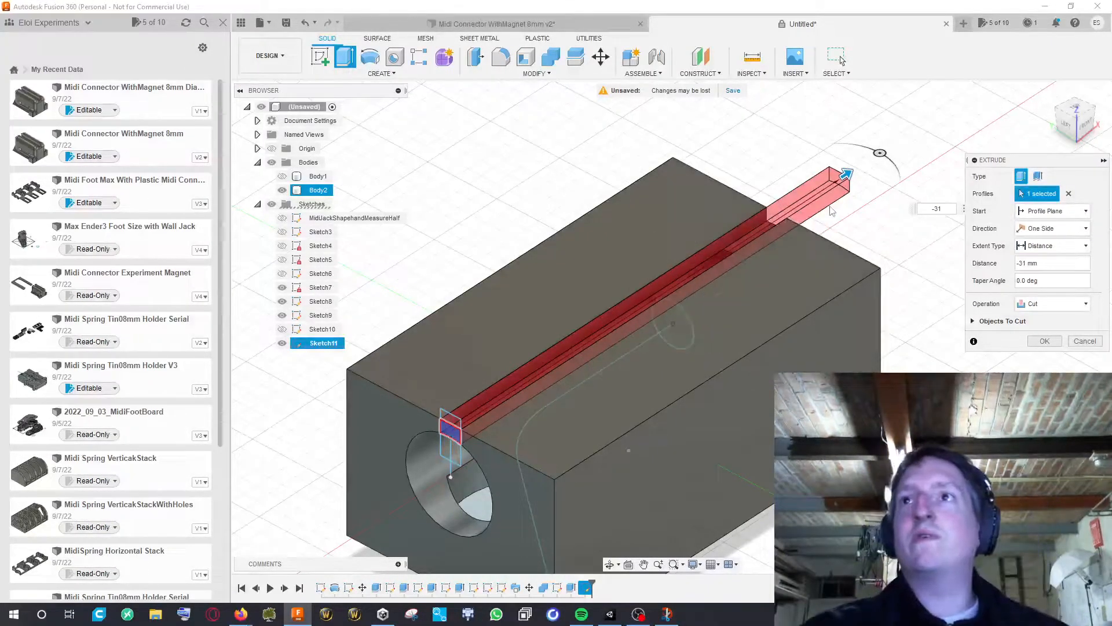
{"action": "left_click_drag", "start_coordinate": [837, 176], "coordinate": [736, 246]}
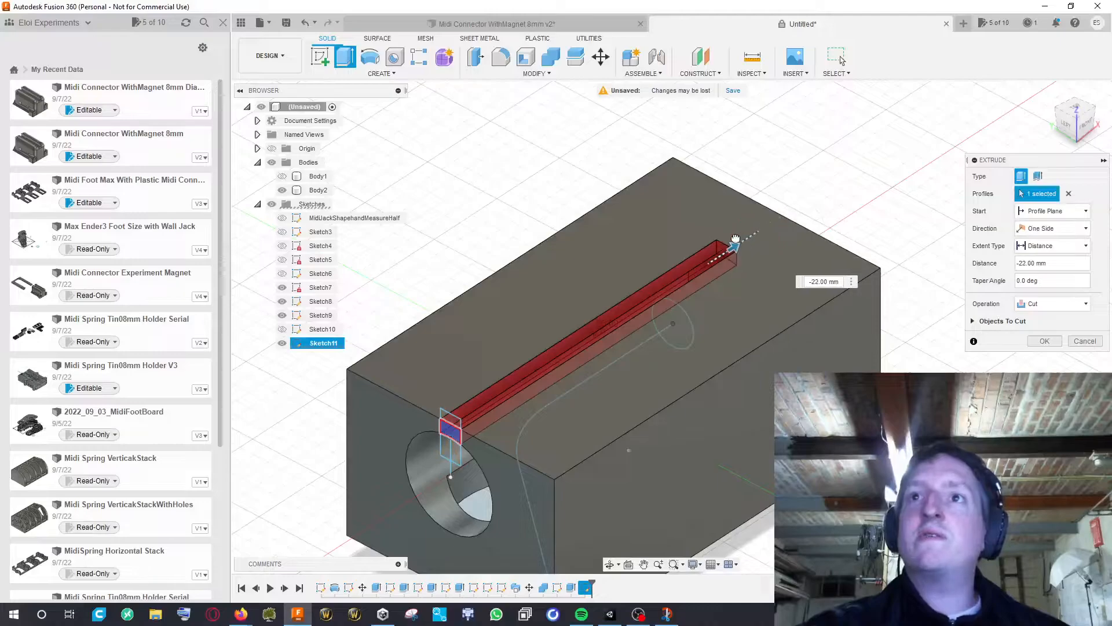
{"action": "key", "text": "Return"}
Start a sketch on the end face with the slotted hole and draw a thin full-width rectangle along the block's lower edge
{"action": "middle_click_drag", "start_coordinate": [968, 329], "coordinate": [854, 307], "text": "shift"}
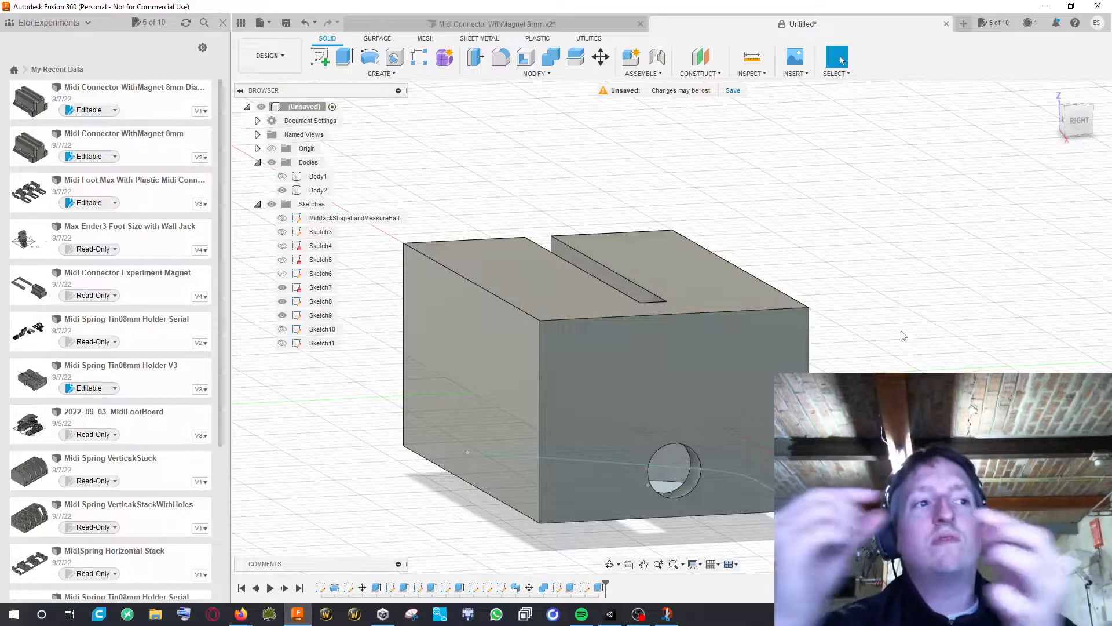
{"action": "mouse_move", "coordinate": [880, 340]}
{"action": "middle_mouse_down"}
{"action": "mouse_move", "coordinate": [863, 325]}
{"action": "mouse_move", "coordinate": [700, 334]}
{"action": "mouse_move", "coordinate": [869, 353]}
{"action": "middle_mouse_up"}
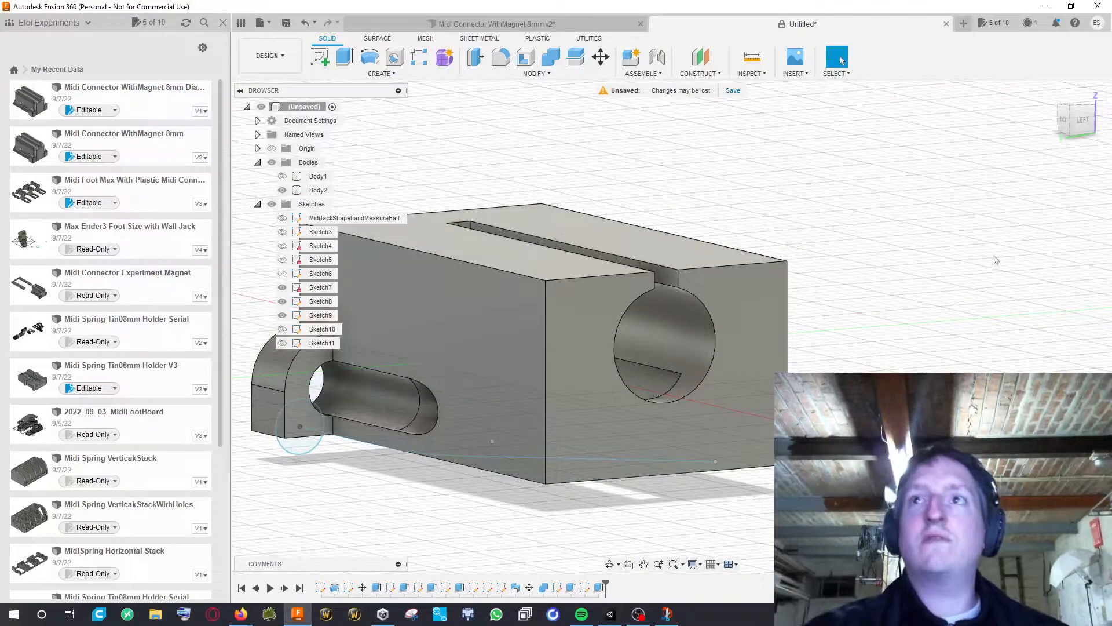
{"action": "left_click", "coordinate": [1082, 122]}
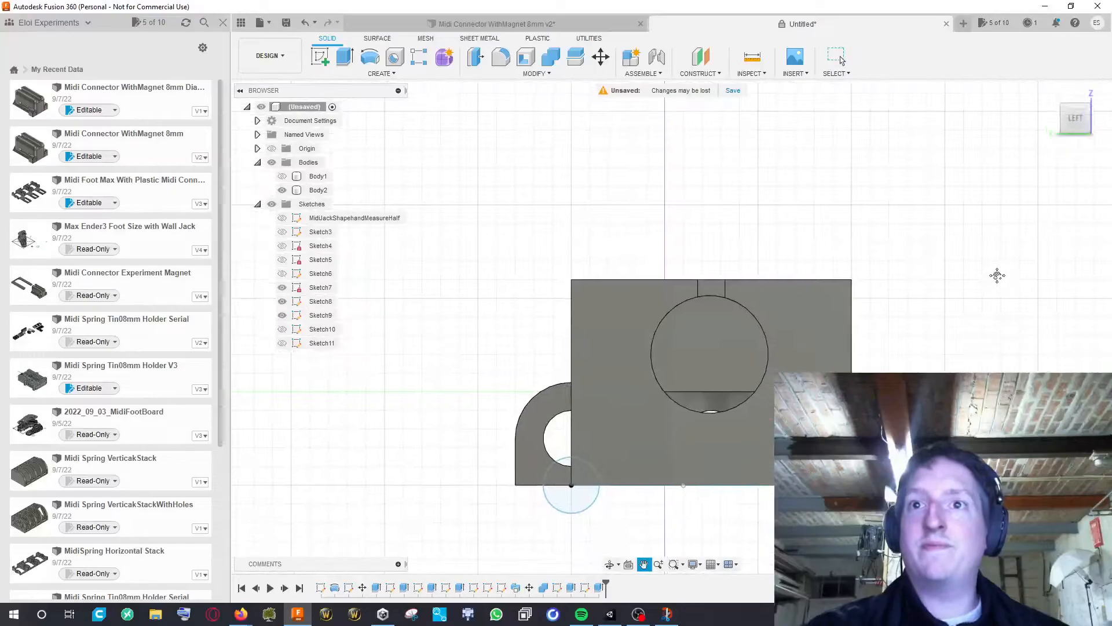
{"action": "left_click", "coordinate": [321, 57]}
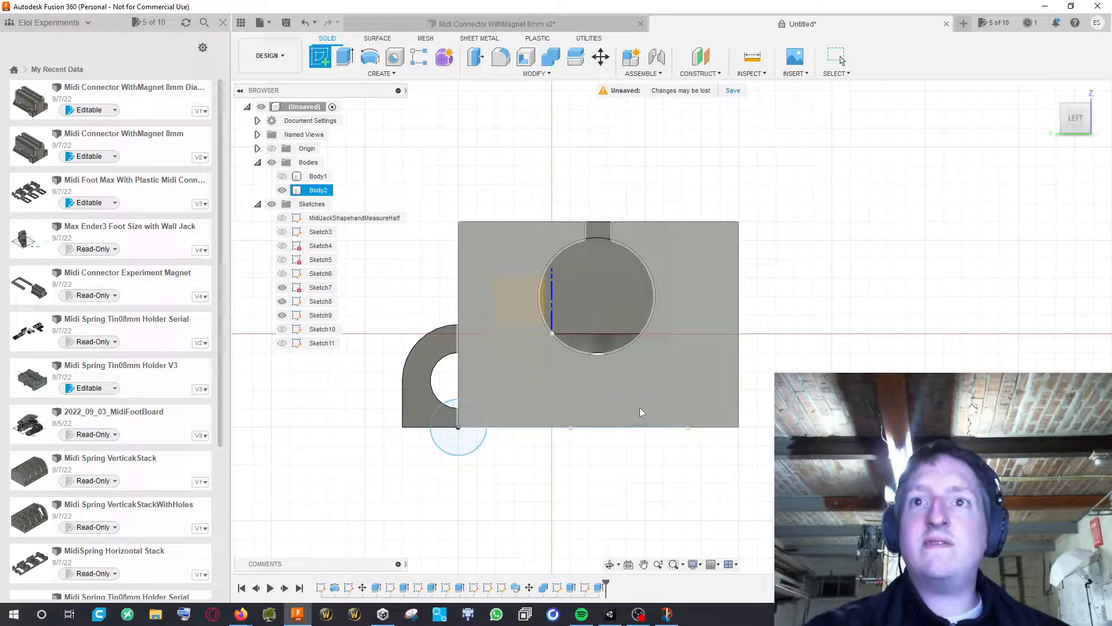
{"action": "left_click", "coordinate": [650, 403]}
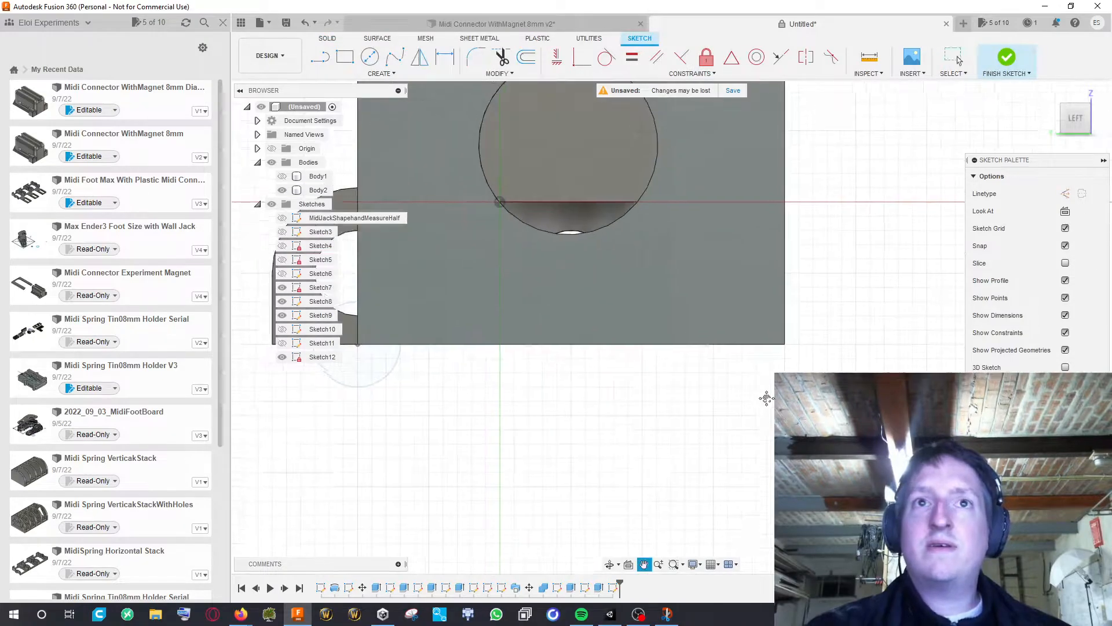
{"action": "key", "text": "r"}
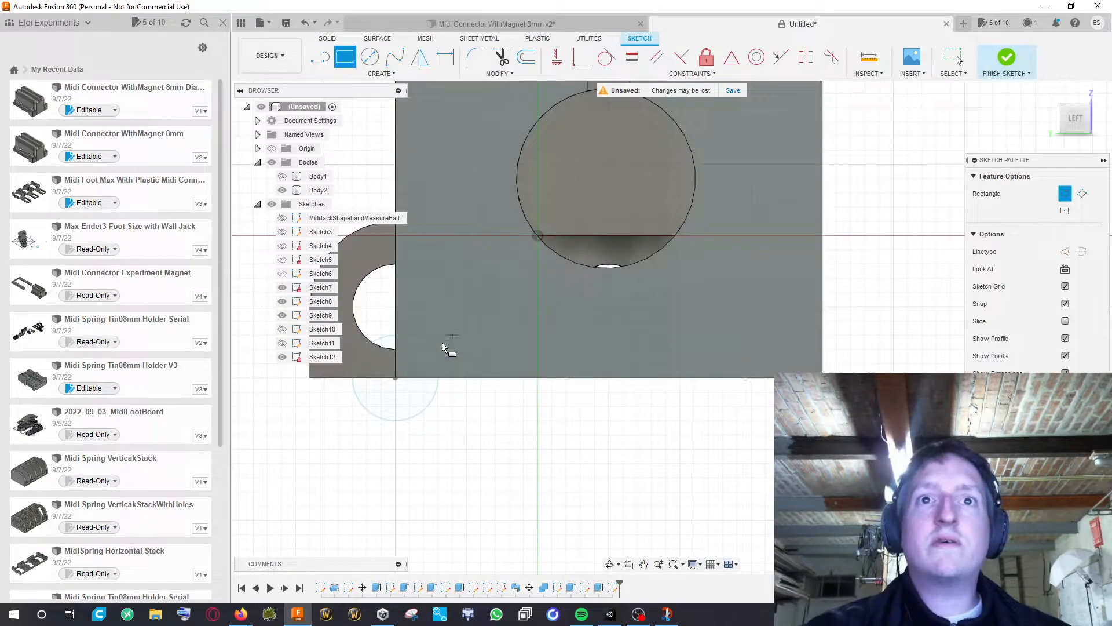
{"action": "left_click", "coordinate": [397, 379]}
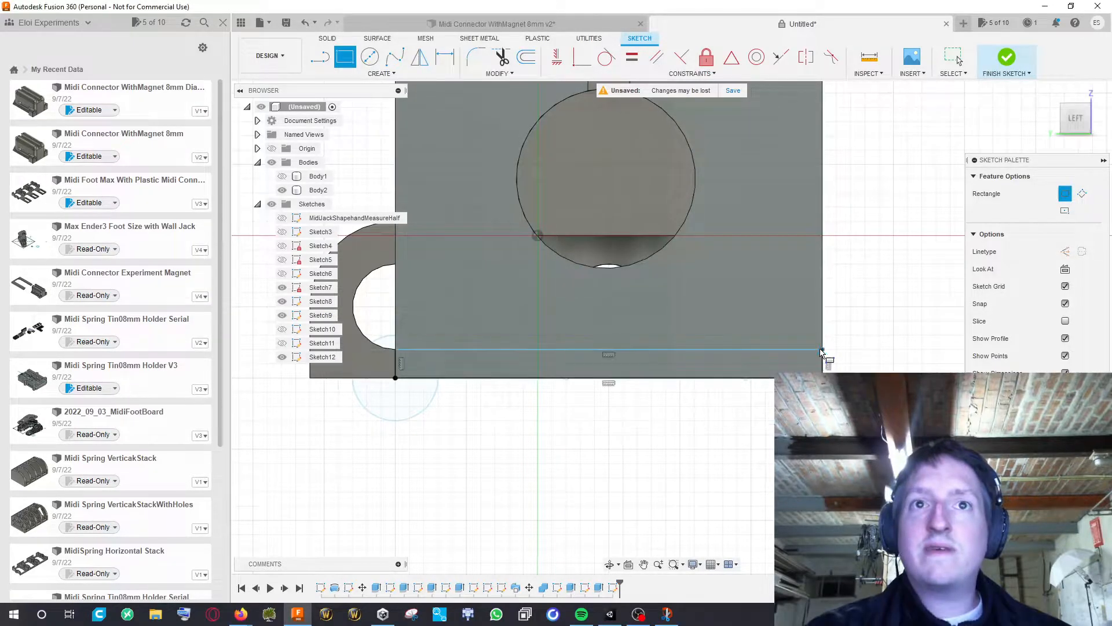
{"action": "middle_click_drag", "start_coordinate": [871, 348], "coordinate": [854, 354]}
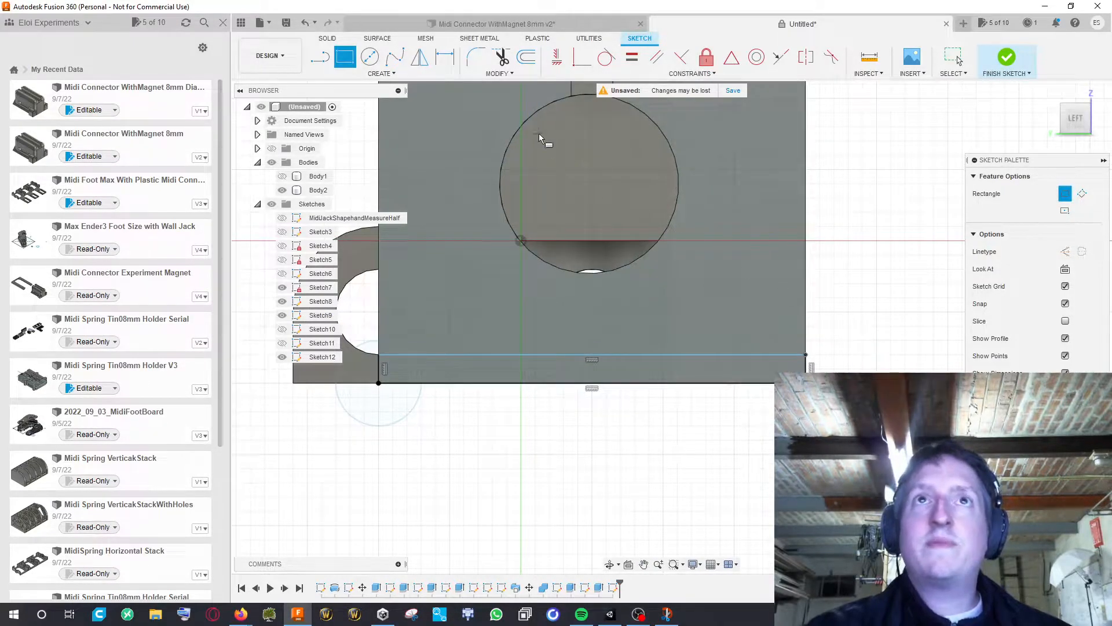
Draw slanted lines from the base rectangle's two upper corners outward to the block's bottom level, forming a small triangle on each side
{"action": "left_click", "coordinate": [316, 56]}
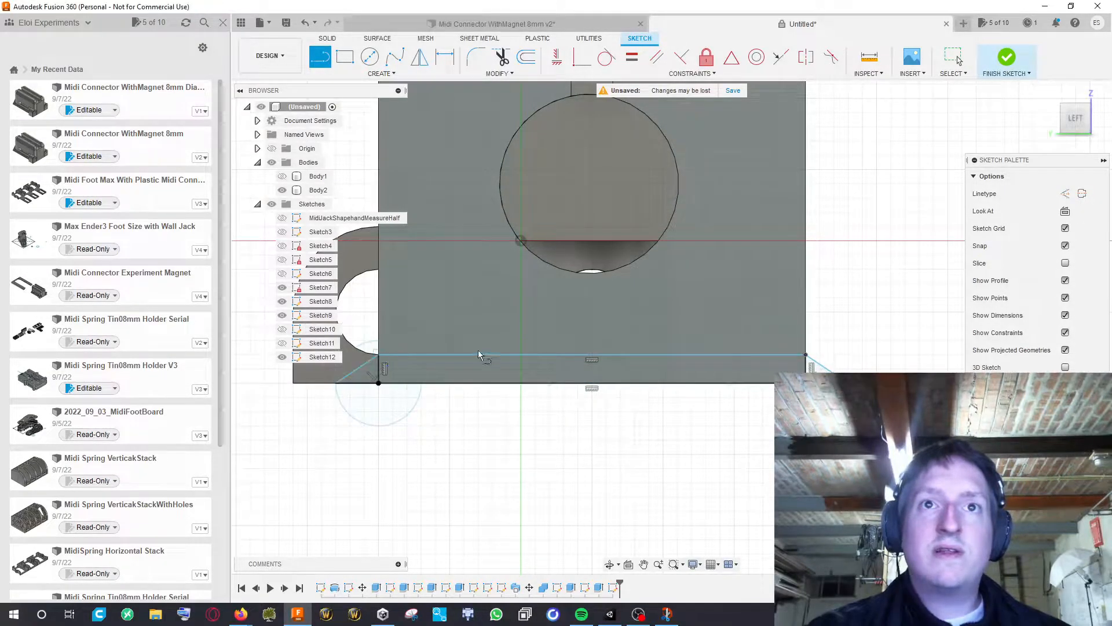
{"action": "mouse_move", "coordinate": [876, 347]}
{"action": "middle_mouse_down"}
{"action": "mouse_move", "coordinate": [914, 344]}
{"action": "mouse_move", "coordinate": [901, 333]}
{"action": "mouse_move", "coordinate": [892, 359]}
{"action": "middle_mouse_up"}
Extrude both triangular side profiles by -26 mm along the block and join them to the body
{"action": "key", "text": "e"}
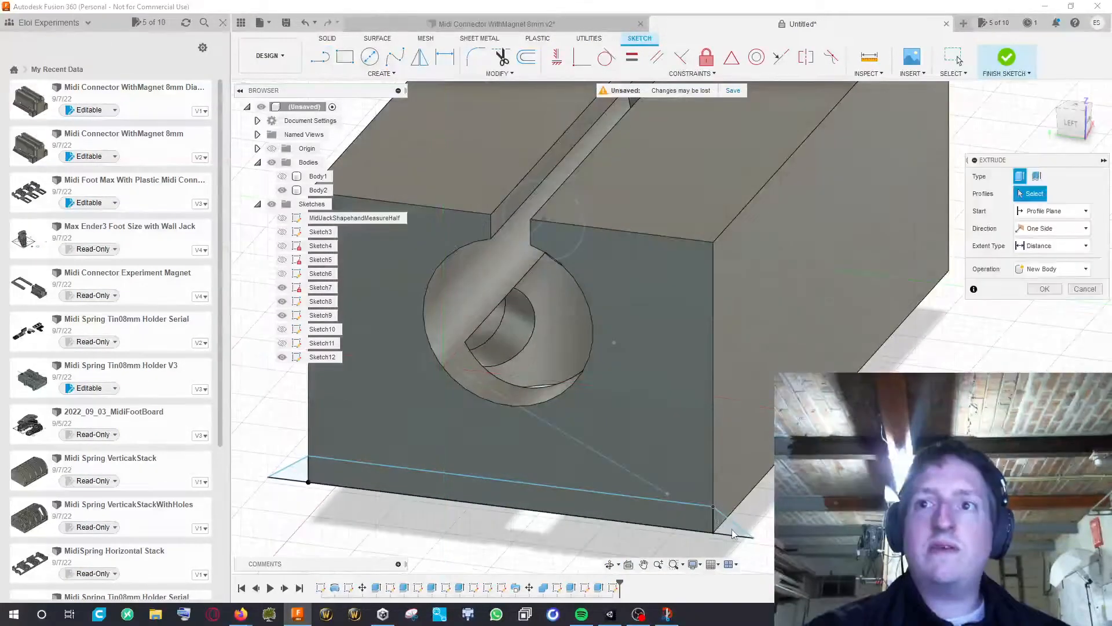
{"action": "middle_click_drag", "start_coordinate": [759, 519], "coordinate": [448, 505], "text": "shift"}
{"action": "middle_click_drag", "start_coordinate": [450, 460], "coordinate": [621, 266], "text": "shift"}
{"action": "scroll", "coordinate": [736, 446], "scroll_direction": "down", "scroll_amount": 5}
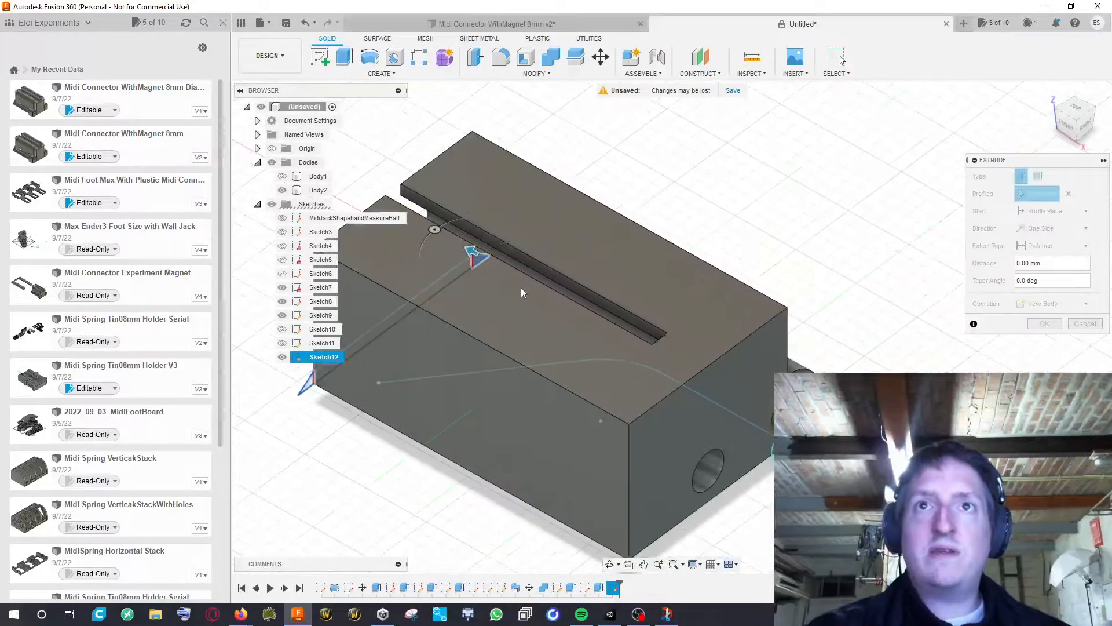
{"action": "left_click_drag", "start_coordinate": [471, 251], "coordinate": [767, 432]}
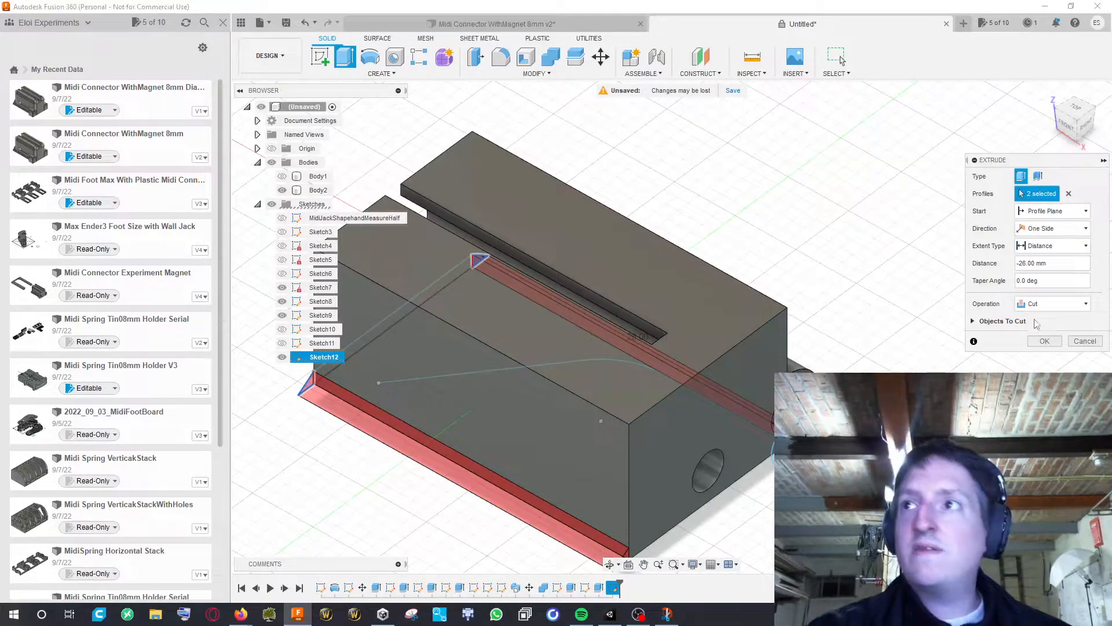
{"action": "left_click", "coordinate": [1055, 304]}
{"action": "left_click", "coordinate": [1037, 315]}
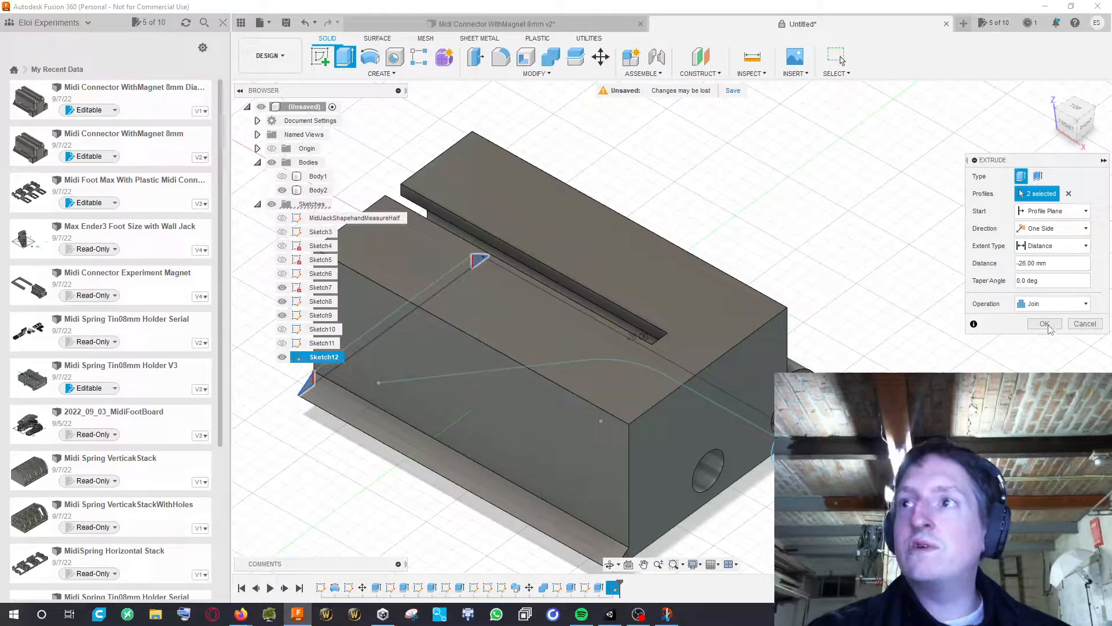
{"action": "middle_click_drag", "start_coordinate": [1031, 400], "coordinate": [936, 348], "text": "shift"}
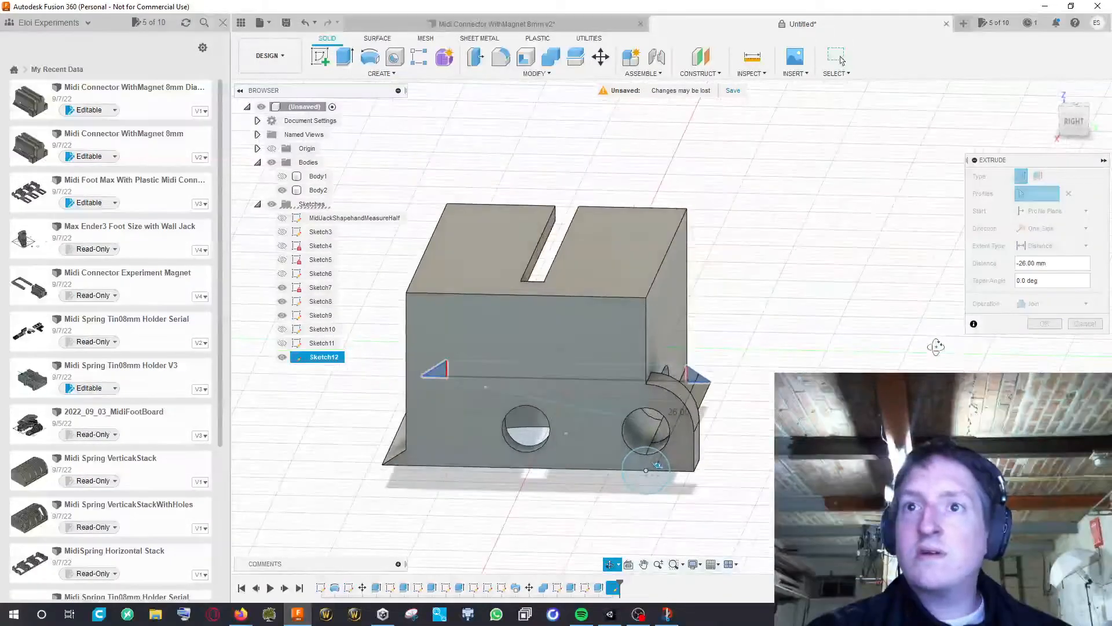
{"action": "left_click", "coordinate": [1048, 328]}
{"action": "mouse_move", "coordinate": [852, 352]}
{"action": "middle_mouse_down"}
{"action": "mouse_move", "coordinate": [910, 360]}
{"action": "mouse_move", "coordinate": [882, 343]}
{"action": "mouse_move", "coordinate": [906, 335]}
{"action": "mouse_move", "coordinate": [869, 346]}
{"action": "mouse_move", "coordinate": [893, 342]}
{"action": "mouse_move", "coordinate": [880, 348]}
{"action": "mouse_move", "coordinate": [790, 346]}
{"action": "mouse_move", "coordinate": [676, 313]}
{"action": "mouse_move", "coordinate": [913, 341]}
{"action": "middle_mouse_up"}
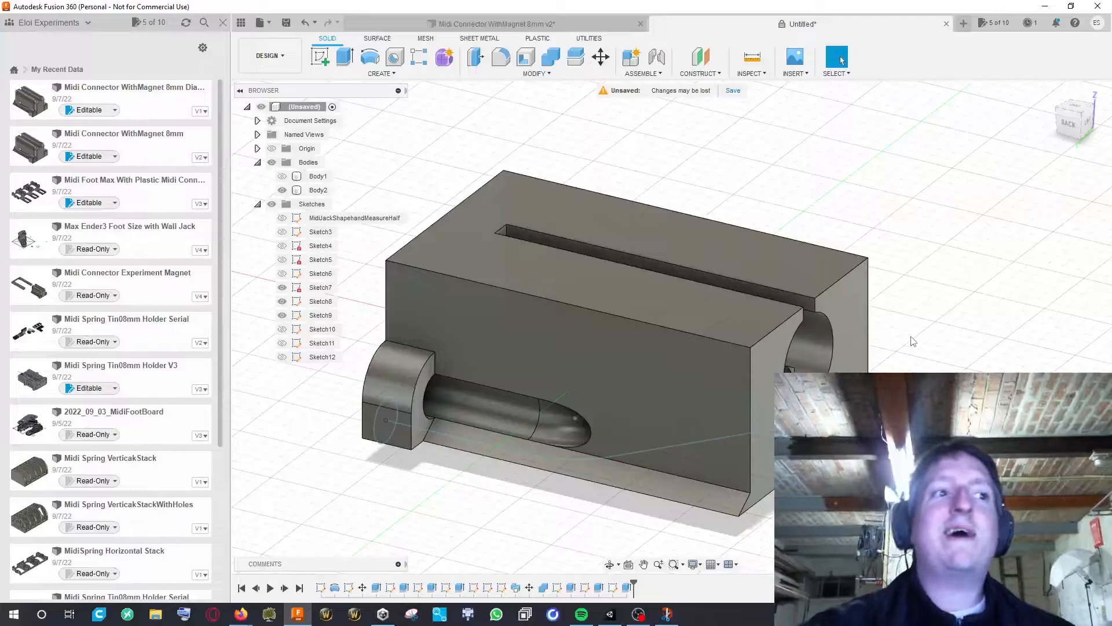
{"action": "left_click", "coordinate": [766, 351]}
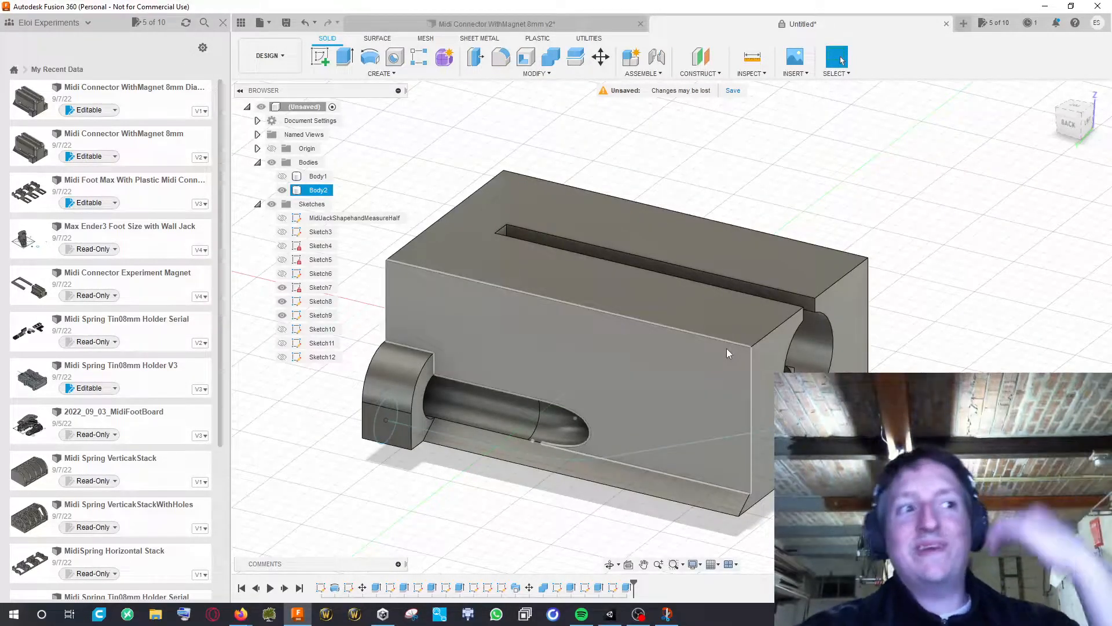
{"action": "left_click", "coordinate": [939, 324]}
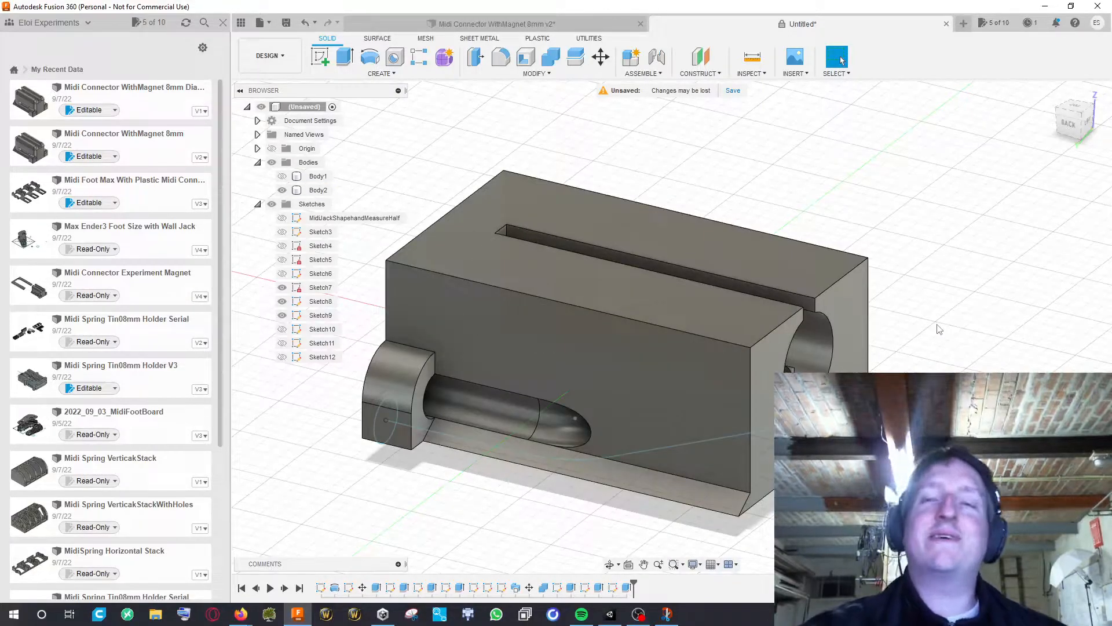
{"action": "middle_click_drag", "start_coordinate": [940, 329], "coordinate": [953, 330]}
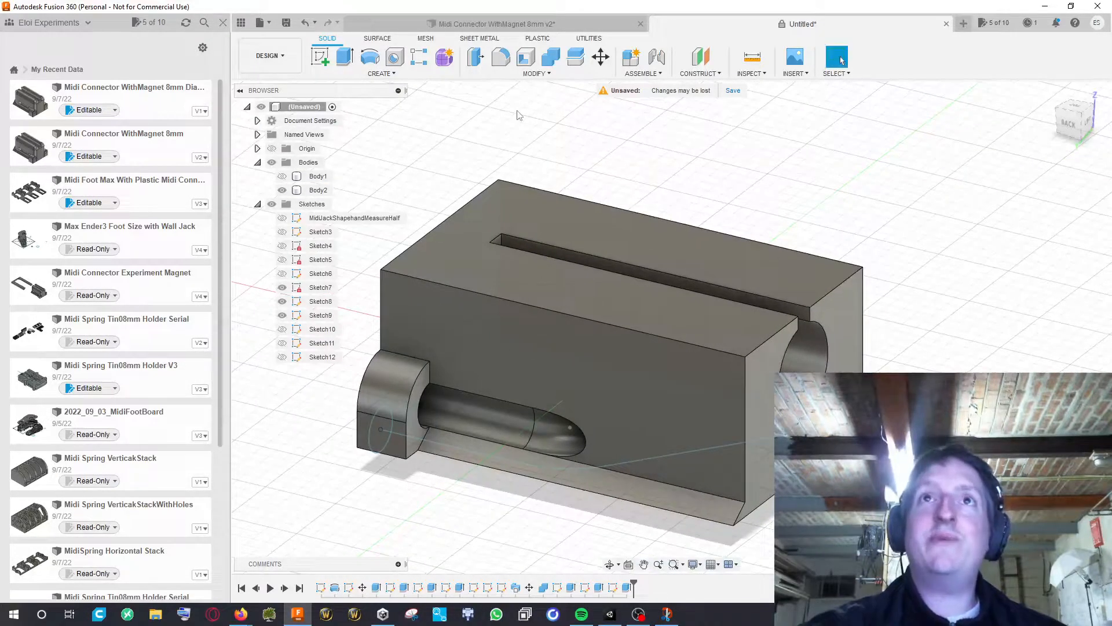
{"action": "left_click", "coordinate": [502, 61]}
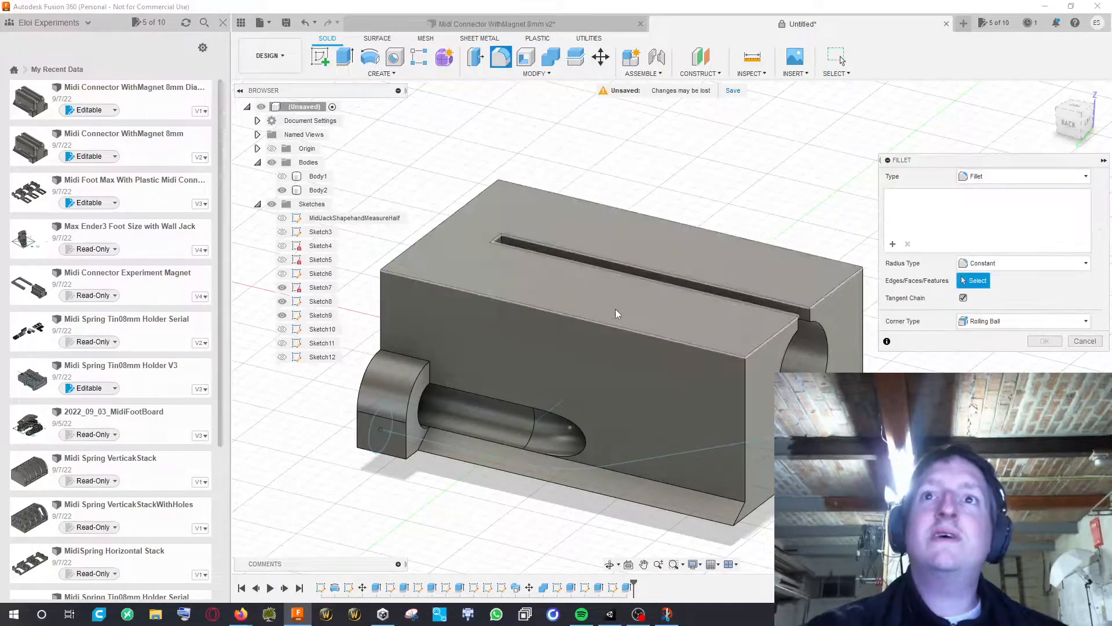
{"action": "left_click", "coordinate": [613, 321]}
{"action": "key", "text": "Escape"}
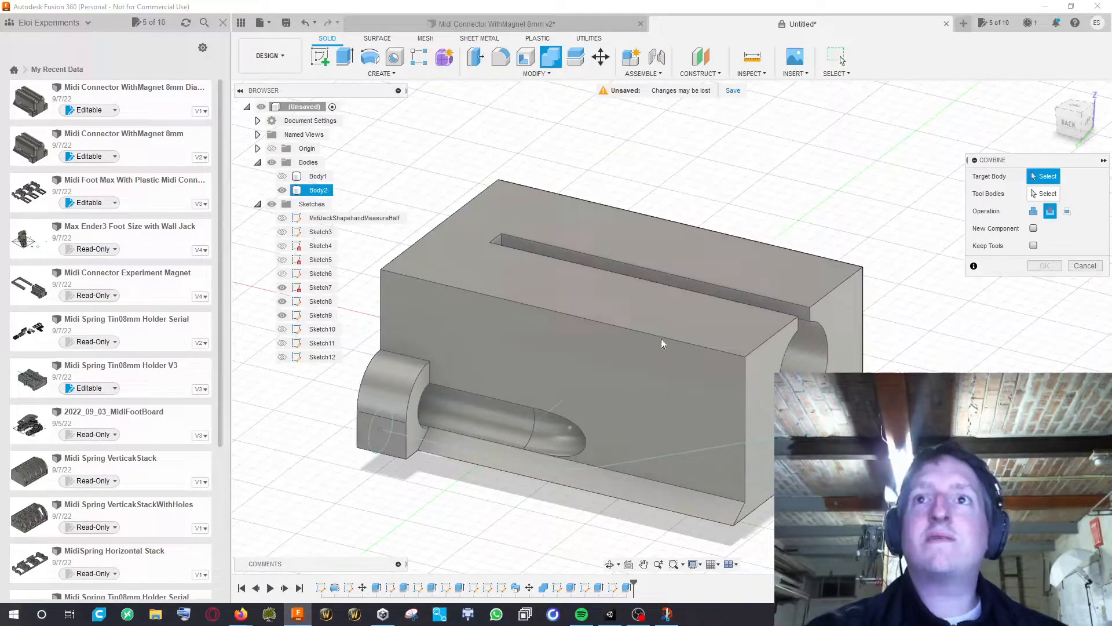
{"action": "key", "text": "Escape"}
Try a 1 mm fillet on the block's upper edges, its vertical corner edges and the side lug's outer edges
{"action": "left_click", "coordinate": [502, 58]}
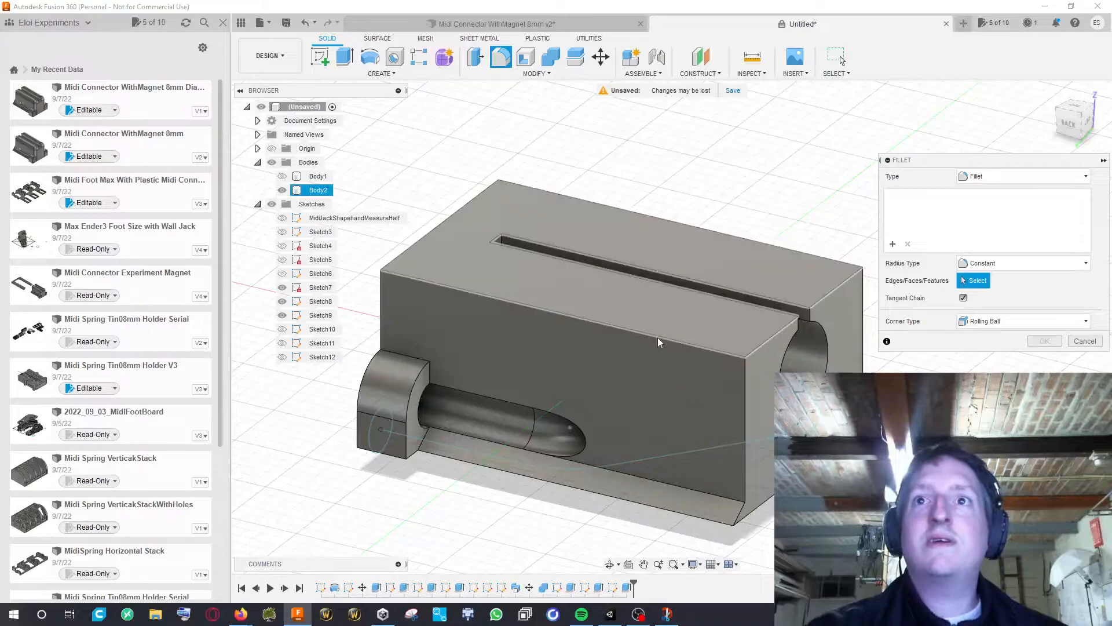
{"action": "left_click", "coordinate": [589, 307]}
{"action": "left_click", "coordinate": [433, 231]}
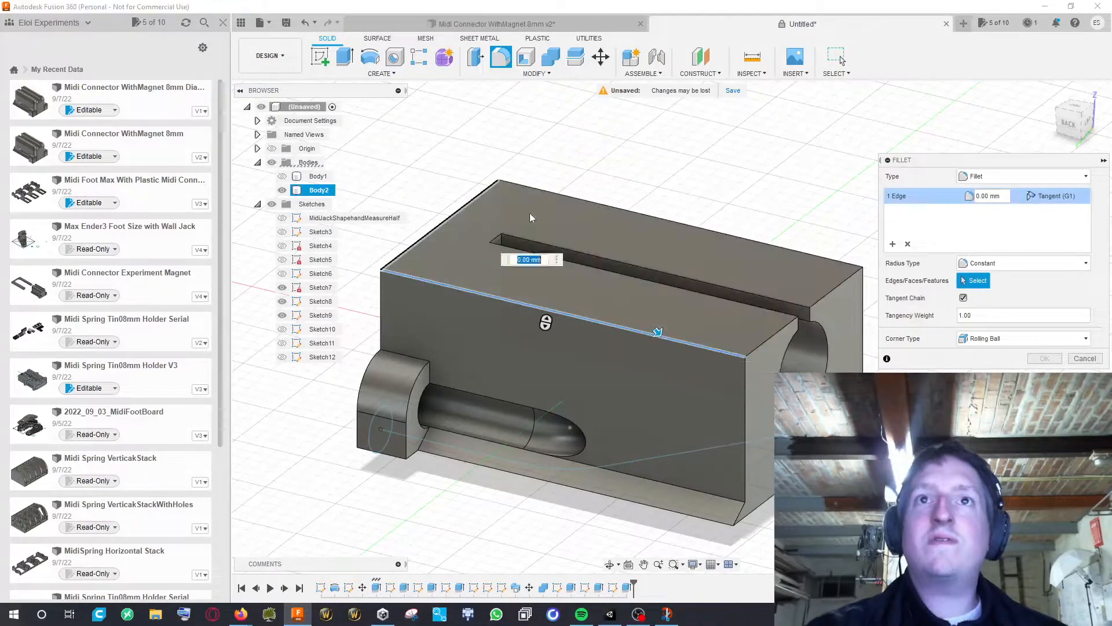
{"action": "left_click", "coordinate": [600, 206]}
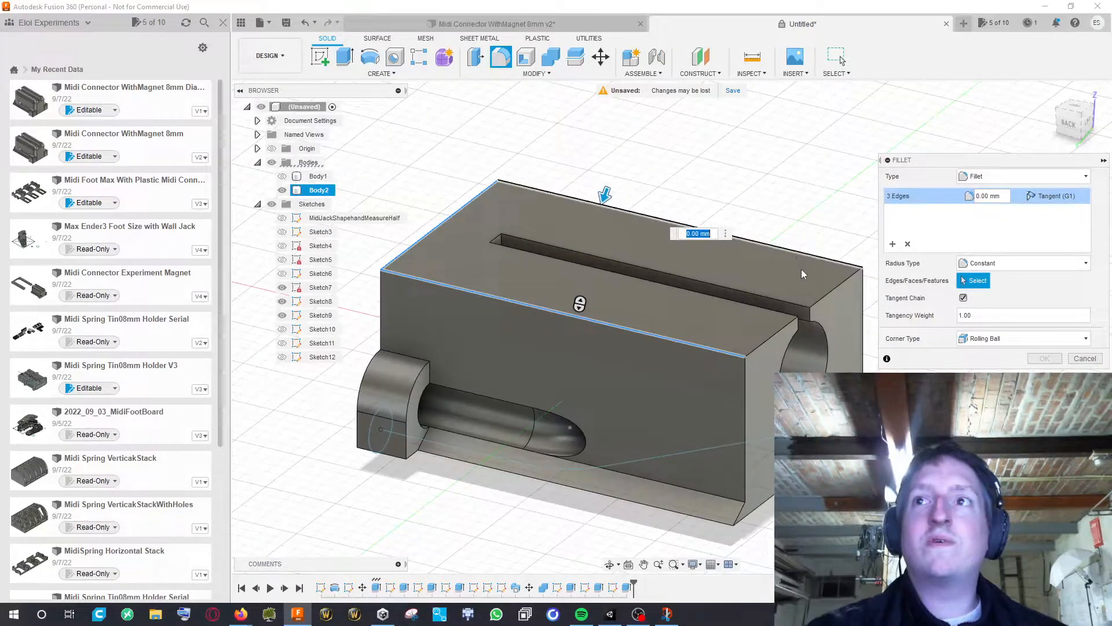
{"action": "left_click", "coordinate": [833, 292]}
{"action": "left_click", "coordinate": [773, 337]}
{"action": "left_click", "coordinate": [746, 399]}
{"action": "left_click", "coordinate": [863, 337]}
{"action": "middle_click_drag", "start_coordinate": [638, 267], "coordinate": [624, 468], "text": "shift"}
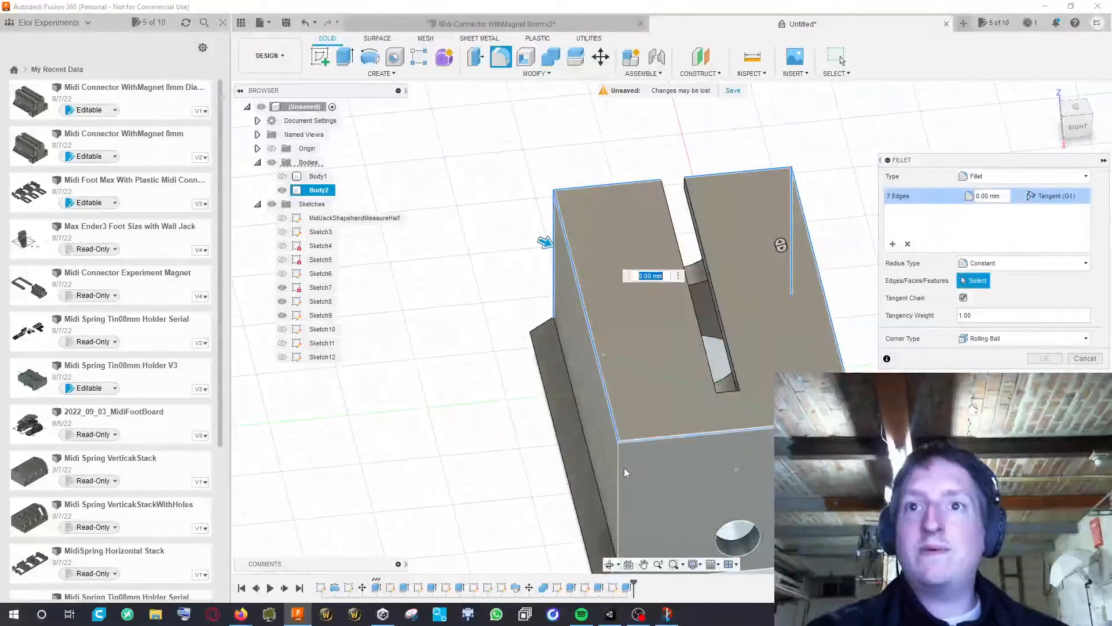
{"action": "left_click", "coordinate": [619, 468]}
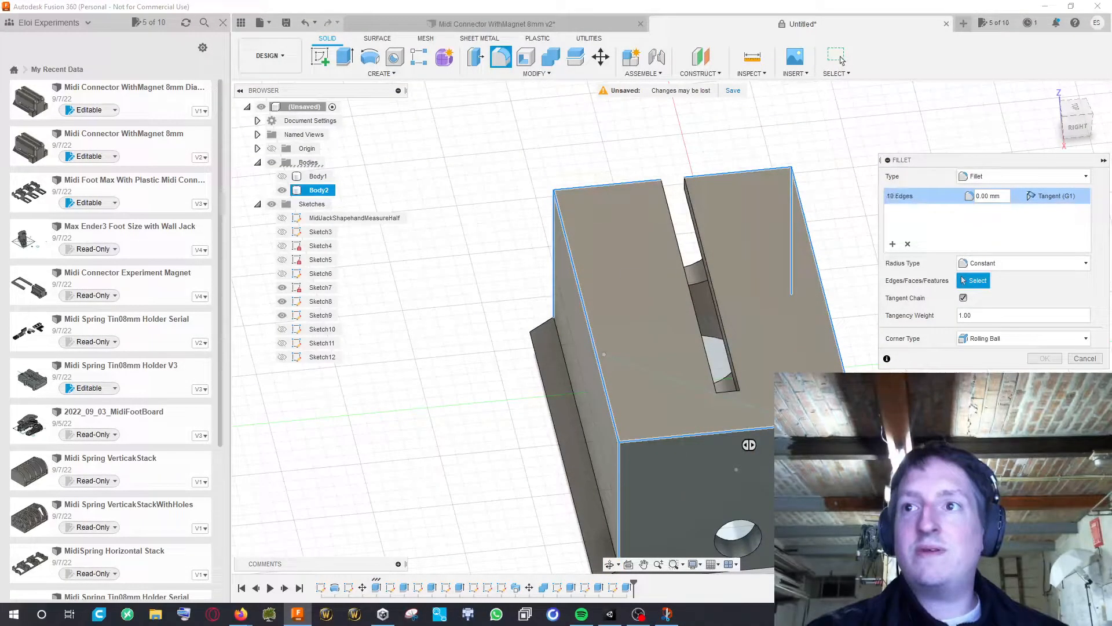
{"action": "left_click", "coordinate": [869, 504]}
{"action": "middle_click_drag", "start_coordinate": [869, 504], "coordinate": [779, 503], "text": "shift"}
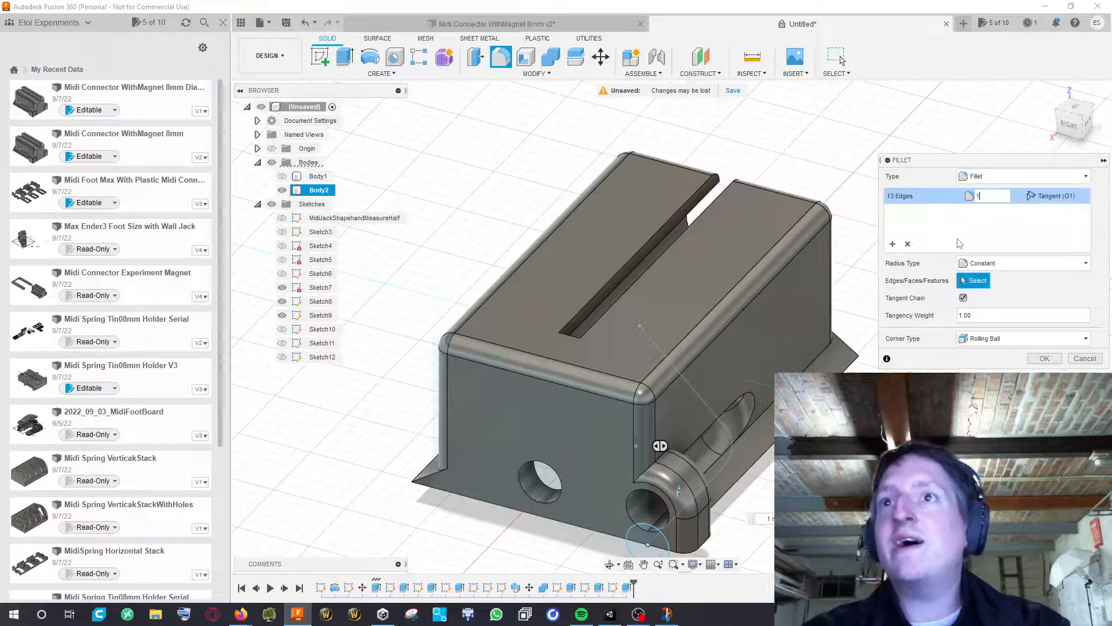
{"action": "left_click", "coordinate": [1085, 359]}
{"action": "mouse_move", "coordinate": [911, 362]}
{"action": "middle_mouse_down"}
{"action": "mouse_move", "coordinate": [945, 358]}
{"action": "mouse_move", "coordinate": [930, 353]}
{"action": "middle_mouse_up"}
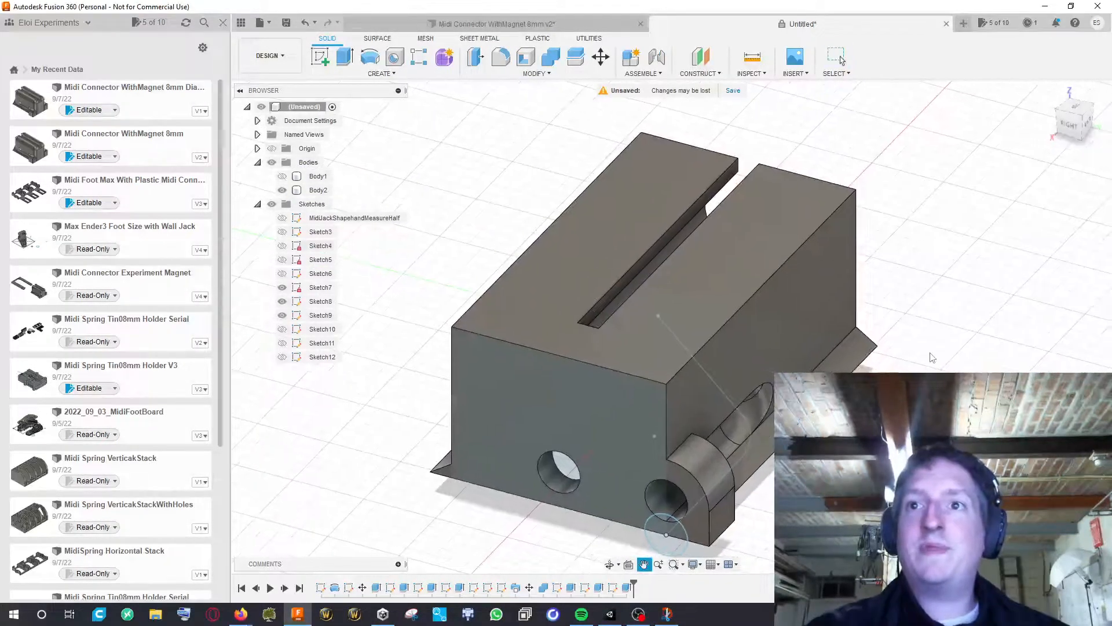
Fillet the block's two long upper edges and the upper edge at the small-hole end with one large shared radius
{"action": "left_click", "coordinate": [501, 58]}
{"action": "left_click", "coordinate": [781, 262]}
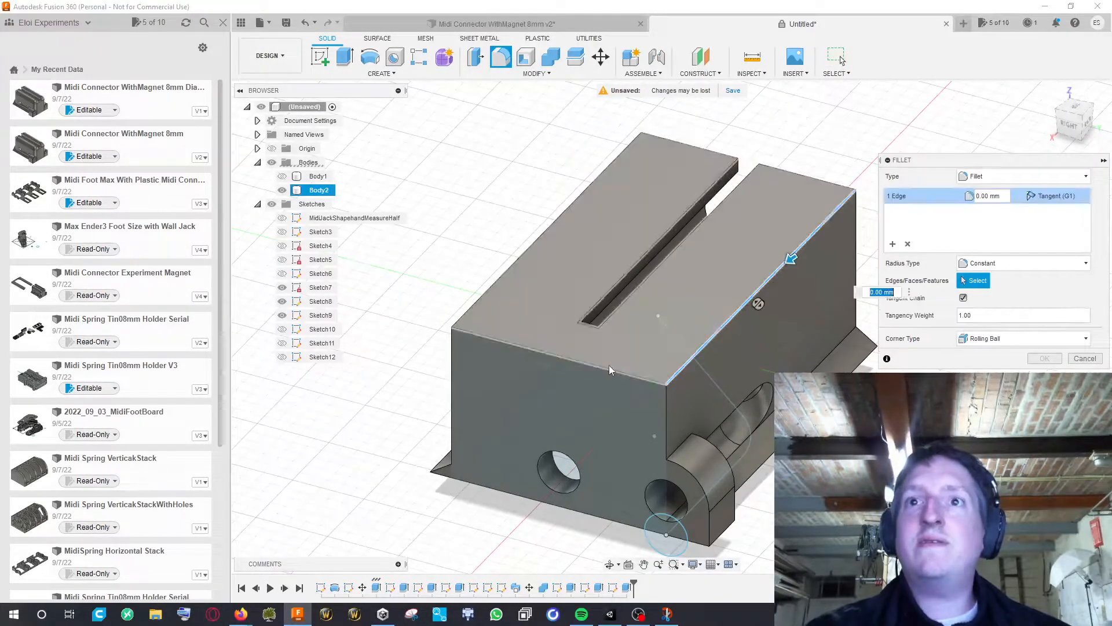
{"action": "left_click", "coordinate": [609, 365]}
{"action": "left_click", "coordinate": [557, 223]}
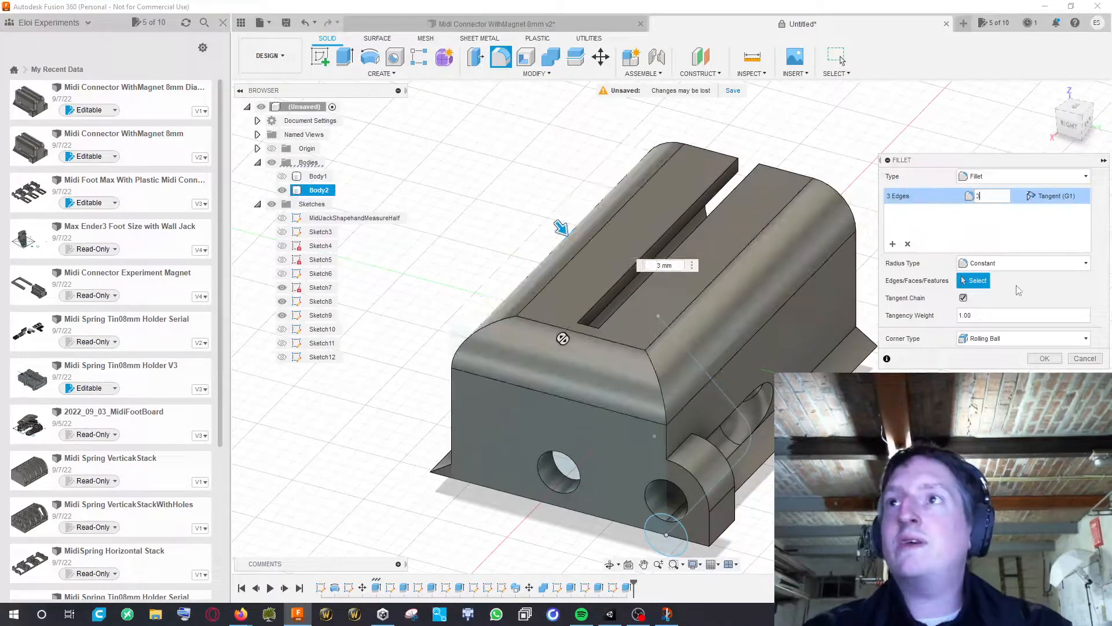
{"action": "middle_click_drag", "start_coordinate": [857, 226], "coordinate": [695, 247]}
{"action": "middle_click_drag", "start_coordinate": [794, 281], "coordinate": [777, 239], "text": "shift"}
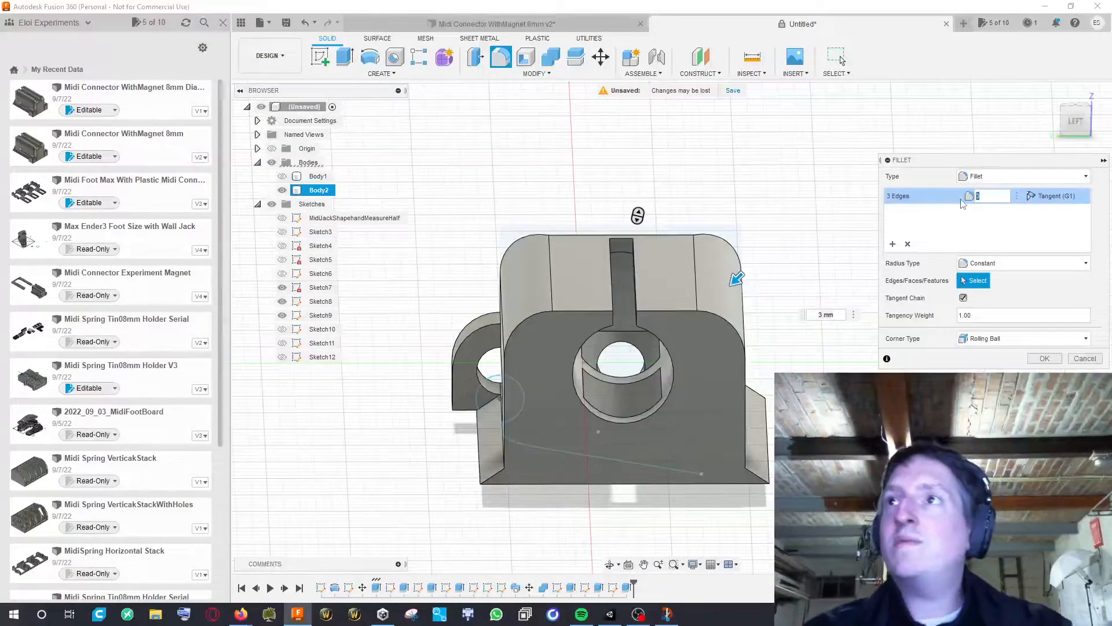
{"action": "left_click", "coordinate": [1045, 358]}
{"action": "middle_click_drag", "start_coordinate": [878, 318], "coordinate": [932, 312]}
{"action": "middle_click_drag", "start_coordinate": [941, 306], "coordinate": [891, 293], "text": "shift"}
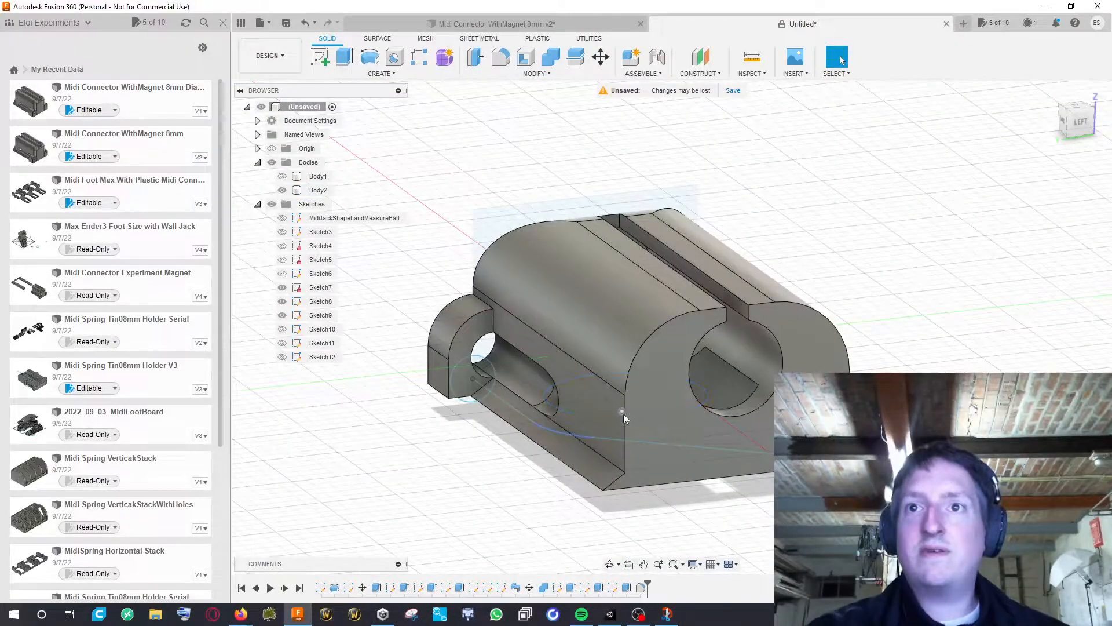
Fillet the curved outline edges on both sides of the large-hole end face with a 3 mm radius
{"action": "middle_click_drag", "start_coordinate": [918, 318], "coordinate": [887, 321]}
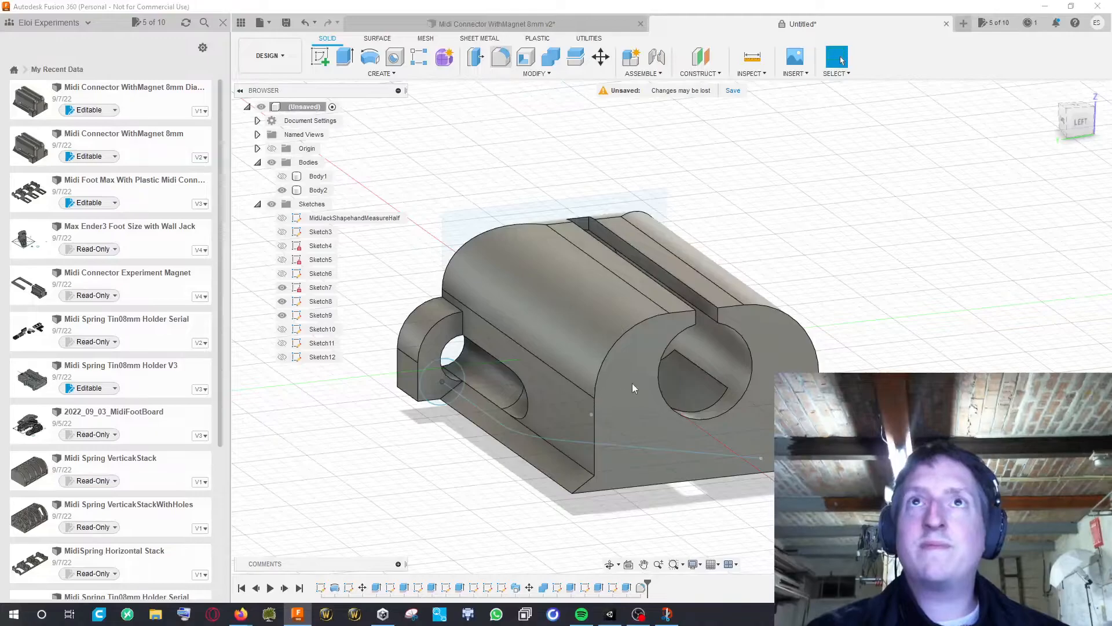
{"action": "key", "text": "f"}
{"action": "left_click", "coordinate": [598, 362]}
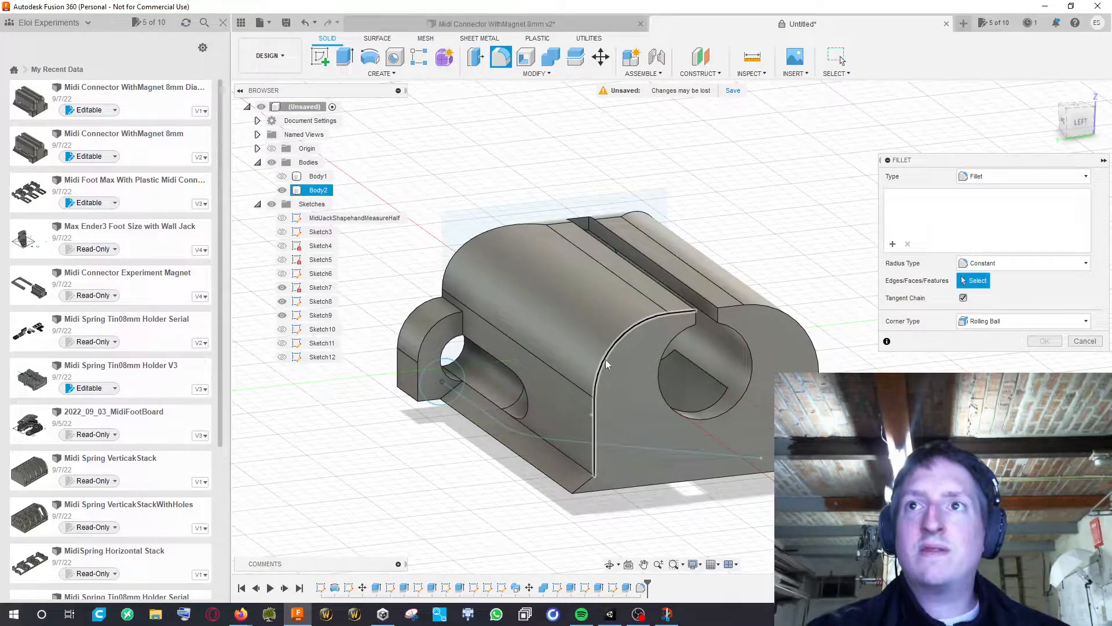
{"action": "left_click", "coordinate": [782, 313]}
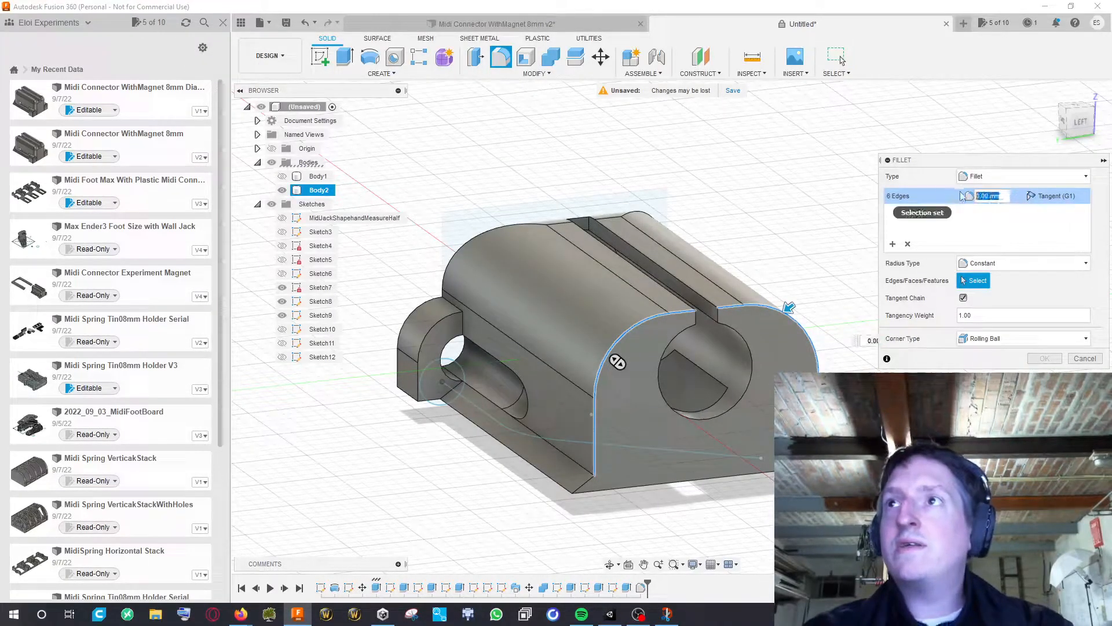
{"action": "type", "text": "3"}
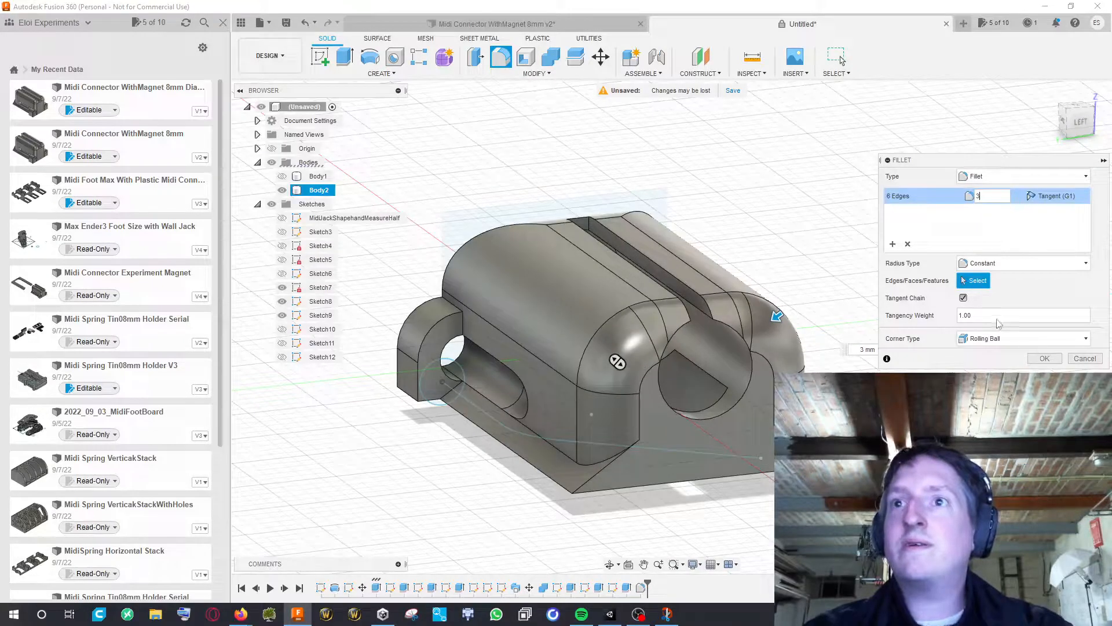
{"action": "left_click", "coordinate": [1057, 365]}
Fillet the two curved corner edges at the block's small-hole end with a 2 mm radius
{"action": "middle_click_drag", "start_coordinate": [899, 304], "coordinate": [995, 294], "text": "shift"}
{"action": "mouse_move", "coordinate": [560, 176]}
{"action": "middle_mouse_down", "text": "shift"}
{"action": "mouse_move", "coordinate": [569, 167]}
{"action": "mouse_move", "coordinate": [604, 185]}
{"action": "mouse_move", "coordinate": [556, 155]}
{"action": "middle_mouse_up", "text": "shift"}
{"action": "left_click", "coordinate": [498, 58]}
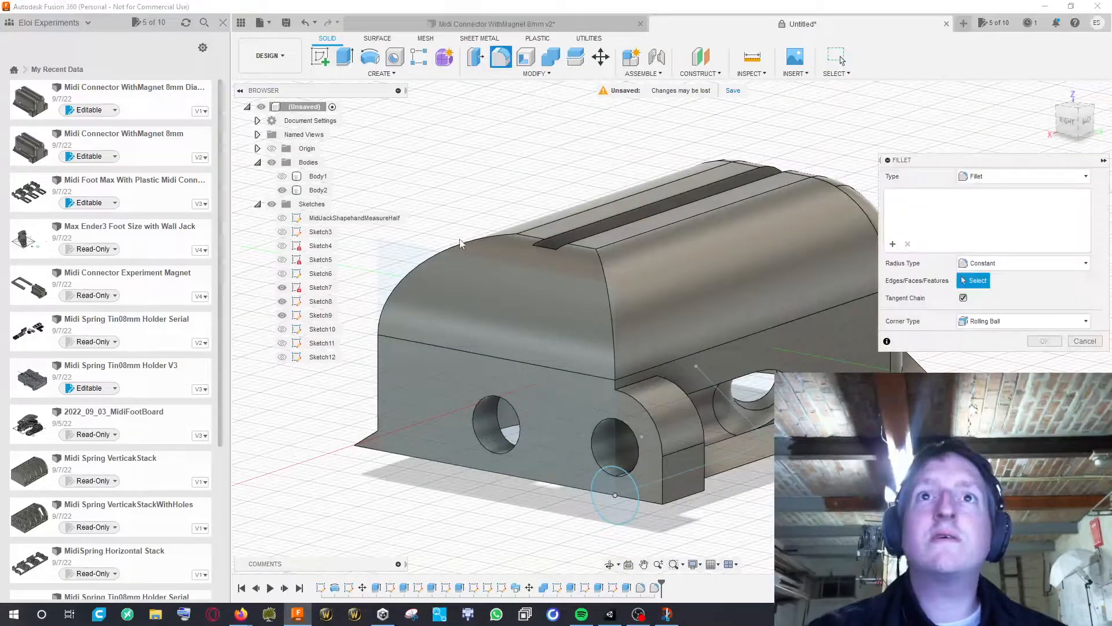
{"action": "left_click", "coordinate": [461, 249]}
{"action": "left_click", "coordinate": [605, 278]}
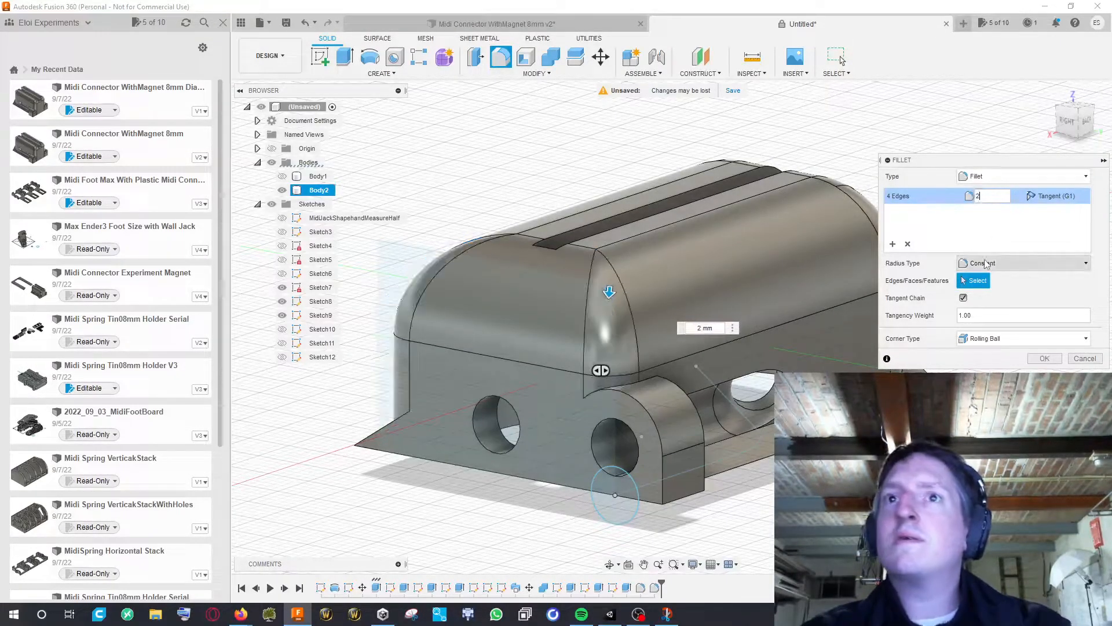
{"action": "left_click", "coordinate": [1045, 359]}
Edit the corner fillet at the small-hole end and set its radius to 3 mm
{"action": "middle_click_drag", "start_coordinate": [935, 221], "coordinate": [956, 246], "text": "shift"}
{"action": "right_click", "coordinate": [670, 587]}
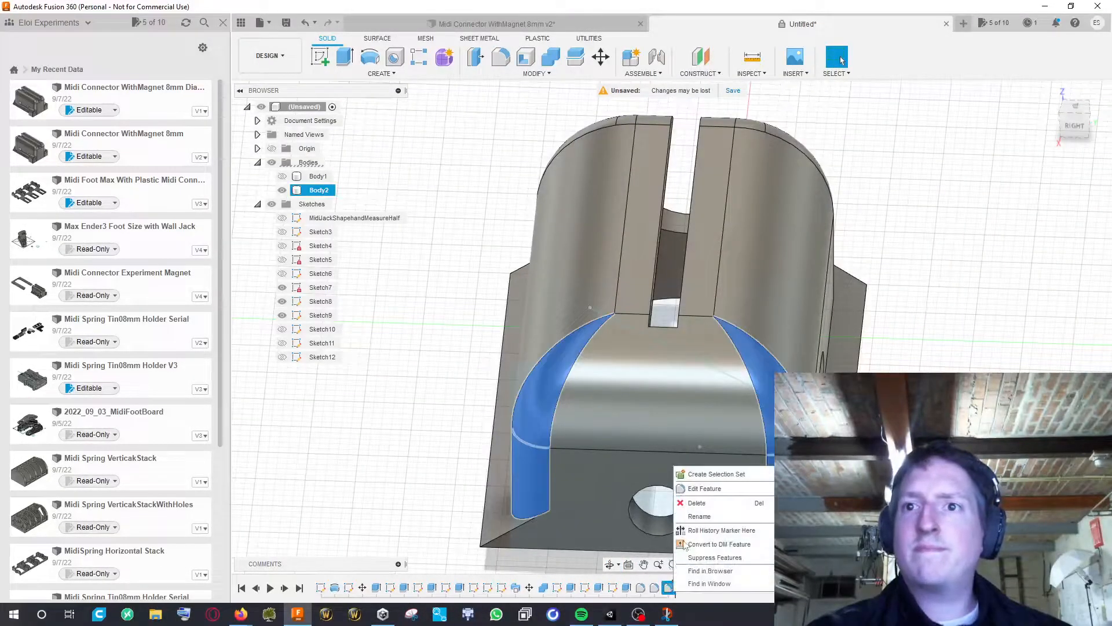
{"action": "left_click", "coordinate": [704, 489]}
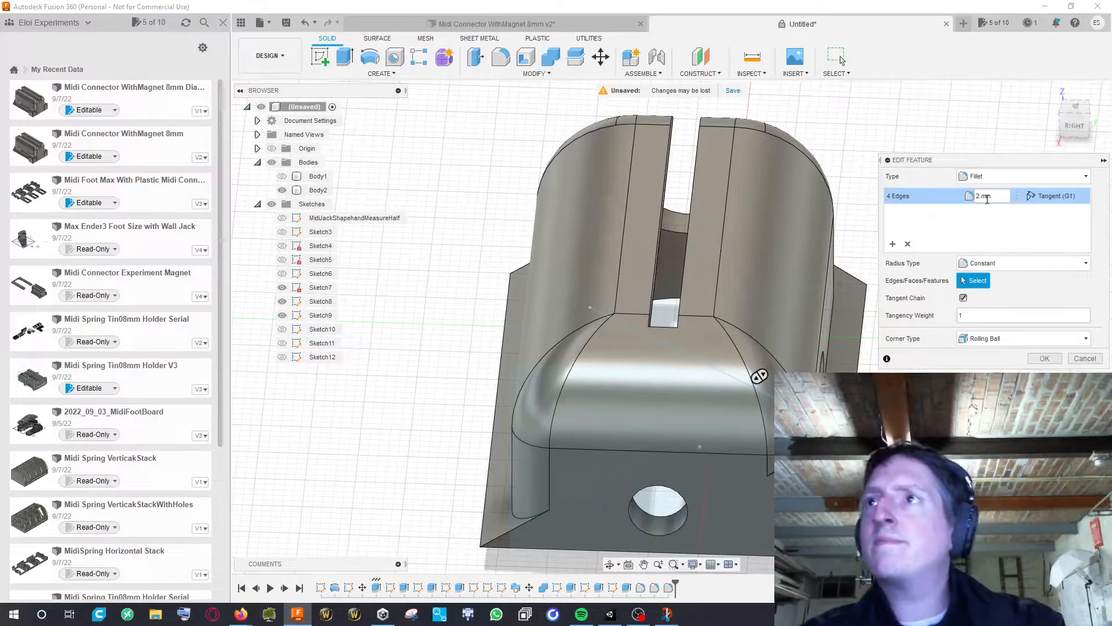
{"action": "type", "text": "3"}
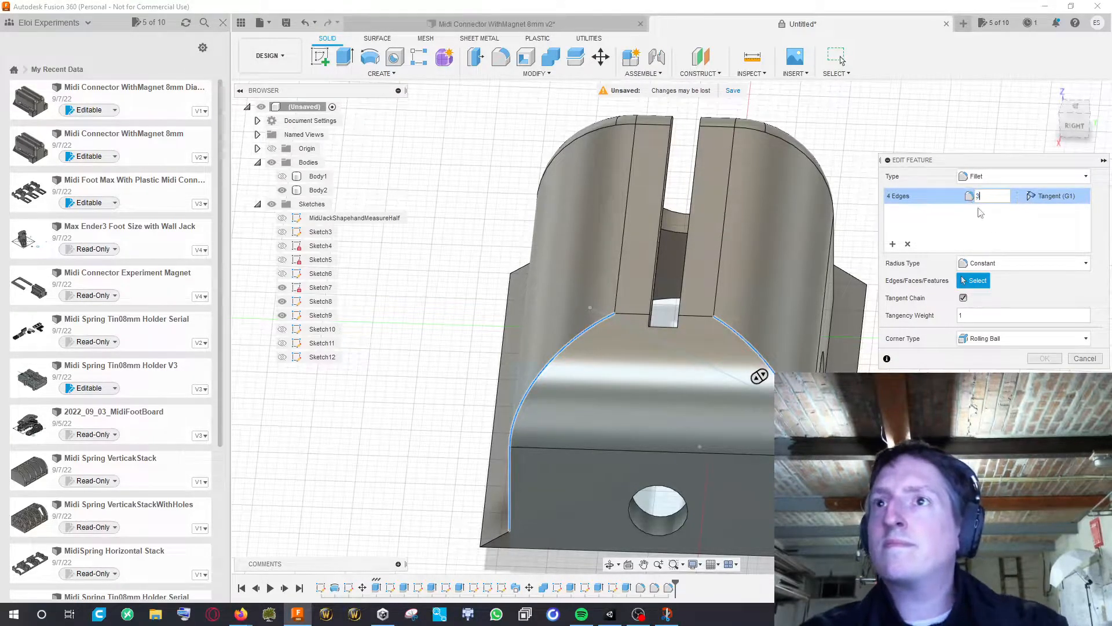
{"action": "left_click", "coordinate": [1043, 359]}
Inspect the filleted block from several sides and face-on at the large-hole end
{"action": "middle_click_drag", "start_coordinate": [1011, 307], "coordinate": [823, 354], "text": "shift"}
{"action": "left_click", "coordinate": [1073, 128]}
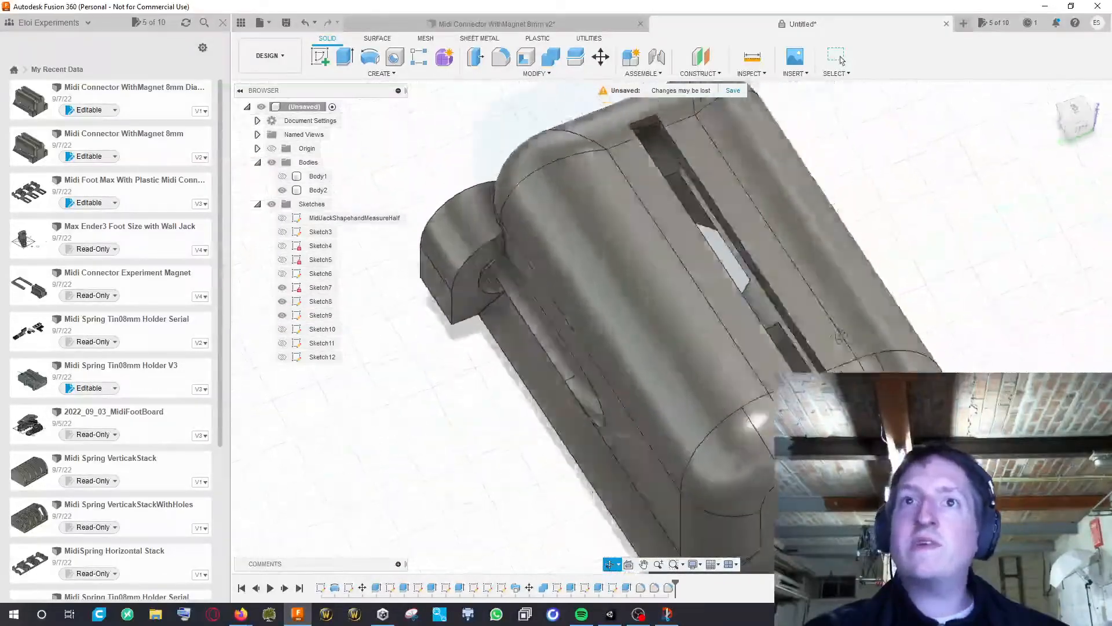
{"action": "left_click", "coordinate": [1072, 127]}
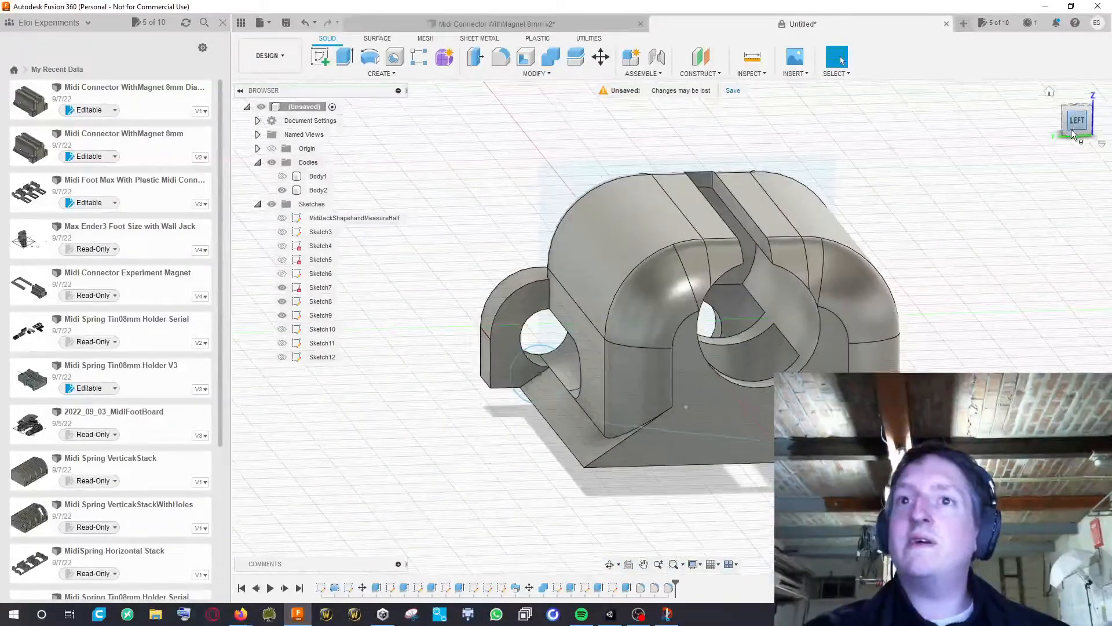
{"action": "middle_click_drag", "start_coordinate": [1004, 226], "coordinate": [973, 219]}
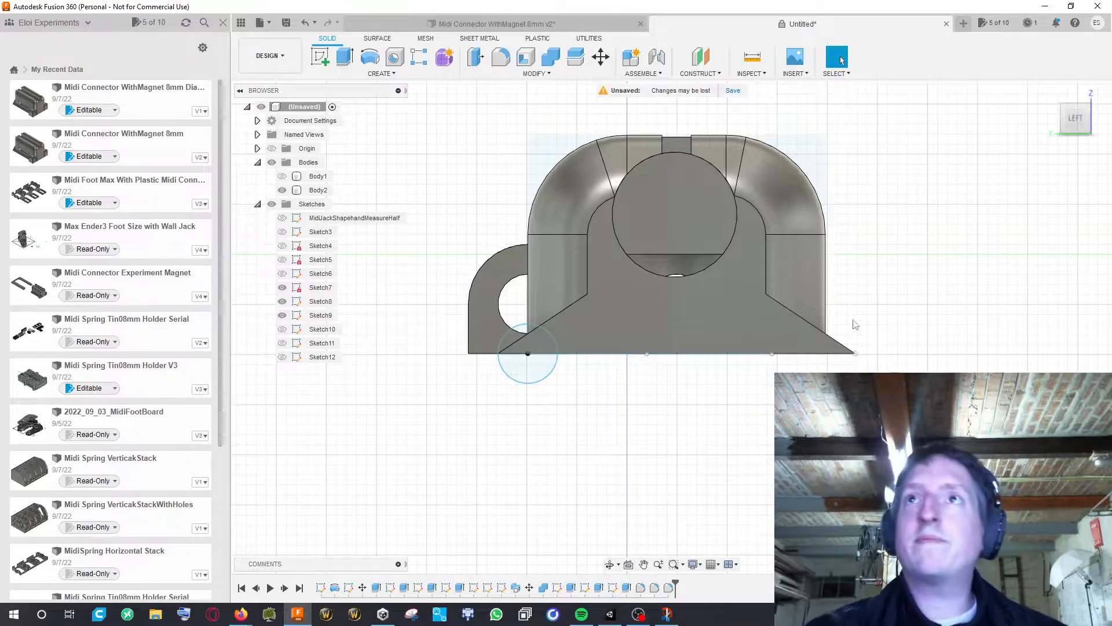
{"action": "middle_click_drag", "start_coordinate": [934, 292], "coordinate": [878, 296]}
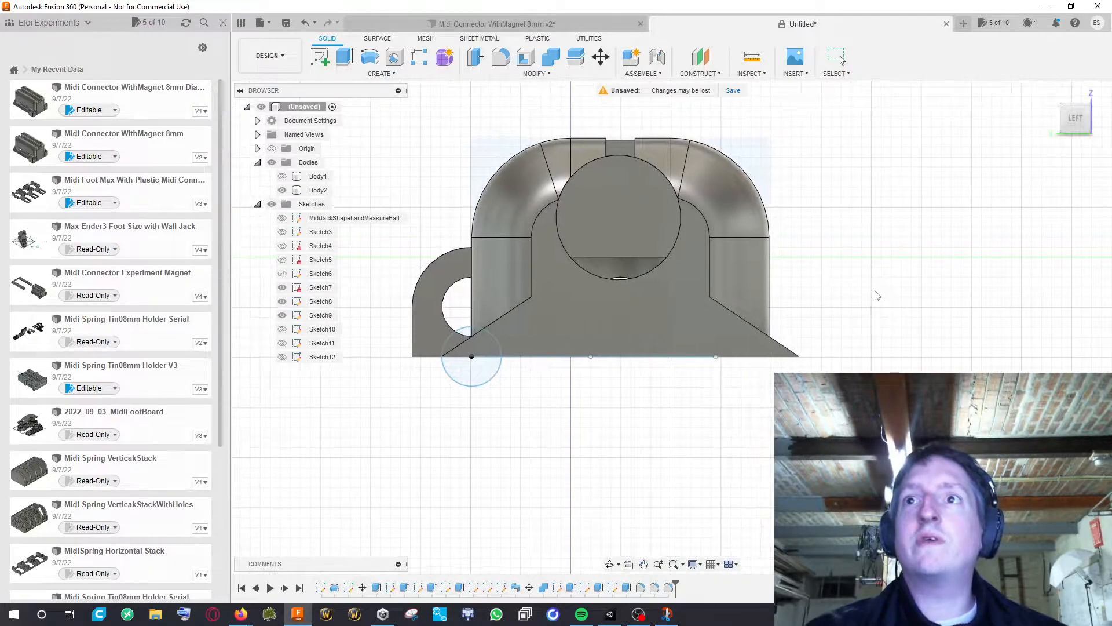
{"action": "left_click", "coordinate": [318, 62]}
{"action": "left_click", "coordinate": [832, 310]}
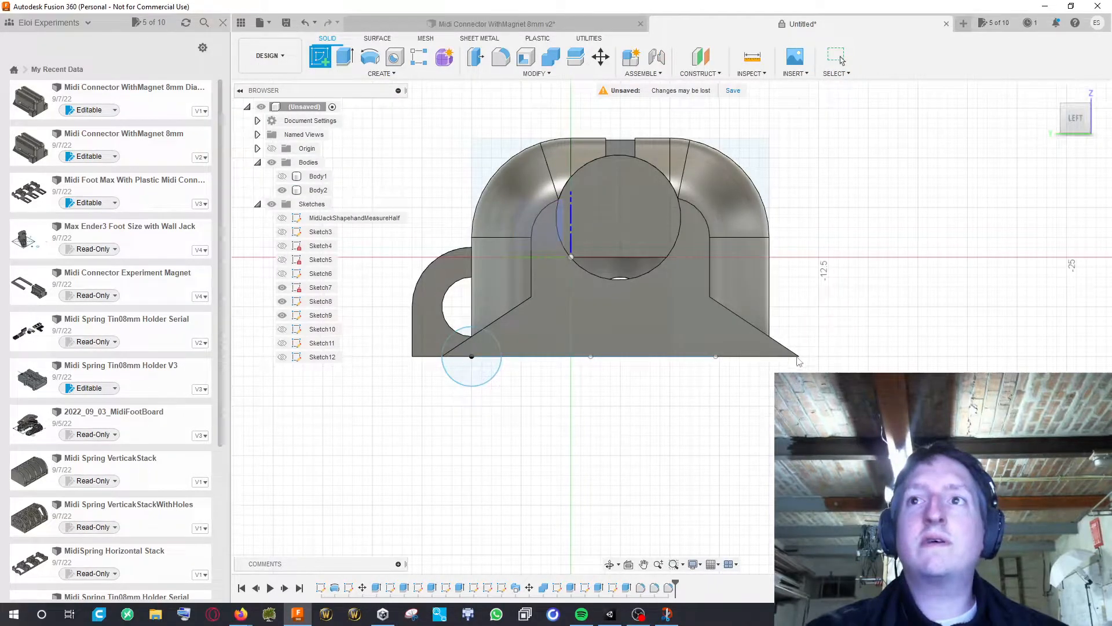
{"action": "left_click", "coordinate": [741, 337]}
Show Sketch12, the sketch of the flared base, and open it for editing
{"action": "left_click", "coordinate": [282, 358]}
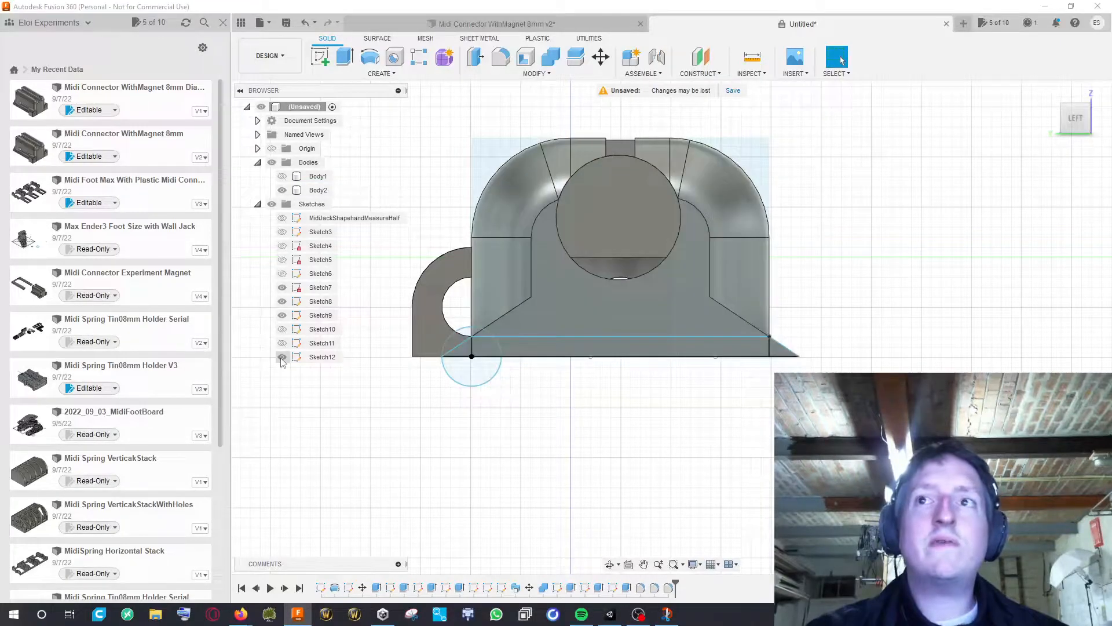
{"action": "scroll", "coordinate": [847, 343], "scroll_direction": "up", "scroll_amount": 2}
{"action": "middle_click_drag", "start_coordinate": [844, 333], "coordinate": [926, 328]}
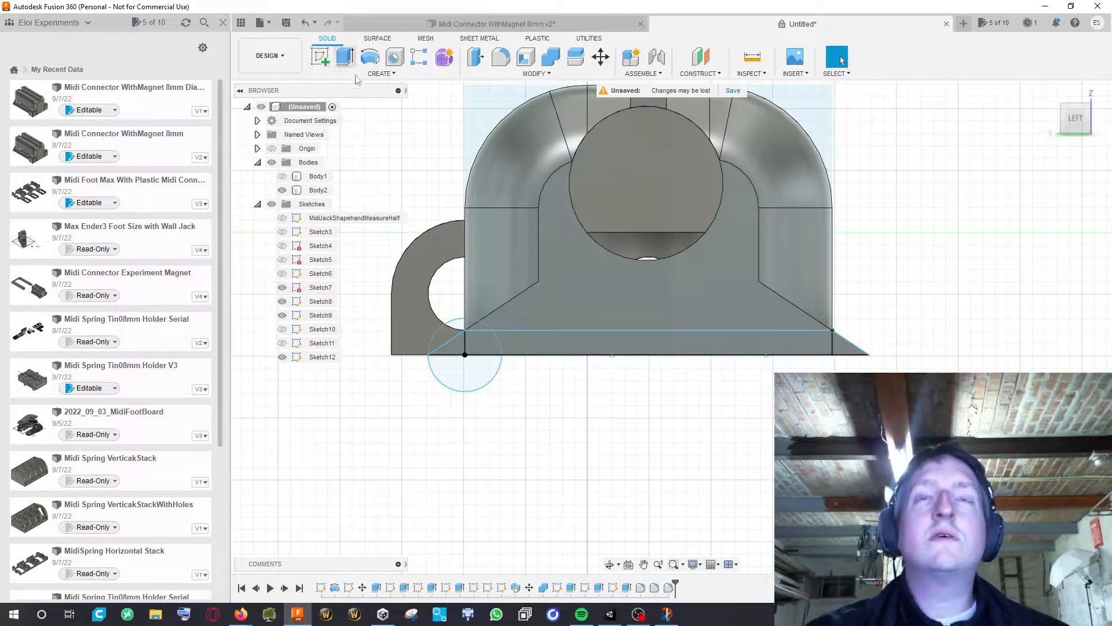
{"action": "scroll", "coordinate": [374, 115], "scroll_direction": "up", "scroll_amount": 2}
{"action": "middle_click_drag", "start_coordinate": [392, 117], "coordinate": [364, 78]}
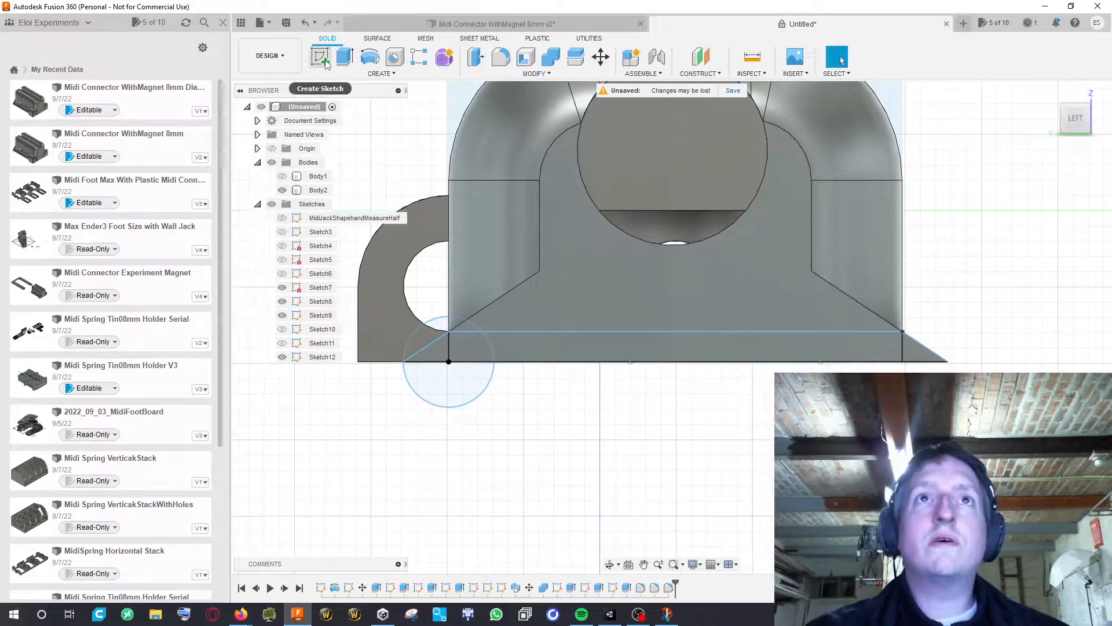
{"action": "right_click", "coordinate": [310, 356]}
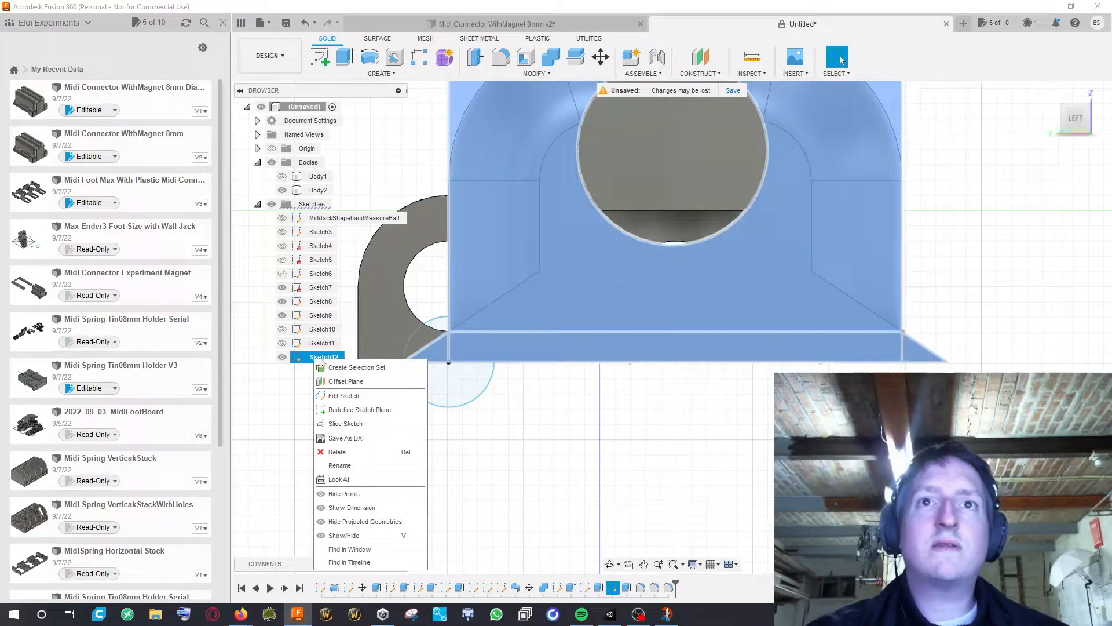
{"action": "left_click", "coordinate": [344, 399]}
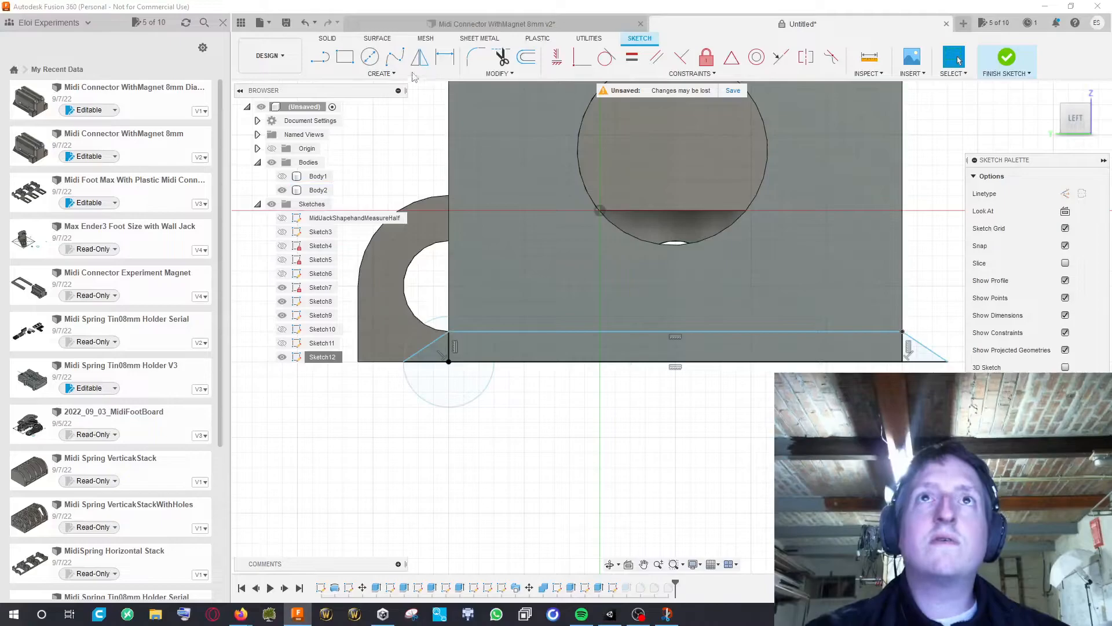
Offset the base's triangular flare outline on the lug side by -0.5 mm, outward from the block
{"action": "left_click", "coordinate": [531, 61]}
{"action": "left_click", "coordinate": [432, 344]}
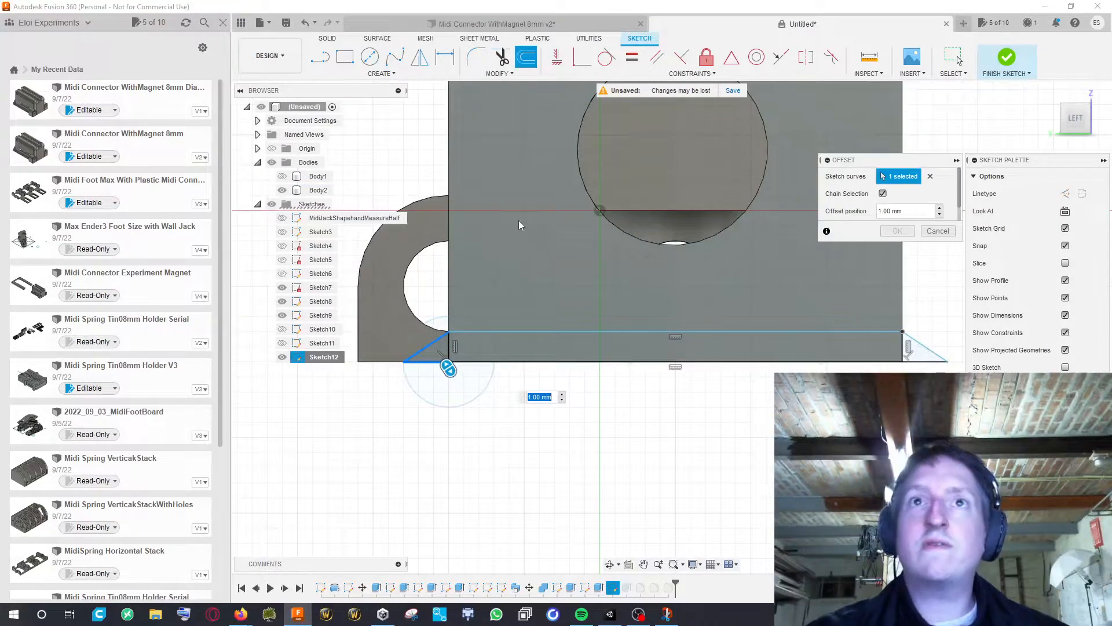
{"action": "left_click_drag", "start_coordinate": [446, 360], "coordinate": [429, 333]}
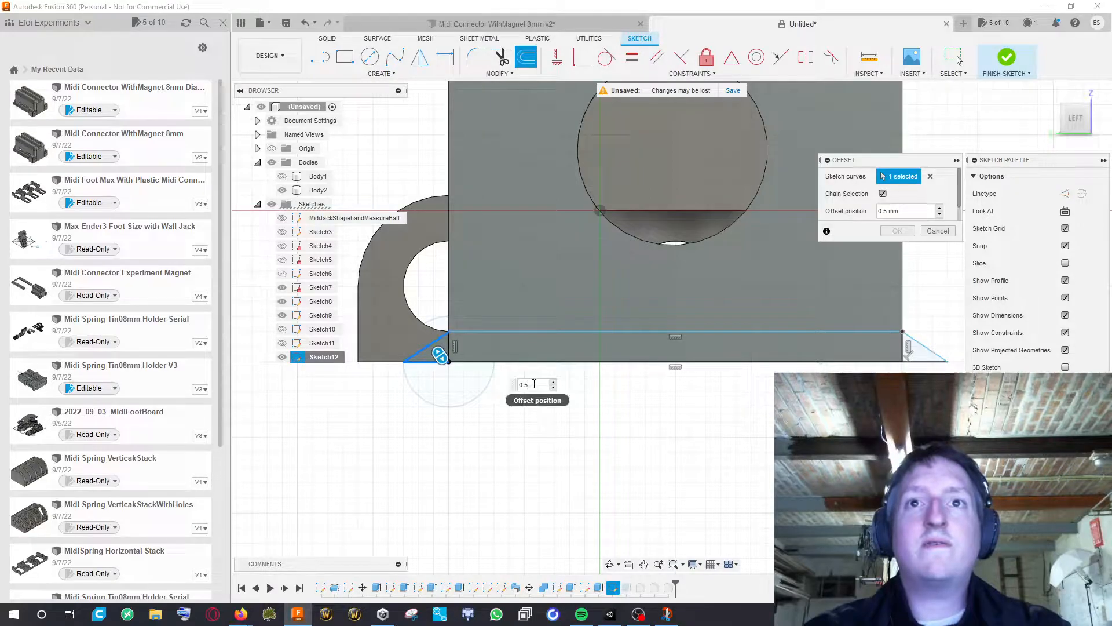
{"action": "key", "text": "BackSpace"}
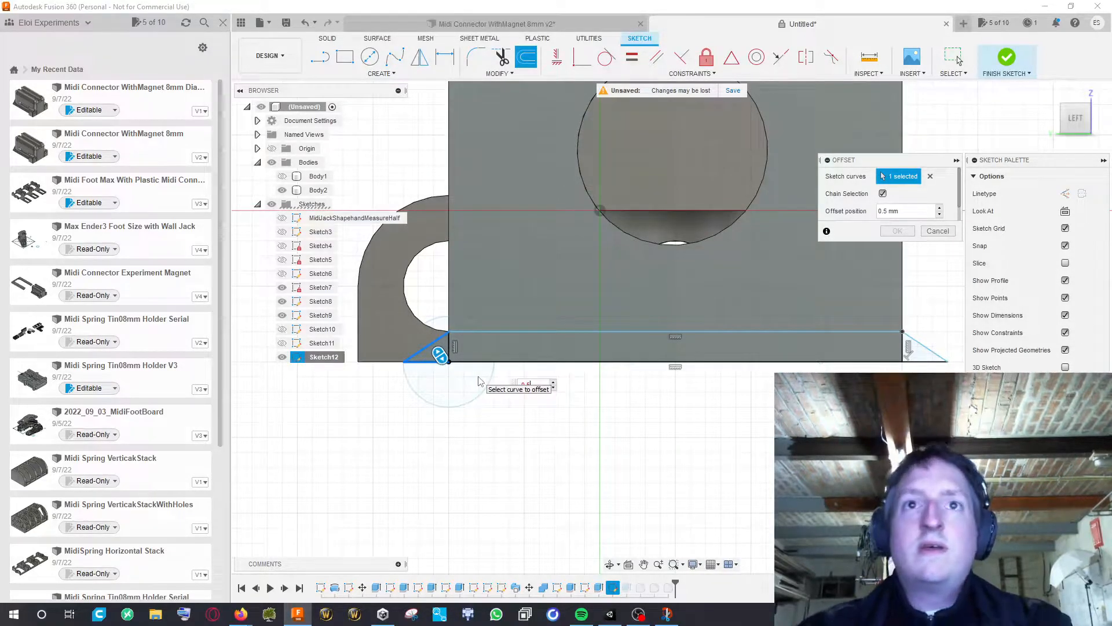
{"action": "type", "text": "-0.5"}
{"action": "middle_click_drag", "start_coordinate": [562, 386], "coordinate": [542, 390]}
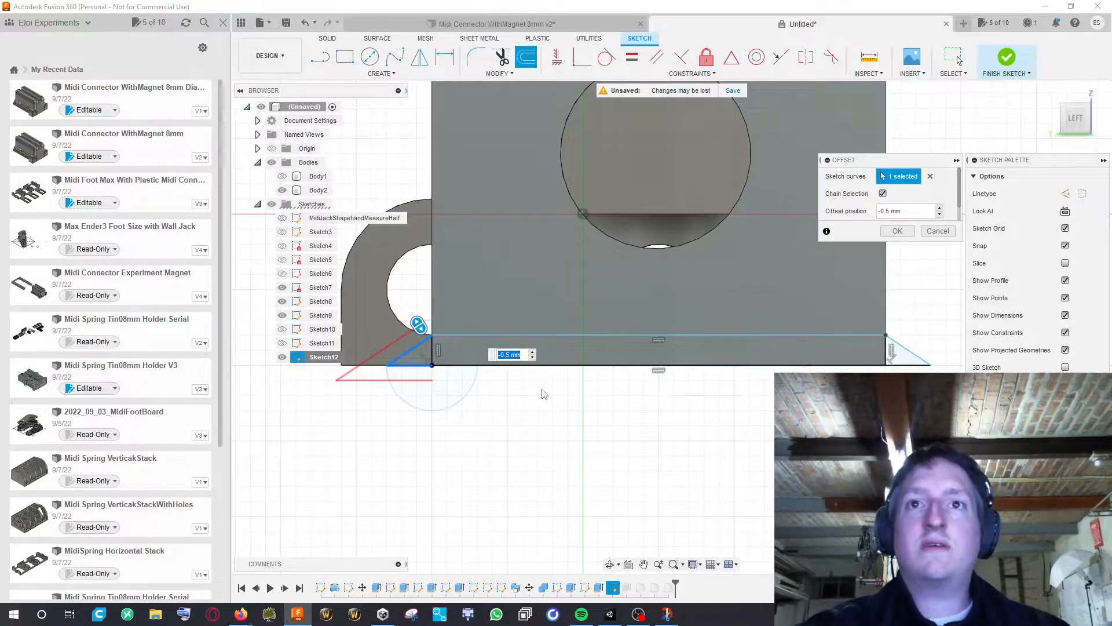
{"action": "key", "text": "Return"}
Offset the triangular flare outline on the side opposite the lug outward by 0.5 mm
{"action": "middle_click_drag", "start_coordinate": [655, 410], "coordinate": [624, 405]}
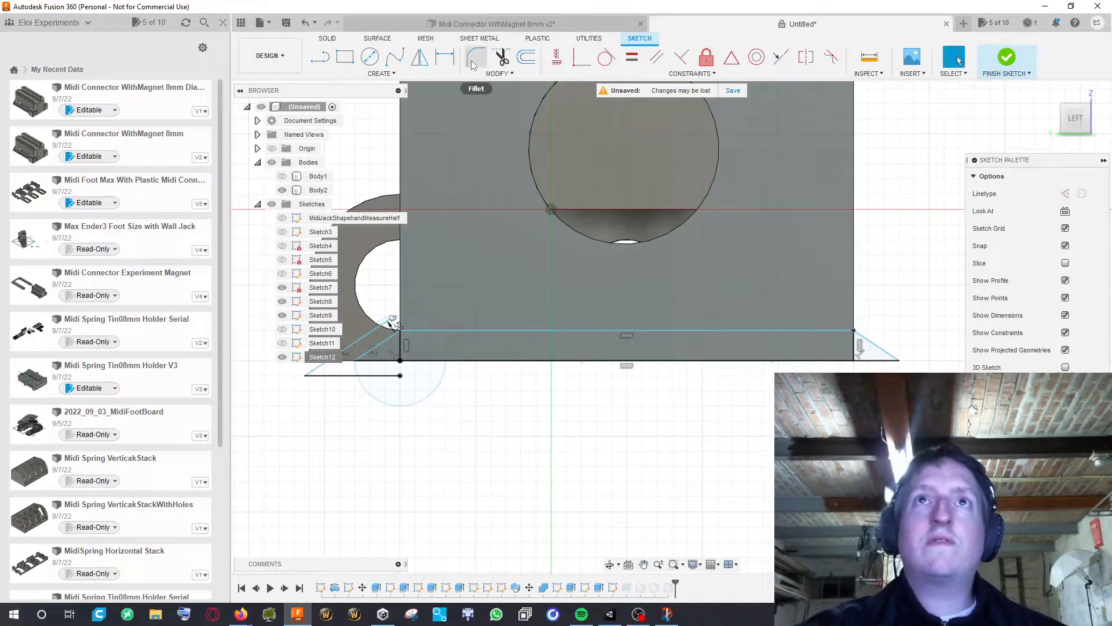
{"action": "left_click", "coordinate": [523, 58]}
{"action": "left_click", "coordinate": [888, 359]}
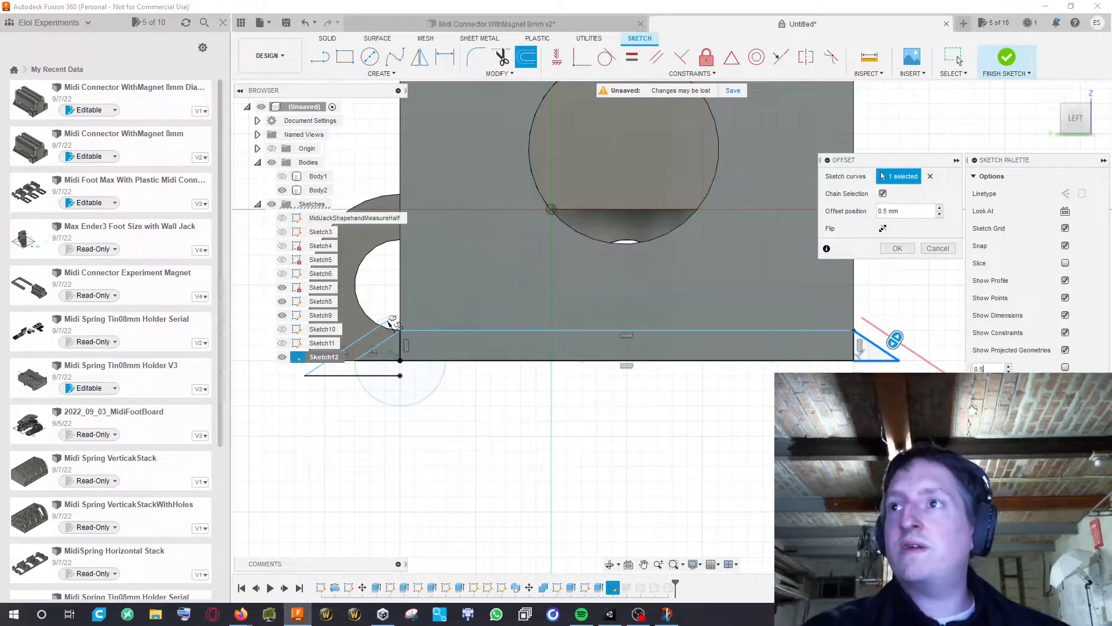
{"action": "key", "text": "Return"}
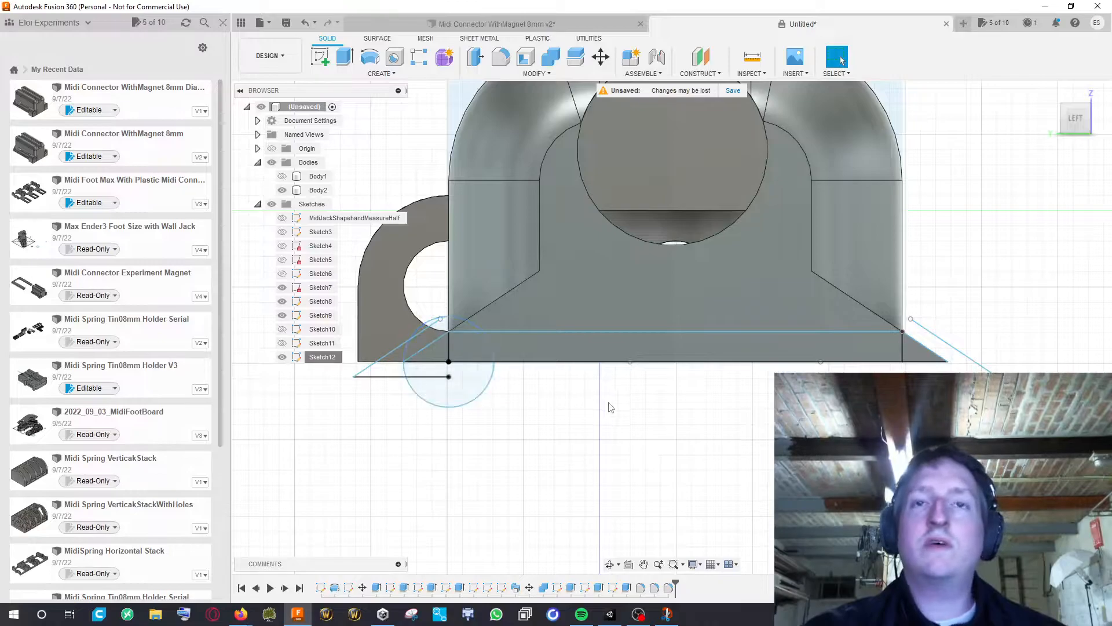
Reopen Sketch12 with the offset flare outlines for editing
{"action": "middle_click_drag", "start_coordinate": [590, 393], "coordinate": [578, 395]}
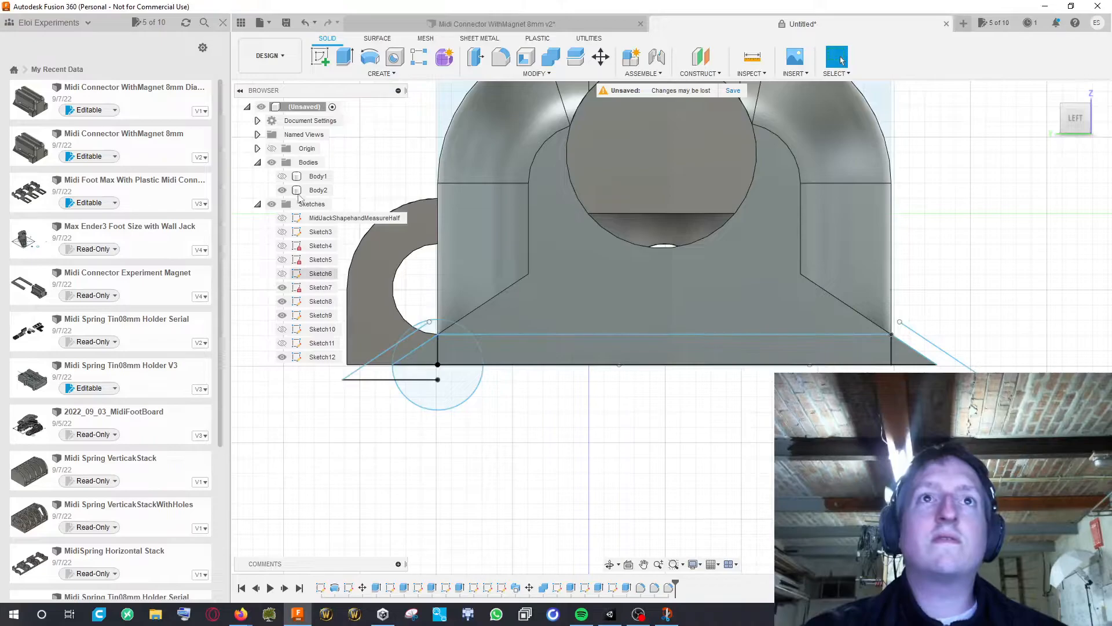
{"action": "right_click", "coordinate": [332, 358]}
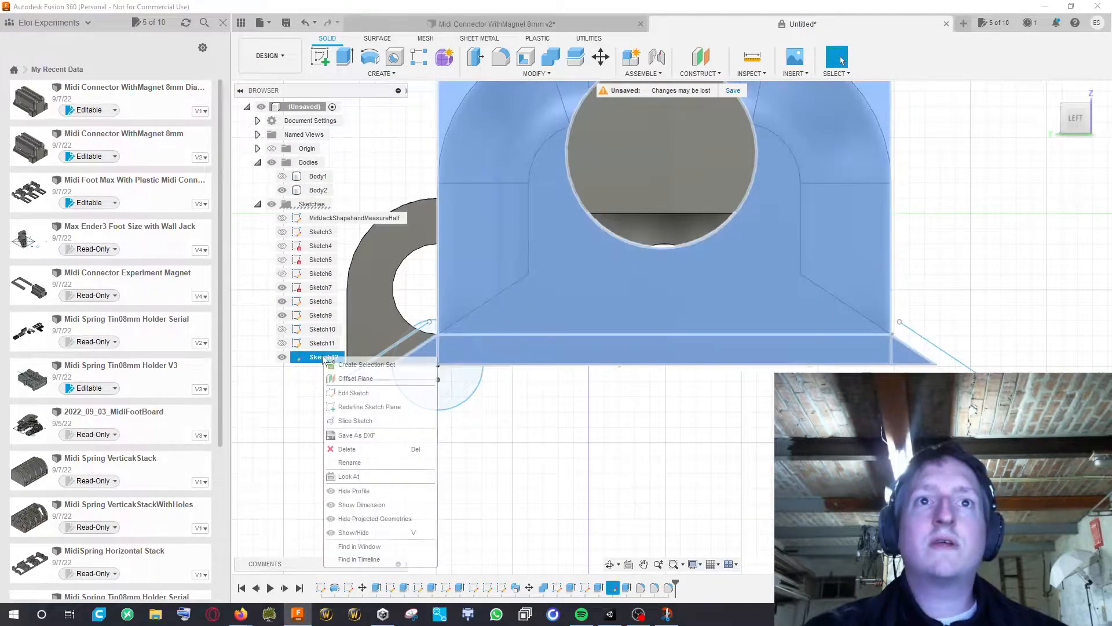
{"action": "left_click", "coordinate": [376, 392]}
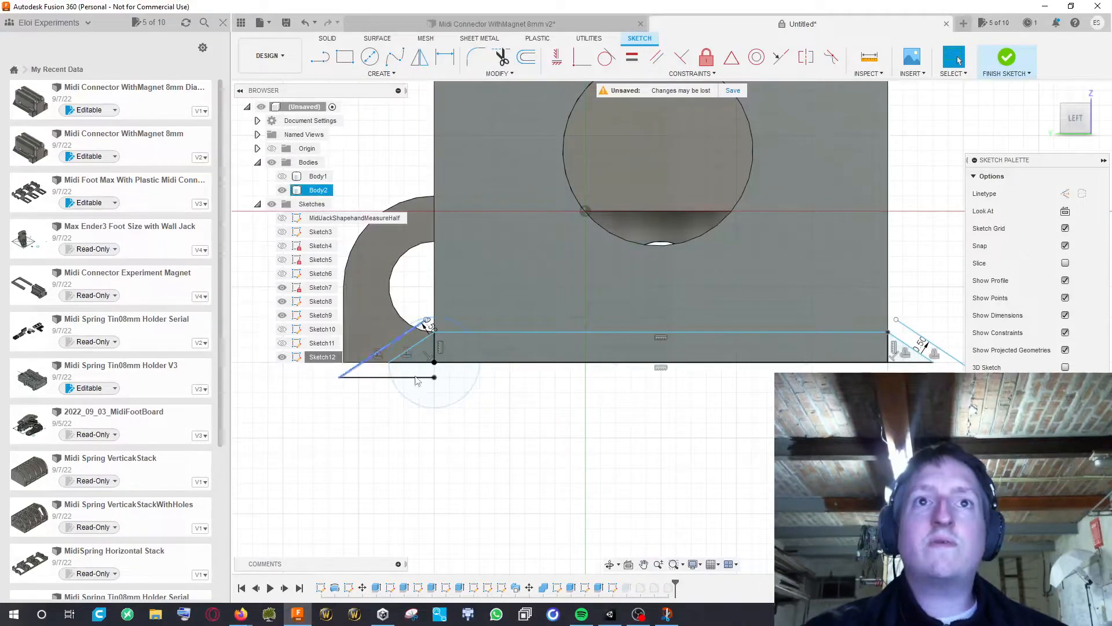
Try to draw a horizontal line about 2.5 mm long along the base's bottom edge, running outward past the lug
{"action": "left_click", "coordinate": [320, 57]}
{"action": "left_click", "coordinate": [388, 366]}
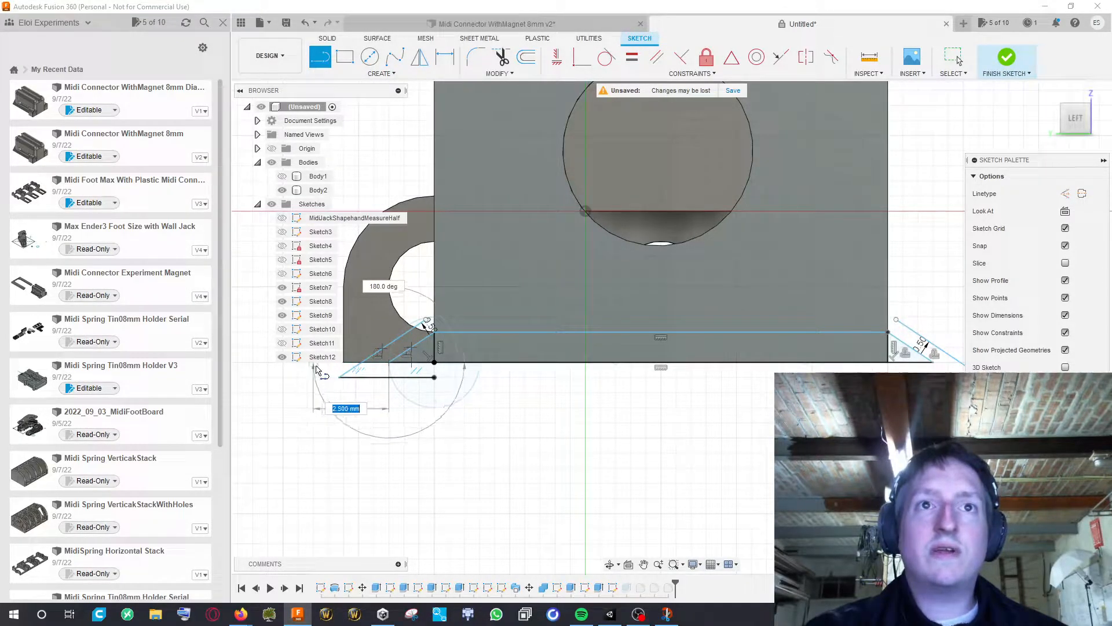
{"action": "left_click", "coordinate": [315, 366]}
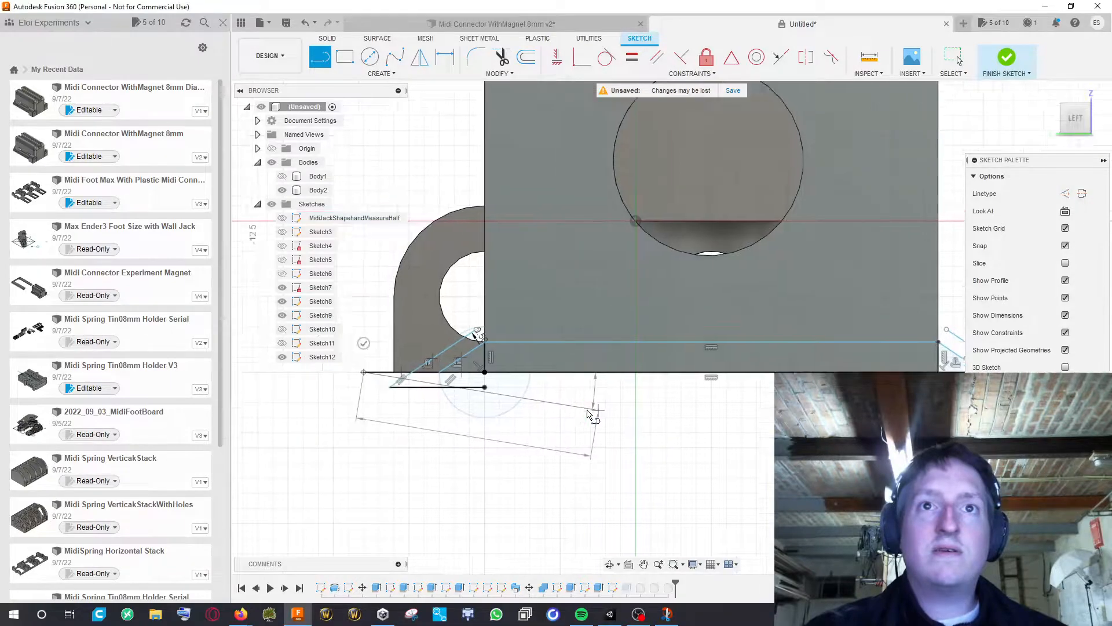
{"action": "key", "text": "Escape"}
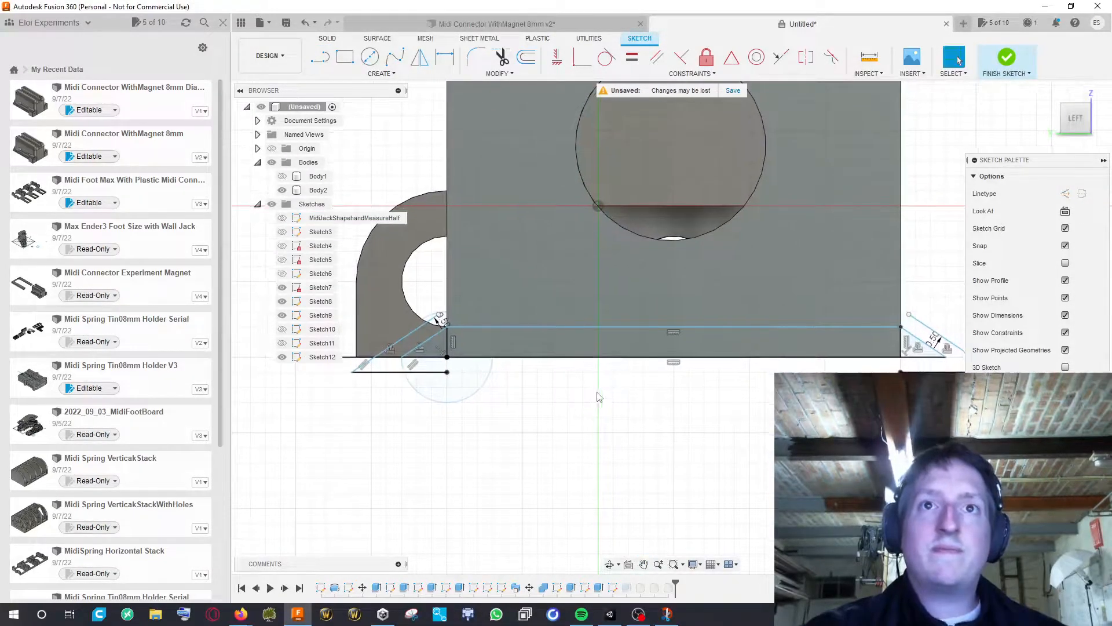
{"action": "scroll", "coordinate": [596, 394], "scroll_direction": "down", "scroll_amount": 2}
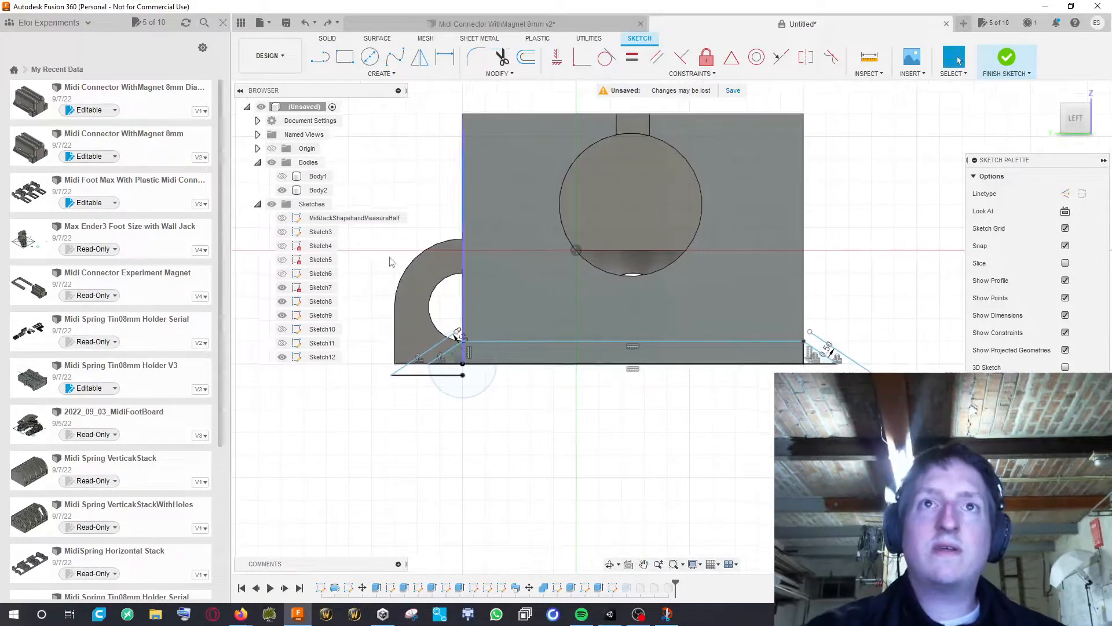
{"action": "left_click", "coordinate": [345, 57]}
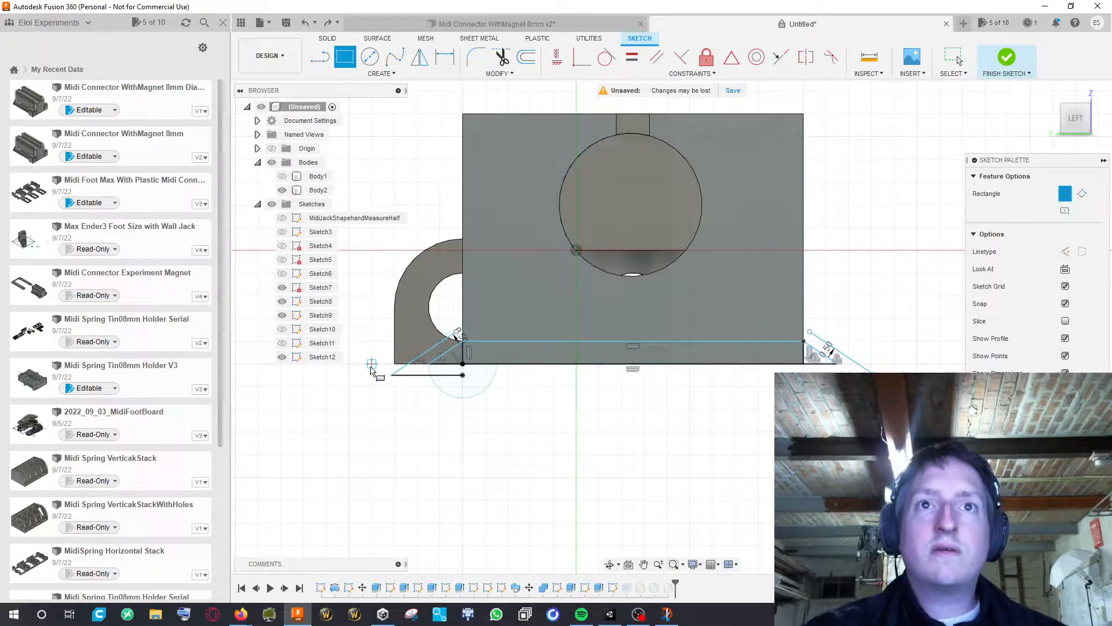
{"action": "key", "text": "Escape"}
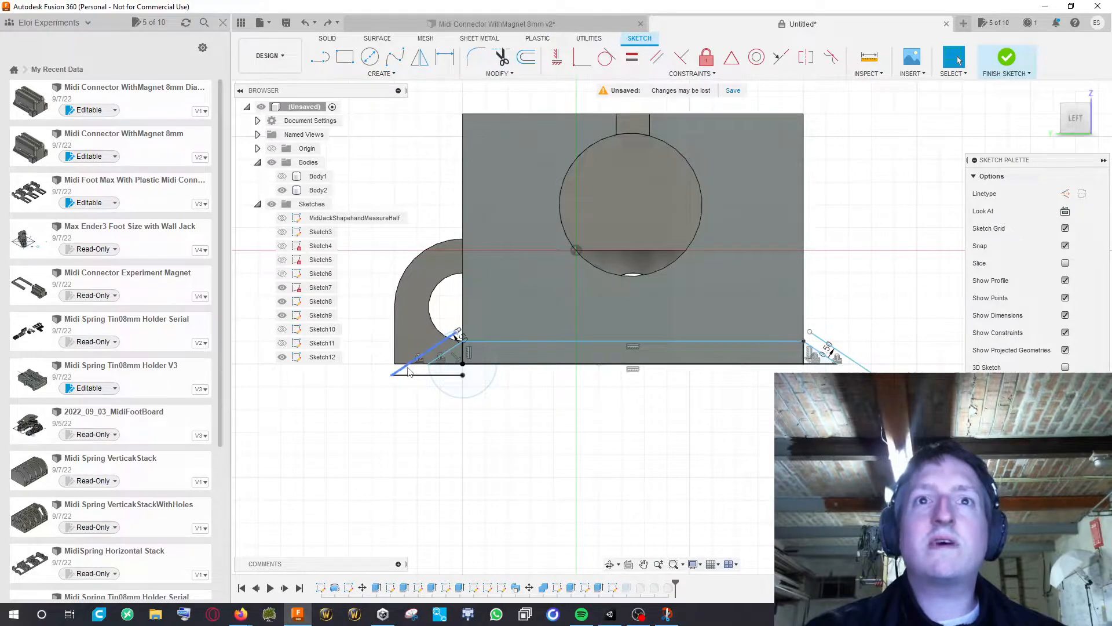
{"action": "key", "text": "r"}
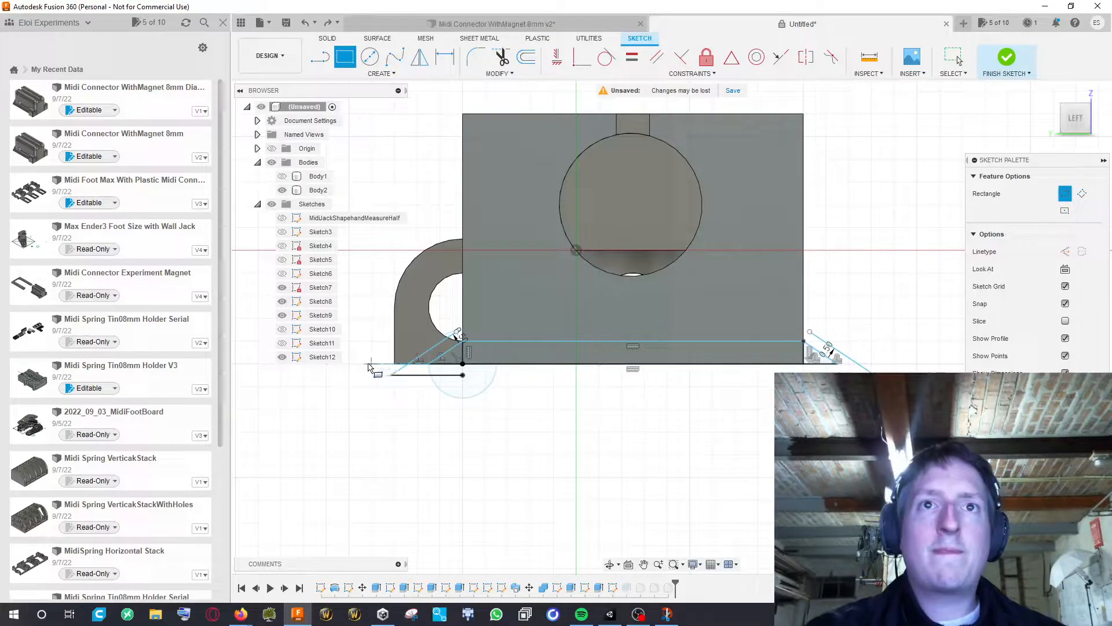
{"action": "left_click", "coordinate": [360, 366]}
{"action": "type", "text": "0.5"}
{"action": "key", "text": "Tab"}
{"action": "left_click", "coordinate": [954, 57]}
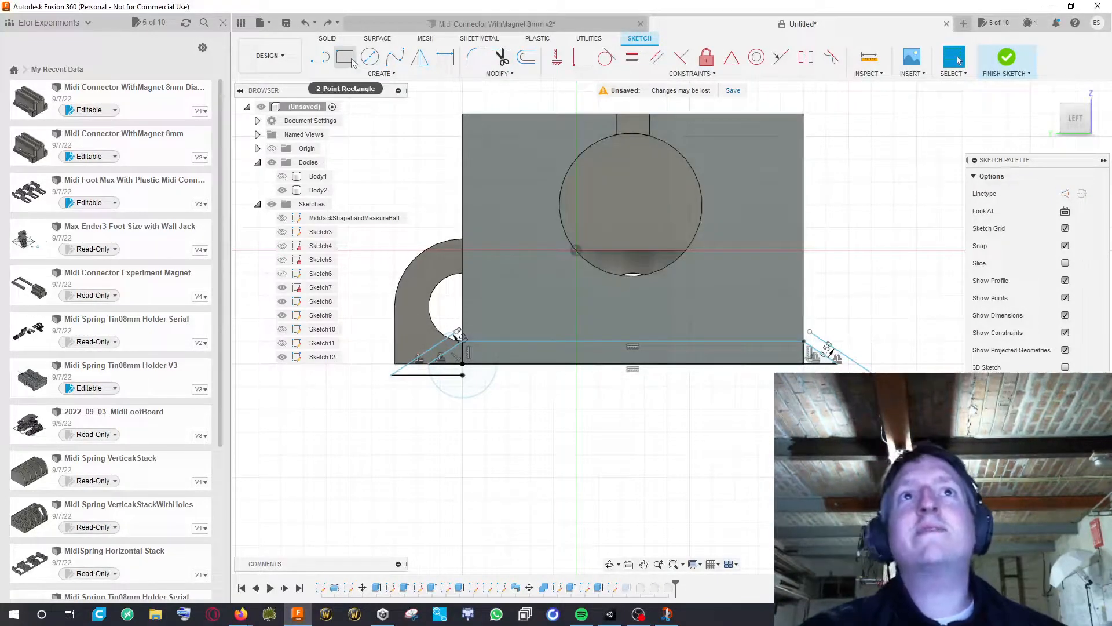
Draw a center rectangle about 23.6 mm by 2.1 mm centred below the block, with its upper edge on the base's bottom edge
{"action": "left_click", "coordinate": [373, 74]}
{"action": "mouse_move", "coordinate": [376, 101]}
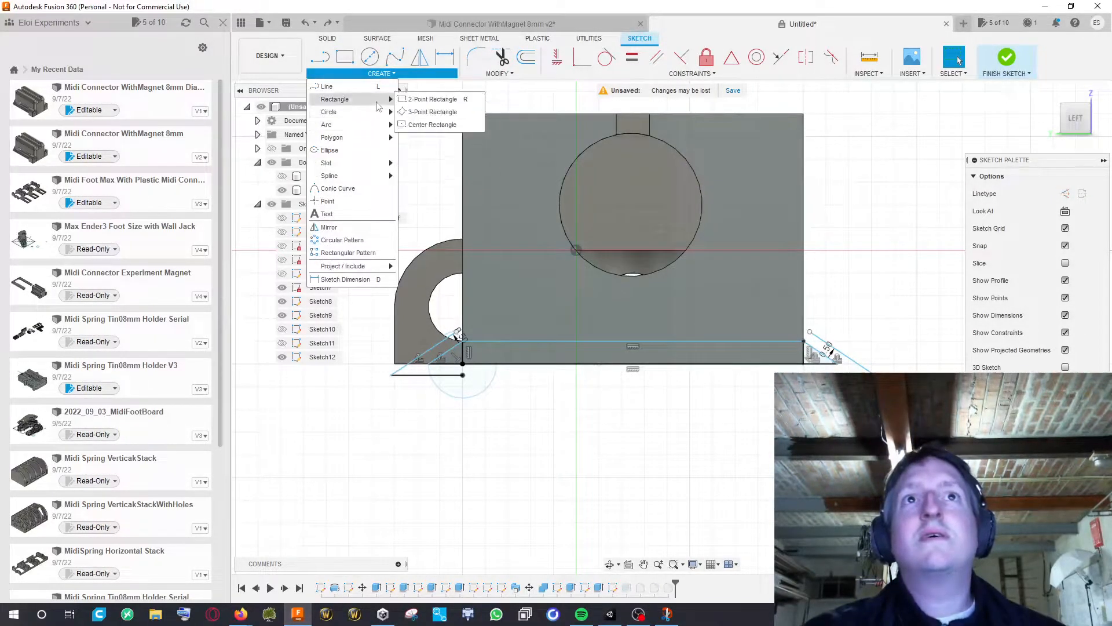
{"action": "left_click", "coordinate": [430, 125]}
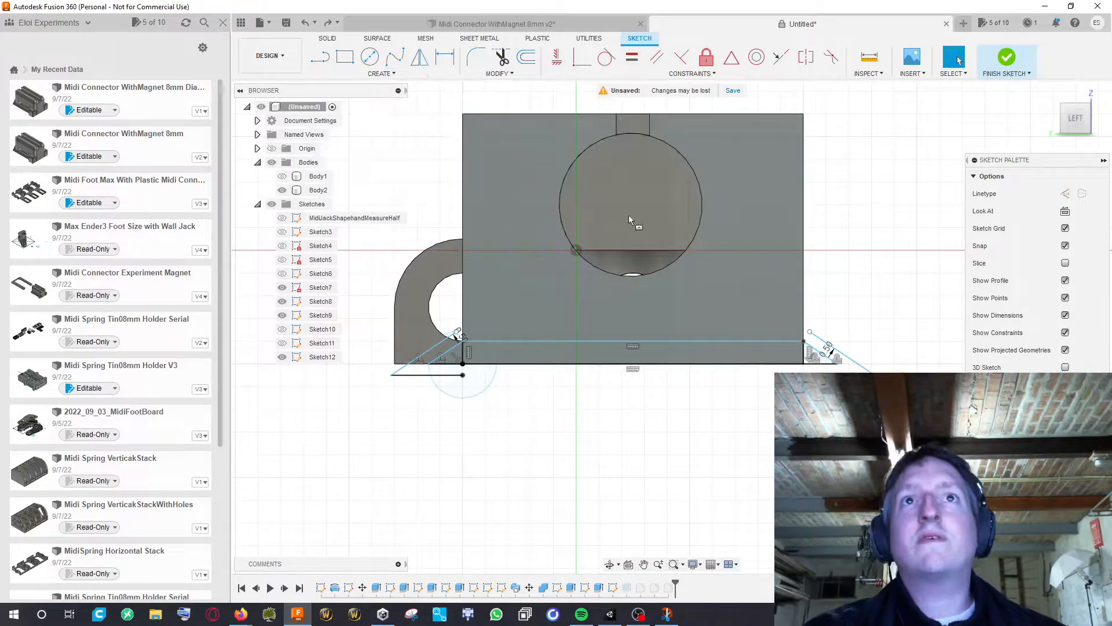
{"action": "middle_click_drag", "start_coordinate": [702, 330], "coordinate": [609, 298]}
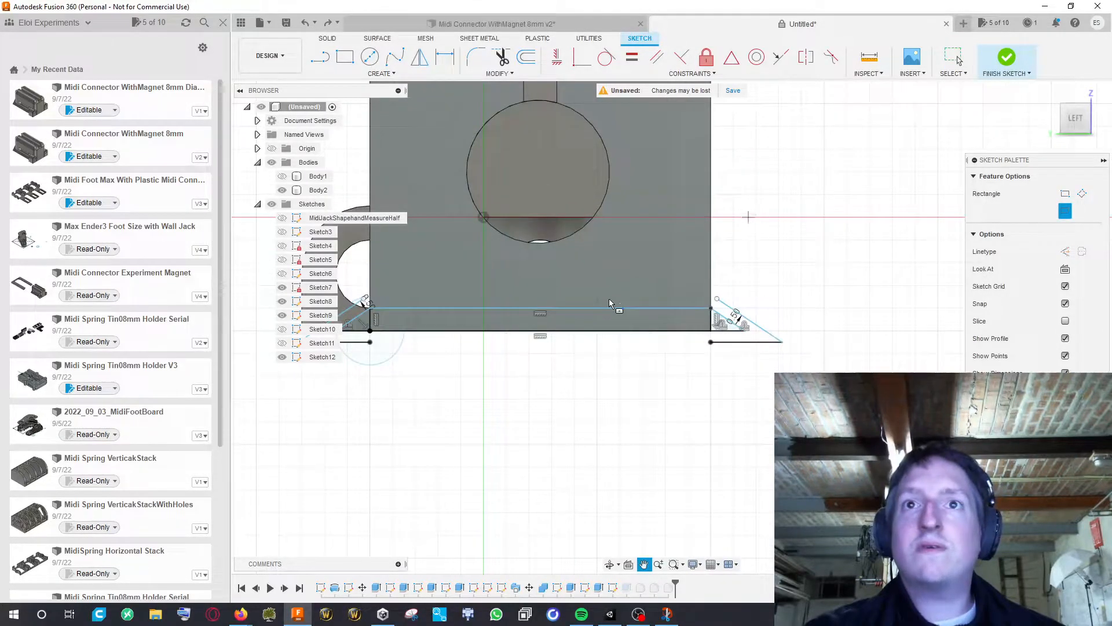
{"action": "left_click", "coordinate": [540, 354]}
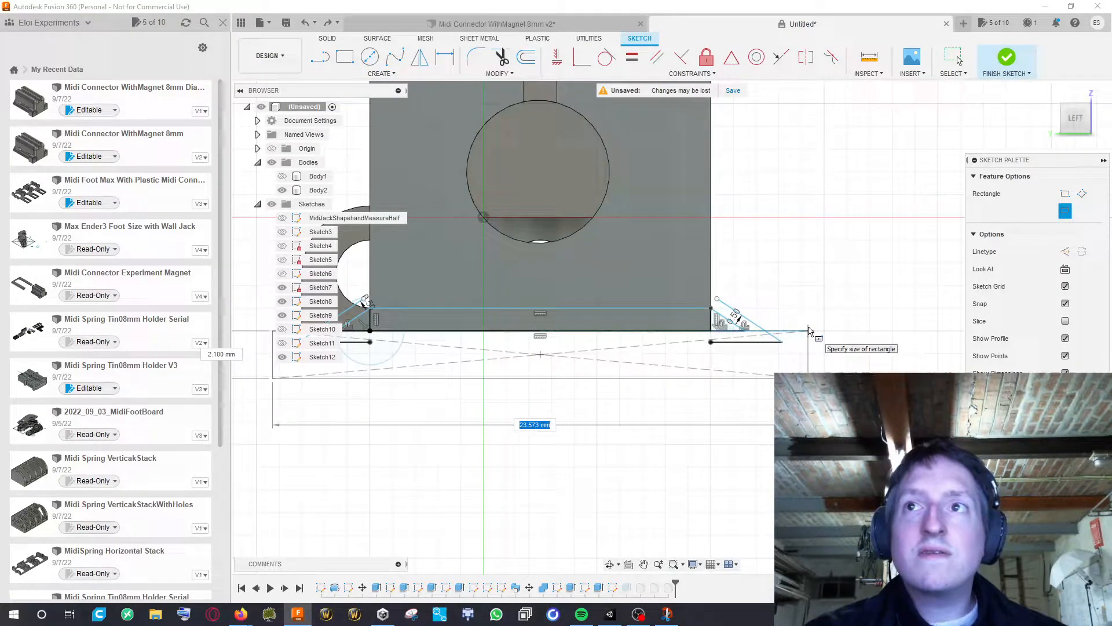
{"action": "left_click", "coordinate": [810, 330]}
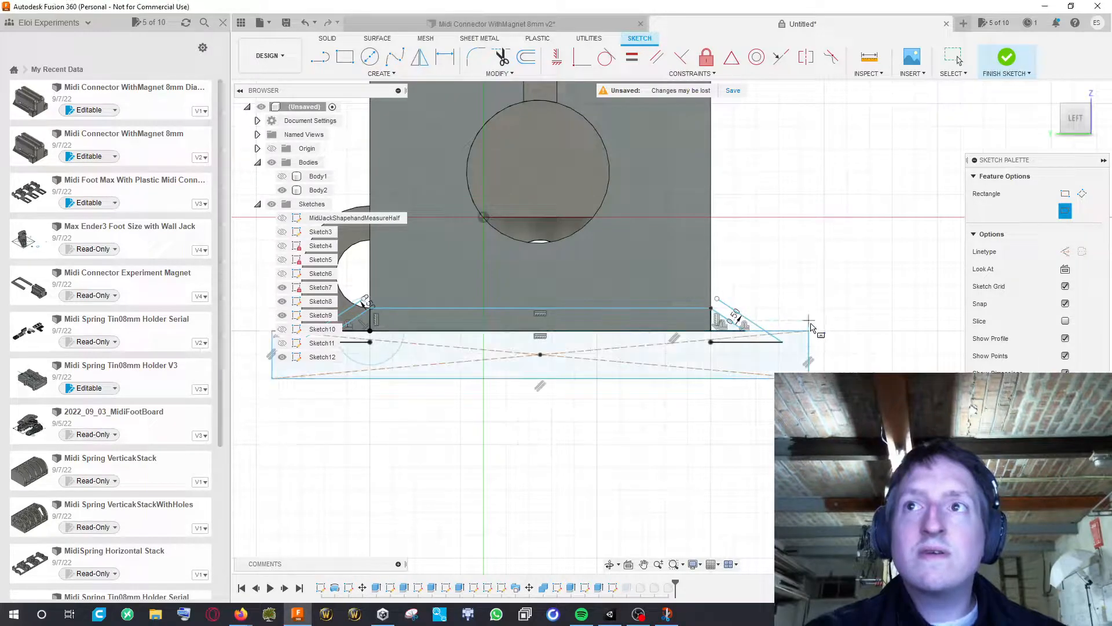
{"action": "mouse_move", "coordinate": [812, 303]}
{"action": "middle_mouse_down"}
{"action": "mouse_move", "coordinate": [891, 328]}
{"action": "mouse_move", "coordinate": [866, 310]}
{"action": "middle_mouse_up"}
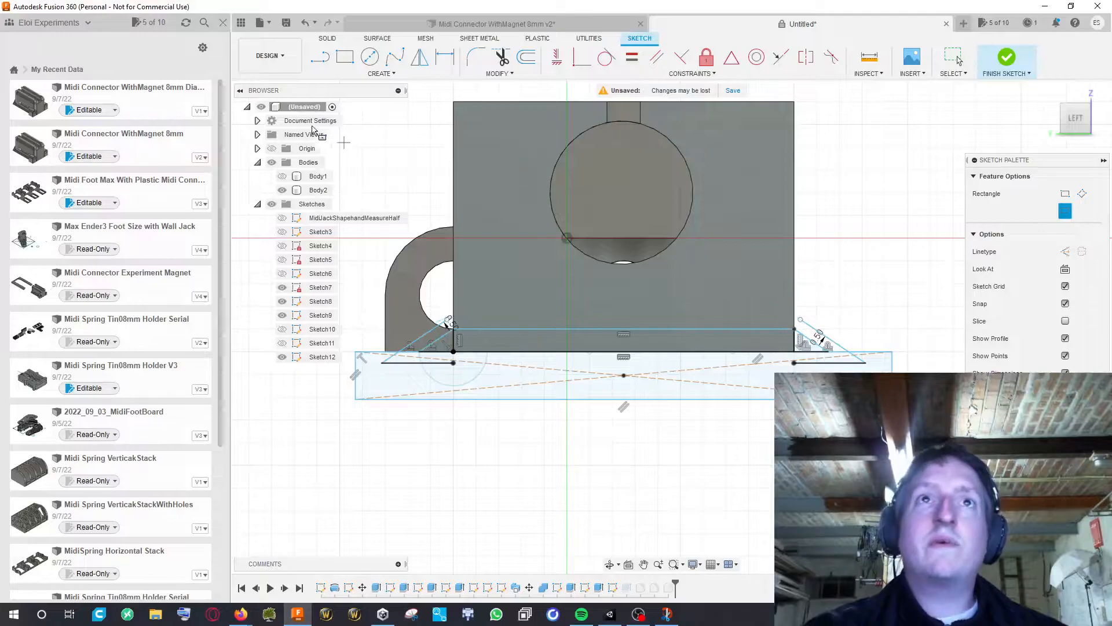
Draw a horizontal line about 4 mm long from the upper end of the lug-side offset line outward, level with the rectangle's outer edge
{"action": "key", "text": "l"}
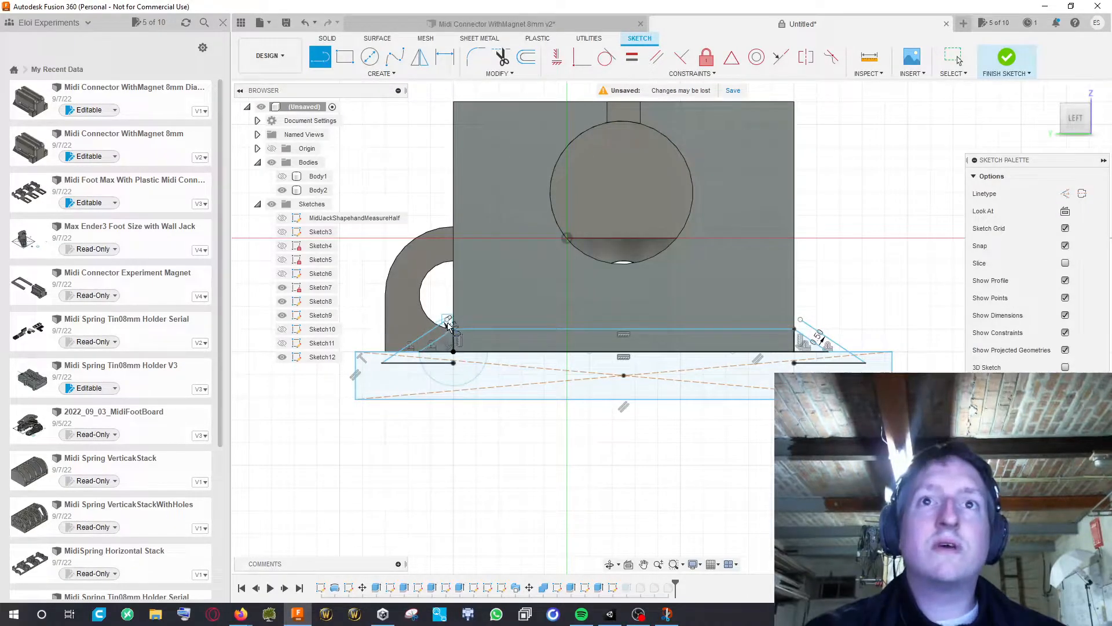
{"action": "scroll", "coordinate": [446, 334], "scroll_direction": "up", "scroll_amount": 5}
{"action": "left_click", "coordinate": [448, 311]}
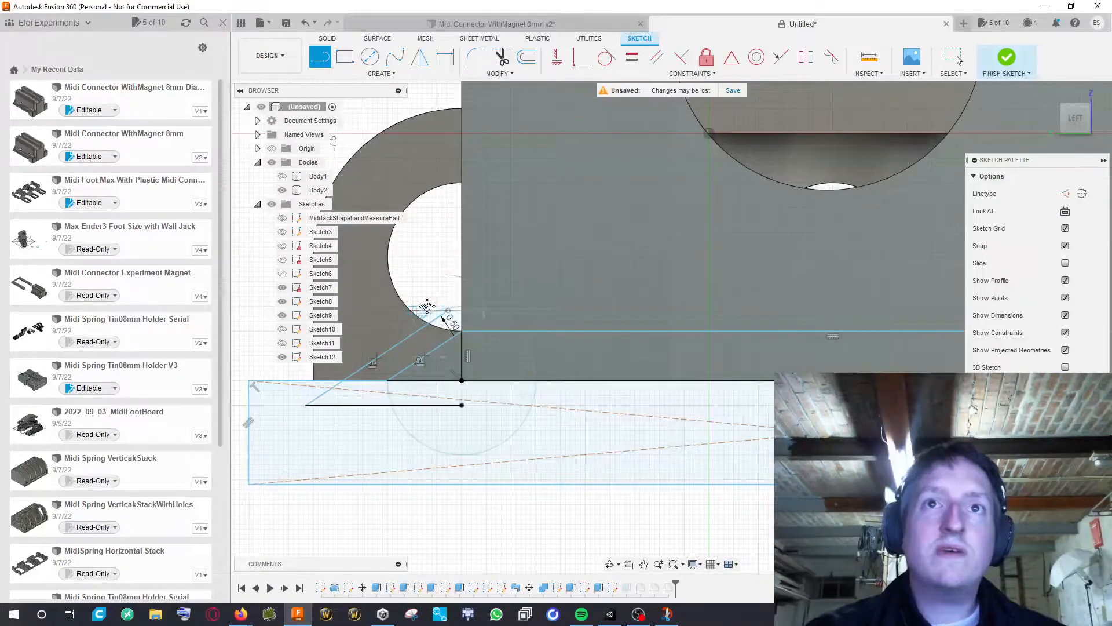
{"action": "middle_click_drag", "start_coordinate": [427, 311], "coordinate": [525, 308]}
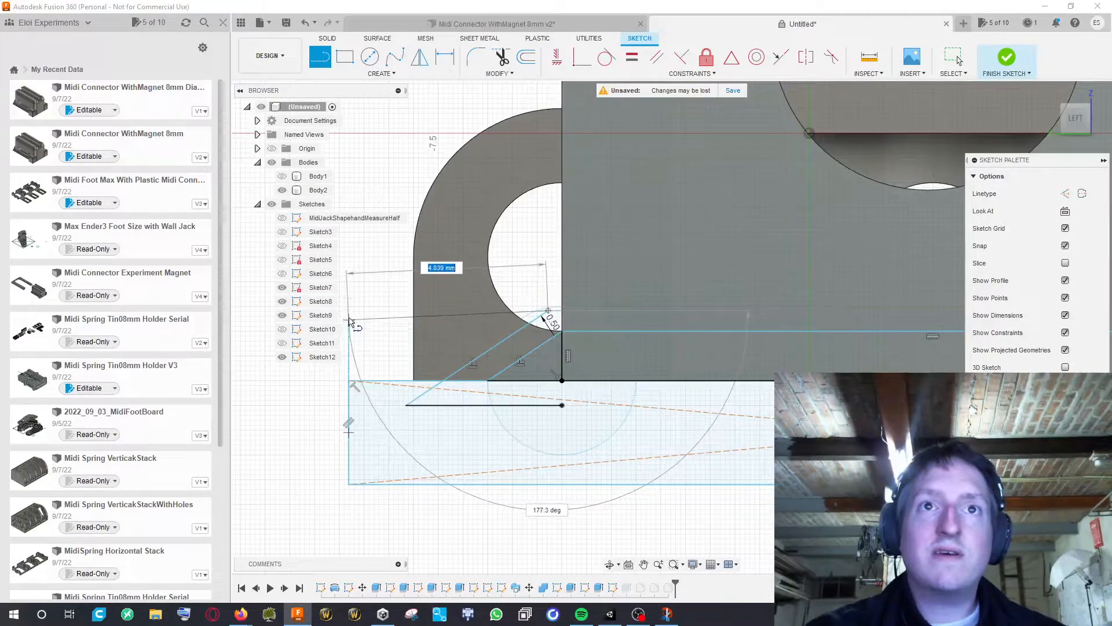
{"action": "left_click", "coordinate": [349, 312]}
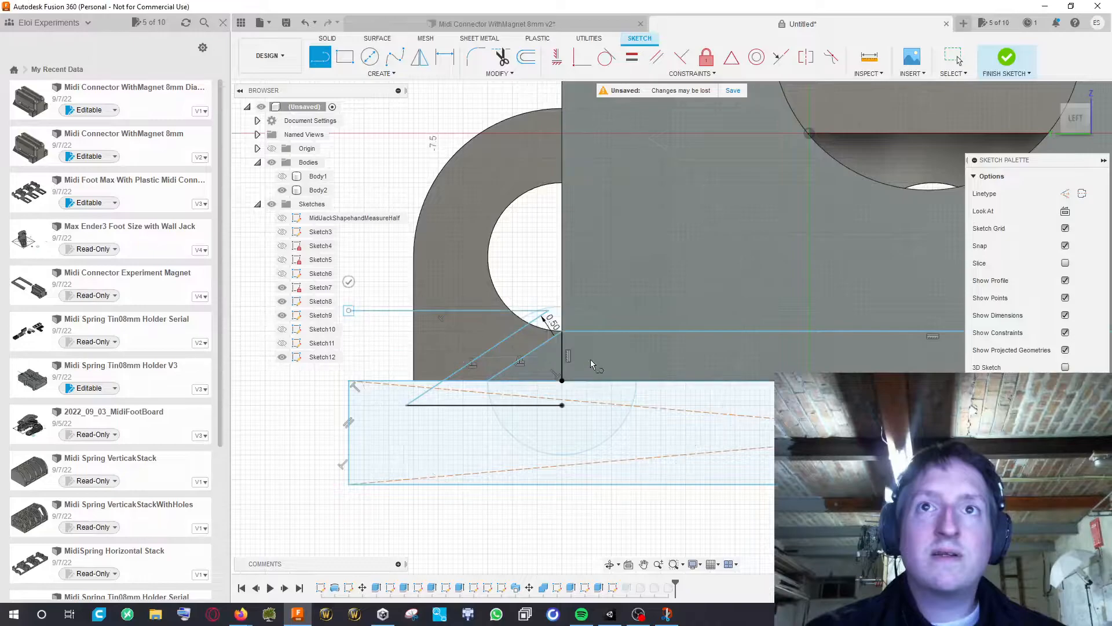
Draw a horizontal line about 4 mm long outward from the upper end of the offset line opposite the lug, closed down to the rectangle's corner
{"action": "scroll", "coordinate": [452, 371], "scroll_direction": "down", "scroll_amount": 2}
{"action": "scroll", "coordinate": [456, 374], "scroll_direction": "up", "scroll_amount": 1}
{"action": "key", "text": "Escape"}
{"action": "middle_click_drag", "start_coordinate": [679, 365], "coordinate": [412, 337]}
{"action": "middle_click_drag", "start_coordinate": [802, 365], "coordinate": [606, 375]}
{"action": "key", "text": "l"}
{"action": "left_click", "coordinate": [660, 307]}
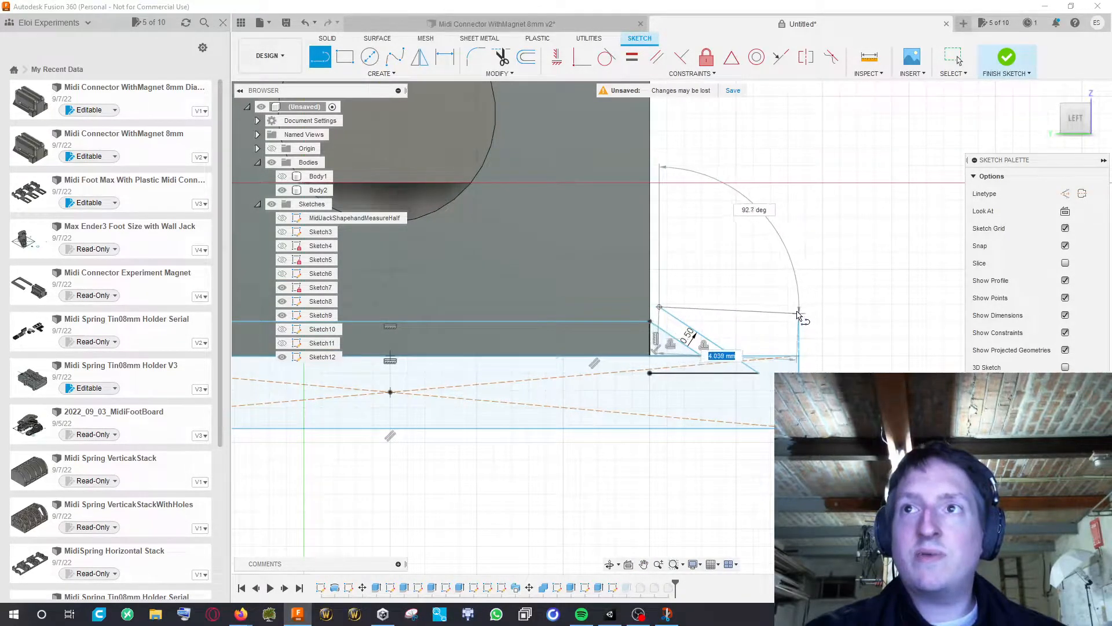
{"action": "left_click", "coordinate": [799, 309]}
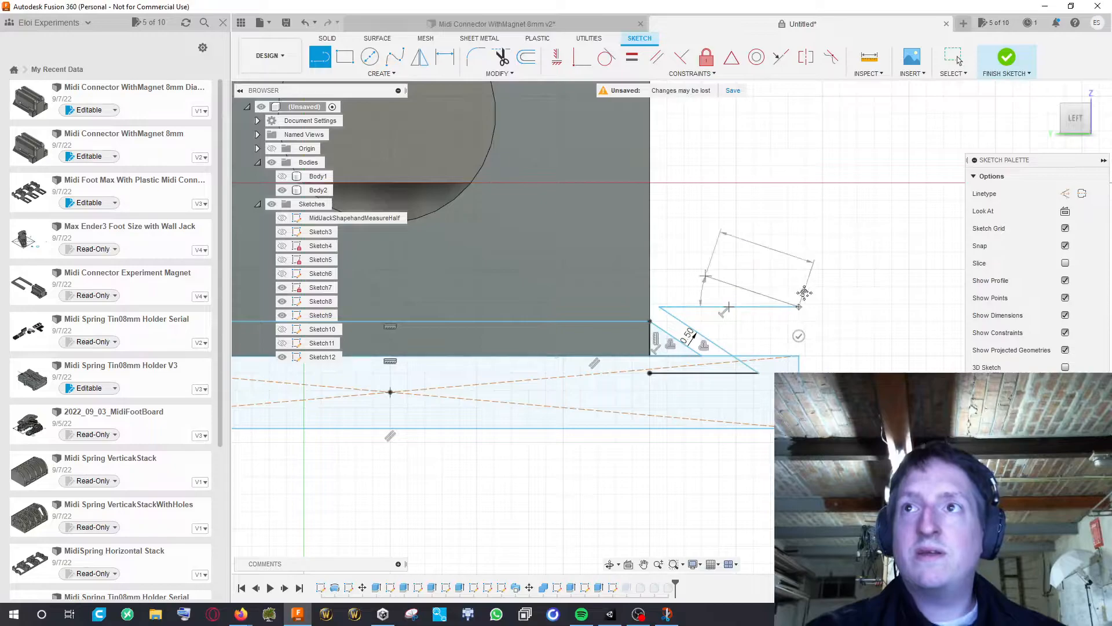
{"action": "middle_click_drag", "start_coordinate": [802, 290], "coordinate": [880, 289]}
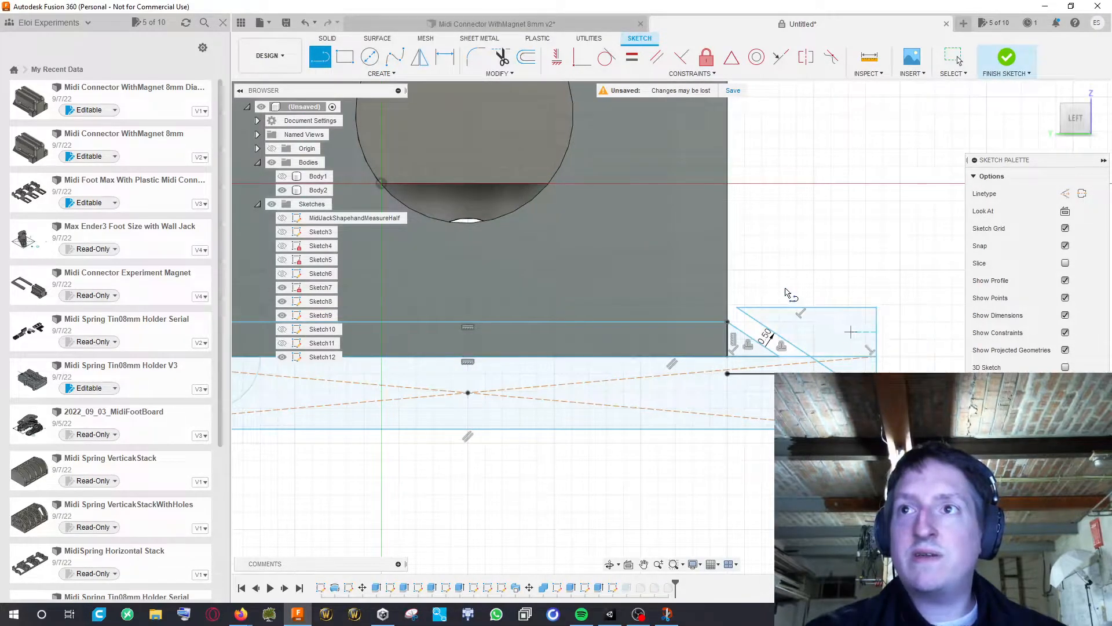
Close the lug-side profile down to the rectangle's corner and finish the sketch
{"action": "scroll", "coordinate": [794, 285], "scroll_direction": "down", "scroll_amount": 3}
{"action": "mouse_move", "coordinate": [805, 277]}
{"action": "middle_mouse_down"}
{"action": "mouse_move", "coordinate": [884, 275]}
{"action": "mouse_move", "coordinate": [773, 288]}
{"action": "mouse_move", "coordinate": [805, 261]}
{"action": "mouse_move", "coordinate": [874, 267]}
{"action": "mouse_move", "coordinate": [864, 264]}
{"action": "mouse_move", "coordinate": [894, 255]}
{"action": "mouse_move", "coordinate": [879, 272]}
{"action": "mouse_move", "coordinate": [909, 292]}
{"action": "mouse_move", "coordinate": [862, 284]}
{"action": "middle_mouse_up"}
{"action": "scroll", "coordinate": [879, 275], "scroll_direction": "down", "scroll_amount": 1}
{"action": "key", "text": "l"}
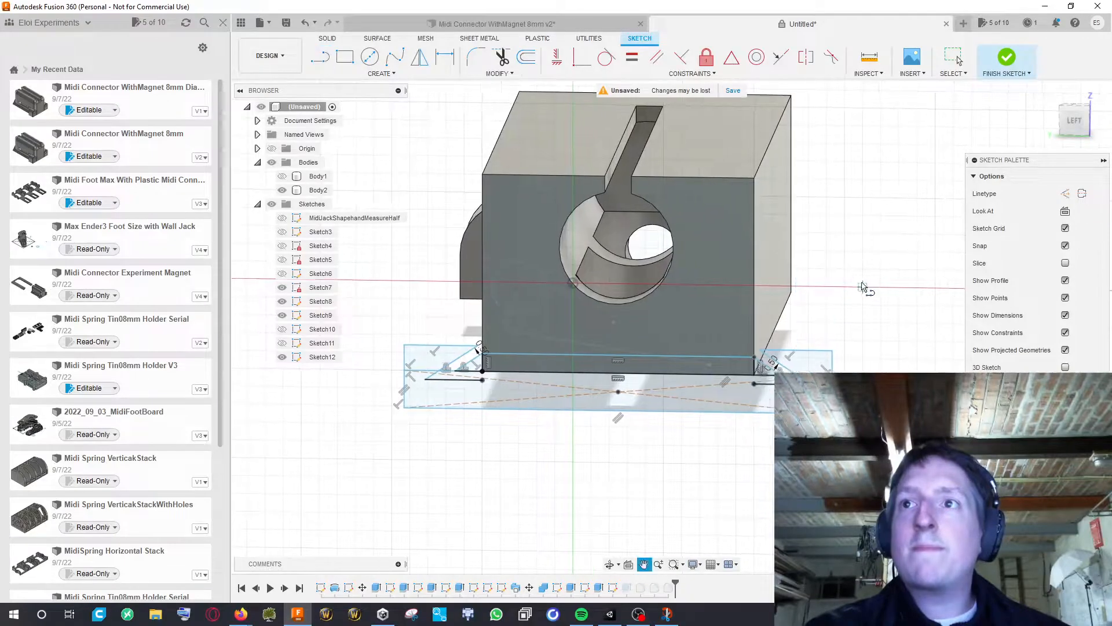
{"action": "left_click", "coordinate": [1007, 58]}
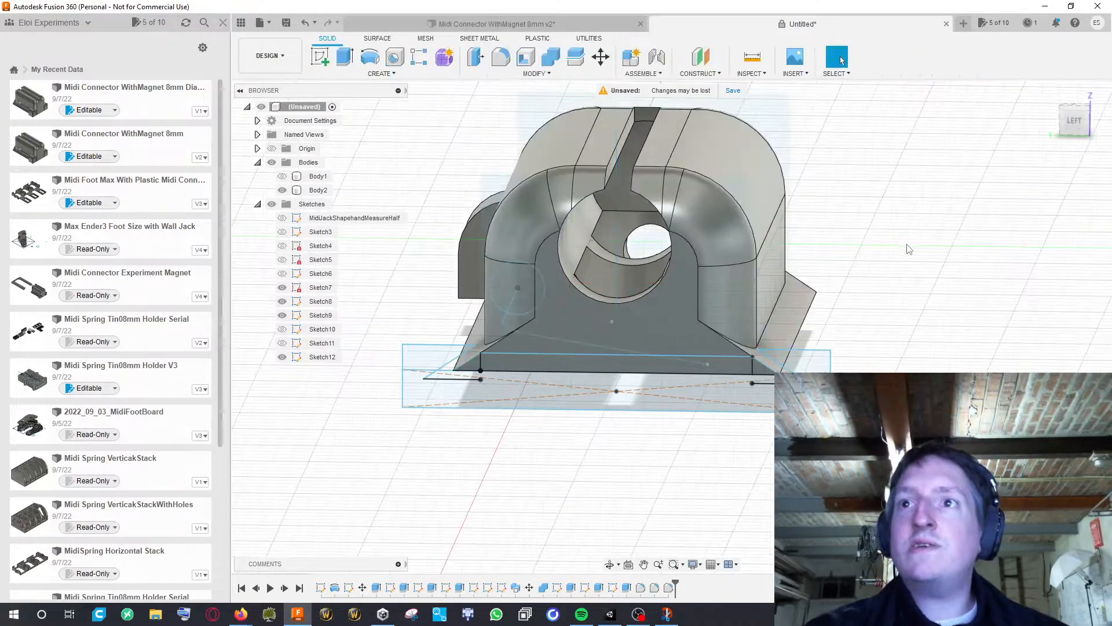
Extrude the rectangle and the two side profiles beside the flare -22 mm along the block as a new body
{"action": "key", "text": "e"}
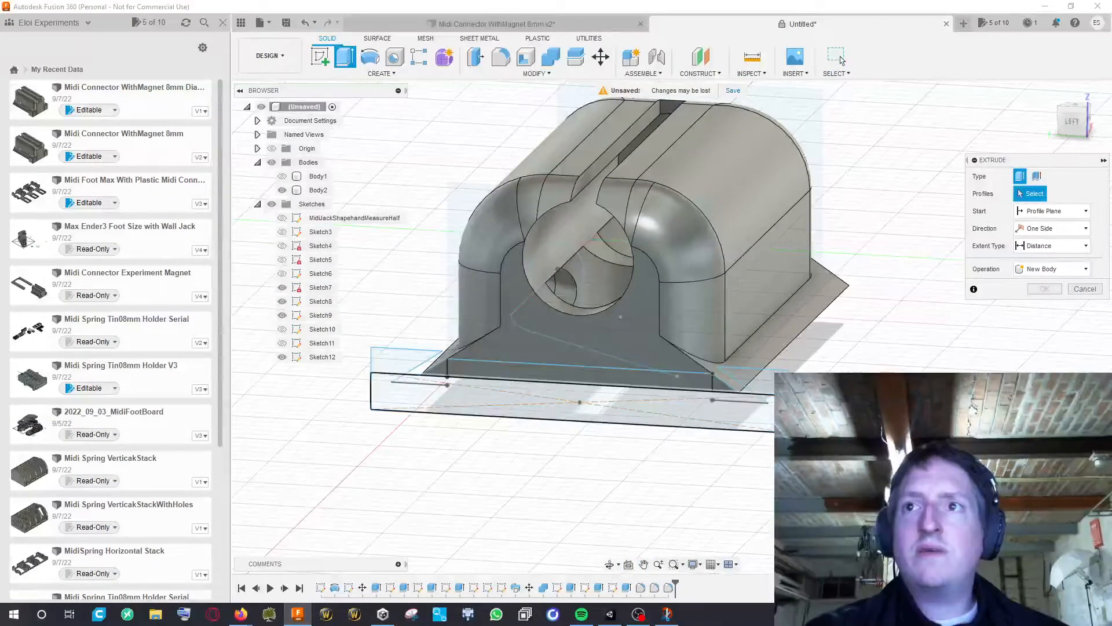
{"action": "left_click", "coordinate": [763, 414]}
{"action": "left_click", "coordinate": [764, 381]}
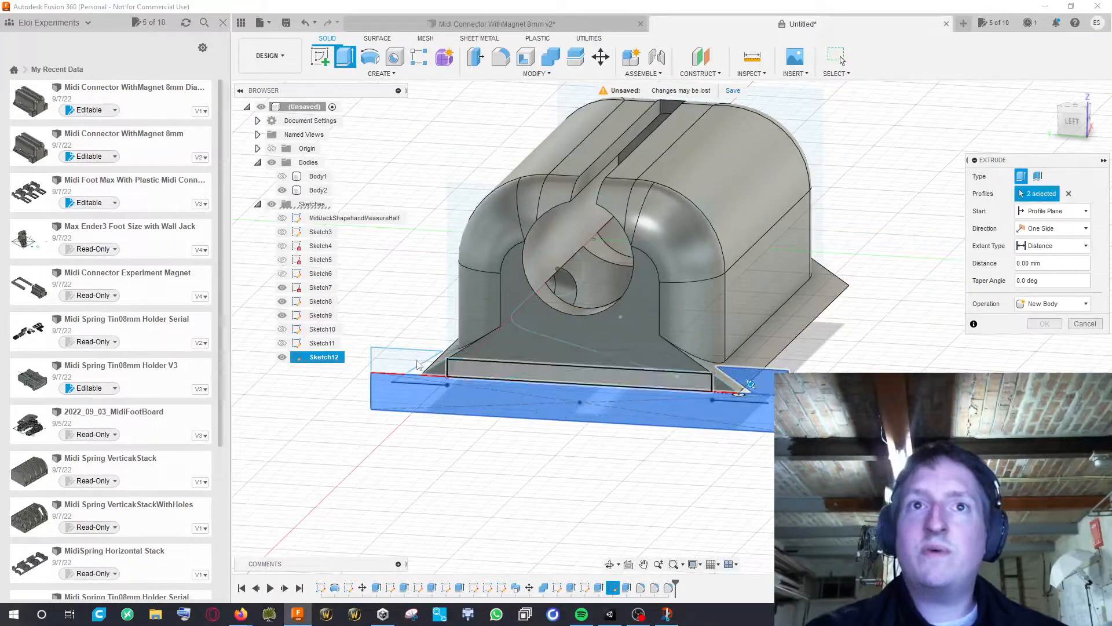
{"action": "left_click", "coordinate": [419, 357]}
{"action": "middle_click_drag", "start_coordinate": [419, 357], "coordinate": [1049, 339], "text": "shift"}
{"action": "left_click_drag", "start_coordinate": [834, 416], "coordinate": [475, 413]}
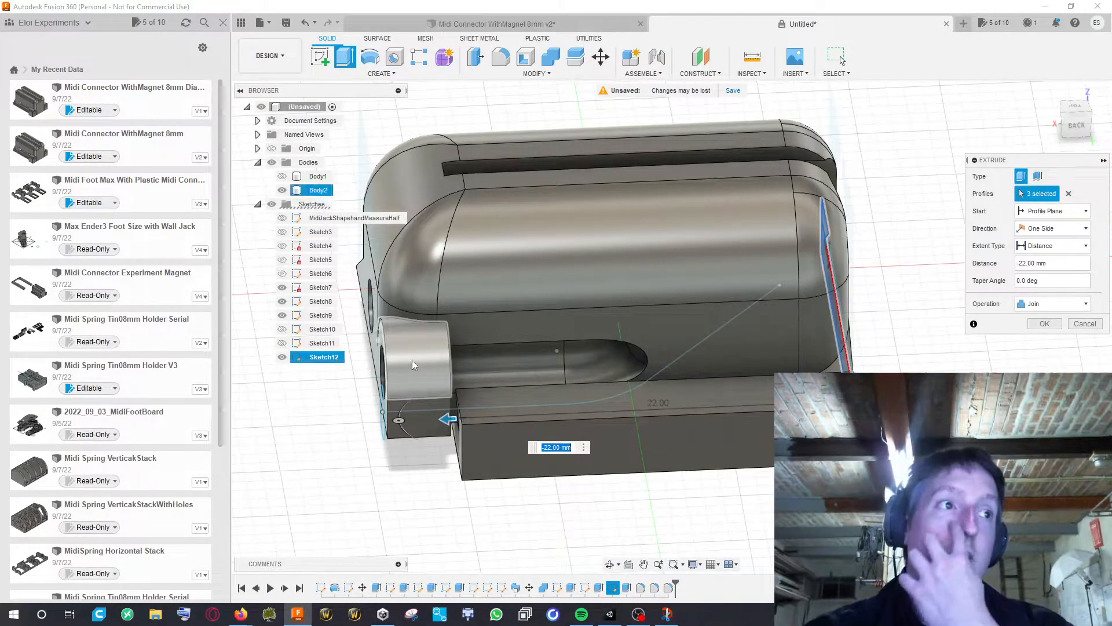
{"action": "middle_click_drag", "start_coordinate": [660, 262], "coordinate": [562, 265]}
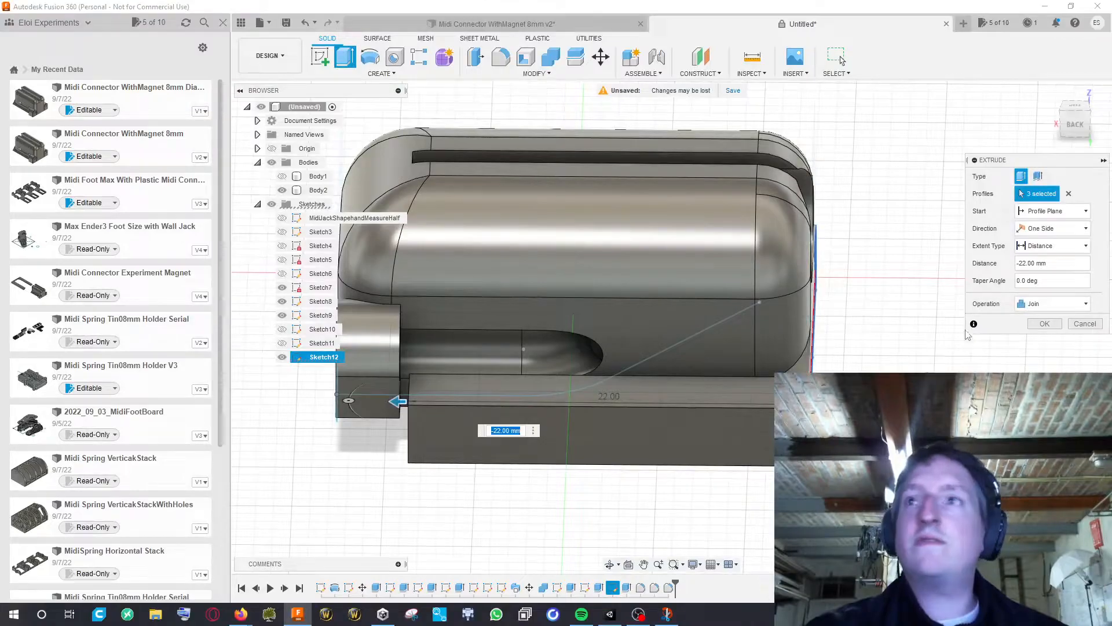
{"action": "left_click", "coordinate": [1055, 303]}
{"action": "left_click", "coordinate": [1052, 352]}
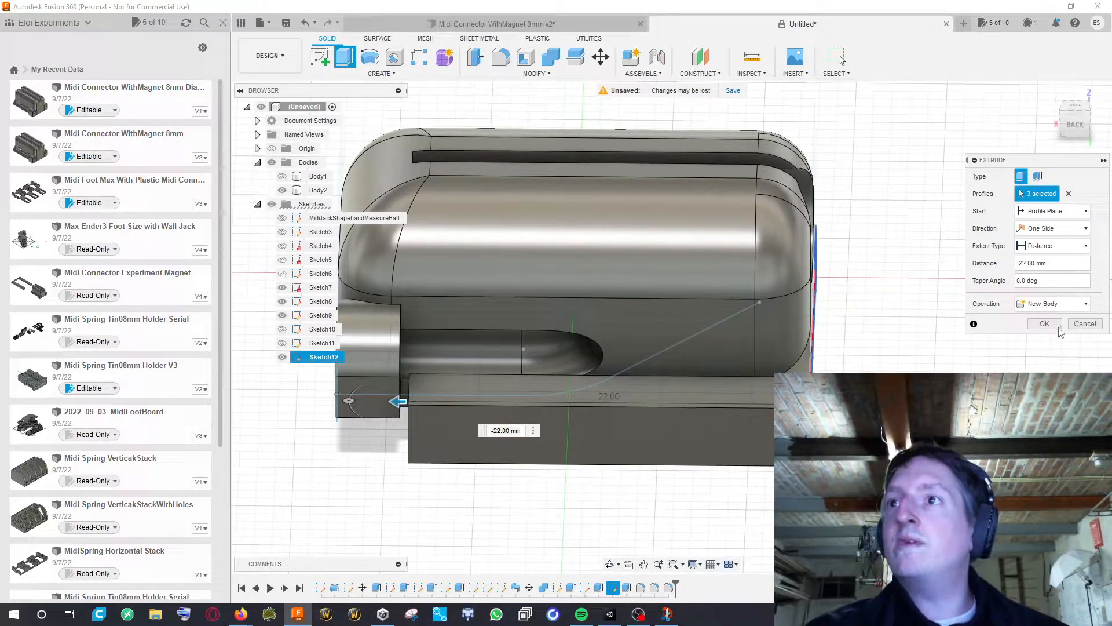
{"action": "left_click", "coordinate": [1046, 325]}
{"action": "middle_click_drag", "start_coordinate": [1043, 330], "coordinate": [998, 331], "text": "shift"}
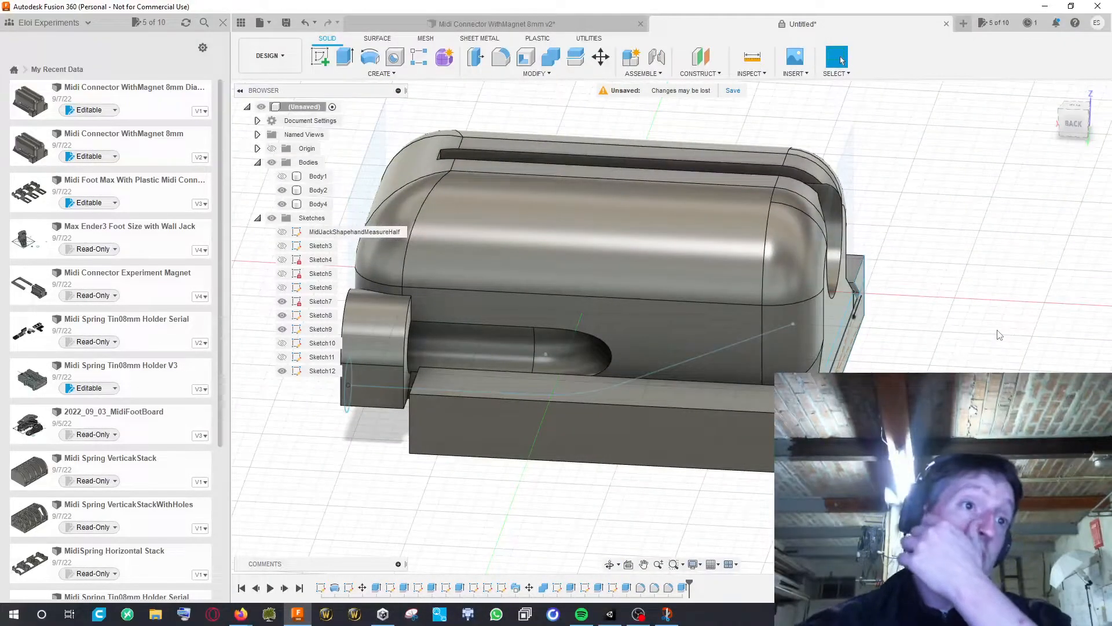
{"action": "mouse_move", "coordinate": [1017, 329]}
{"action": "middle_mouse_down", "text": "shift"}
{"action": "mouse_move", "coordinate": [1066, 323]}
{"action": "mouse_move", "coordinate": [992, 338]}
{"action": "mouse_move", "coordinate": [1016, 340]}
{"action": "middle_mouse_up", "text": "shift"}
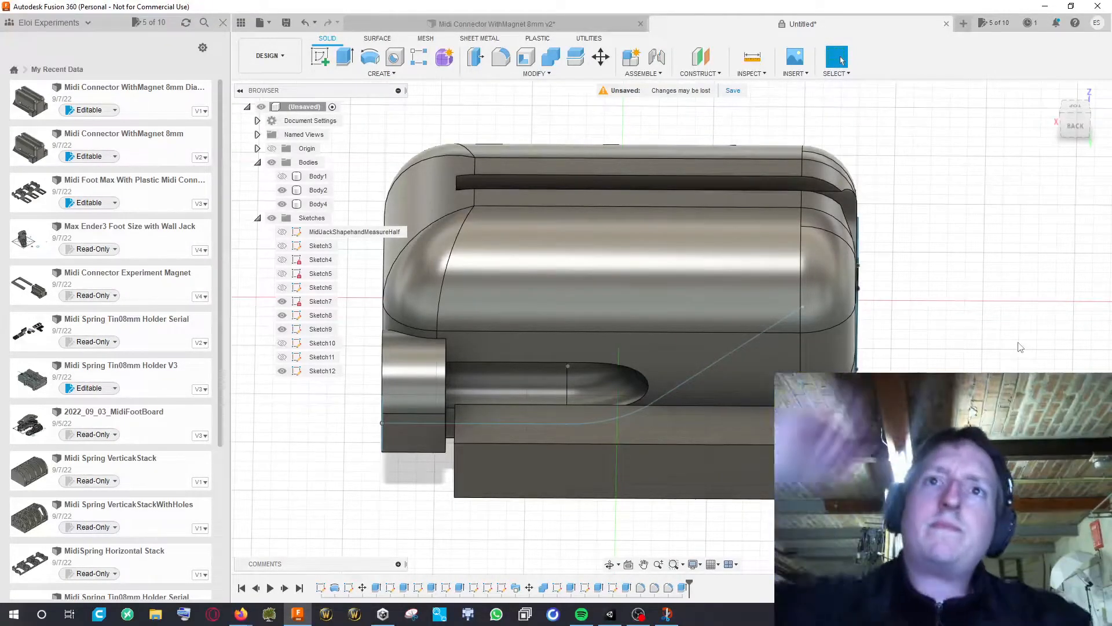
{"action": "middle_click_drag", "start_coordinate": [999, 293], "coordinate": [978, 253], "text": "shift"}
{"action": "mouse_move", "coordinate": [978, 252]}
{"action": "middle_mouse_down", "text": "shift"}
{"action": "mouse_move", "coordinate": [928, 235]}
{"action": "mouse_move", "coordinate": [943, 231]}
{"action": "mouse_move", "coordinate": [827, 265]}
{"action": "mouse_move", "coordinate": [863, 273]}
{"action": "mouse_move", "coordinate": [785, 259]}
{"action": "middle_mouse_up", "text": "shift"}
{"action": "left_click", "coordinate": [321, 57]}
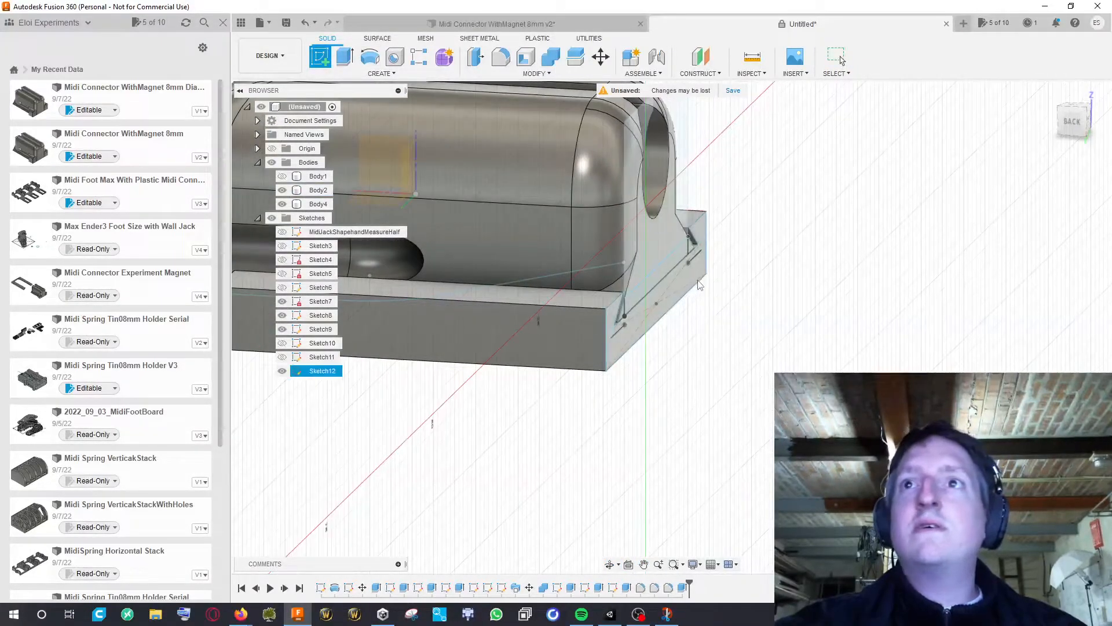
{"action": "left_click", "coordinate": [745, 308]}
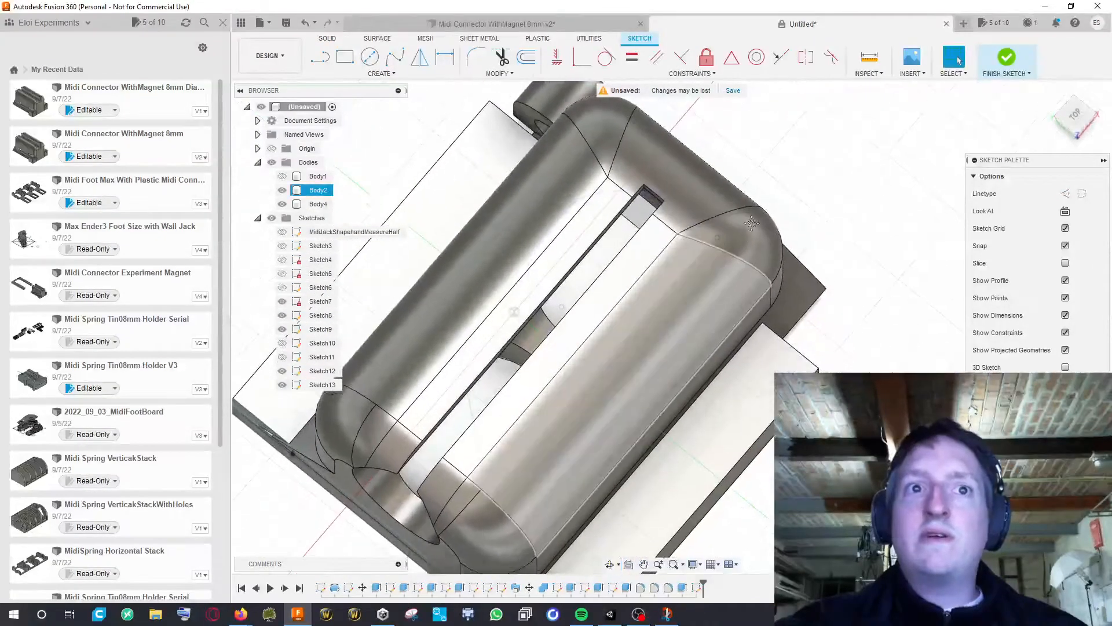
{"action": "key", "text": "r"}
{"action": "middle_click_drag", "start_coordinate": [726, 490], "coordinate": [764, 360]}
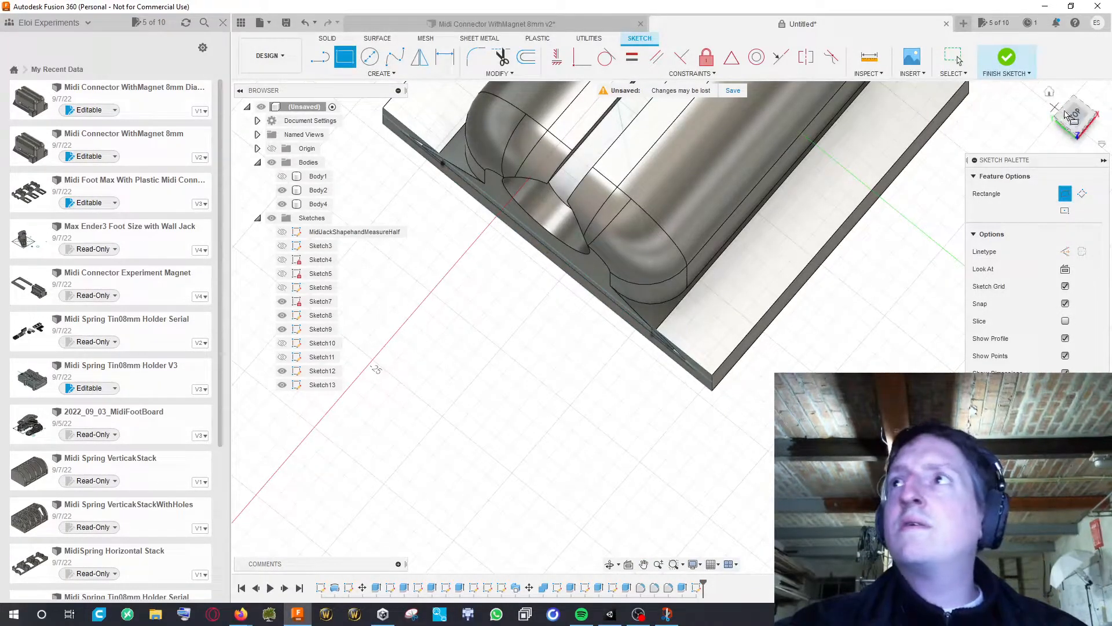
{"action": "left_click", "coordinate": [1073, 116]}
{"action": "middle_click_drag", "start_coordinate": [911, 223], "coordinate": [1051, 172]}
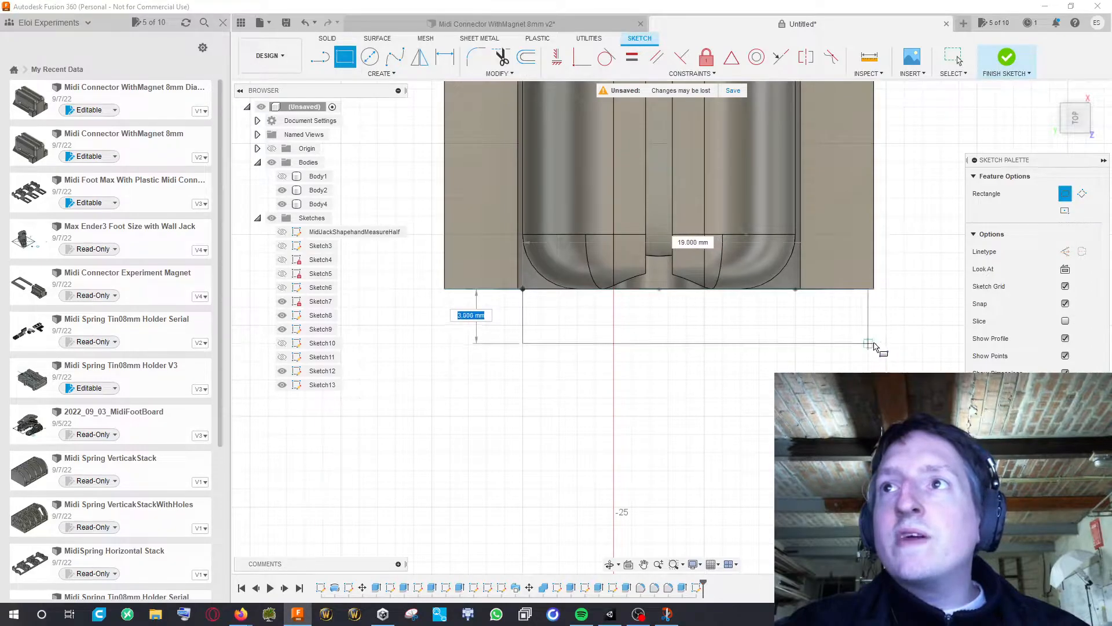
{"action": "key", "text": "Escape"}
{"action": "key", "text": "Escape"}
{"action": "middle_click_drag", "start_coordinate": [877, 316], "coordinate": [859, 273], "text": "shift"}
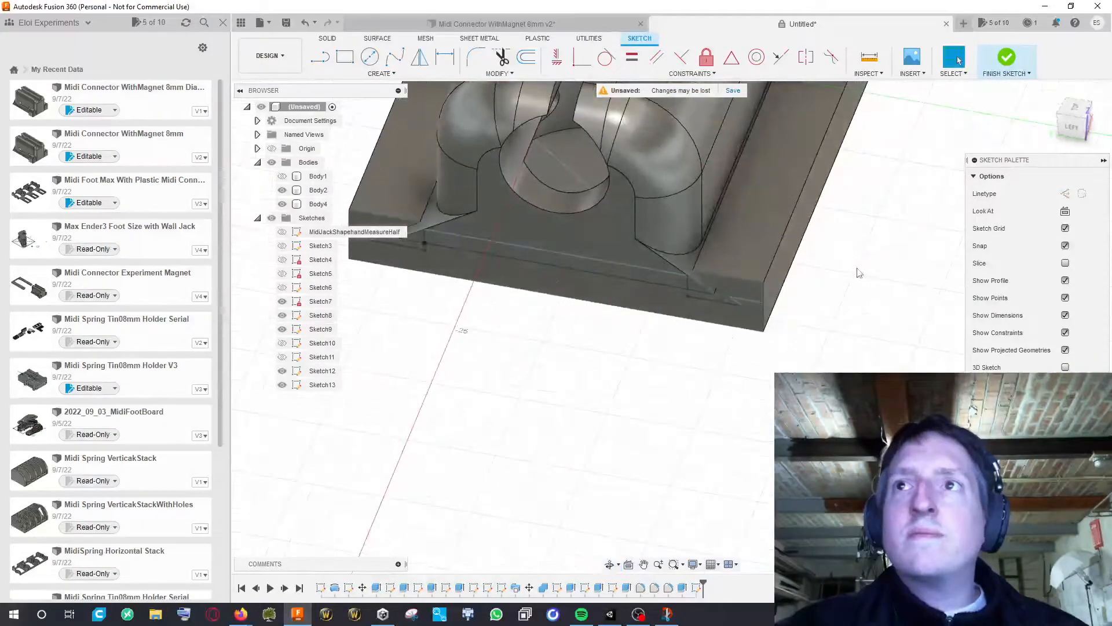
{"action": "left_click", "coordinate": [1006, 58]}
{"action": "middle_click_drag", "start_coordinate": [904, 191], "coordinate": [985, 195]}
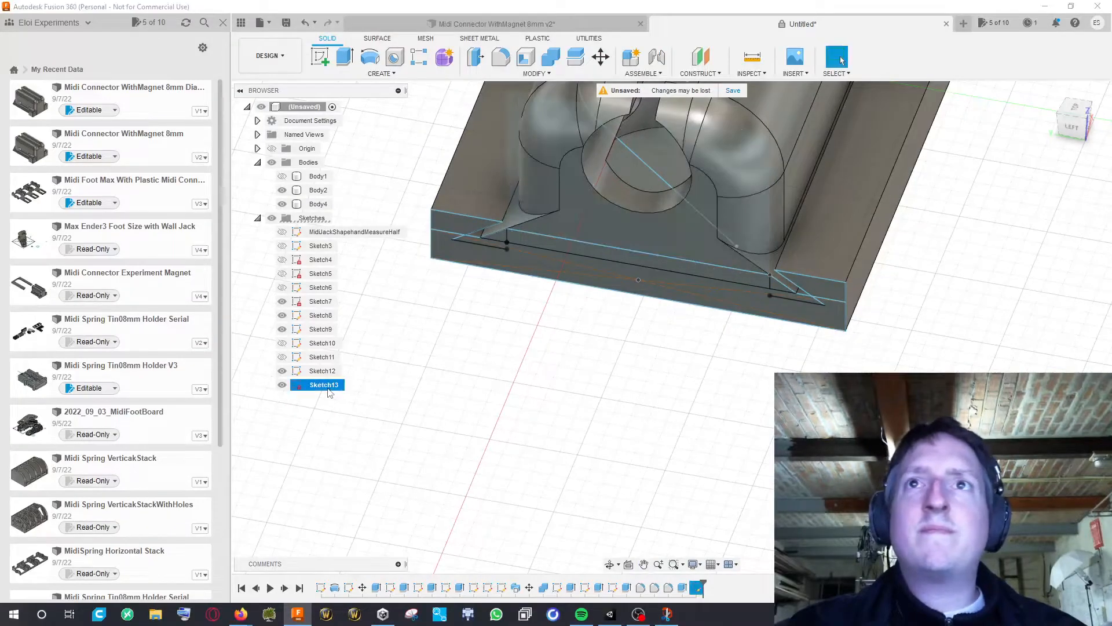
{"action": "left_click", "coordinate": [1076, 111]}
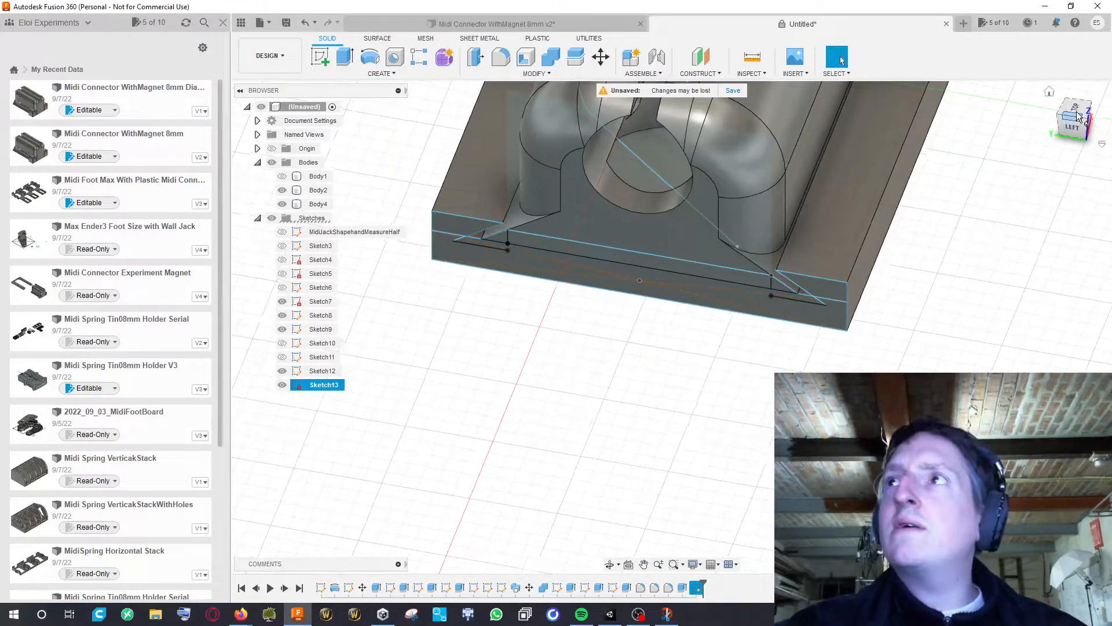
{"action": "left_click", "coordinate": [1076, 109]}
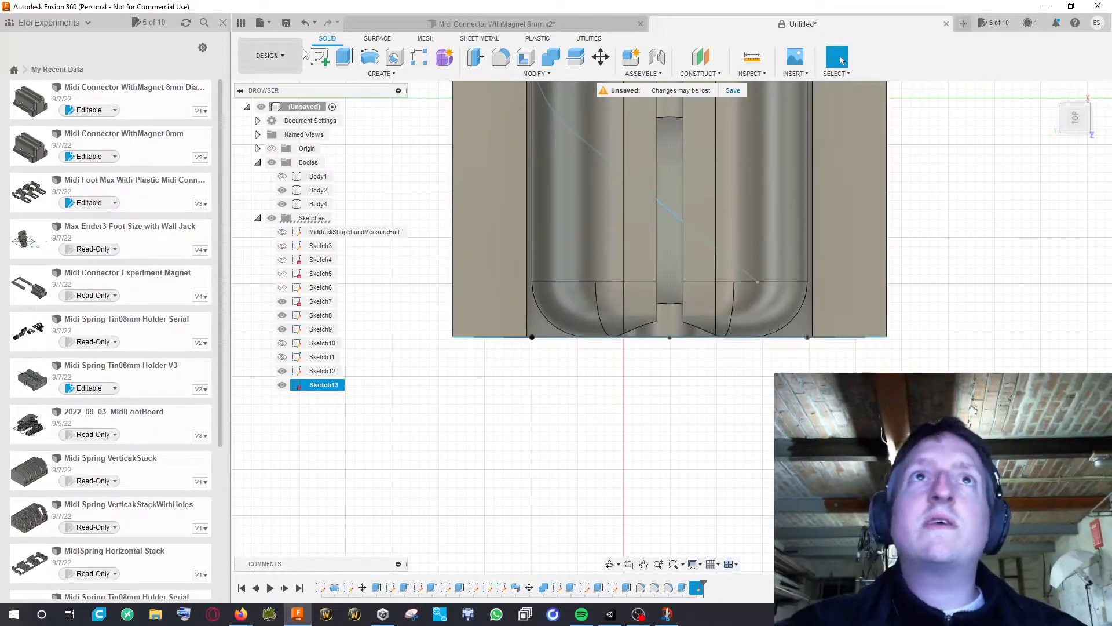
{"action": "scroll", "coordinate": [834, 183], "scroll_direction": "down", "scroll_amount": 4}
{"action": "middle_click_drag", "start_coordinate": [896, 179], "coordinate": [813, 278]}
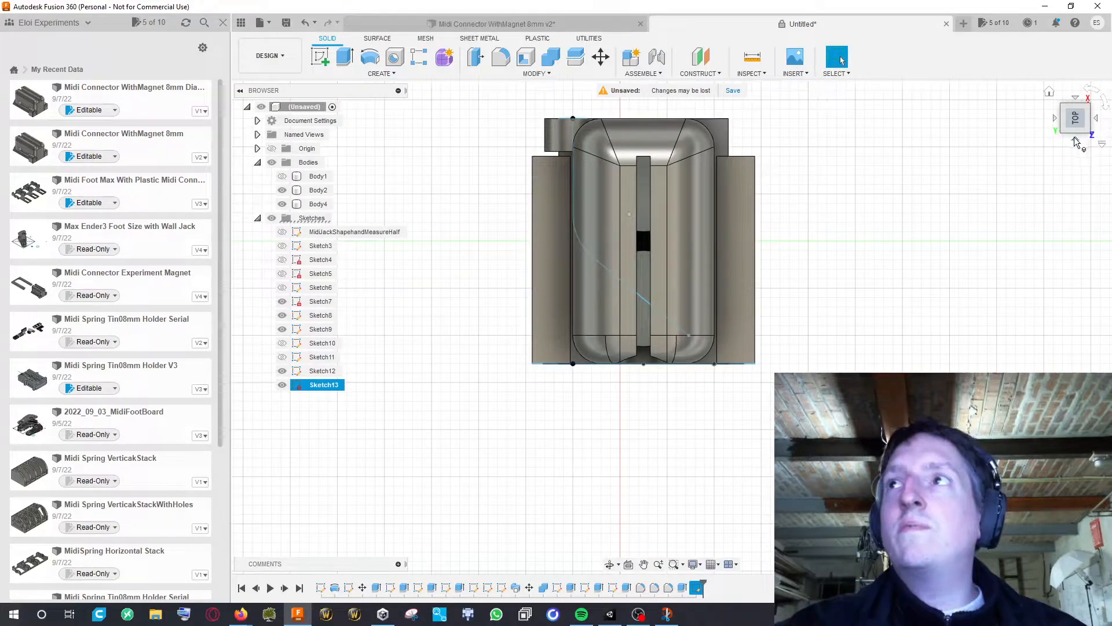
{"action": "left_click", "coordinate": [1076, 141]}
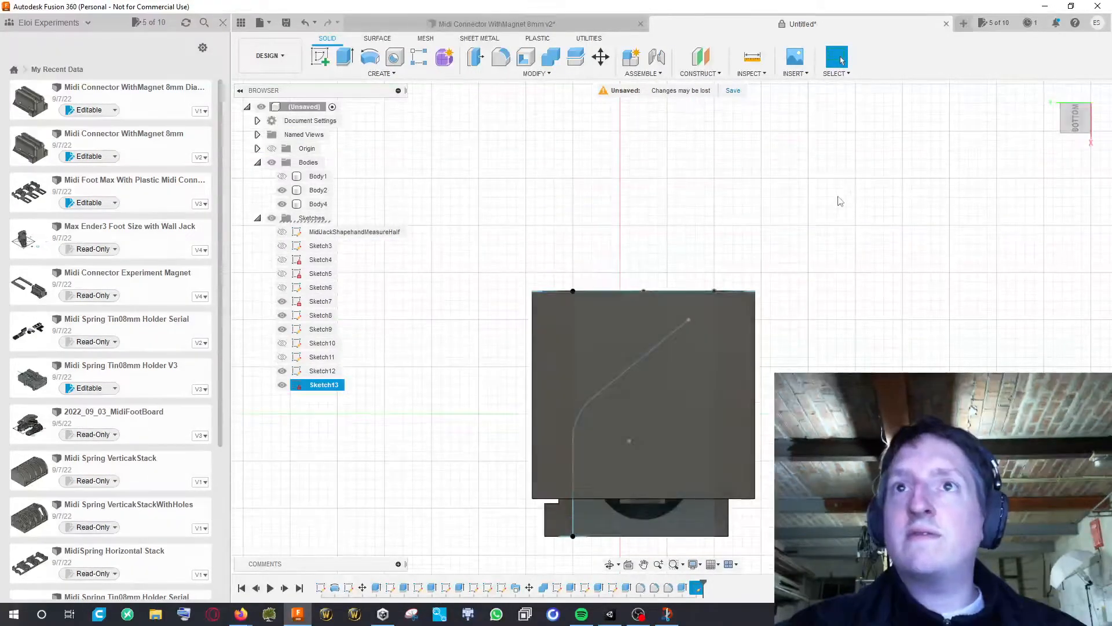
{"action": "left_click", "coordinate": [321, 56]}
{"action": "left_click", "coordinate": [631, 258]}
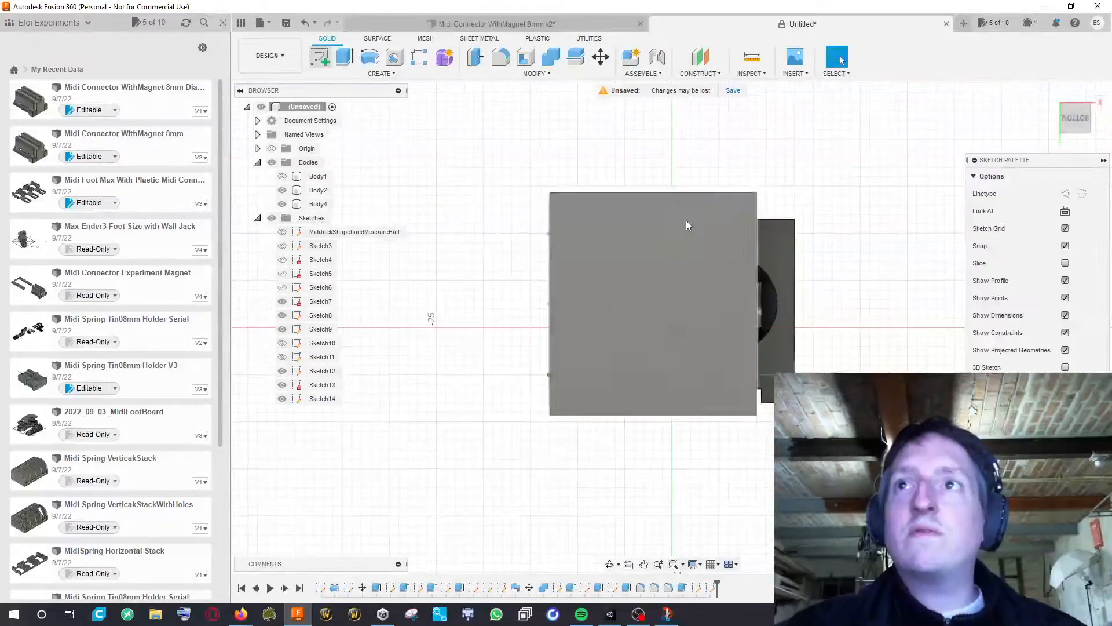
{"action": "mouse_move", "coordinate": [866, 243]}
{"action": "middle_mouse_down", "text": "shift"}
{"action": "mouse_move", "coordinate": [776, 234]}
{"action": "mouse_move", "coordinate": [780, 296]}
{"action": "mouse_move", "coordinate": [792, 305]}
{"action": "mouse_move", "coordinate": [768, 243]}
{"action": "middle_mouse_up", "text": "shift"}
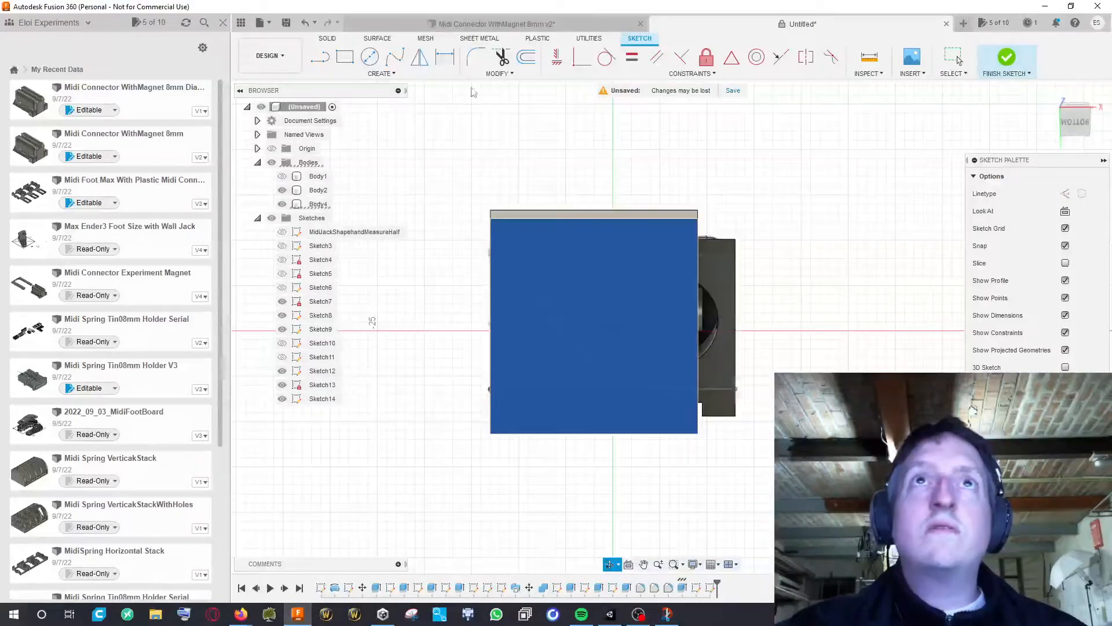
{"action": "left_click", "coordinate": [346, 64]}
{"action": "scroll", "coordinate": [493, 217], "scroll_direction": "up", "scroll_amount": 3}
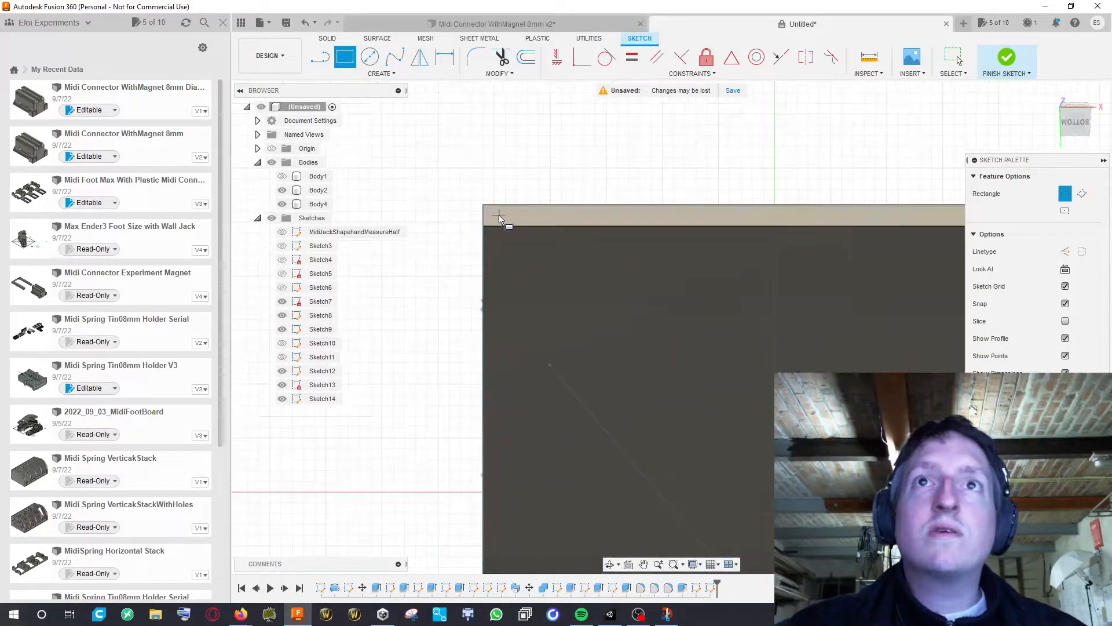
{"action": "scroll", "coordinate": [504, 219], "scroll_direction": "up", "scroll_amount": 5}
{"action": "scroll", "coordinate": [498, 171], "scroll_direction": "down", "scroll_amount": 3}
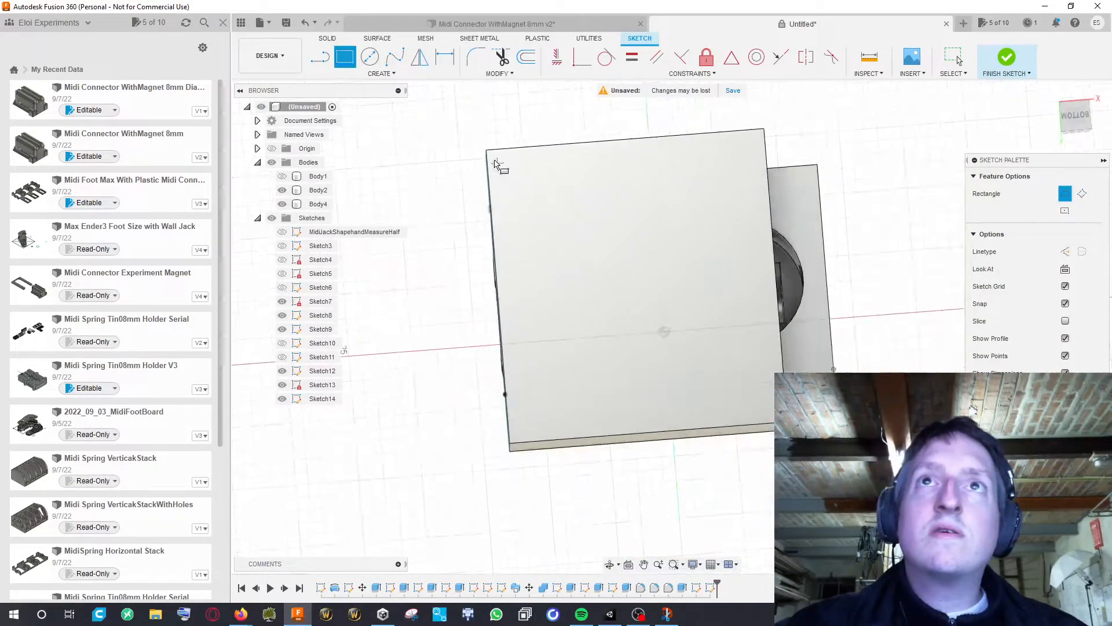
{"action": "scroll", "coordinate": [491, 154], "scroll_direction": "up", "scroll_amount": 2}
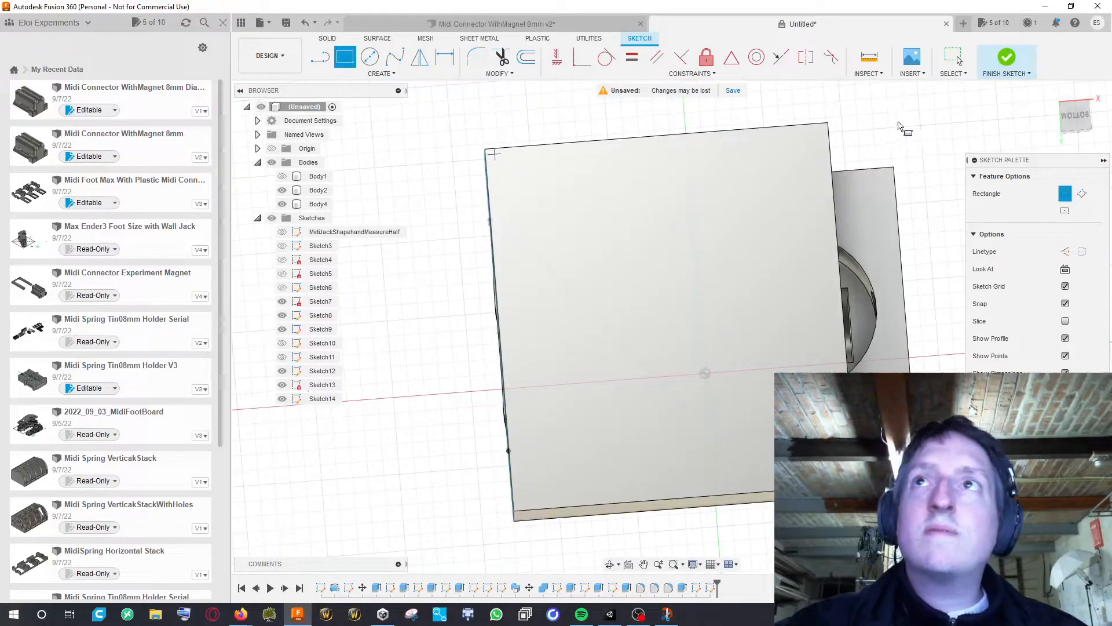
{"action": "left_click", "coordinate": [1079, 117]}
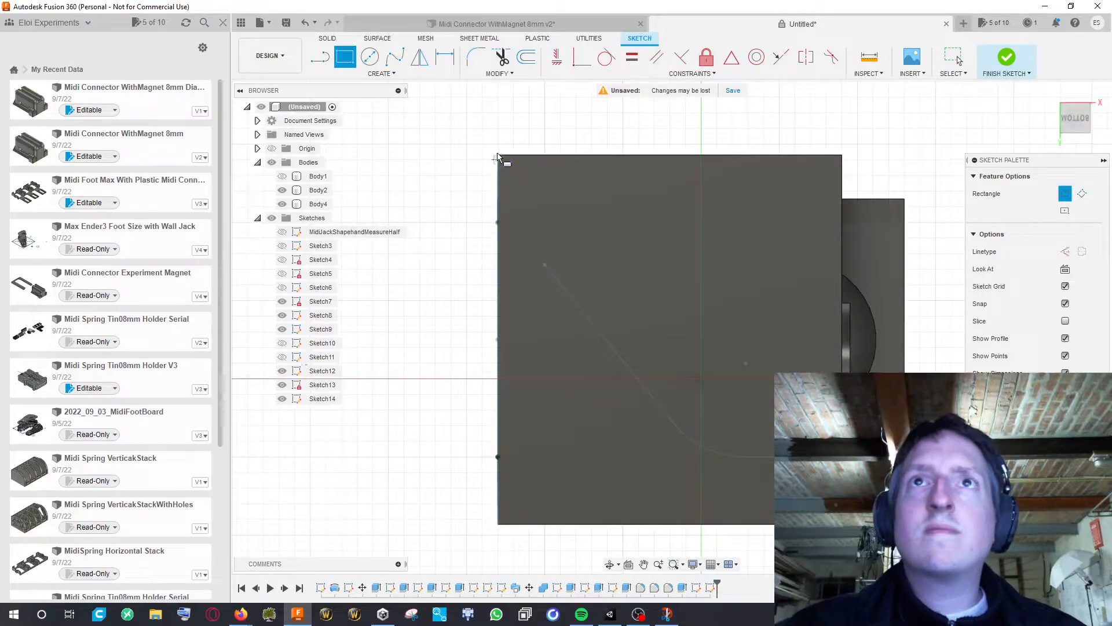
{"action": "key", "text": "Escape"}
{"action": "left_click", "coordinate": [512, 162]}
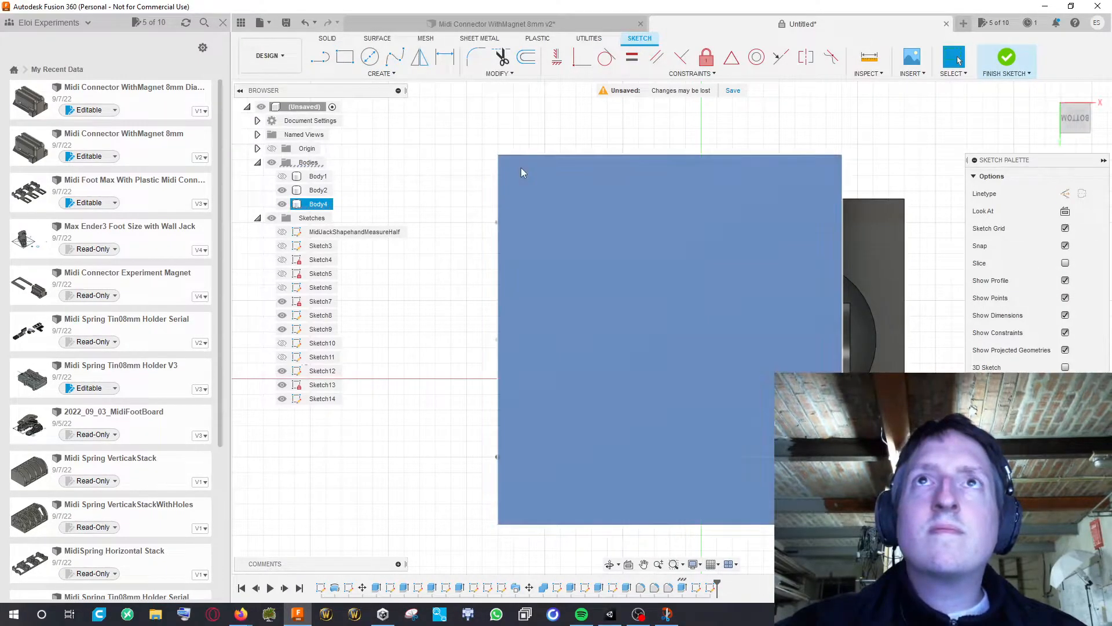
{"action": "key", "text": "o"}
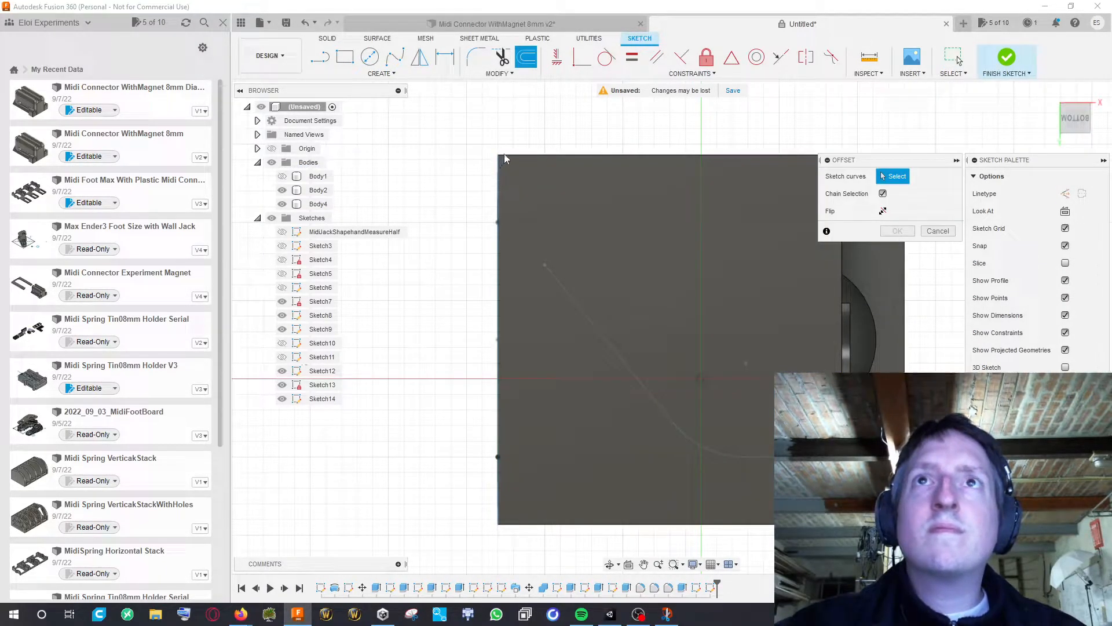
{"action": "key", "text": "Escape"}
{"action": "left_click", "coordinate": [1006, 58]}
Start a sketch on the base slab's underside and draw a line about 23.6 mm long along its end edge opposite the lug
{"action": "left_click", "coordinate": [320, 57]}
{"action": "left_click", "coordinate": [531, 207]}
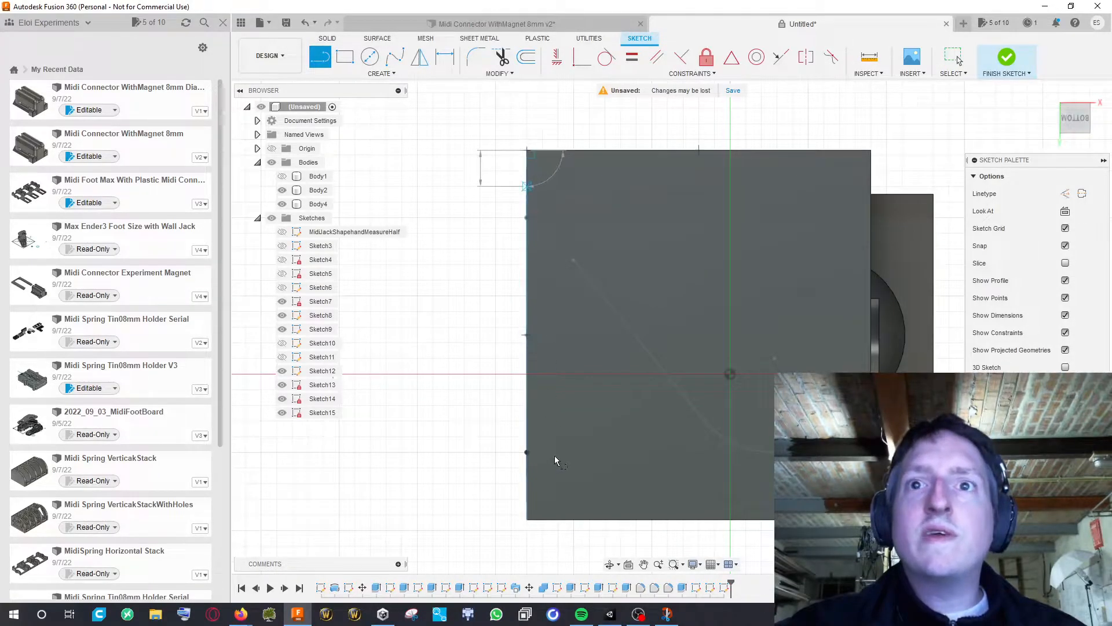
{"action": "left_click", "coordinate": [530, 523]}
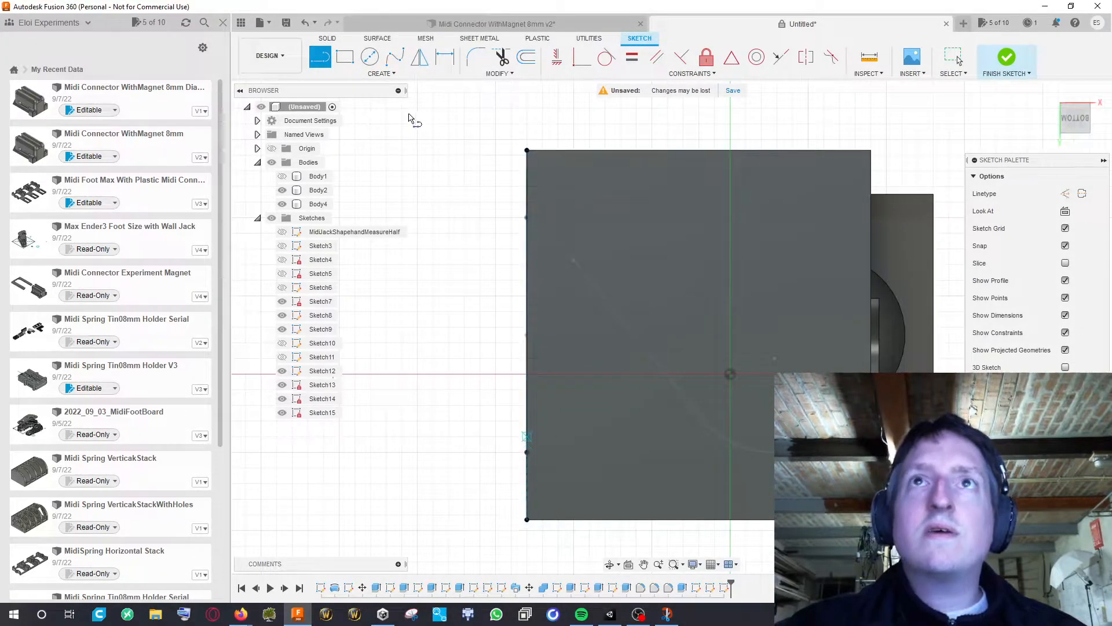
Draw a rectangle 2 mm wide and about 23.6 mm long outward from the slab's end edge
{"action": "left_click", "coordinate": [346, 57]}
{"action": "left_click", "coordinate": [527, 151]}
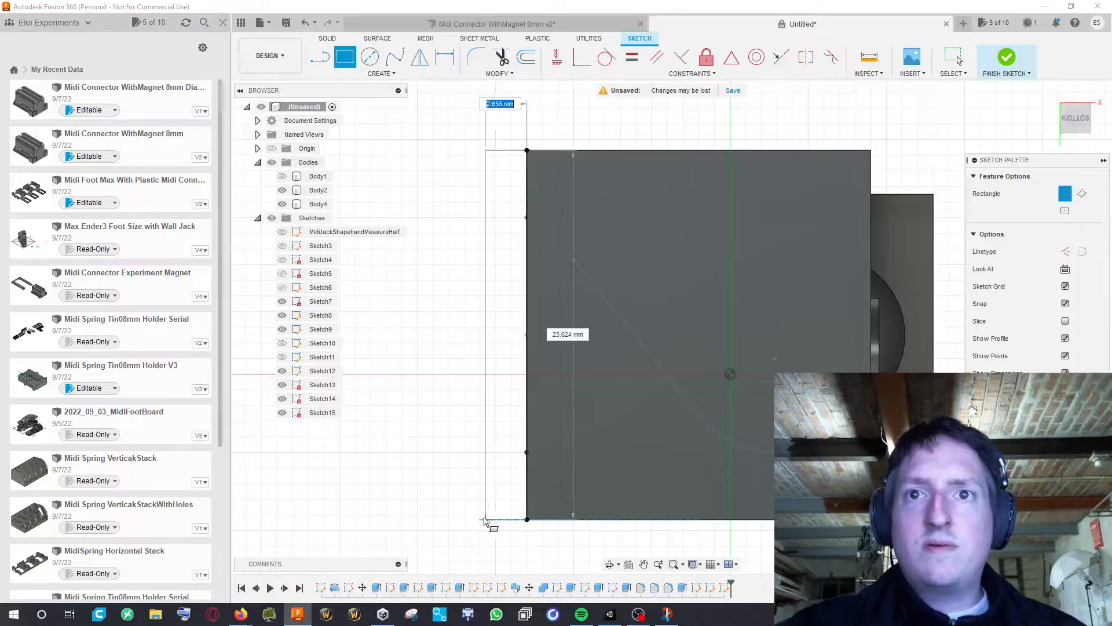
{"action": "type", "text": "2"}
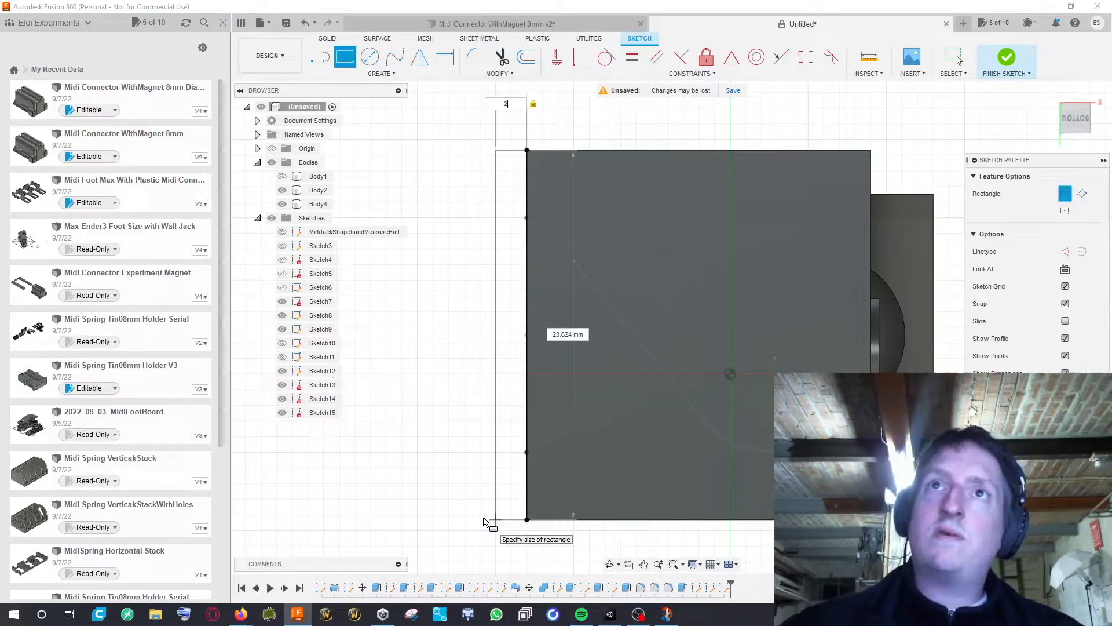
{"action": "key", "text": "Return"}
{"action": "mouse_move", "coordinate": [437, 175]}
{"action": "middle_mouse_down", "text": "shift"}
{"action": "mouse_move", "coordinate": [444, 291]}
{"action": "mouse_move", "coordinate": [443, 223]}
{"action": "middle_mouse_up", "text": "shift"}
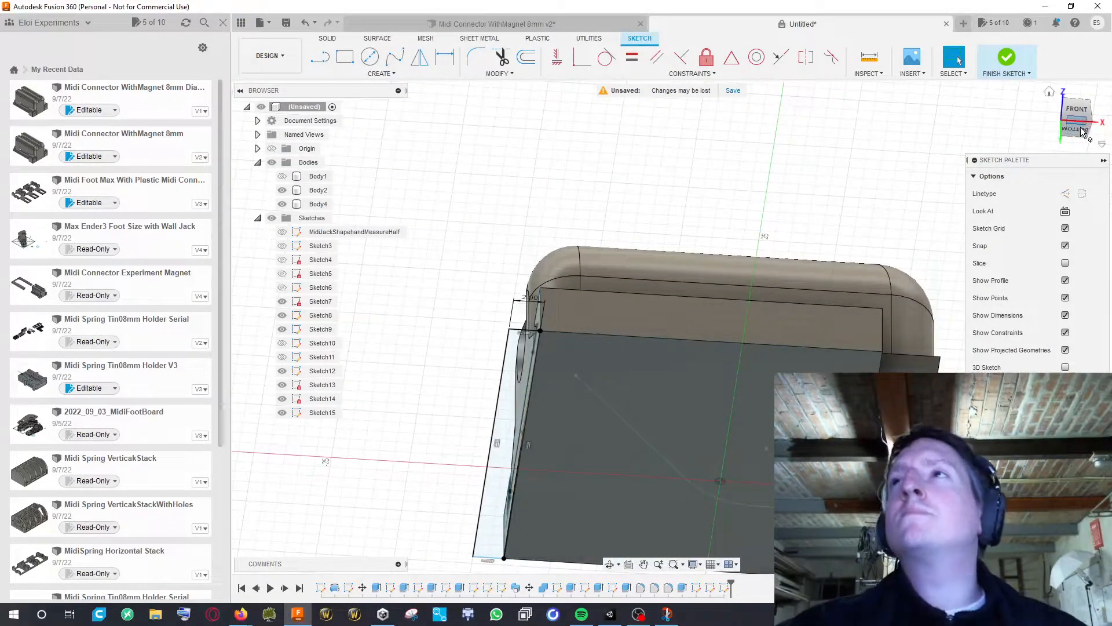
Draw a 4 mm line from one corner inward along the slab's lug-side end edge on the underside
{"action": "left_click", "coordinate": [1081, 134]}
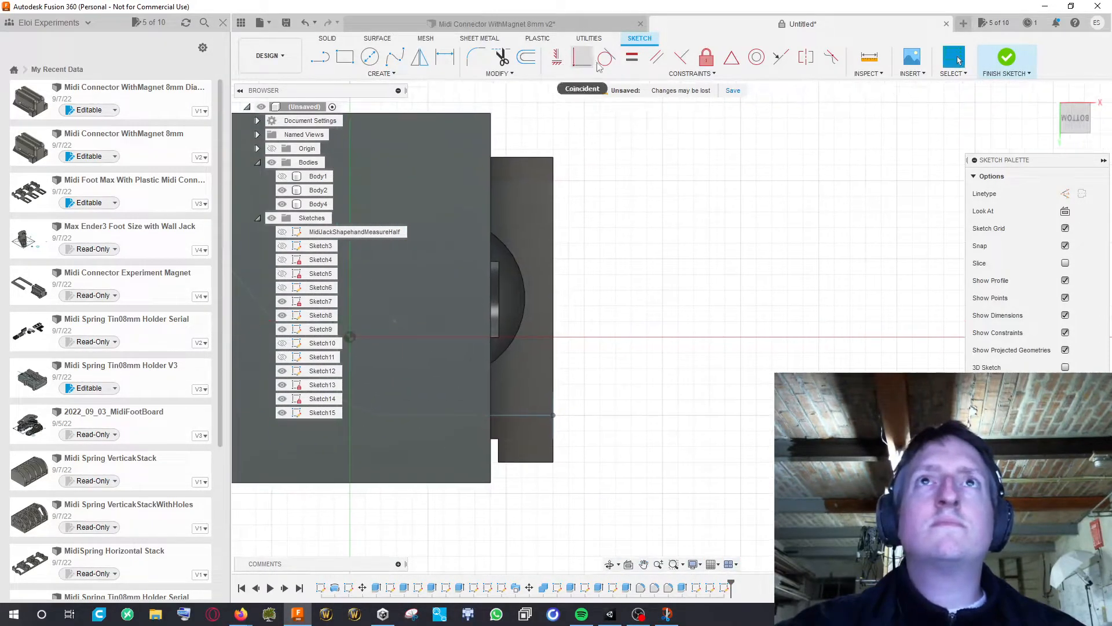
{"action": "left_click", "coordinate": [345, 58]}
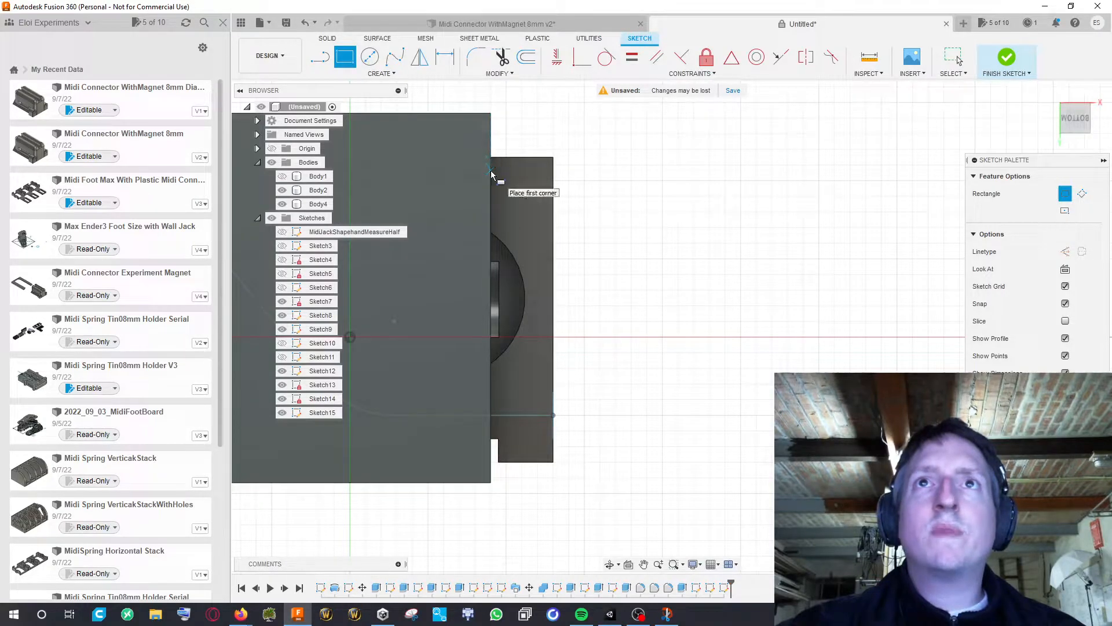
{"action": "key", "text": "Escape"}
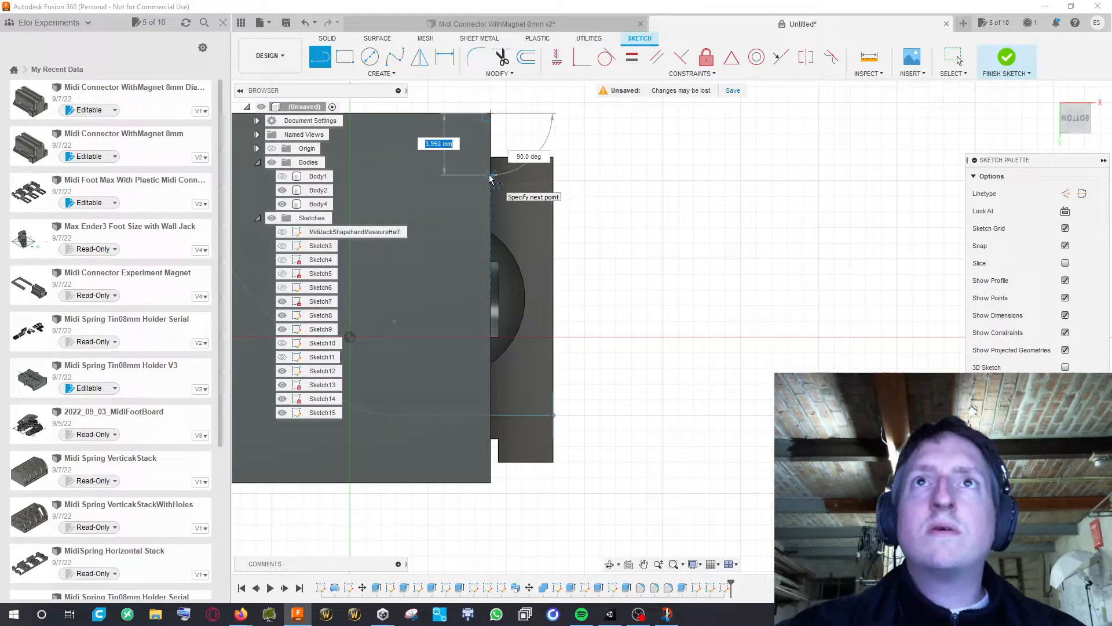
{"action": "type", "text": "4"}
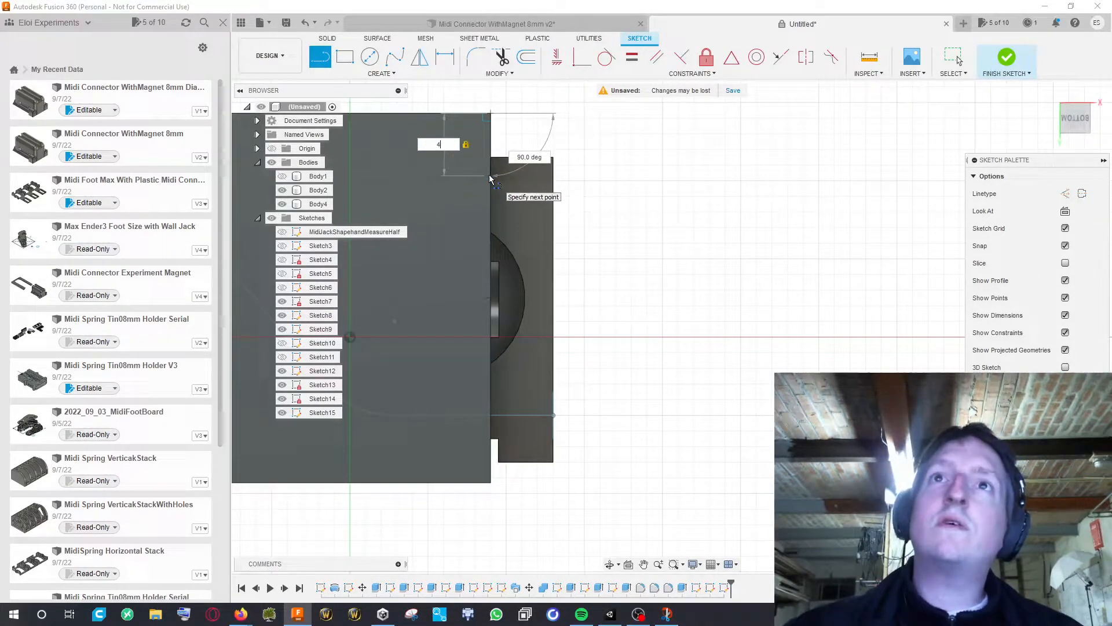
{"action": "key", "text": "Return"}
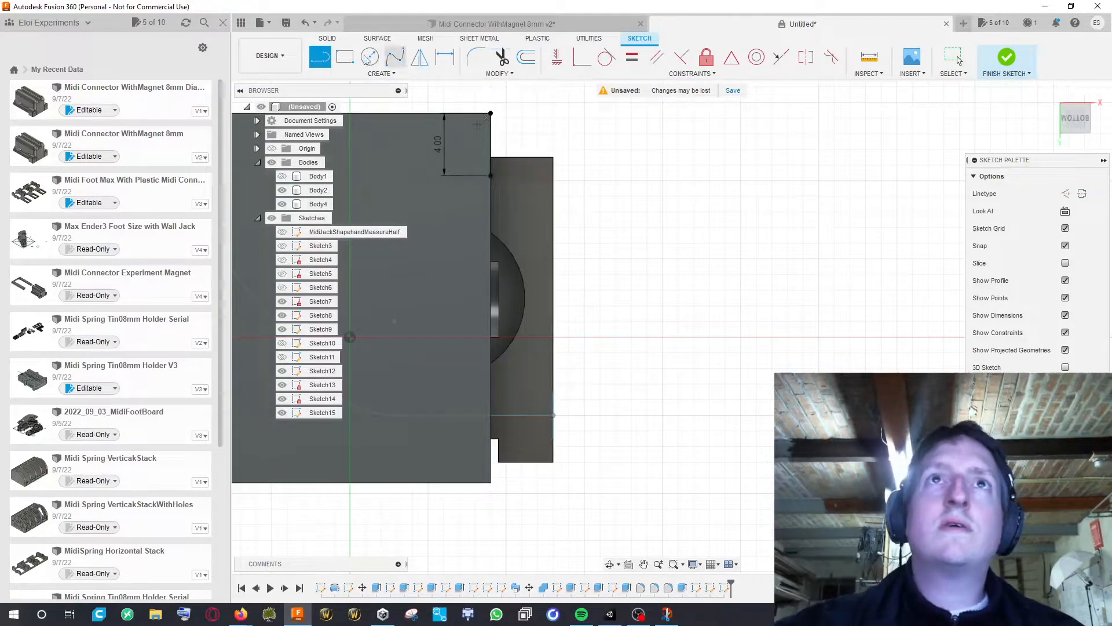
Draw a second 4 mm line from the opposite corner inward along the same lug-side end edge
{"action": "left_click", "coordinate": [321, 58]}
{"action": "left_click", "coordinate": [490, 480]}
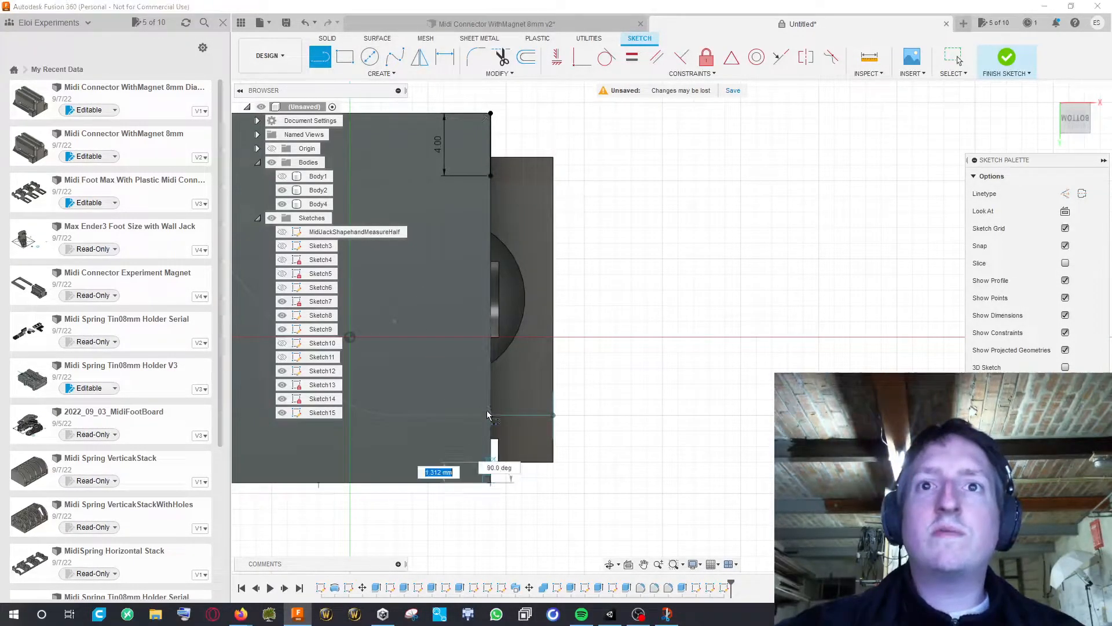
{"action": "type", "text": "1"}
{"action": "key", "text": "BackSpace"}
{"action": "type", "text": "4"}
{"action": "key", "text": "Return"}
{"action": "key", "text": "Escape"}
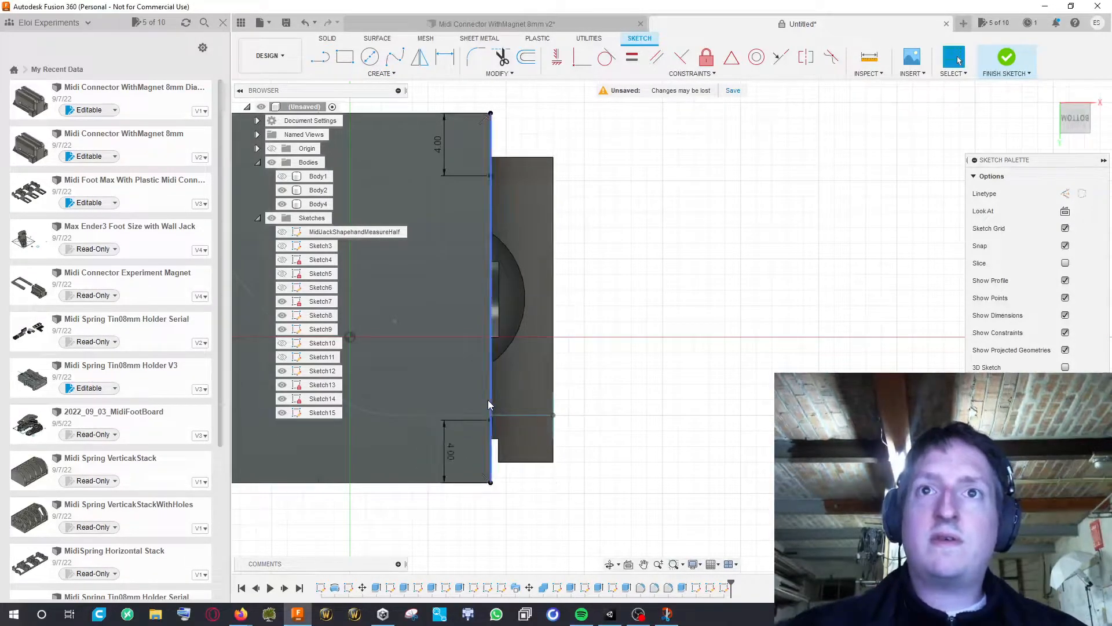
Draw a rectangle outward past the lug, spanning between the inner ends of the two 4 mm lines, and stretch its outer edge farther out
{"action": "key", "text": "r"}
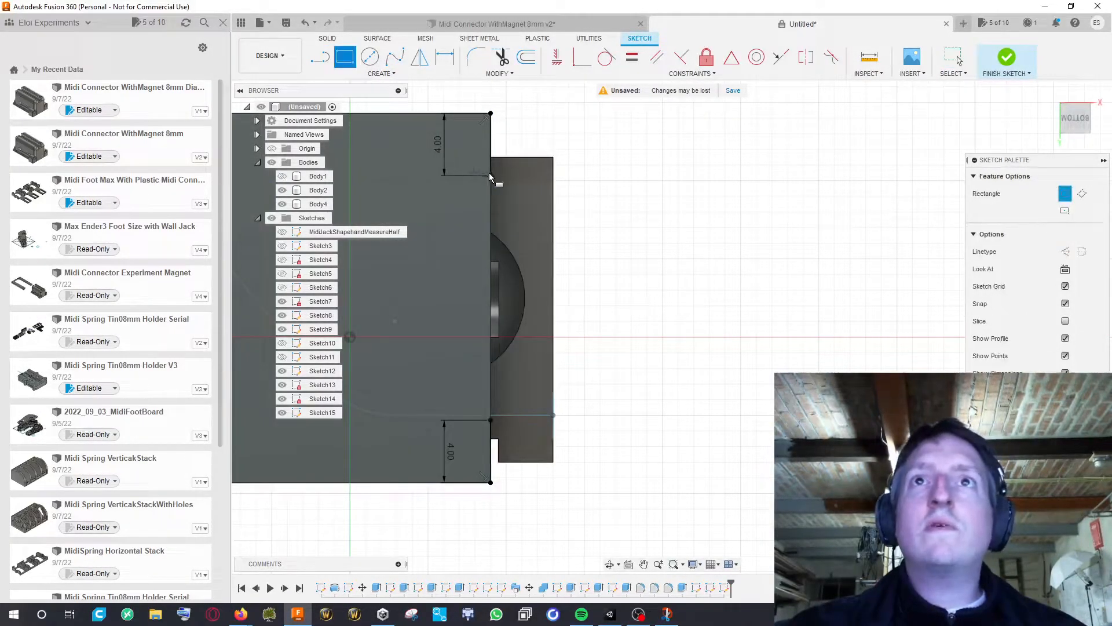
{"action": "left_click", "coordinate": [493, 176]}
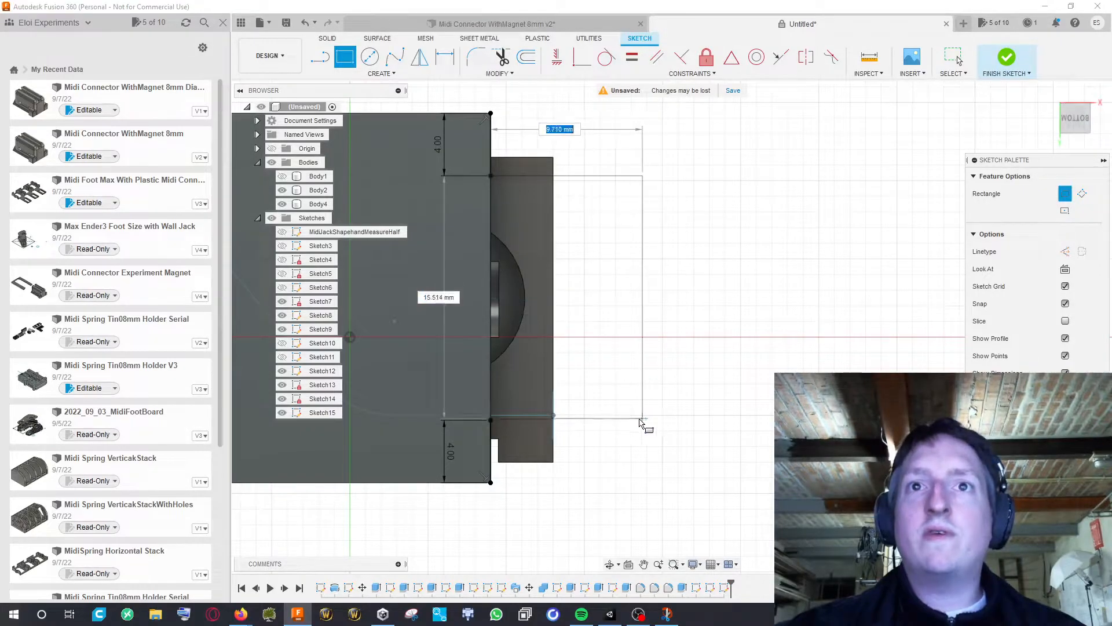
{"action": "key", "text": "Escape"}
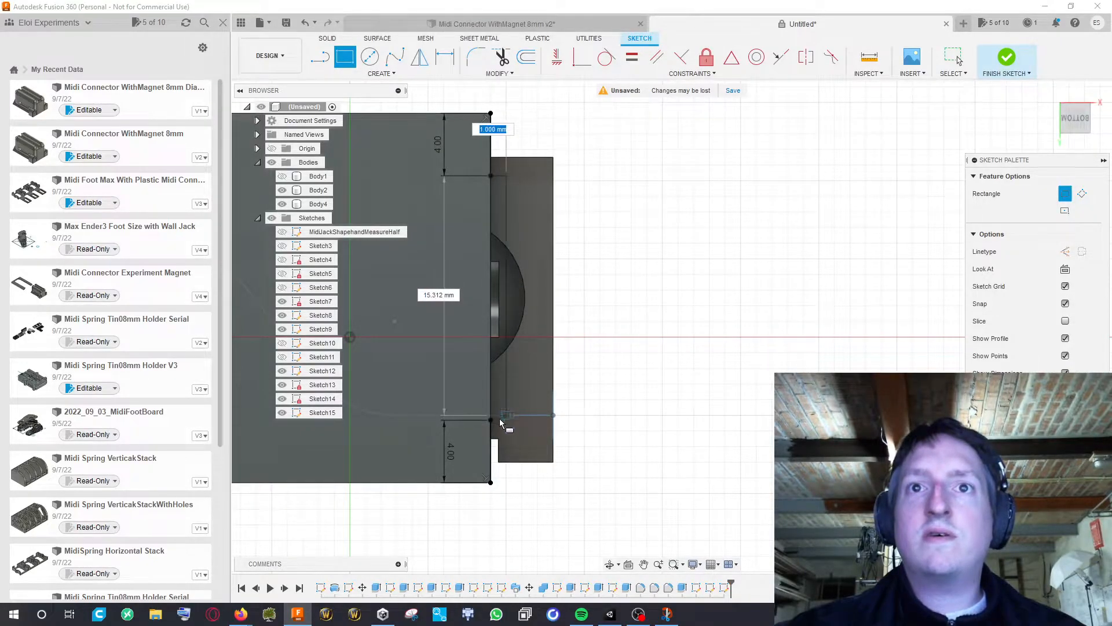
{"action": "left_click", "coordinate": [632, 421]}
{"action": "mouse_move", "coordinate": [715, 303]}
{"action": "middle_mouse_down", "text": "shift"}
{"action": "mouse_move", "coordinate": [670, 307]}
{"action": "mouse_move", "coordinate": [666, 289]}
{"action": "mouse_move", "coordinate": [646, 325]}
{"action": "mouse_move", "coordinate": [659, 373]}
{"action": "mouse_move", "coordinate": [676, 365]}
{"action": "mouse_move", "coordinate": [653, 371]}
{"action": "mouse_move", "coordinate": [686, 405]}
{"action": "mouse_move", "coordinate": [675, 394]}
{"action": "middle_mouse_up", "text": "shift"}
{"action": "scroll", "coordinate": [685, 404], "scroll_direction": "down", "scroll_amount": 1}
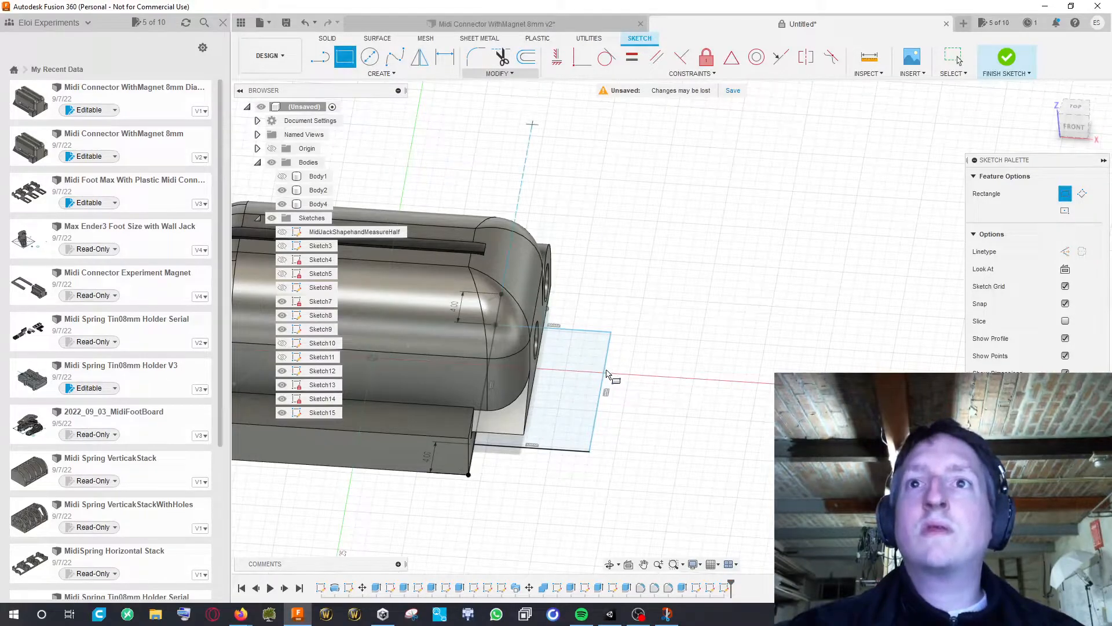
{"action": "key", "text": "Escape"}
{"action": "left_click_drag", "start_coordinate": [605, 377], "coordinate": [620, 380]}
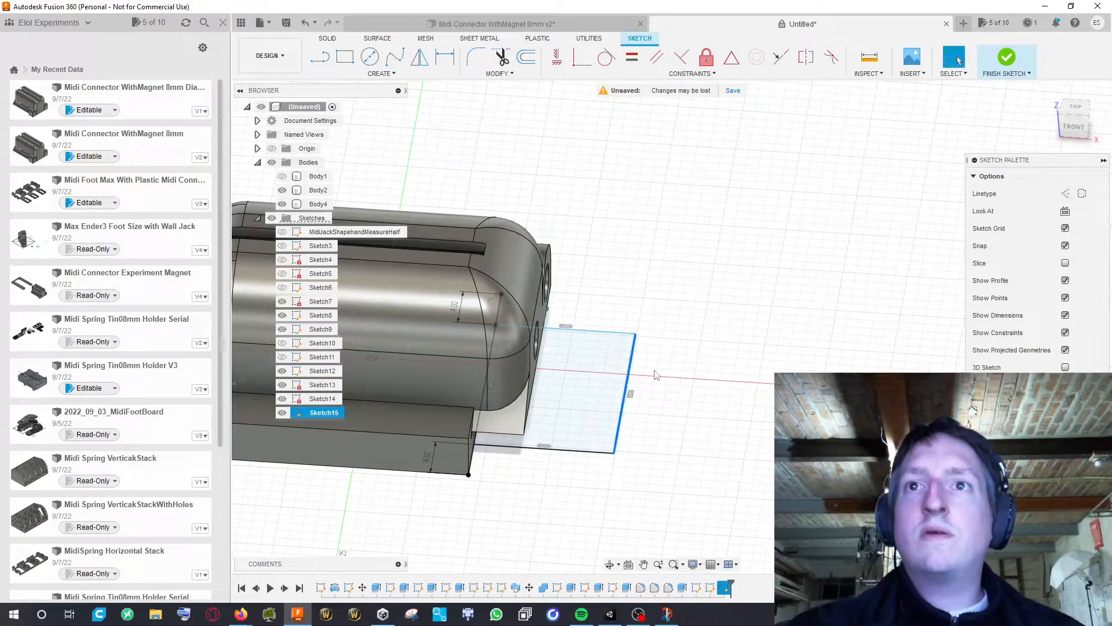
{"action": "left_click", "coordinate": [1076, 107]}
{"action": "mouse_move", "coordinate": [725, 198]}
{"action": "middle_mouse_down"}
{"action": "mouse_move", "coordinate": [696, 325]}
{"action": "mouse_move", "coordinate": [710, 347]}
{"action": "mouse_move", "coordinate": [707, 311]}
{"action": "mouse_move", "coordinate": [684, 337]}
{"action": "middle_mouse_up"}
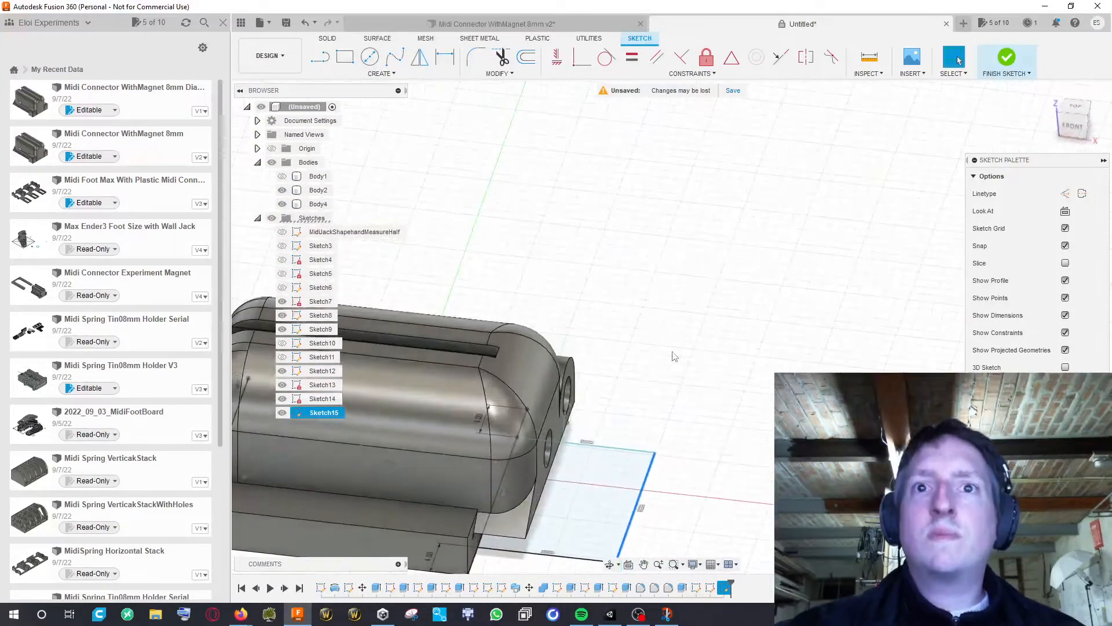
{"action": "key", "text": "e"}
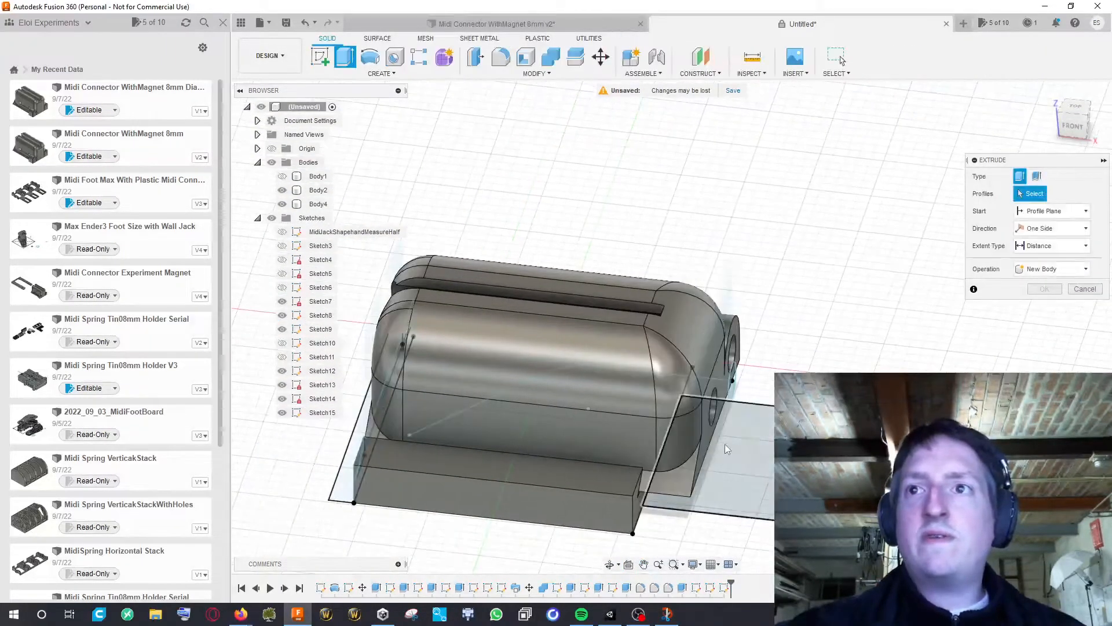
{"action": "left_click", "coordinate": [749, 453]}
{"action": "key", "text": "Escape"}
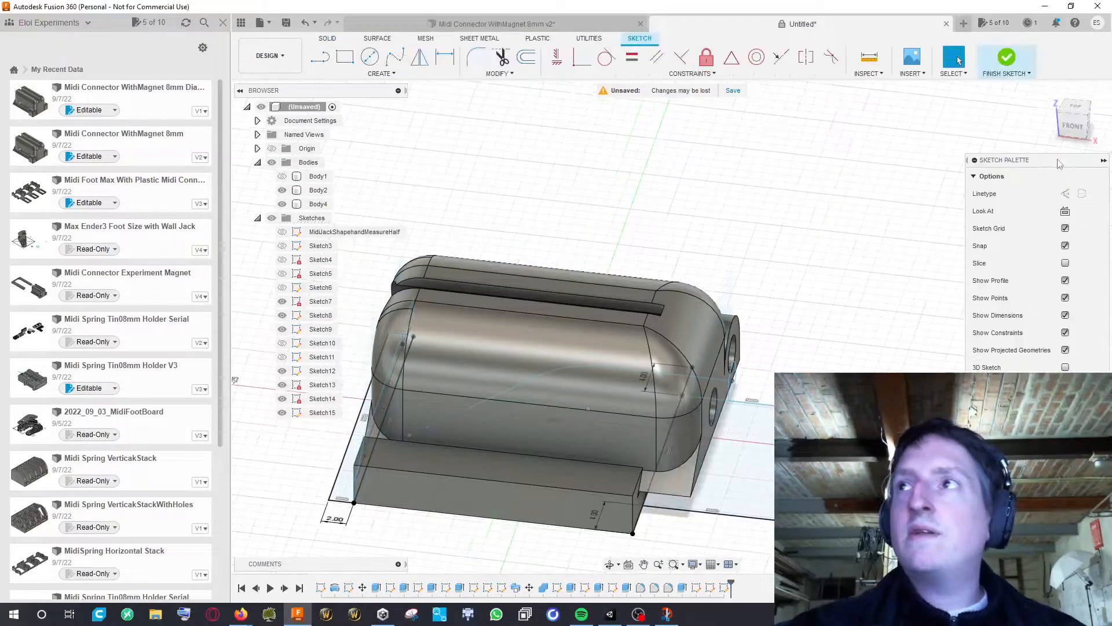
Draw a 1.5 mm line inward from the midpoint of the rectangle's outer edge, perpendicular to that edge
{"action": "left_click", "coordinate": [1080, 111]}
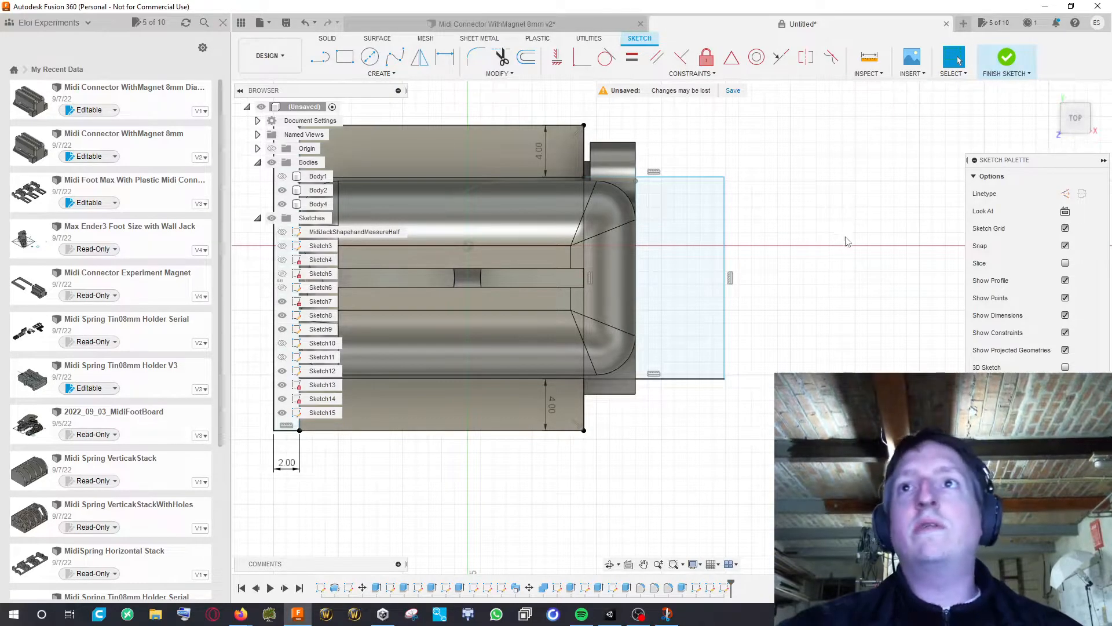
{"action": "mouse_move", "coordinate": [817, 253]}
{"action": "middle_mouse_down"}
{"action": "mouse_move", "coordinate": [729, 293]}
{"action": "mouse_move", "coordinate": [716, 217]}
{"action": "mouse_move", "coordinate": [705, 276]}
{"action": "middle_mouse_up"}
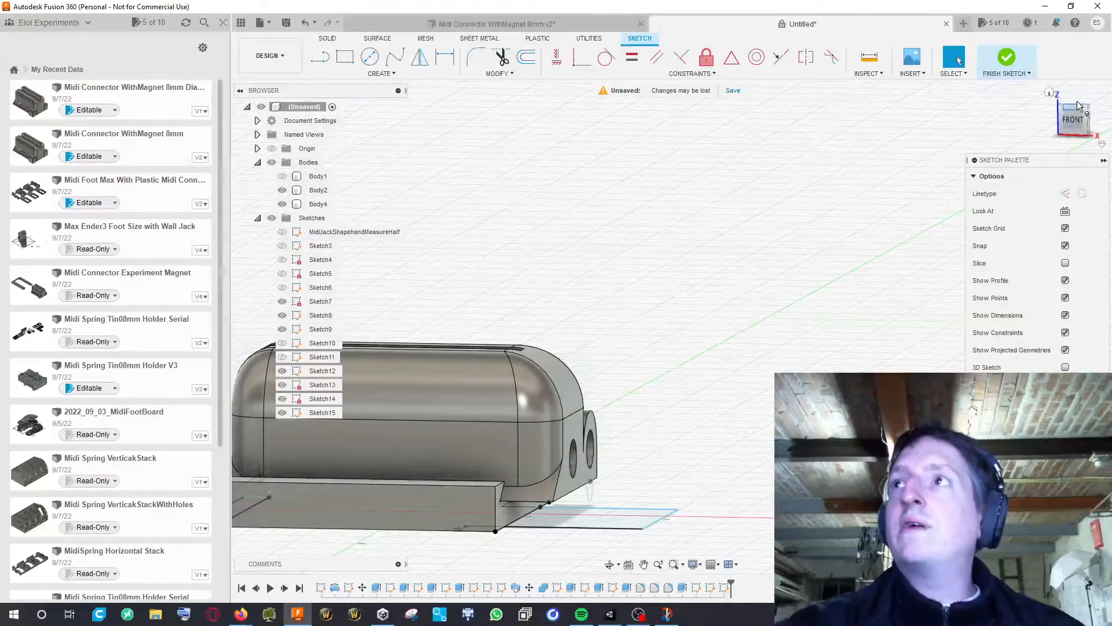
{"action": "middle_click_drag", "start_coordinate": [835, 174], "coordinate": [785, 246], "text": "shift"}
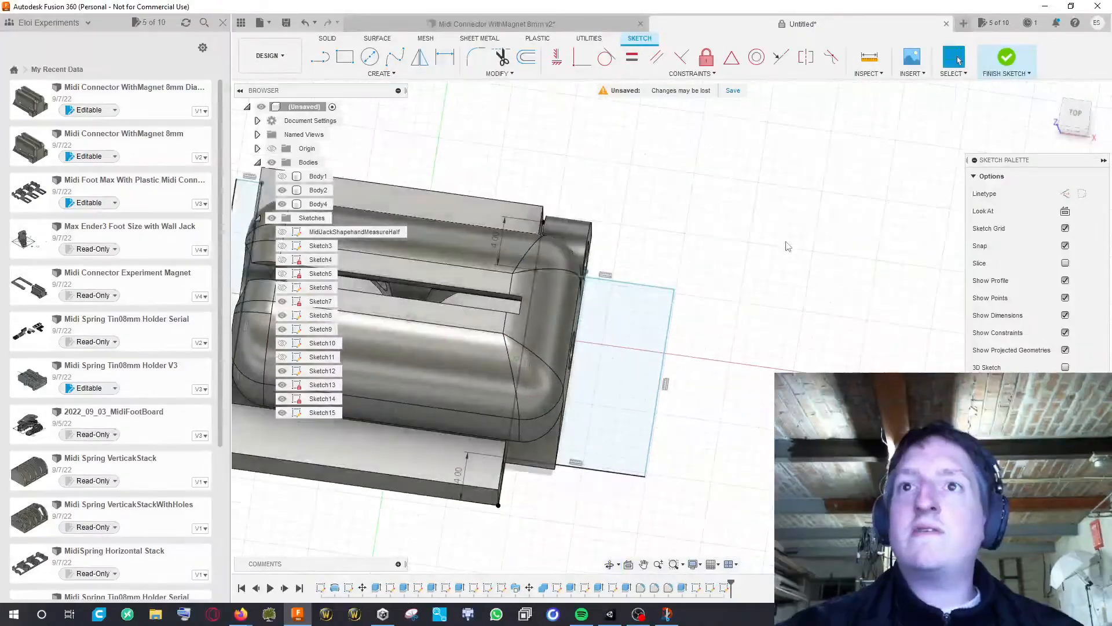
{"action": "left_click", "coordinate": [1079, 119]}
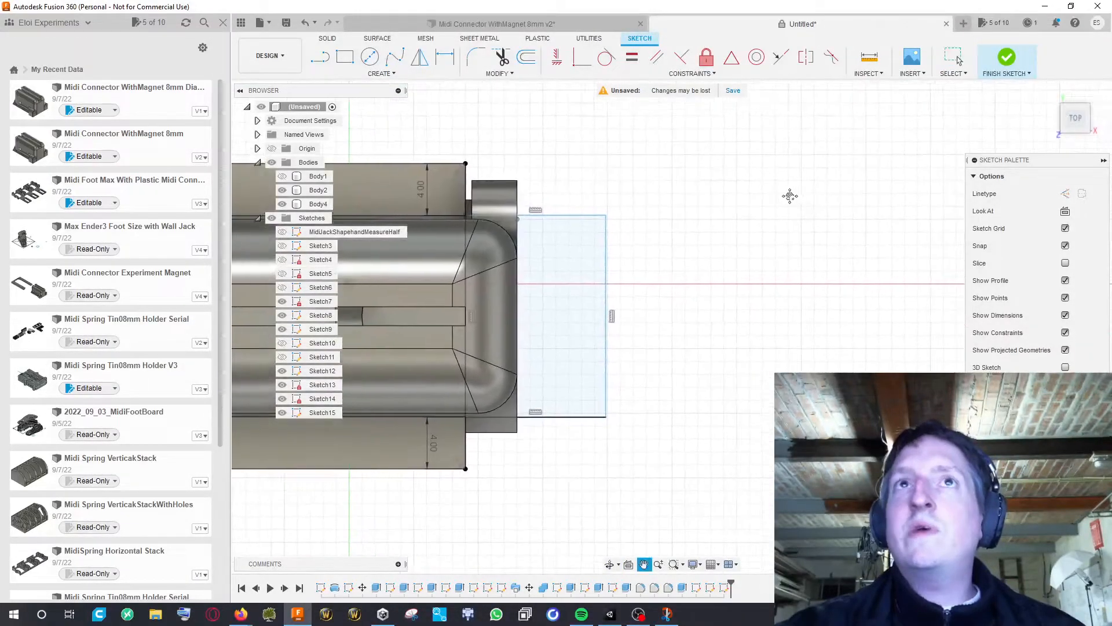
{"action": "key", "text": "l"}
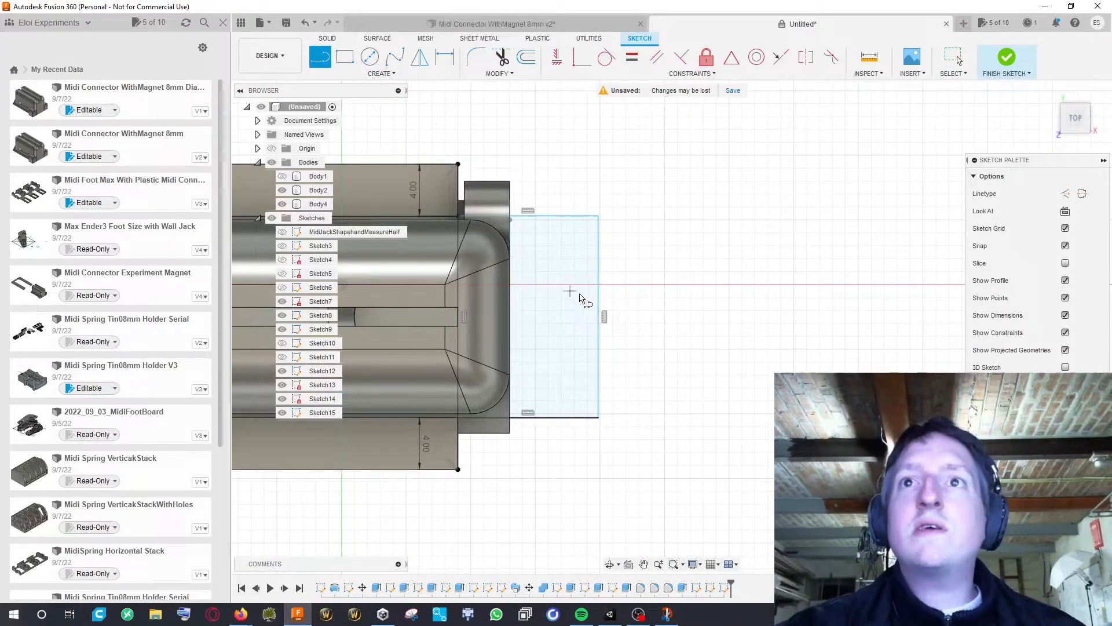
{"action": "left_click", "coordinate": [601, 319]}
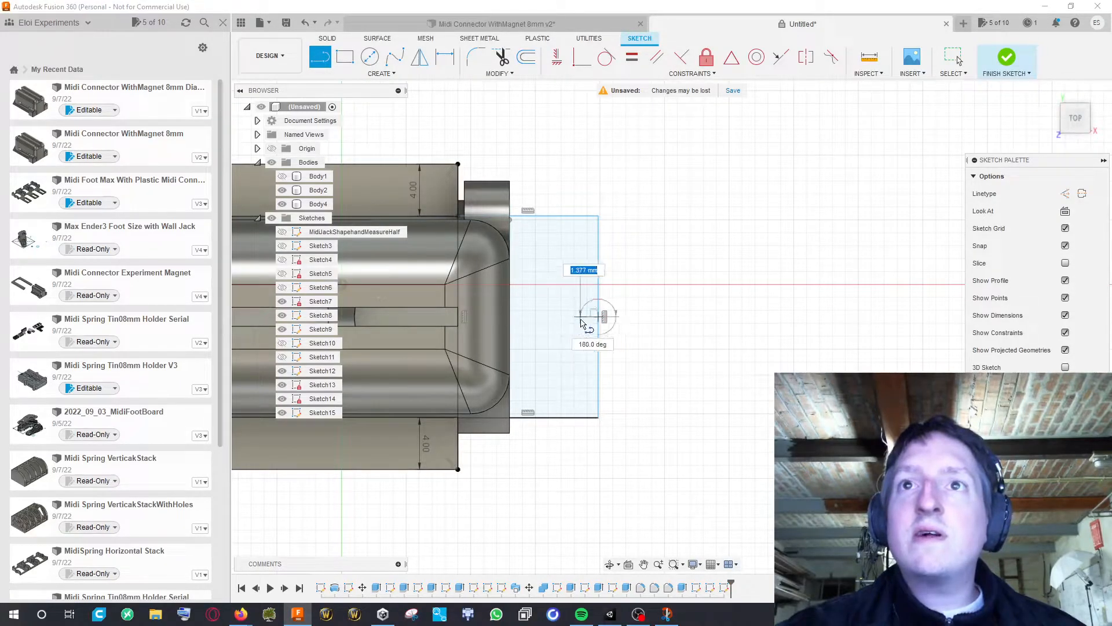
{"action": "key", "text": "Tab"}
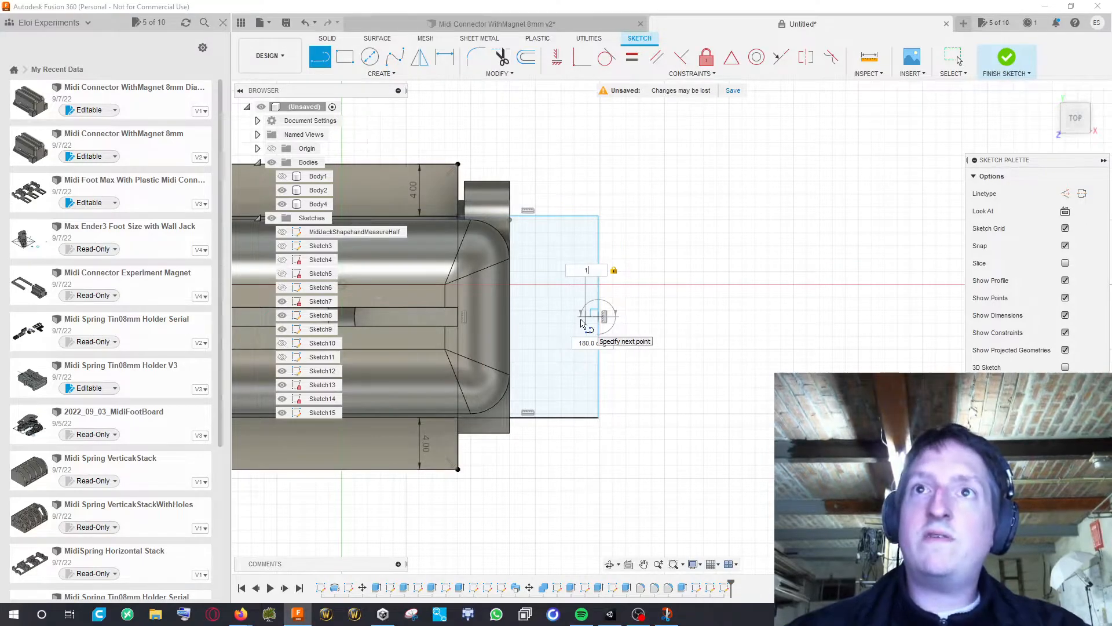
{"action": "key", "text": "Return"}
{"action": "key", "text": "Escape"}
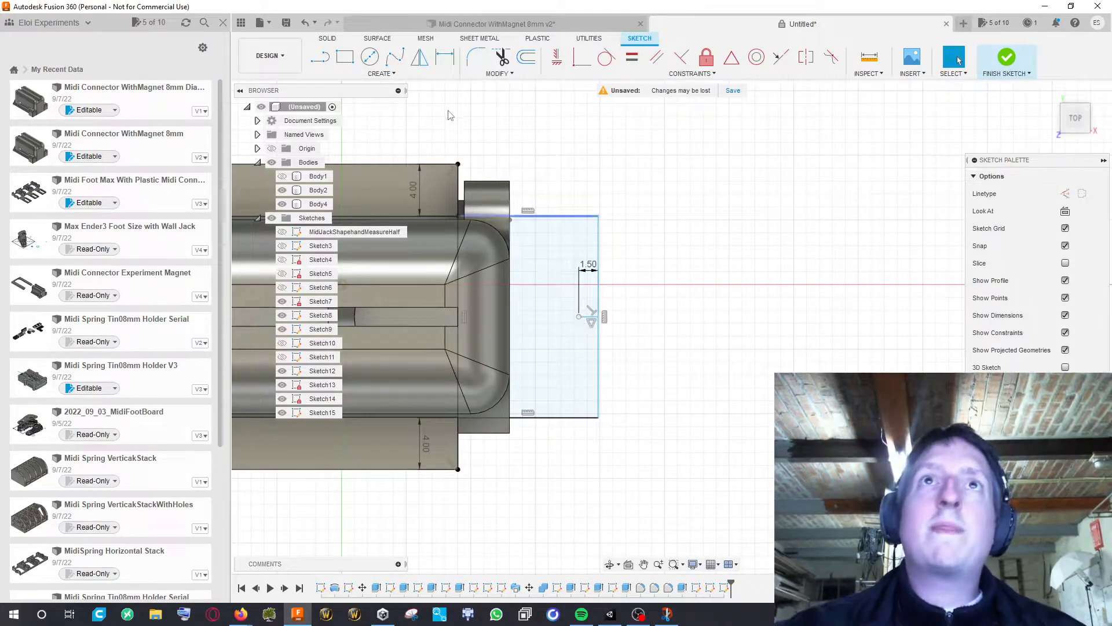
Draw a 6 mm diameter circle centred on the inner end of the short 1.5 mm line
{"action": "key", "text": "c"}
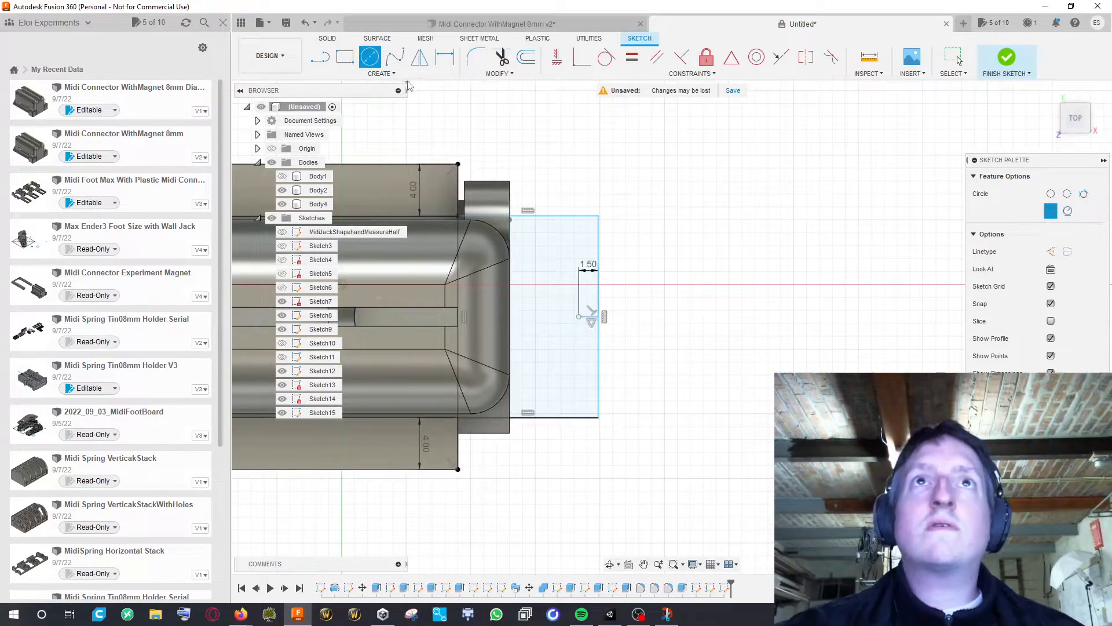
{"action": "left_click", "coordinate": [381, 74]}
{"action": "mouse_move", "coordinate": [380, 116]}
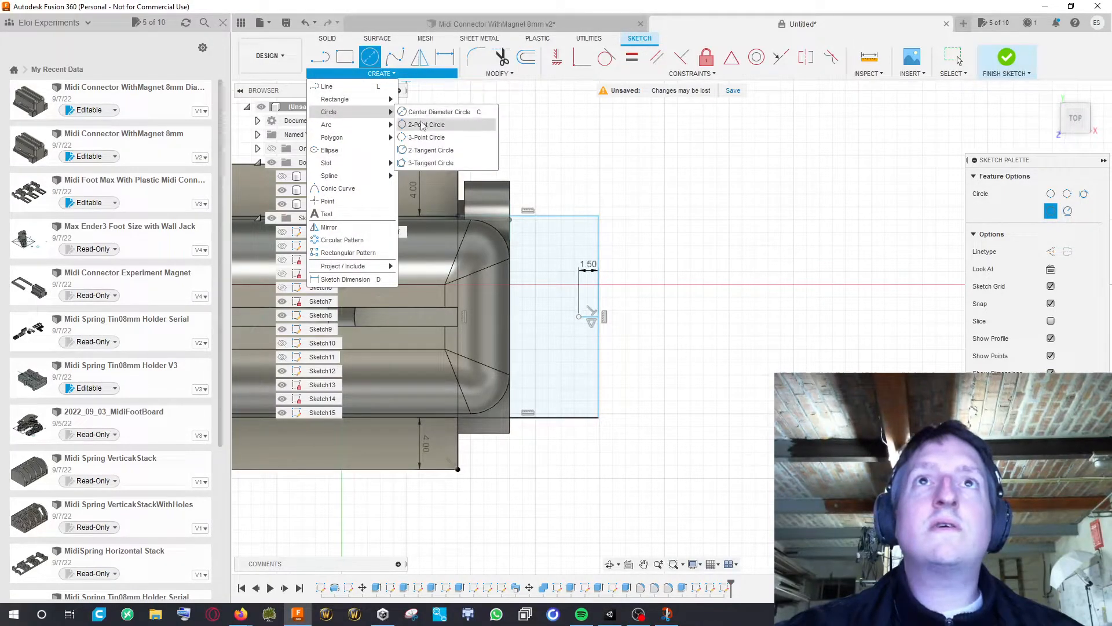
{"action": "left_click", "coordinate": [439, 112]}
{"action": "left_click", "coordinate": [579, 316]}
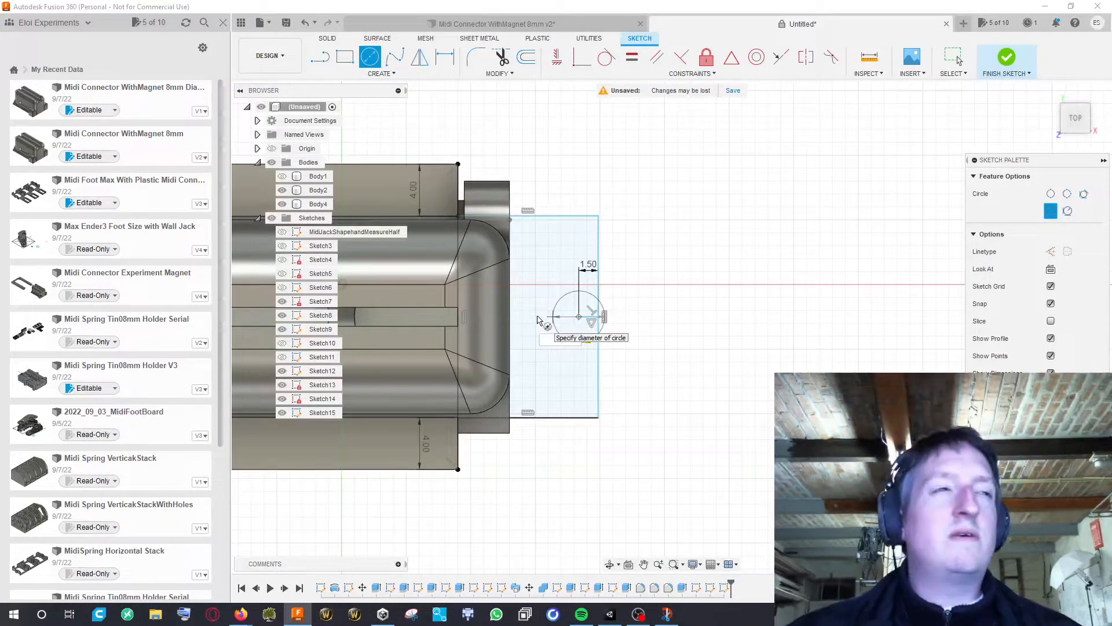
{"action": "type", "text": "4"}
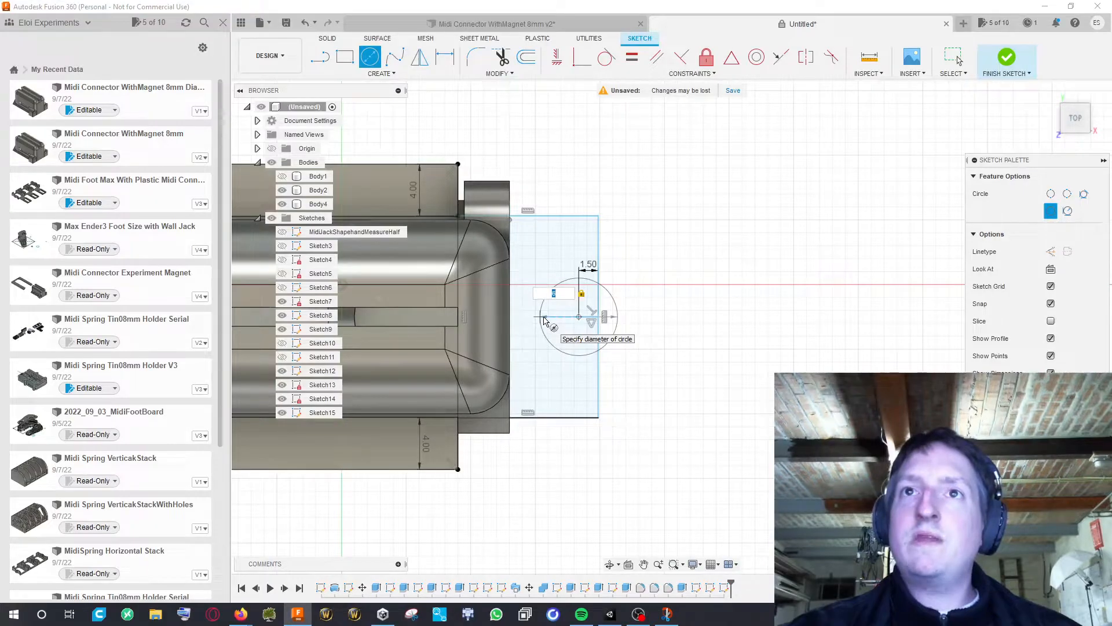
{"action": "key", "text": "Return"}
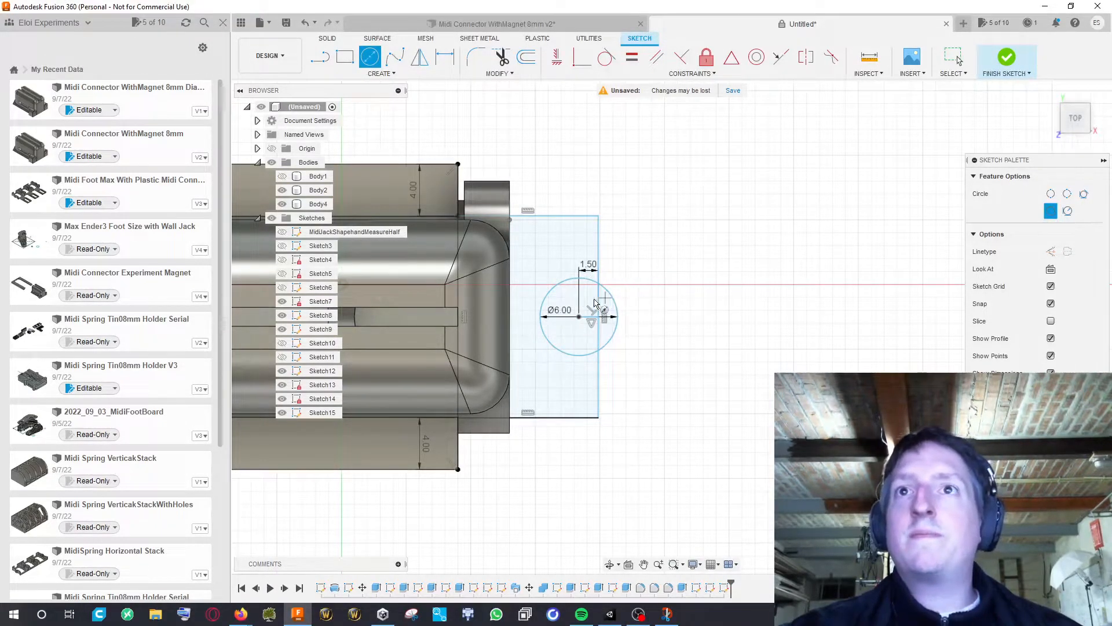
{"action": "key", "text": "Escape"}
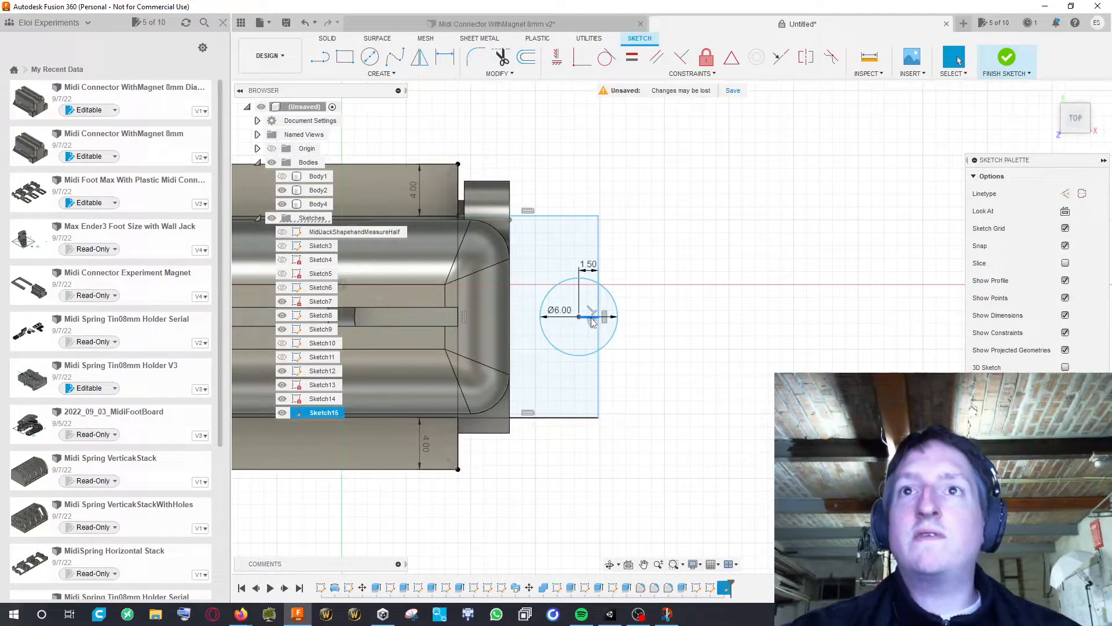
Add a driven length dimension to the short line, and undo it together with the circle
{"action": "right_click", "coordinate": [592, 322]}
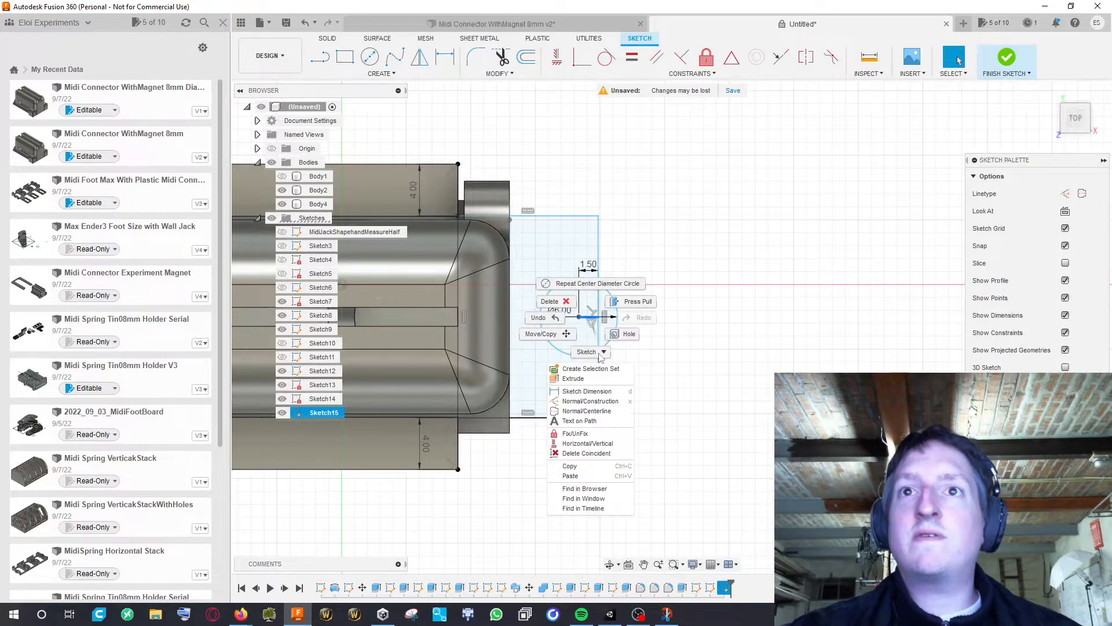
{"action": "left_click", "coordinate": [602, 392]}
{"action": "left_click", "coordinate": [640, 371]}
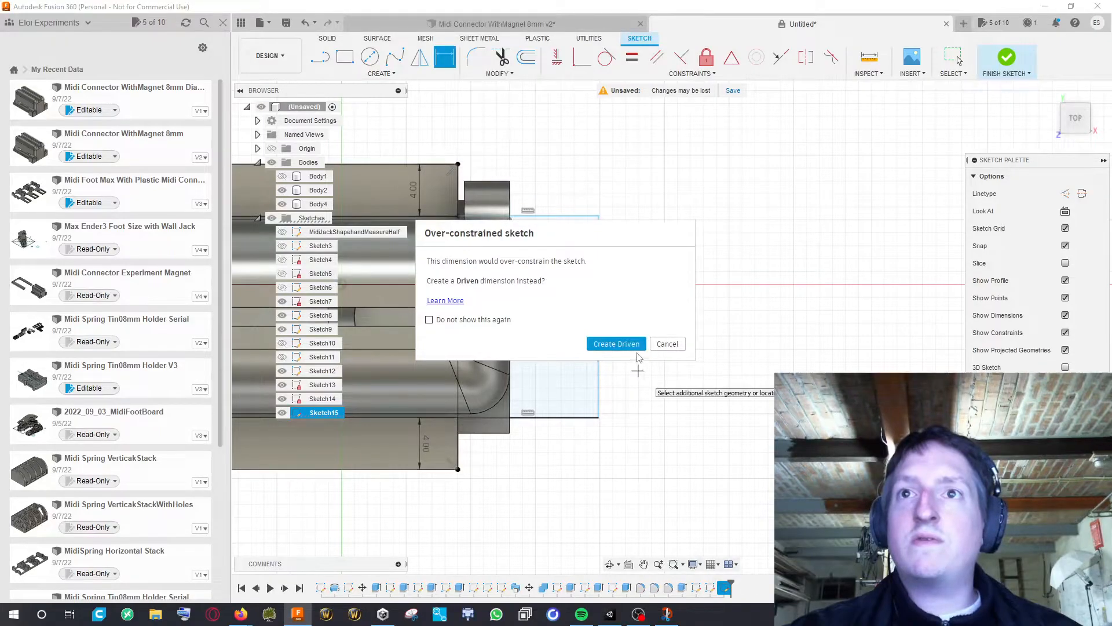
{"action": "left_click", "coordinate": [631, 348]}
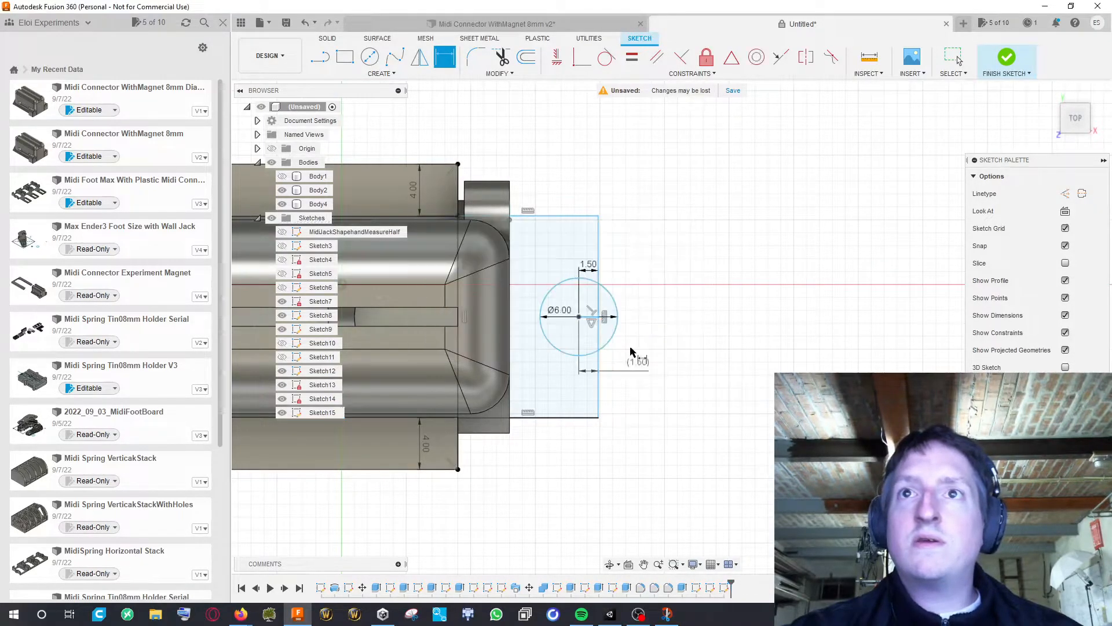
{"action": "key", "text": "Escape"}
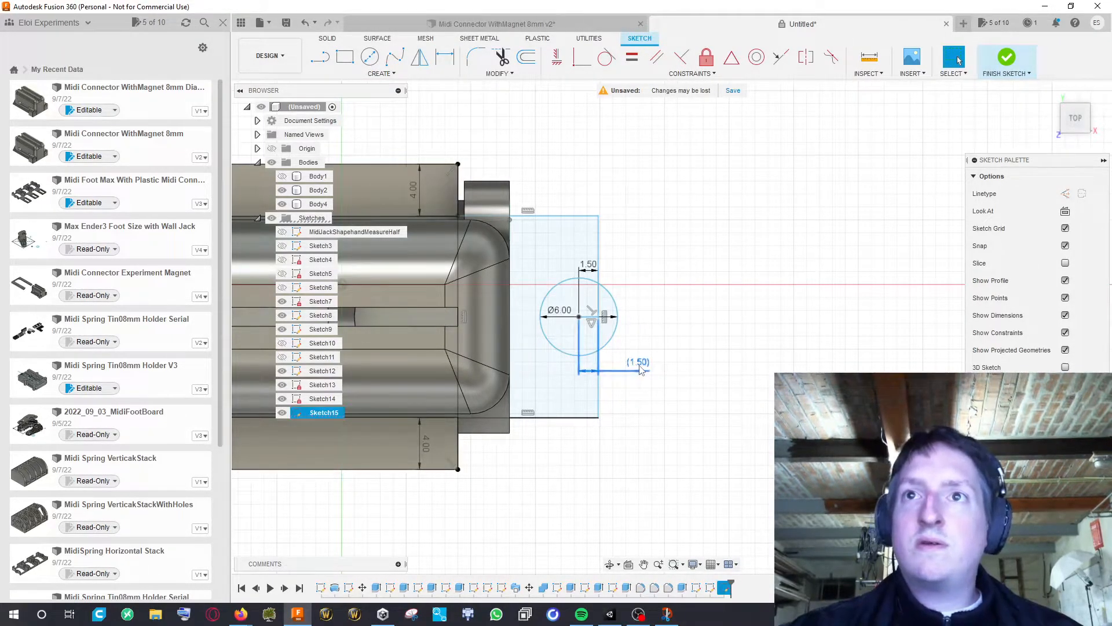
{"action": "middle_click_drag", "start_coordinate": [639, 322], "coordinate": [655, 341]}
{"action": "key", "text": "ctrl+z"}
Set the length of the short line inside the tab rectangle to 2.5 mm
{"action": "middle_click_drag", "start_coordinate": [664, 332], "coordinate": [681, 331]}
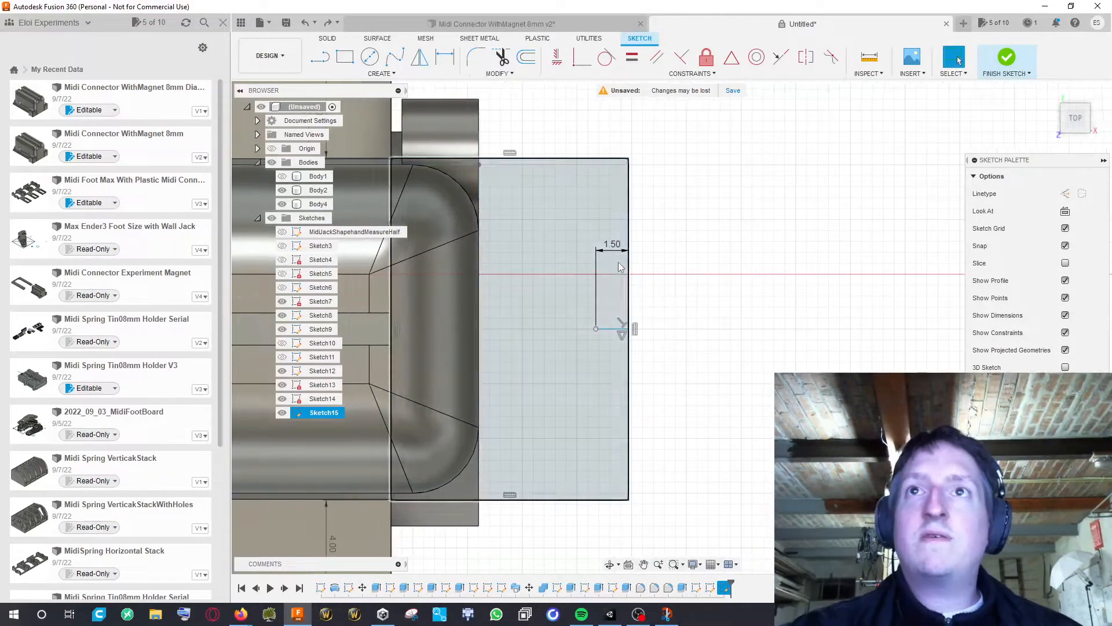
{"action": "double_click", "coordinate": [613, 246]}
{"action": "type", "text": "2.5"}
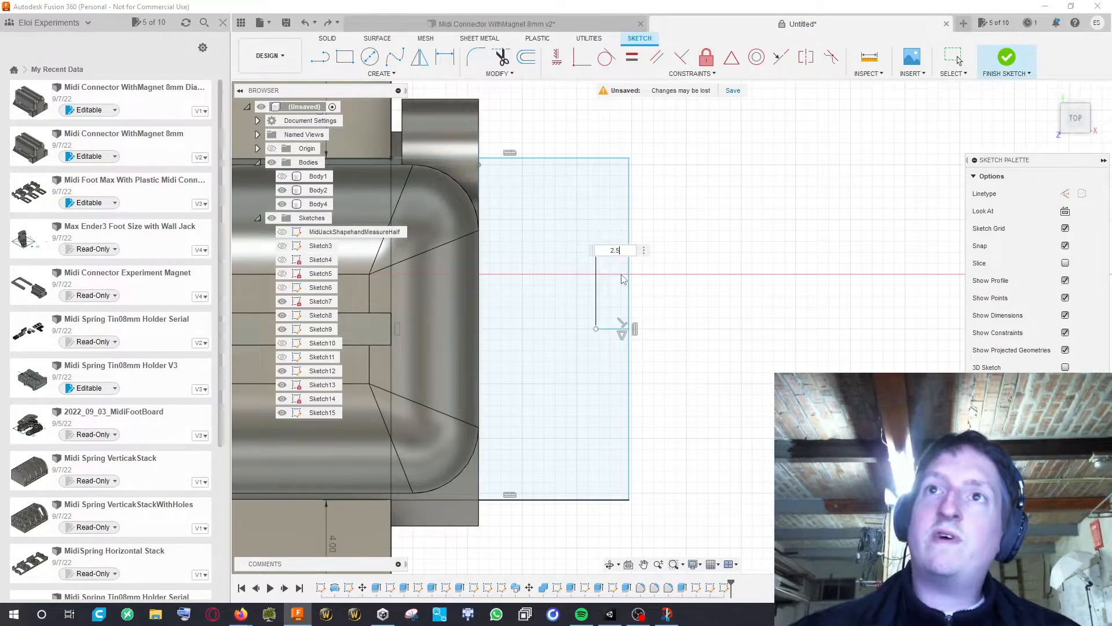
{"action": "key", "text": "Return"}
Draw a 6 mm diameter circle centred on the short line's inner end, and convert the short line to construction linetype
{"action": "key", "text": "c"}
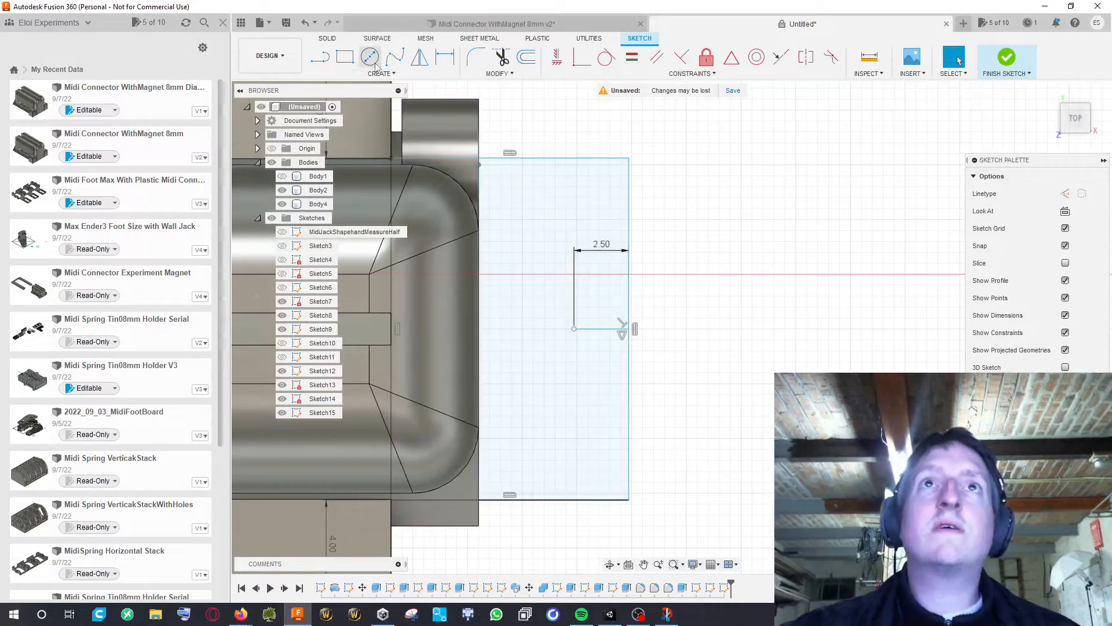
{"action": "left_click", "coordinate": [573, 328]}
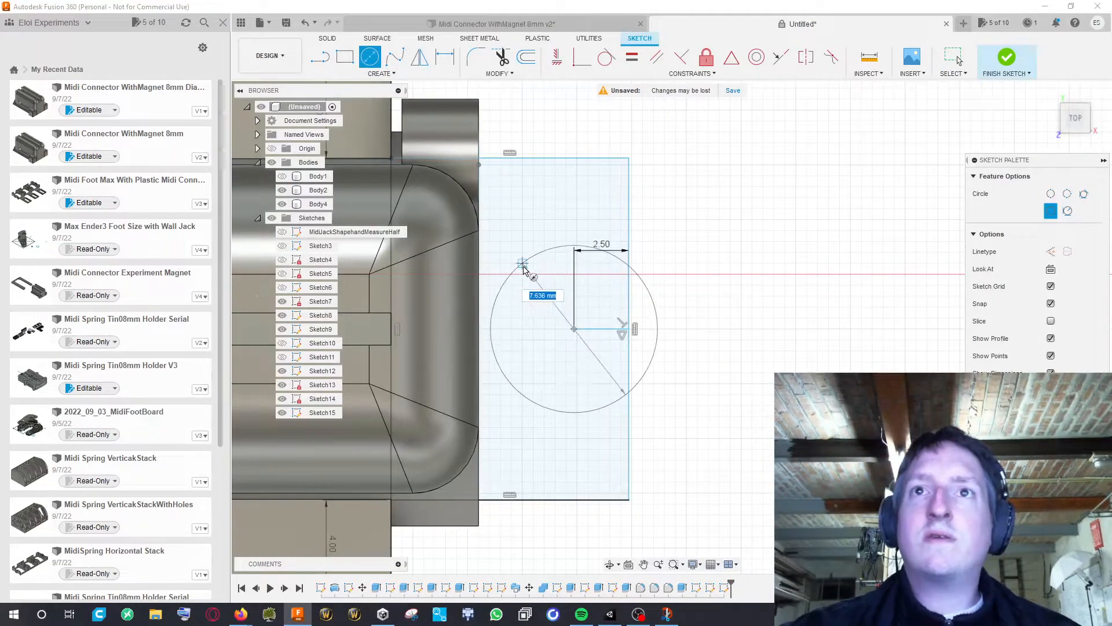
{"action": "type", "text": "6"}
{"action": "key", "text": "Return"}
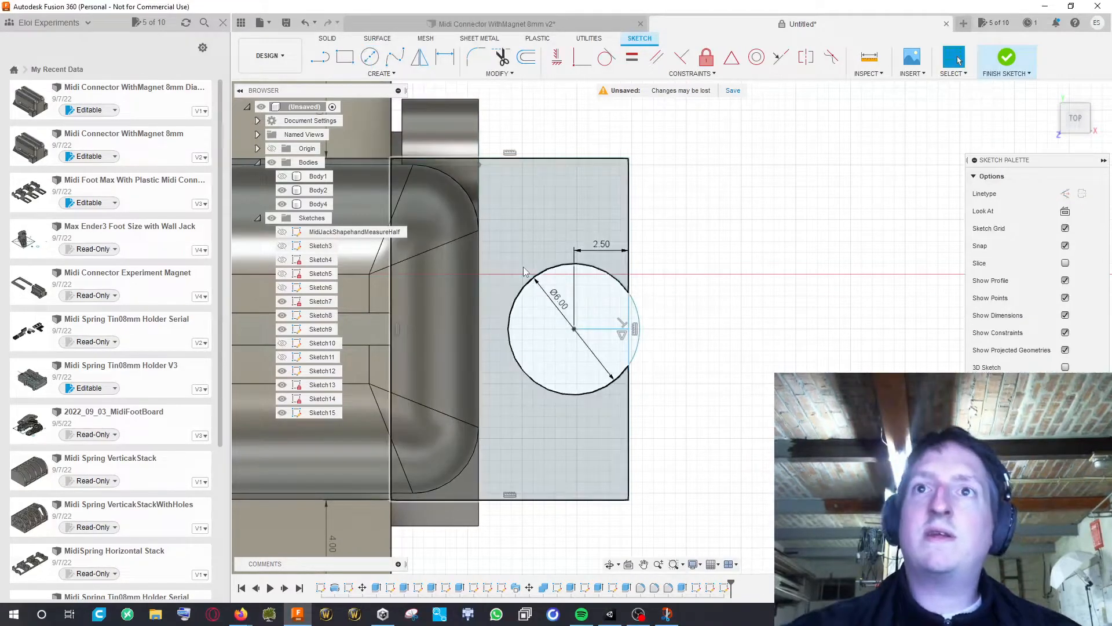
{"action": "key", "text": "Escape"}
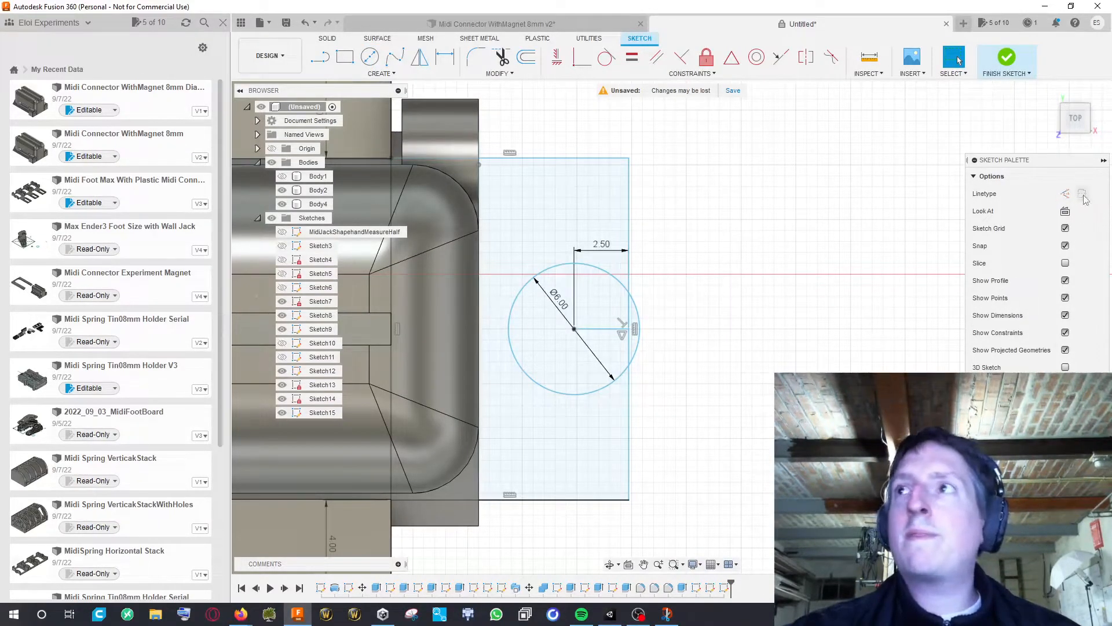
{"action": "left_click", "coordinate": [605, 329]}
{"action": "left_click", "coordinate": [1065, 193]}
Draw a 5 mm diameter circle concentric with the 6 mm circle on the tab
{"action": "mouse_move", "coordinate": [723, 277]}
{"action": "middle_mouse_down"}
{"action": "mouse_move", "coordinate": [797, 271]}
{"action": "mouse_move", "coordinate": [721, 250]}
{"action": "middle_mouse_up"}
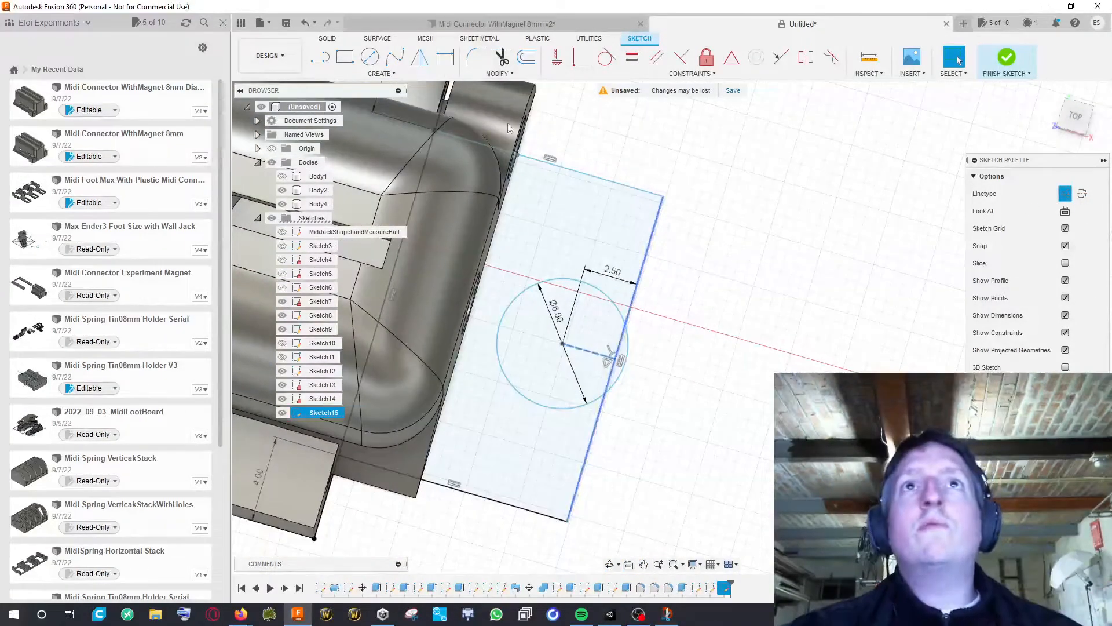
{"action": "middle_click_drag", "start_coordinate": [707, 186], "coordinate": [658, 172]}
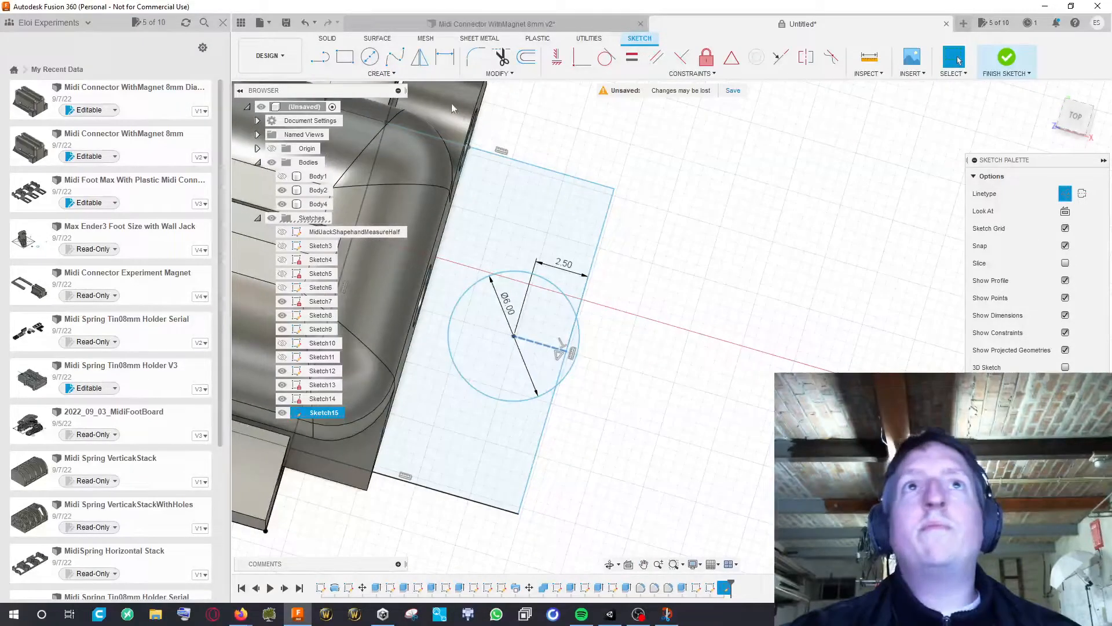
{"action": "left_click", "coordinate": [369, 56]}
{"action": "left_click", "coordinate": [513, 336]}
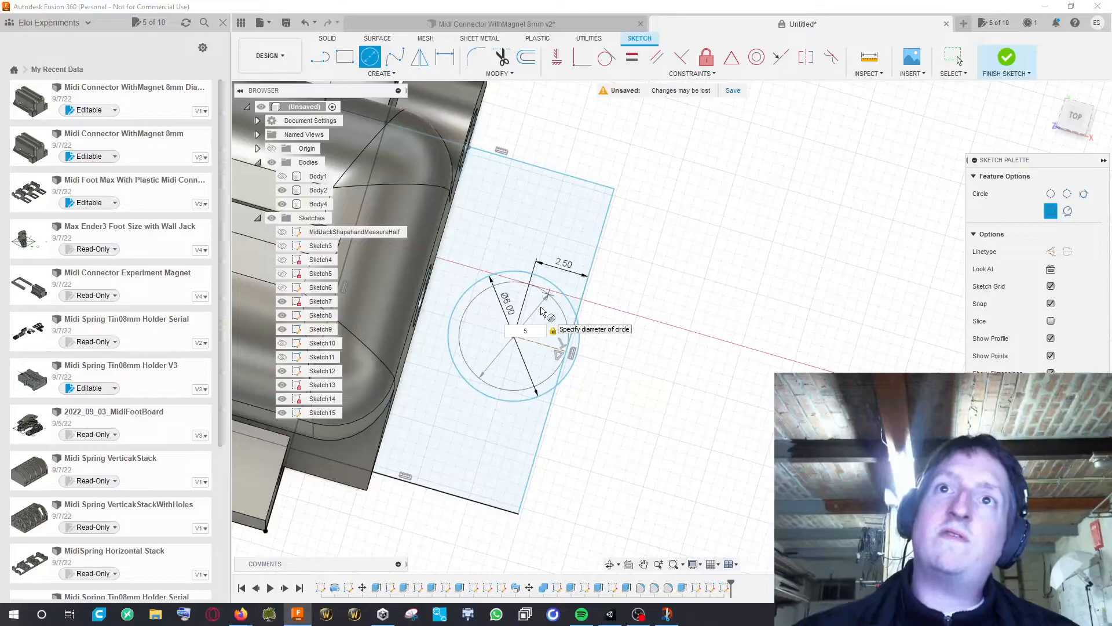
{"action": "key", "text": "Return"}
{"action": "key", "text": "Escape"}
Start a joined extrusion of the tab profile outside the 6 mm circle and the end strip profile, 2 mm upward
{"action": "mouse_move", "coordinate": [631, 326]}
{"action": "middle_mouse_down", "text": "shift"}
{"action": "mouse_move", "coordinate": [655, 322]}
{"action": "mouse_move", "coordinate": [638, 295]}
{"action": "mouse_move", "coordinate": [740, 288]}
{"action": "mouse_move", "coordinate": [733, 276]}
{"action": "mouse_move", "coordinate": [663, 407]}
{"action": "middle_mouse_up", "text": "shift"}
{"action": "key", "text": "e"}
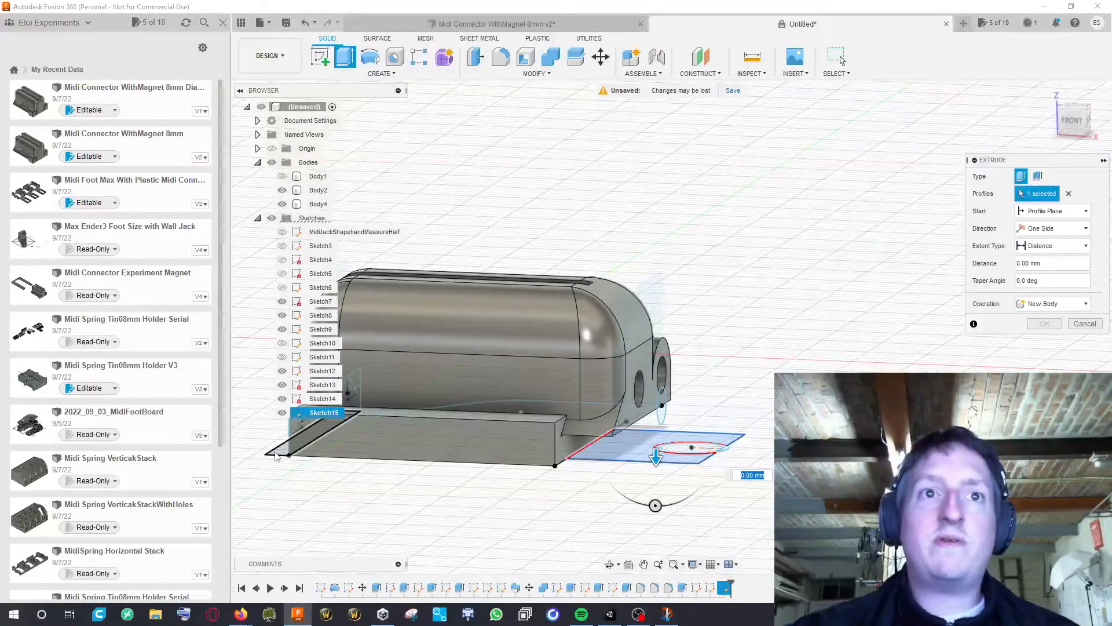
{"action": "mouse_move", "coordinate": [729, 418]}
{"action": "middle_mouse_down", "text": "shift"}
{"action": "mouse_move", "coordinate": [773, 418]}
{"action": "mouse_move", "coordinate": [757, 404]}
{"action": "middle_mouse_up", "text": "shift"}
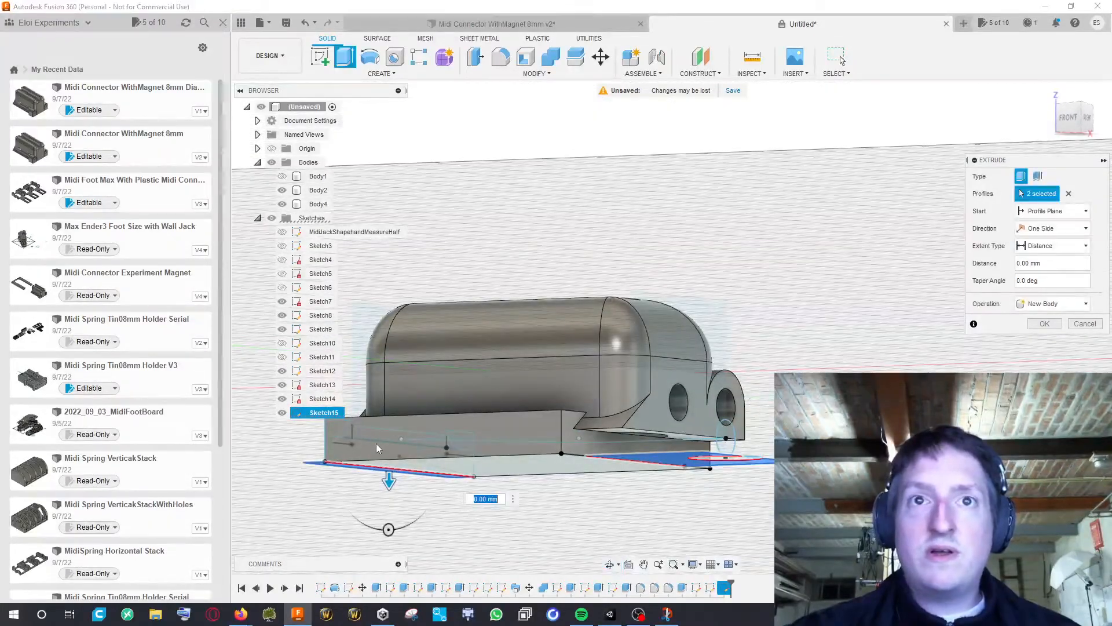
{"action": "left_click_drag", "start_coordinate": [389, 479], "coordinate": [394, 458]}
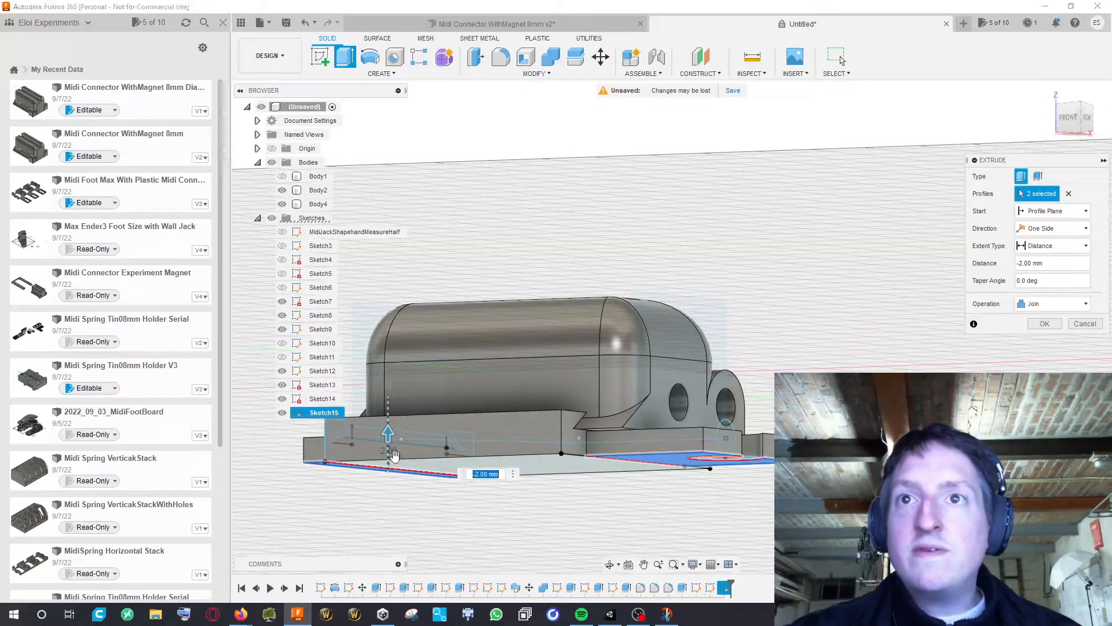
Hide the connector holder body (Body2) to expose the base rail while extruding
{"action": "scroll", "coordinate": [614, 447], "scroll_direction": "up", "scroll_amount": 5}
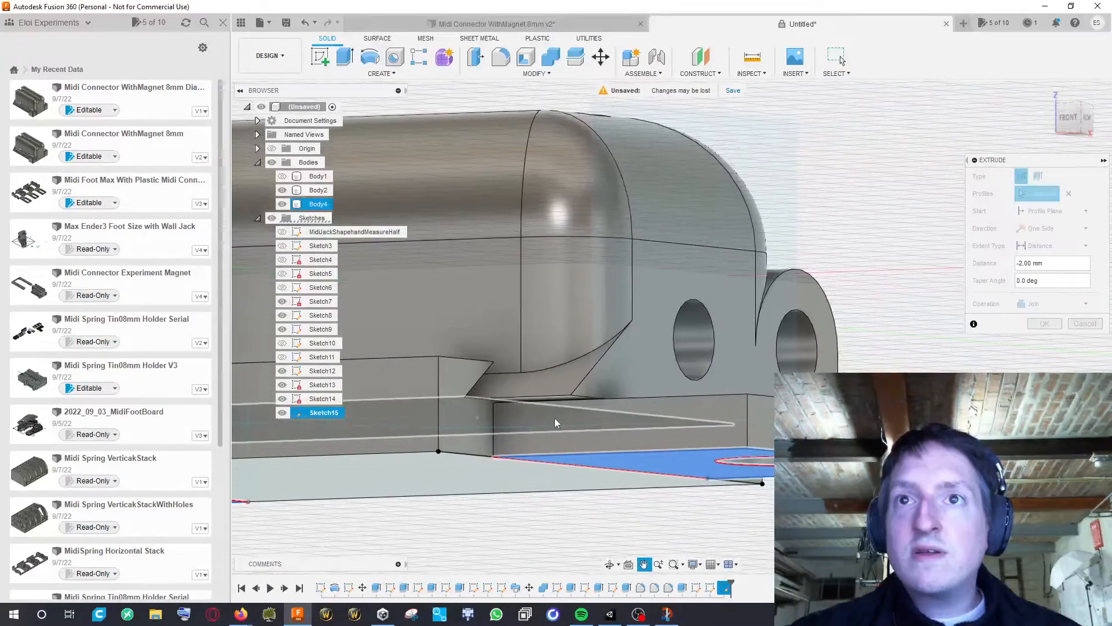
{"action": "scroll", "coordinate": [555, 423], "scroll_direction": "down", "scroll_amount": 2}
{"action": "middle_click_drag", "start_coordinate": [555, 423], "coordinate": [559, 515]}
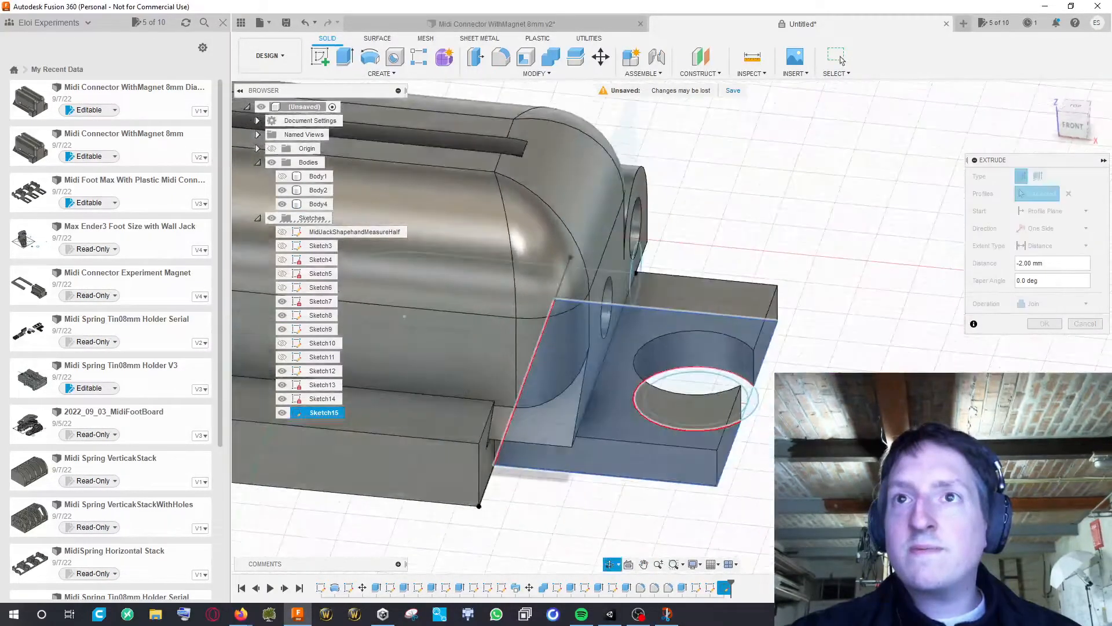
{"action": "middle_click_drag", "start_coordinate": [797, 414], "coordinate": [733, 336], "text": "shift"}
{"action": "scroll", "coordinate": [824, 358], "scroll_direction": "down", "scroll_amount": 2}
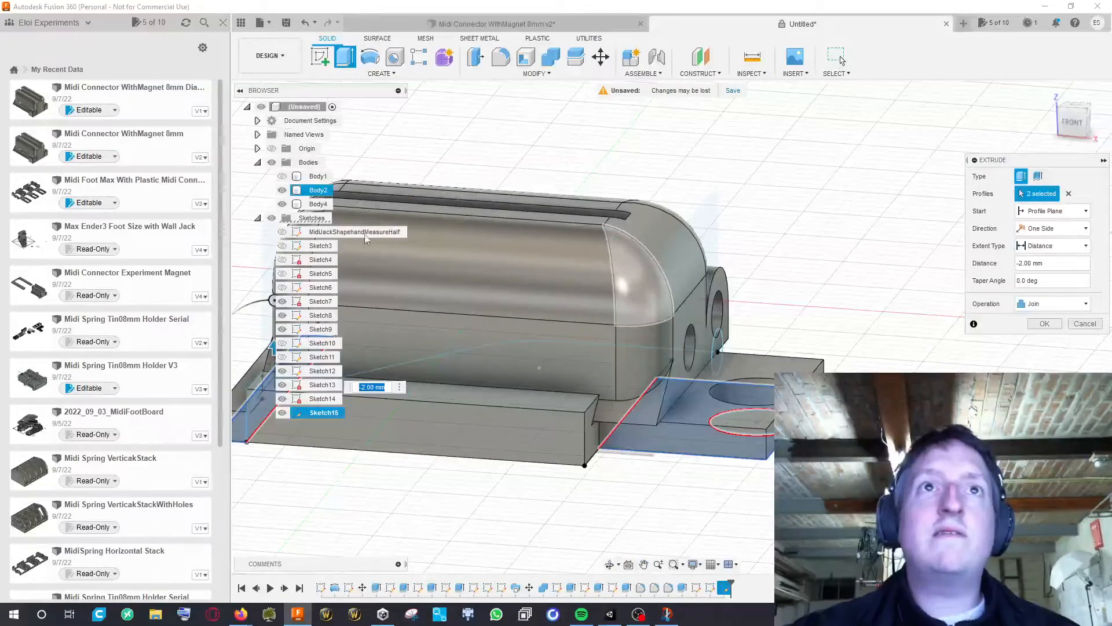
{"action": "left_click", "coordinate": [282, 191]}
{"action": "middle_click_drag", "start_coordinate": [509, 247], "coordinate": [624, 264], "text": "shift"}
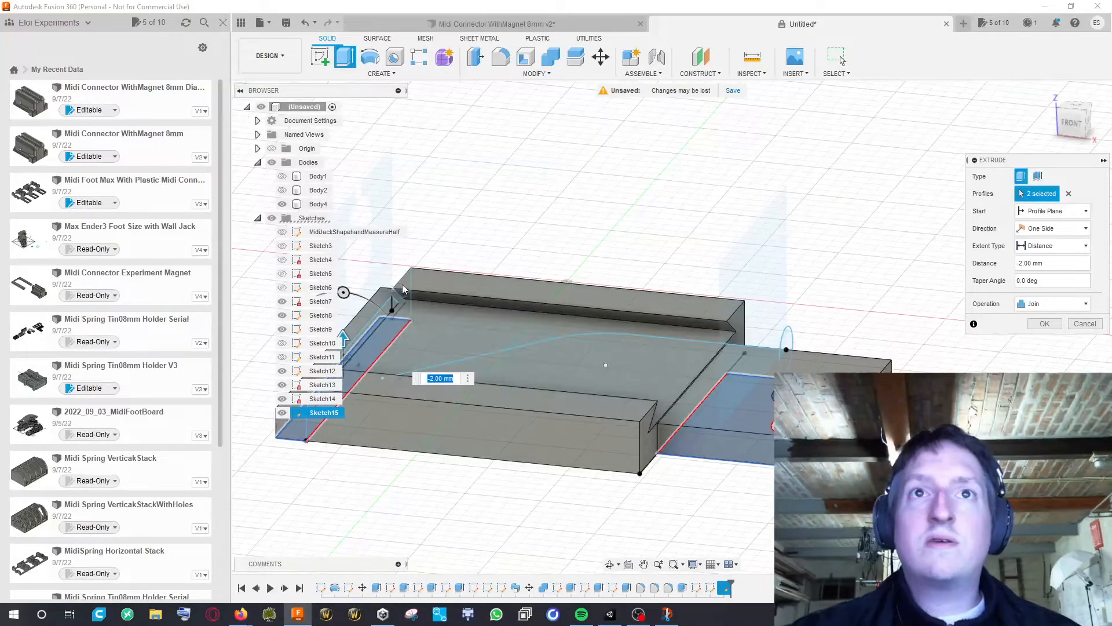
{"action": "middle_click_drag", "start_coordinate": [404, 288], "coordinate": [493, 291]}
Set the extrusion distance of the tab and end strip to -3.2 mm and join them to the base rail
{"action": "left_click_drag", "start_coordinate": [434, 341], "coordinate": [437, 313]}
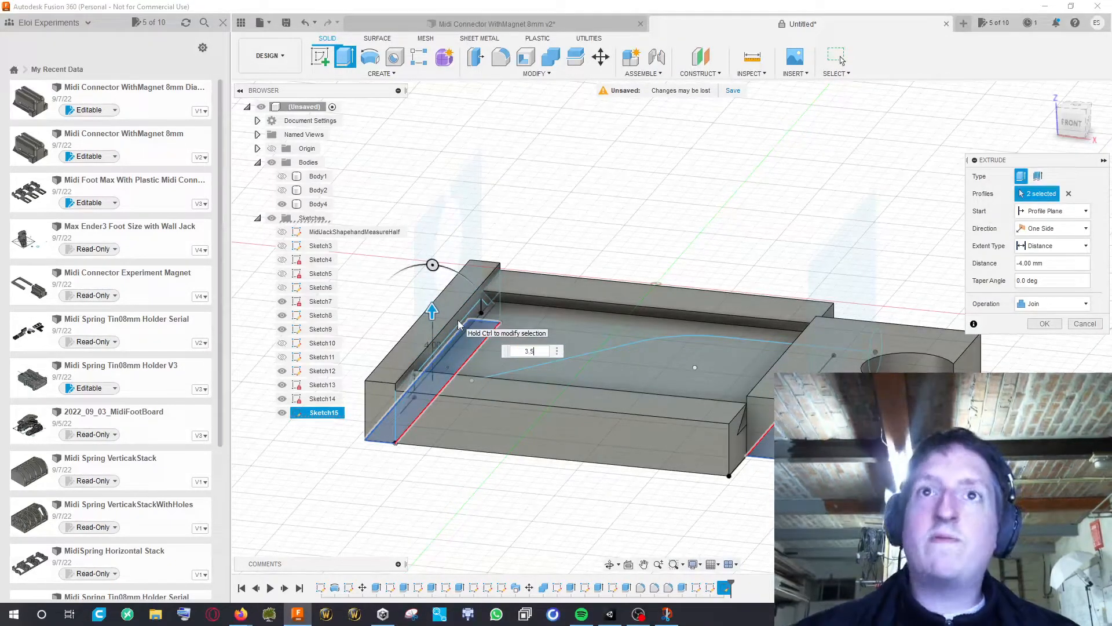
{"action": "key", "text": "Return"}
{"action": "key", "text": "BackSpace"}
{"action": "key", "text": "BackSpace"}
{"action": "key", "text": "BackSpace"}
{"action": "type", "text": "-"}
{"action": "type", "text": "33"}
{"action": "key", "text": "Return"}
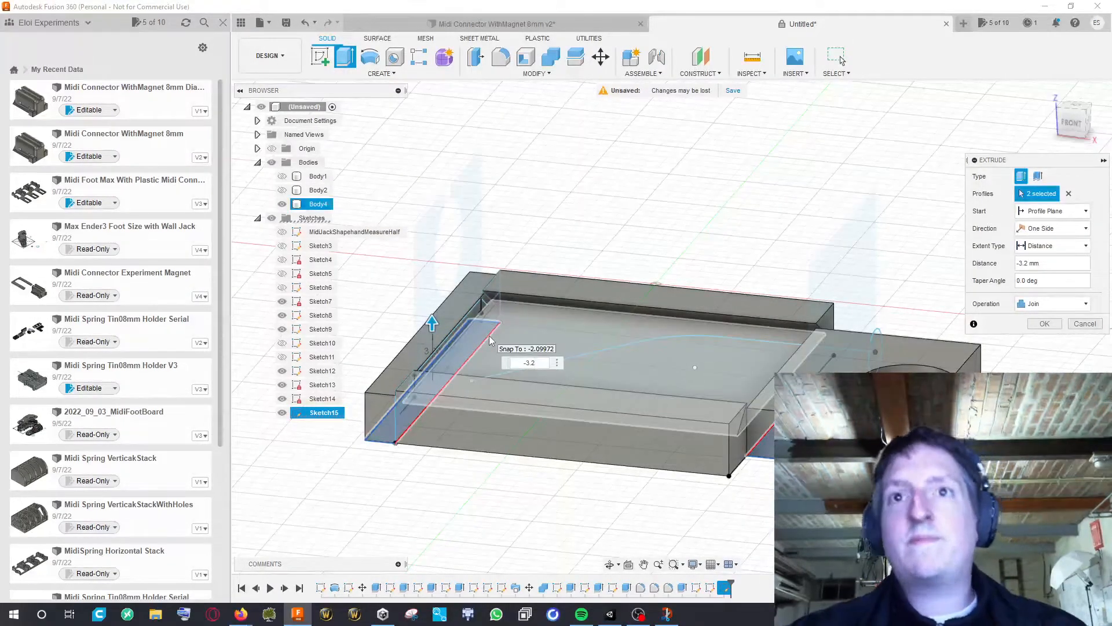
{"action": "key", "text": "Return"}
Cut the tab's top face down by 1.1 mm with an extrusion of -1.1 mm
{"action": "middle_click_drag", "start_coordinate": [917, 299], "coordinate": [722, 250]}
{"action": "mouse_move", "coordinate": [826, 295]}
{"action": "middle_mouse_down", "text": "shift"}
{"action": "mouse_move", "coordinate": [921, 313]}
{"action": "mouse_move", "coordinate": [897, 306]}
{"action": "middle_mouse_up", "text": "shift"}
{"action": "key", "text": "e"}
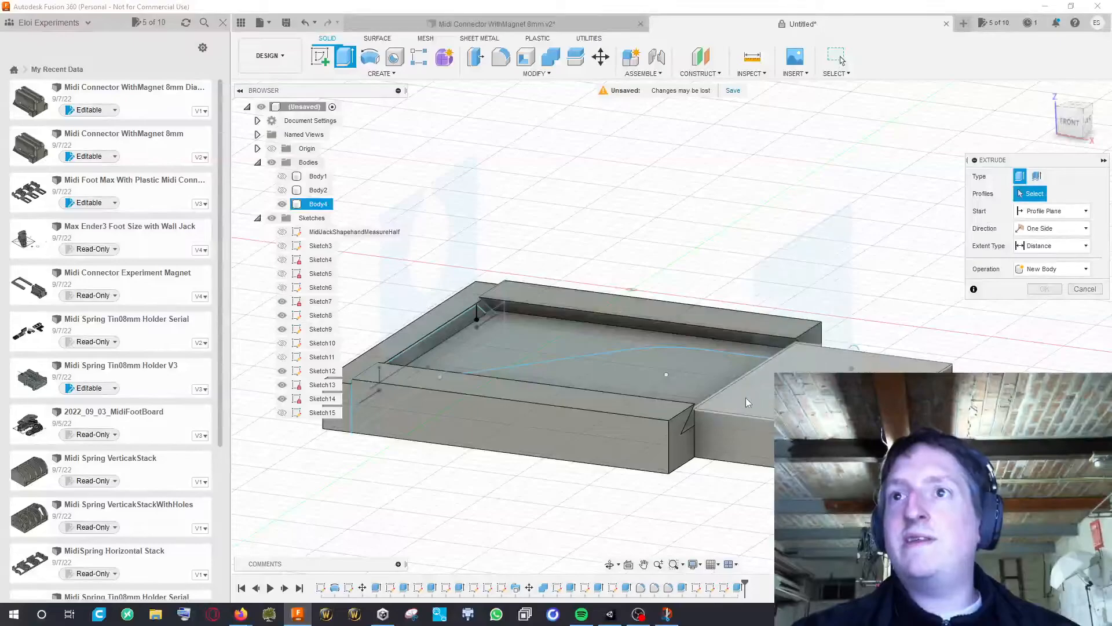
{"action": "left_click", "coordinate": [841, 360]}
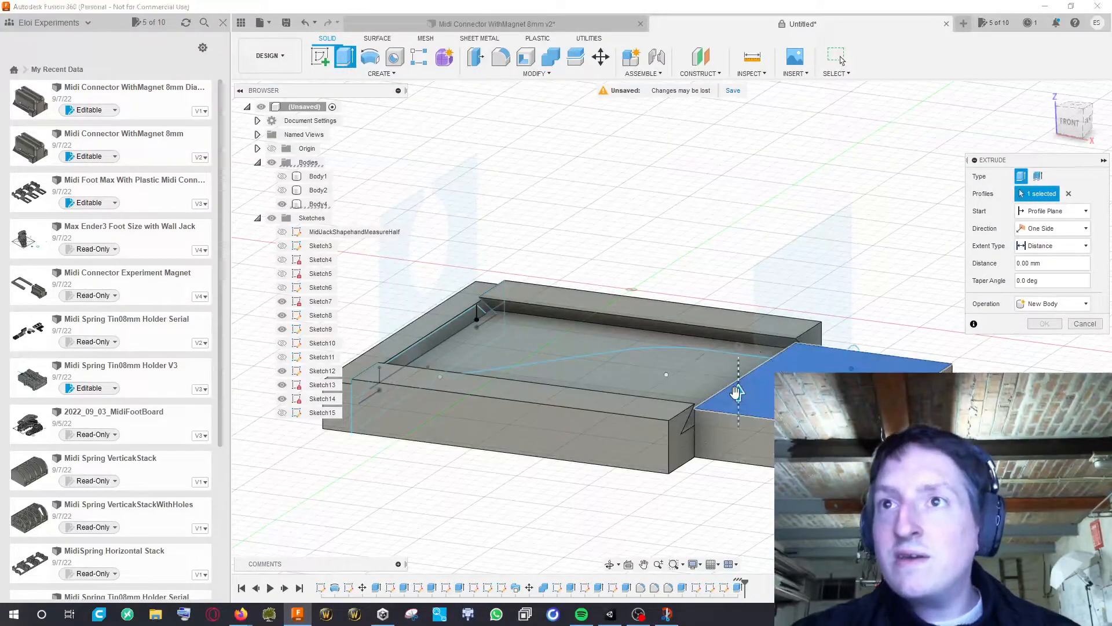
{"action": "left_click_drag", "start_coordinate": [738, 394], "coordinate": [738, 412]}
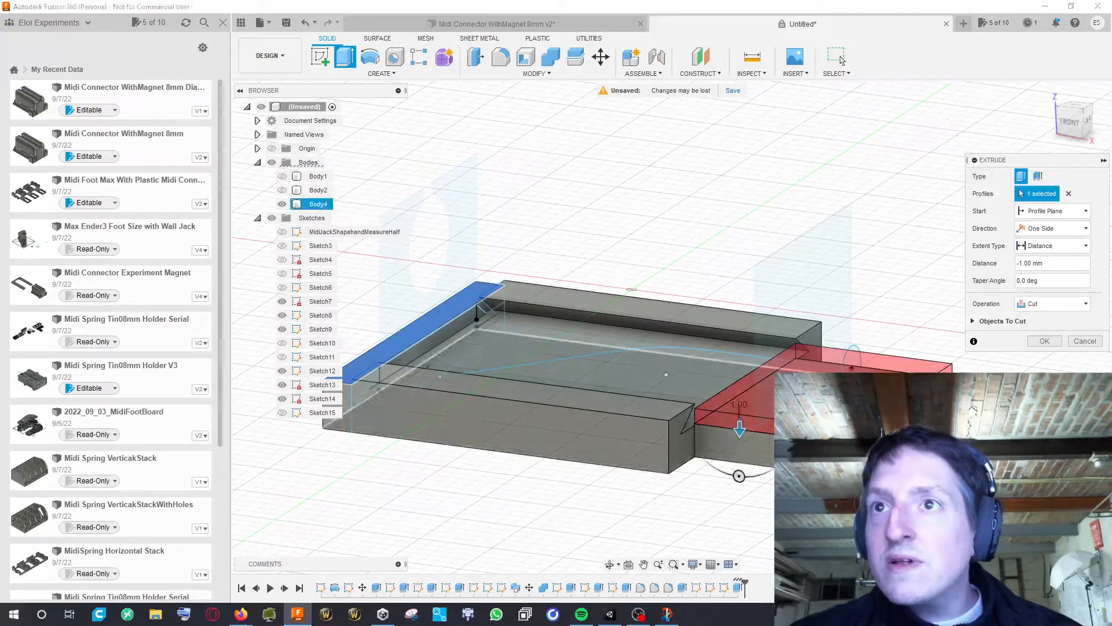
{"action": "scroll", "coordinate": [820, 403], "scroll_direction": "up", "scroll_amount": 2}
{"action": "scroll", "coordinate": [869, 432], "scroll_direction": "up", "scroll_amount": 2}
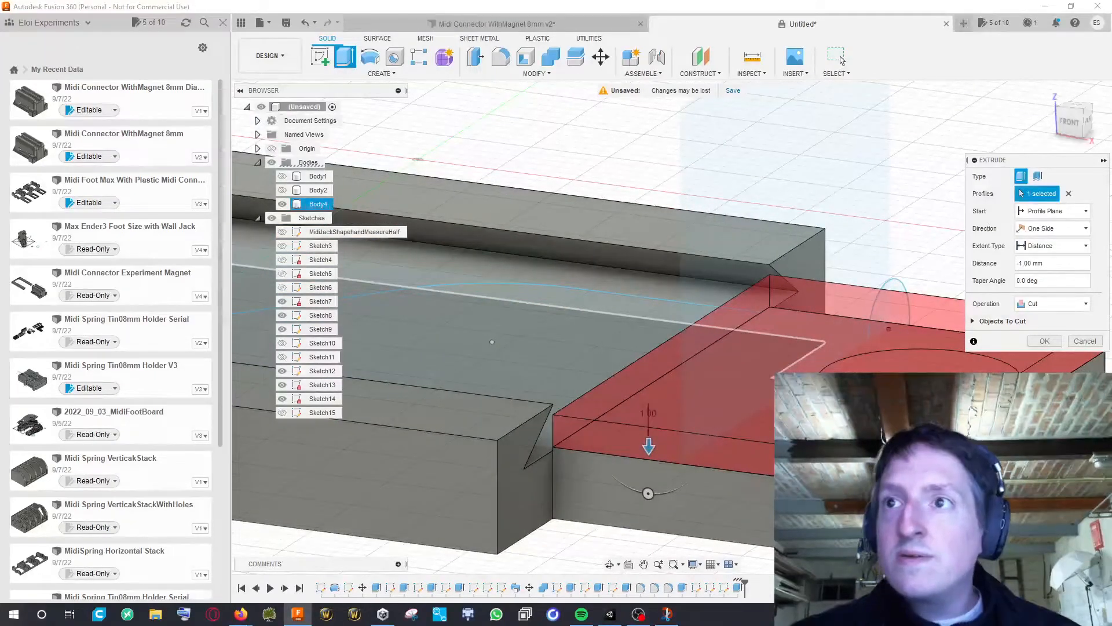
{"action": "type", "text": "-1.1"}
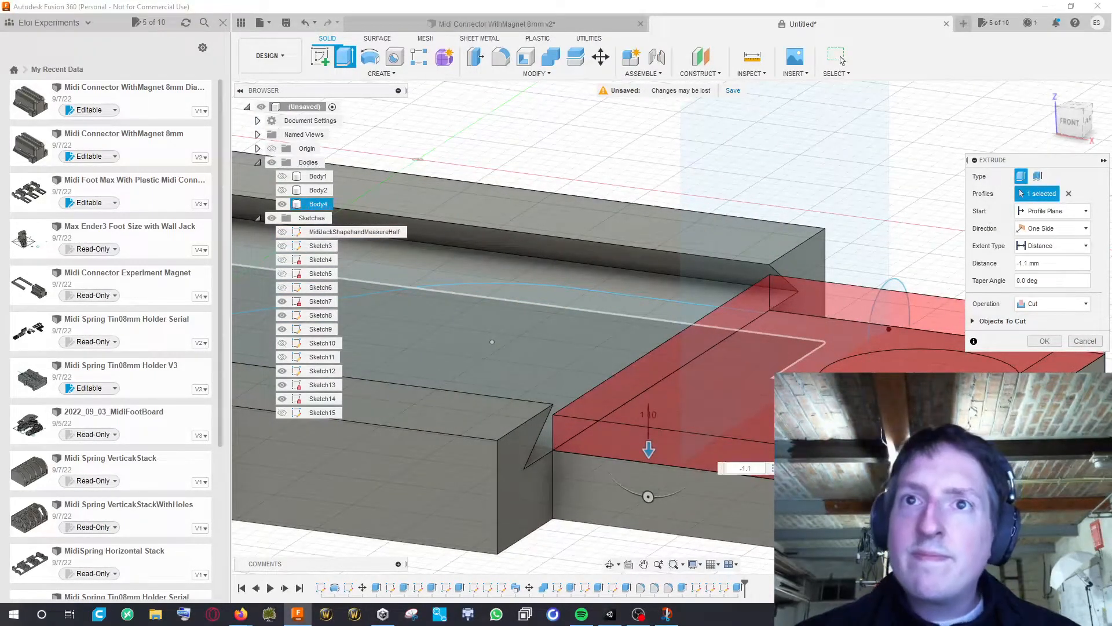
{"action": "key", "text": "Return"}
Show Sketch15 and extrude its inner 5 mm circle -7 mm upward as a new pin body
{"action": "middle_click_drag", "start_coordinate": [952, 281], "coordinate": [828, 285]}
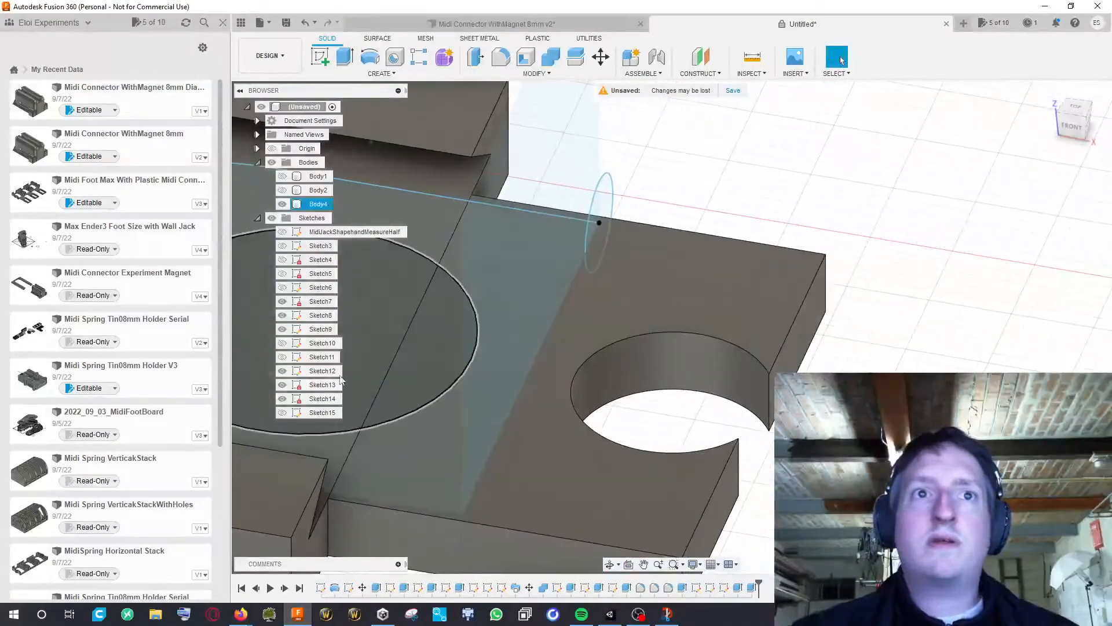
{"action": "left_click", "coordinate": [282, 412]}
{"action": "scroll", "coordinate": [496, 372], "scroll_direction": "down", "scroll_amount": 4}
{"action": "middle_click_drag", "start_coordinate": [719, 278], "coordinate": [889, 268]}
{"action": "key", "text": "e"}
{"action": "left_click", "coordinate": [752, 398]}
{"action": "left_click_drag", "start_coordinate": [752, 398], "coordinate": [764, 311]}
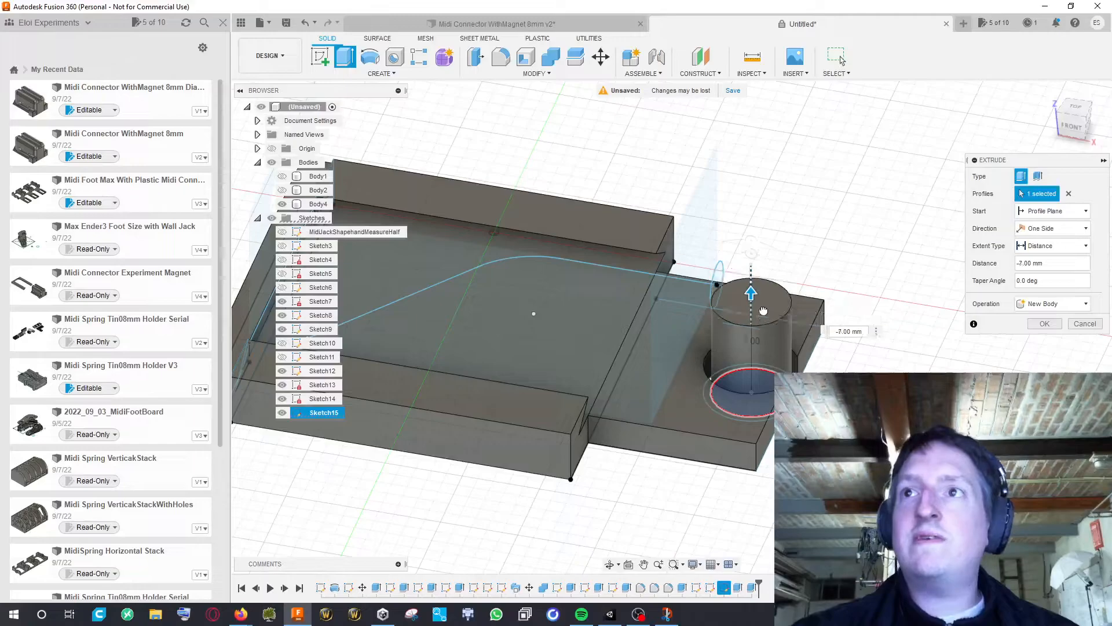
{"action": "left_click", "coordinate": [1052, 327]}
Show the connector holder body (Body2) again and inspect the pin's position relative to its end face and lug
{"action": "middle_click_drag", "start_coordinate": [931, 291], "coordinate": [909, 286], "text": "shift"}
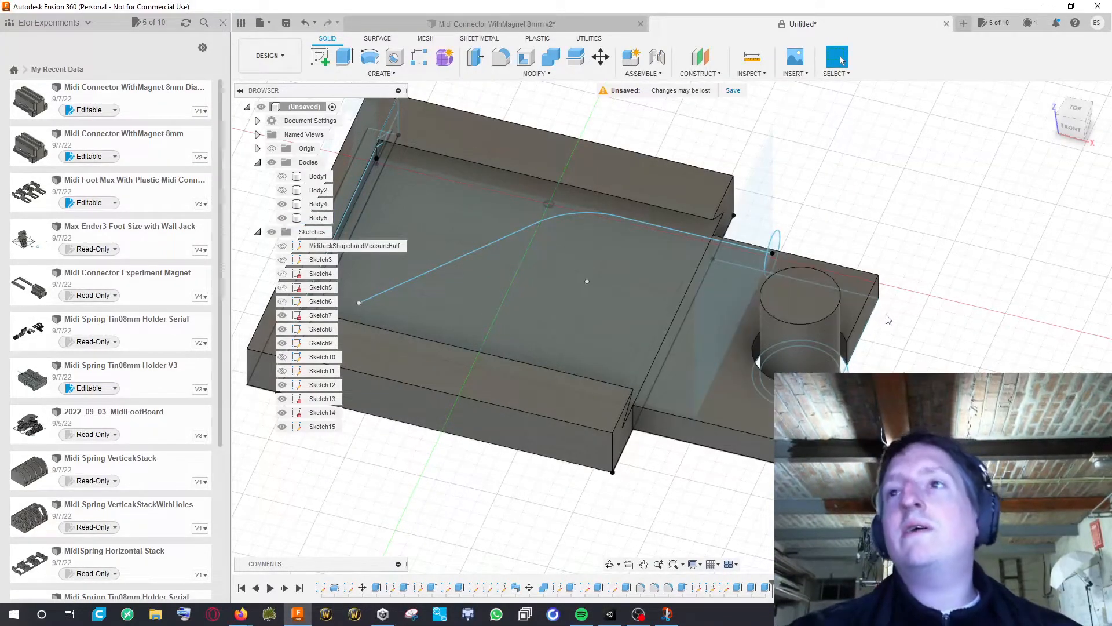
{"action": "middle_click_drag", "start_coordinate": [923, 314], "coordinate": [949, 302]}
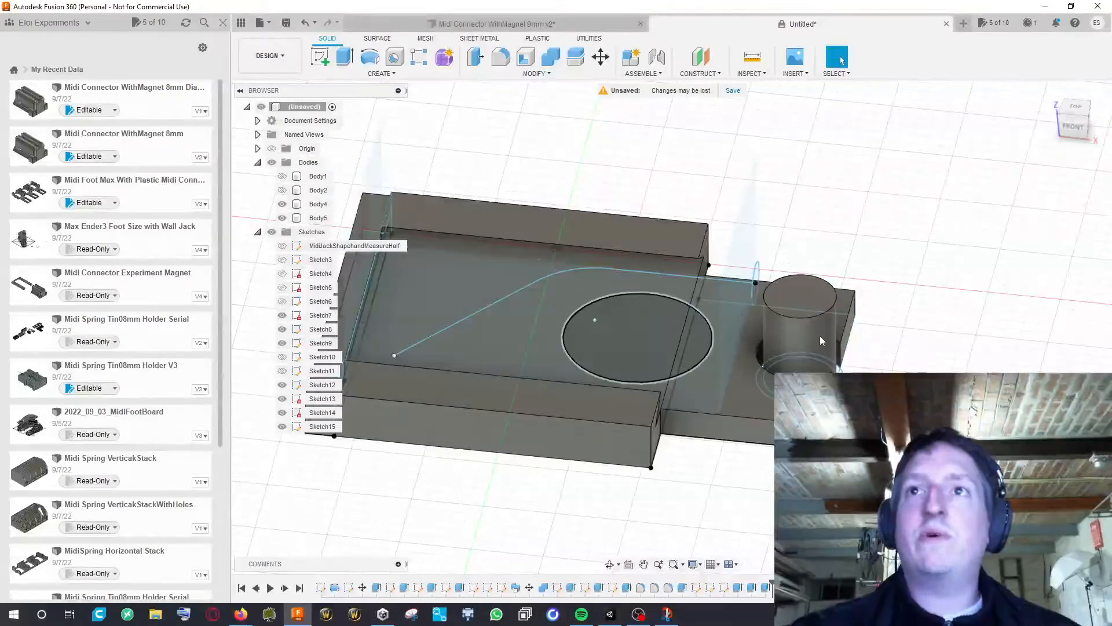
{"action": "scroll", "coordinate": [830, 250], "scroll_direction": "down", "scroll_amount": 1}
{"action": "middle_click_drag", "start_coordinate": [827, 239], "coordinate": [849, 198]}
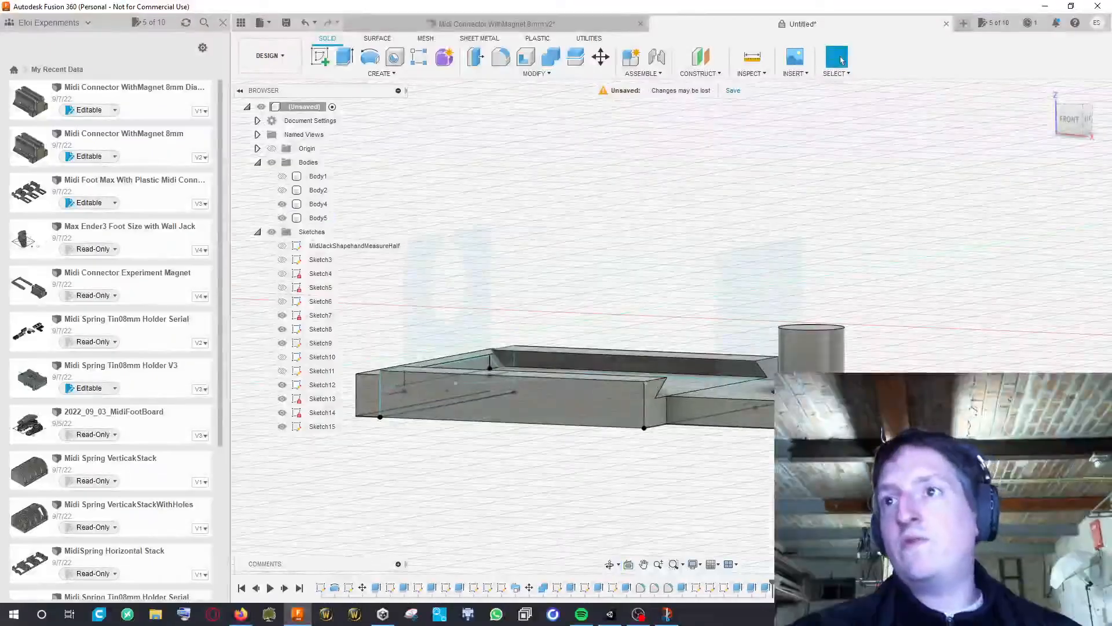
{"action": "middle_click_drag", "start_coordinate": [911, 348], "coordinate": [886, 355], "text": "shift"}
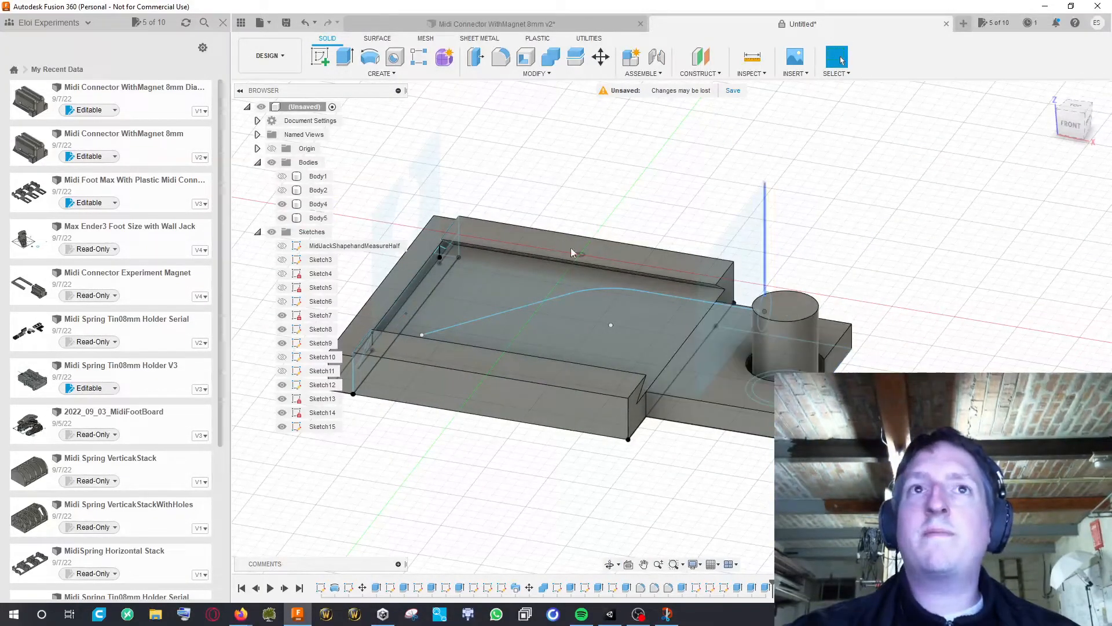
{"action": "left_click", "coordinate": [283, 190]}
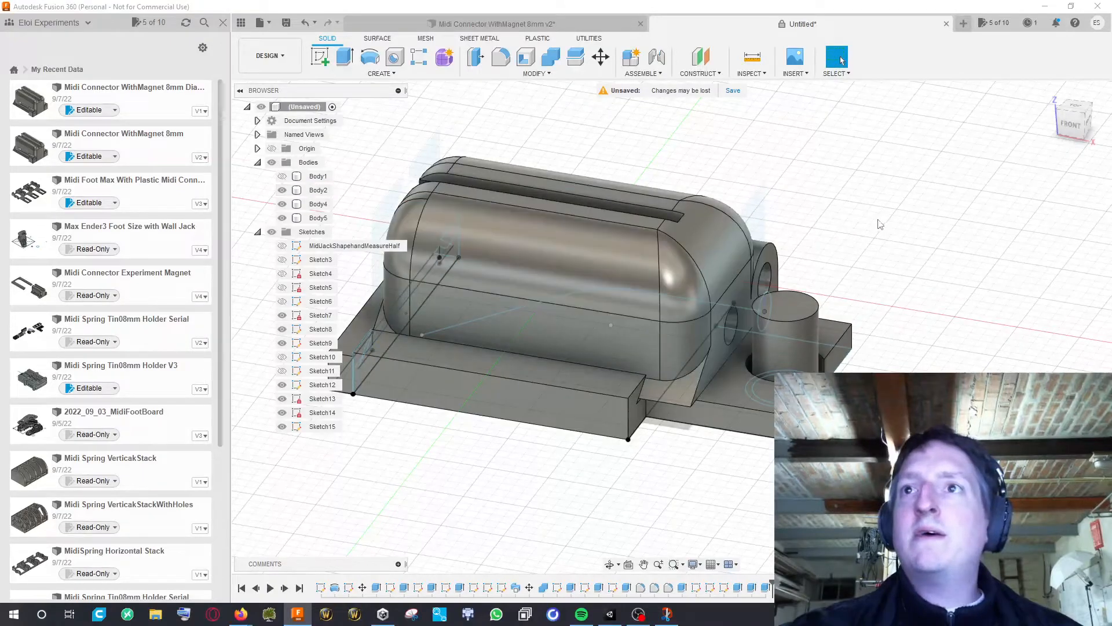
{"action": "middle_click_drag", "start_coordinate": [864, 230], "coordinate": [780, 260], "text": "shift"}
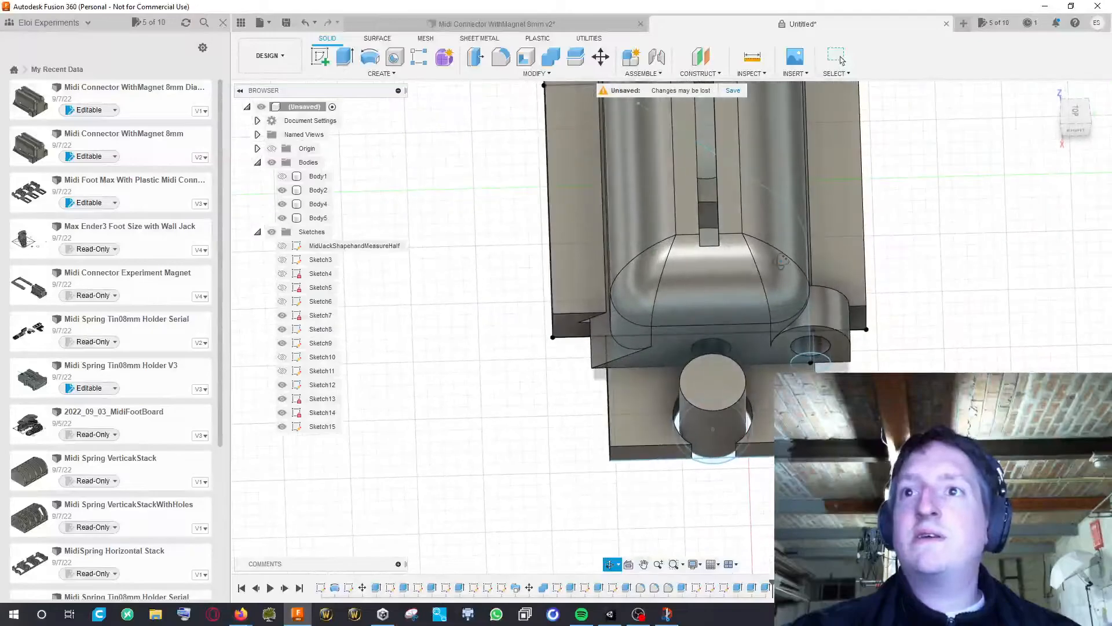
Edit Sketch15 and shift the concentric circles away from the lug, narrowing the tab rectangle to about half its width
{"action": "left_click", "coordinate": [323, 429]}
{"action": "double_click", "coordinate": [320, 428]}
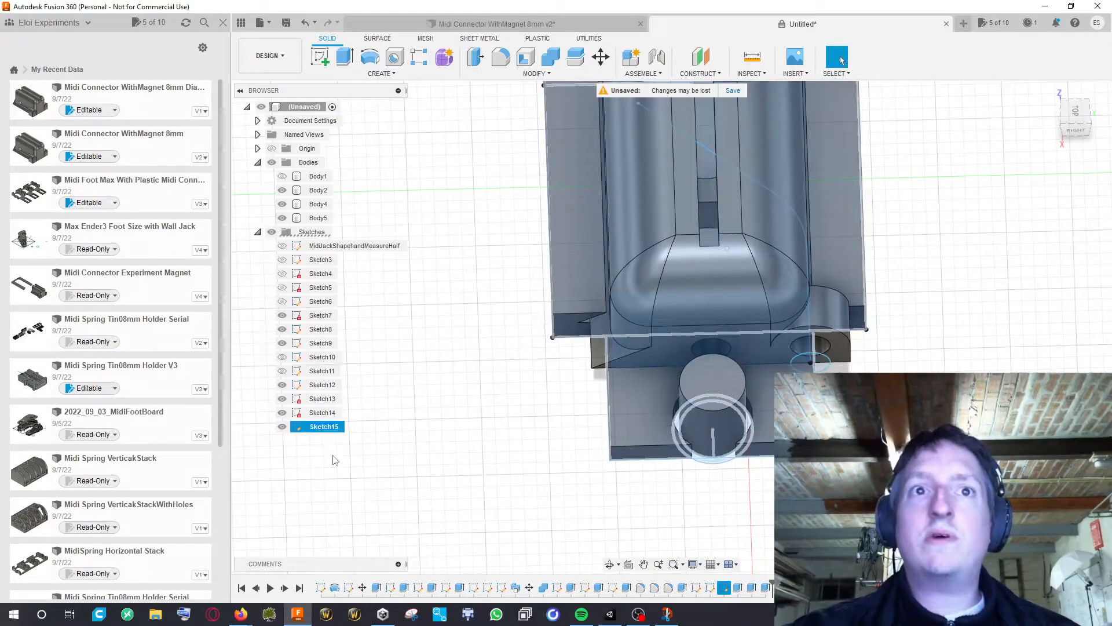
{"action": "right_click", "coordinate": [319, 431]}
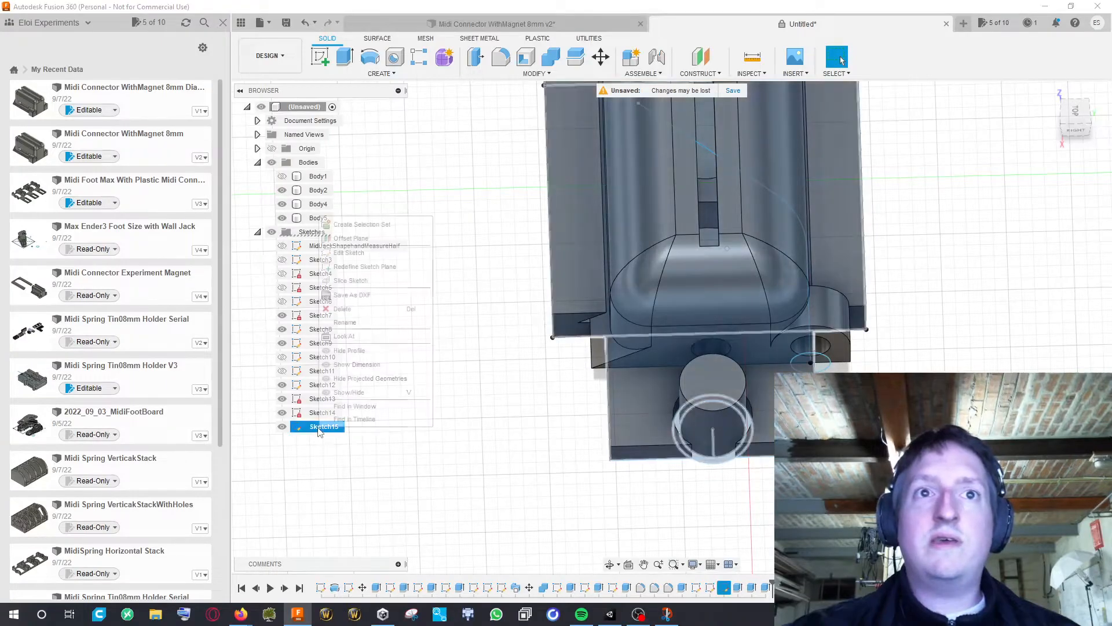
{"action": "left_click", "coordinate": [349, 253]}
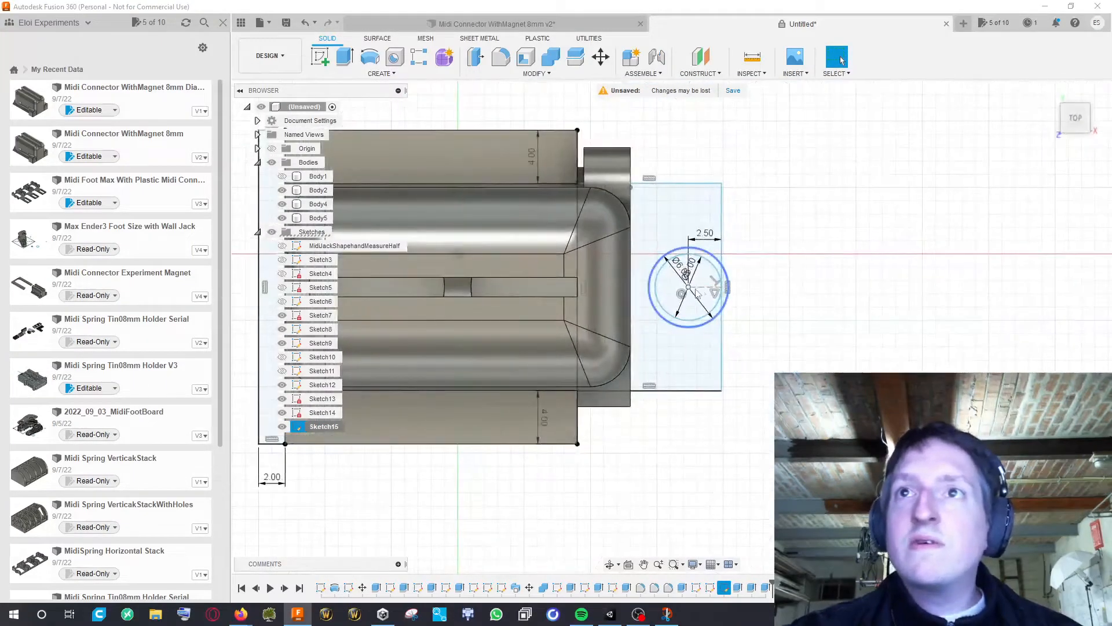
{"action": "left_click_drag", "start_coordinate": [666, 311], "coordinate": [656, 364]}
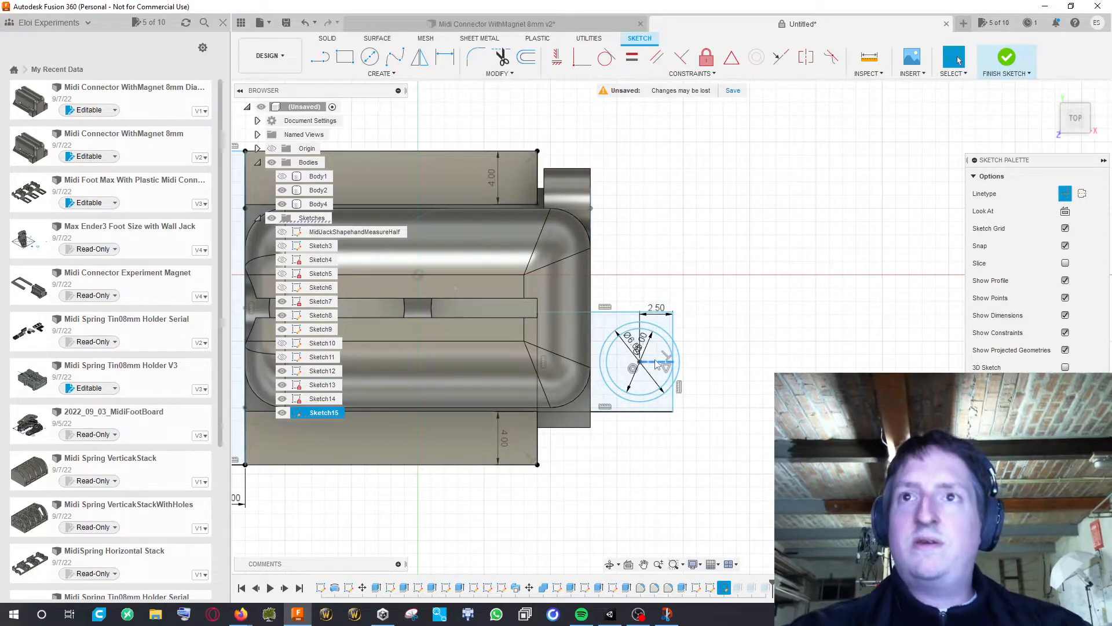
Widen Sketch15's tab rectangle to the full connector body width, remove the circles' midline constraint, and move them off-centre away from the lug
{"action": "left_click", "coordinate": [591, 211]}
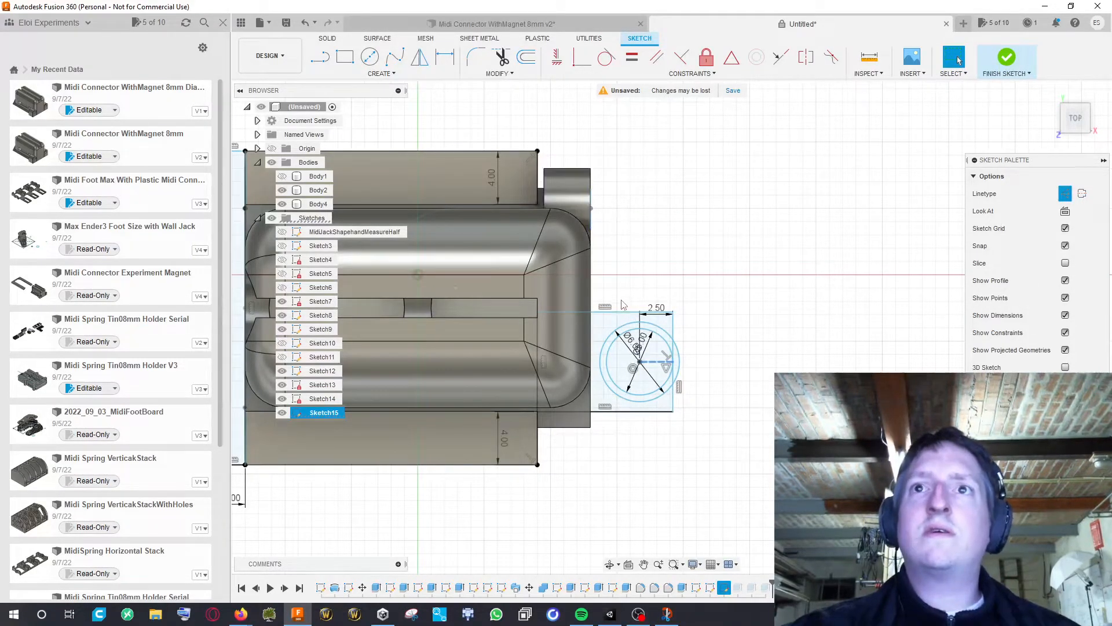
{"action": "left_click_drag", "start_coordinate": [620, 315], "coordinate": [628, 208]}
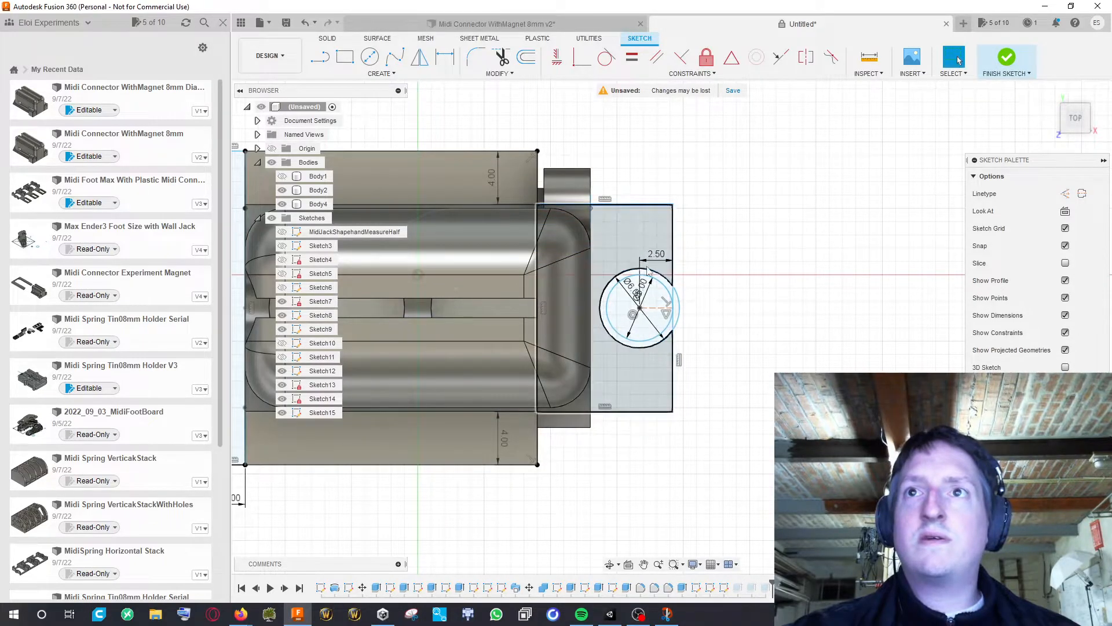
{"action": "left_click", "coordinate": [668, 315]}
{"action": "key", "text": "Delete"}
{"action": "left_click_drag", "start_coordinate": [655, 309], "coordinate": [653, 370]}
{"action": "mouse_move", "coordinate": [817, 335]}
{"action": "middle_mouse_down", "text": "shift"}
{"action": "mouse_move", "coordinate": [813, 368]}
{"action": "mouse_move", "coordinate": [777, 317]}
{"action": "mouse_move", "coordinate": [794, 296]}
{"action": "middle_mouse_up", "text": "shift"}
{"action": "left_click", "coordinate": [1007, 60]}
{"action": "middle_click_drag", "start_coordinate": [904, 255], "coordinate": [677, 384], "text": "shift"}
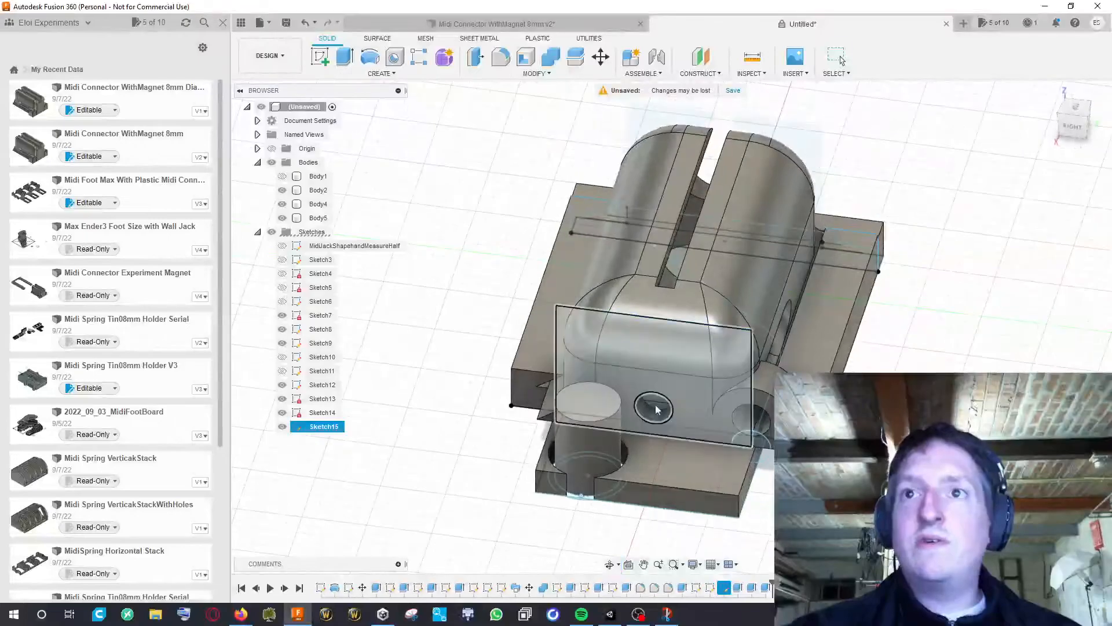
Extrude the tab's pin-side face 4 mm outward with Join and extend the opposite lug-side face outward as well
{"action": "middle_click_drag", "start_coordinate": [932, 380], "coordinate": [739, 460], "text": "shift"}
{"action": "key", "text": "e"}
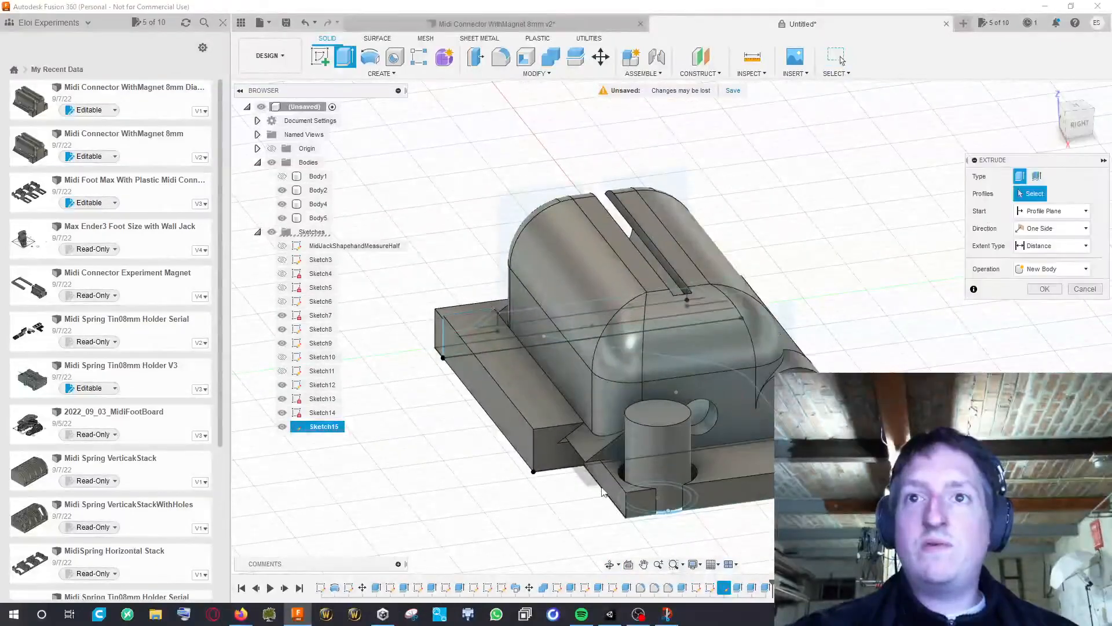
{"action": "left_click", "coordinate": [597, 478]}
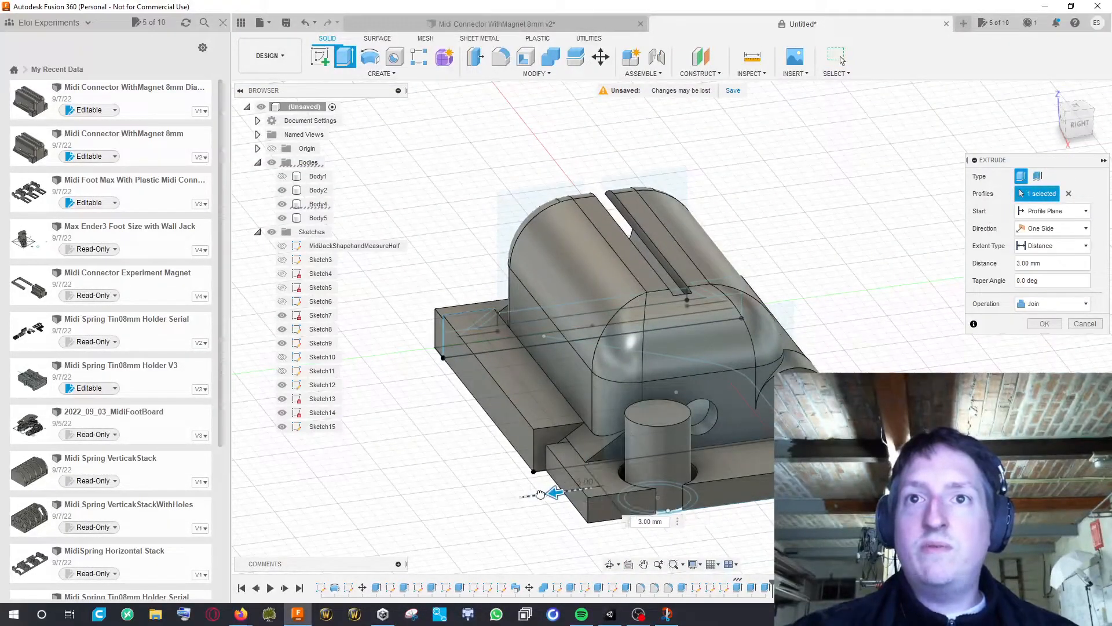
{"action": "left_click", "coordinate": [1042, 325]}
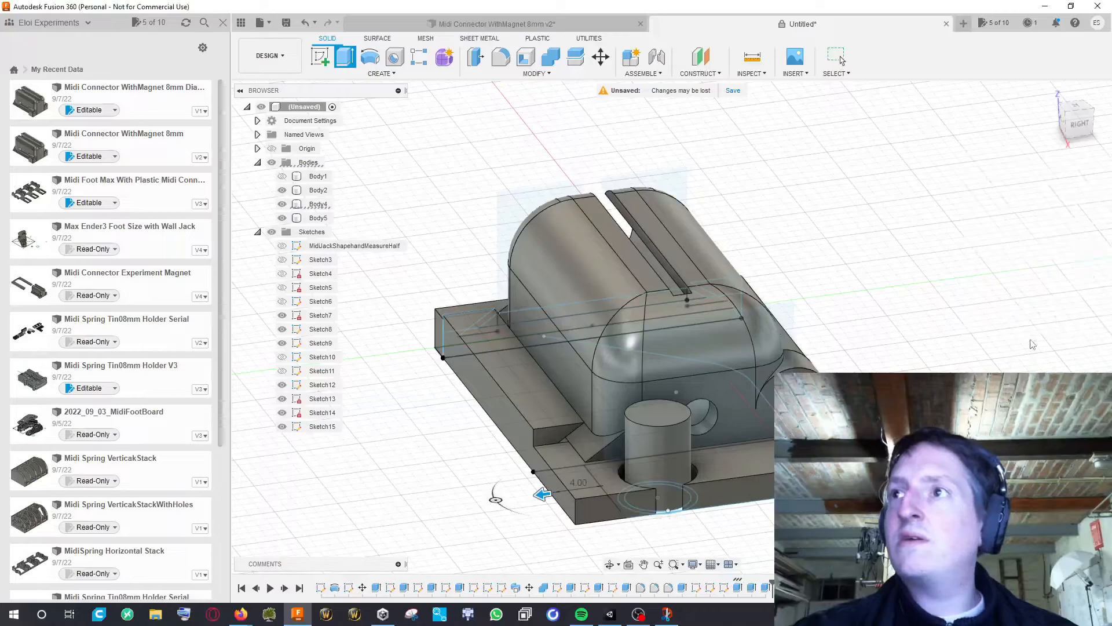
{"action": "middle_click_drag", "start_coordinate": [950, 342], "coordinate": [846, 325], "text": "shift"}
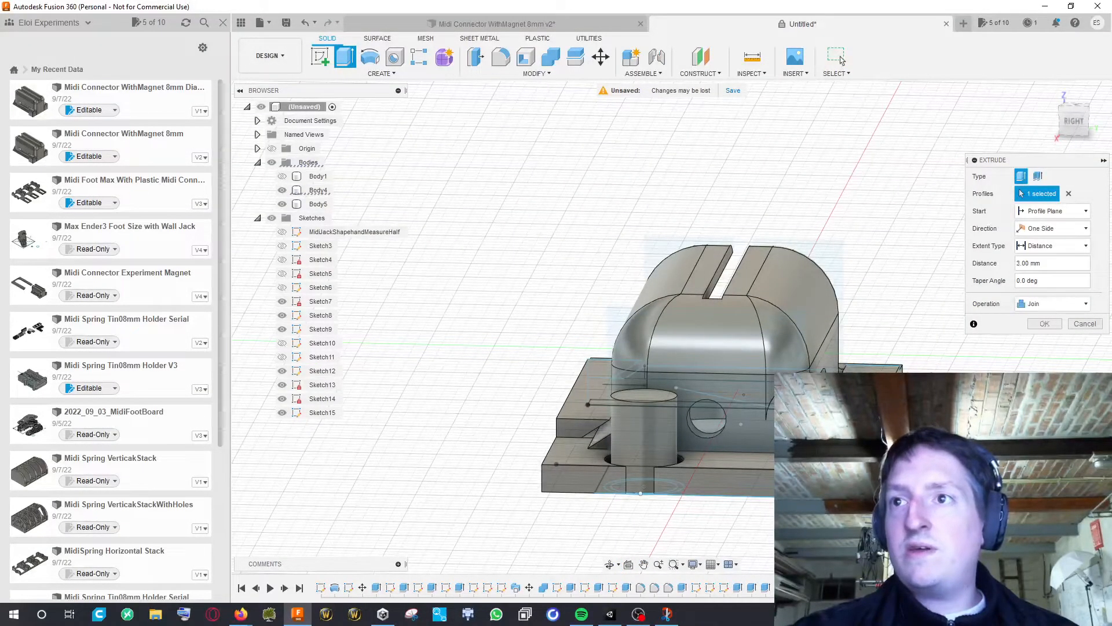
{"action": "middle_click_drag", "start_coordinate": [1008, 338], "coordinate": [917, 347], "text": "shift"}
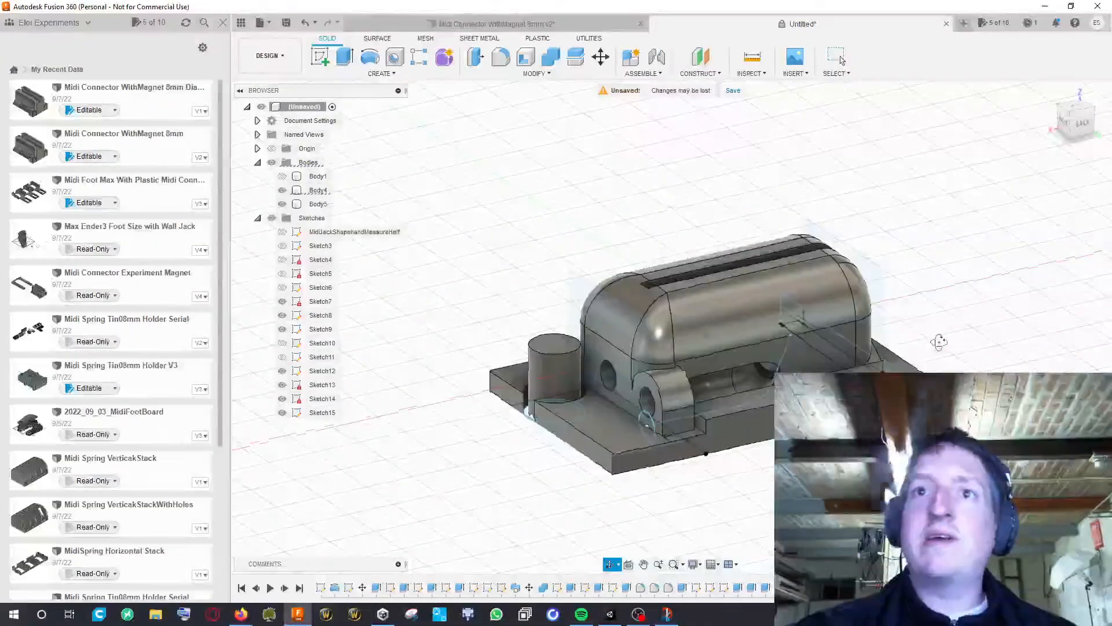
Try changing the lug-side tab extrusion to the New Body operation and undo the change
{"action": "middle_click_drag", "start_coordinate": [939, 343], "coordinate": [912, 341], "text": "shift"}
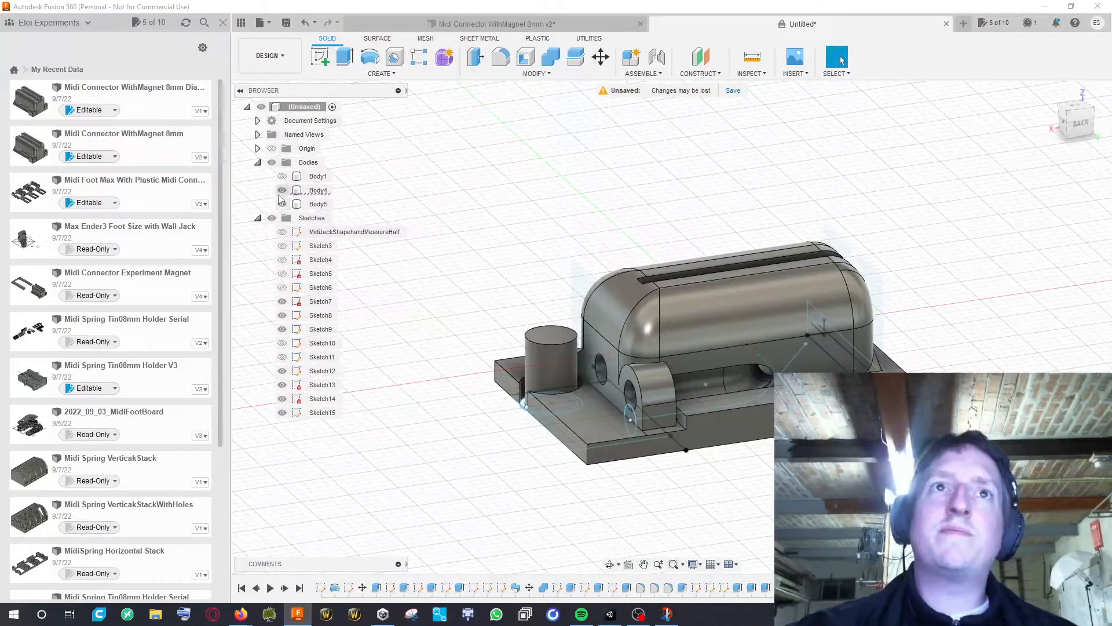
{"action": "left_click", "coordinate": [282, 204]}
{"action": "left_click", "coordinate": [282, 190]}
{"action": "left_click", "coordinate": [793, 587]}
{"action": "double_click", "coordinate": [793, 587]}
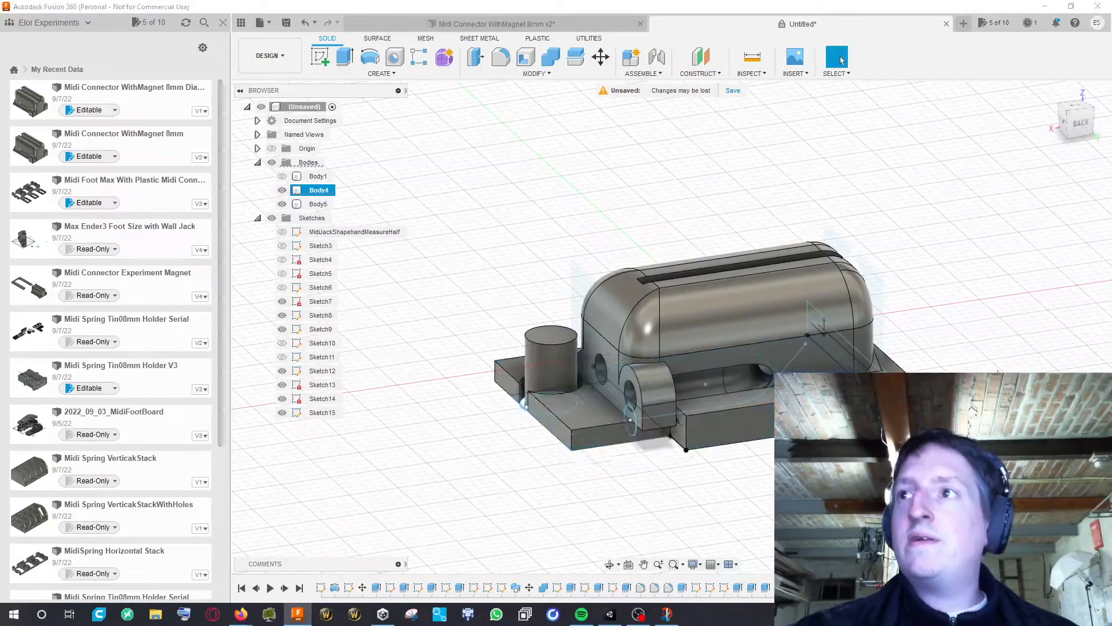
{"action": "left_click", "coordinate": [1048, 356]}
{"action": "left_click", "coordinate": [1044, 324]}
{"action": "middle_click_drag", "start_coordinate": [1034, 338], "coordinate": [1010, 340]}
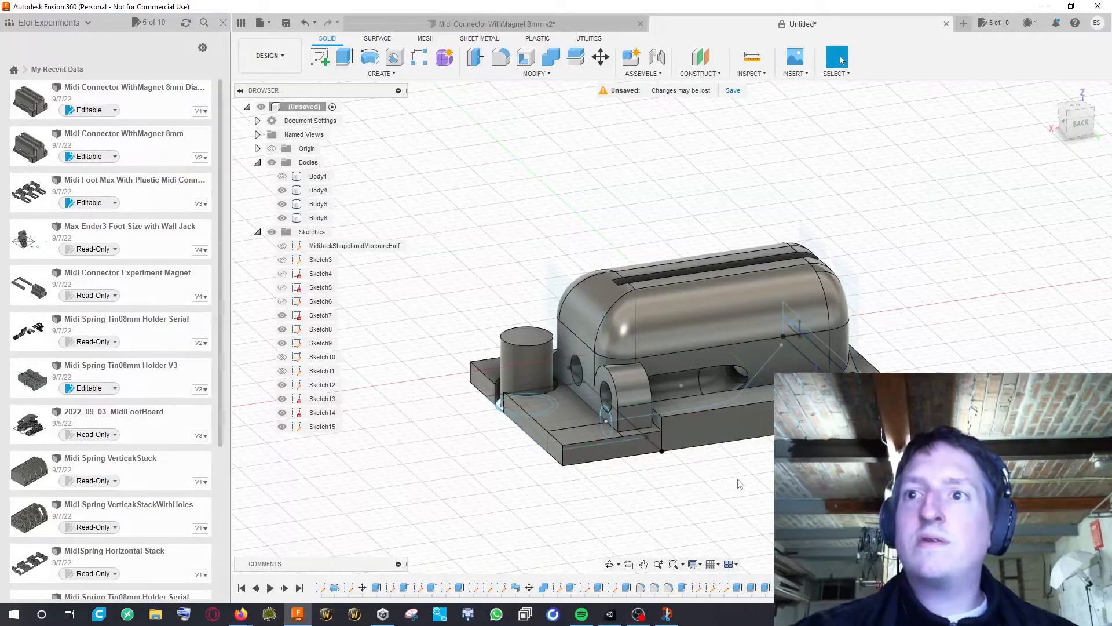
{"action": "key", "text": "ctrl+z"}
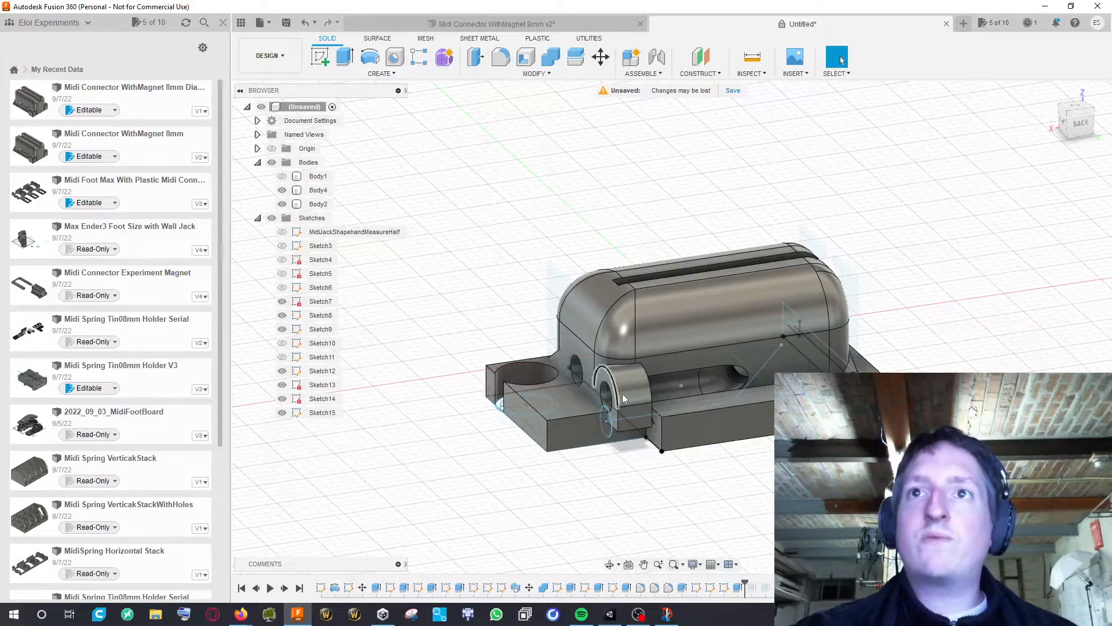
Toggle Body2's visibility to identify it and rename the body Connector
{"action": "left_click", "coordinate": [281, 204]}
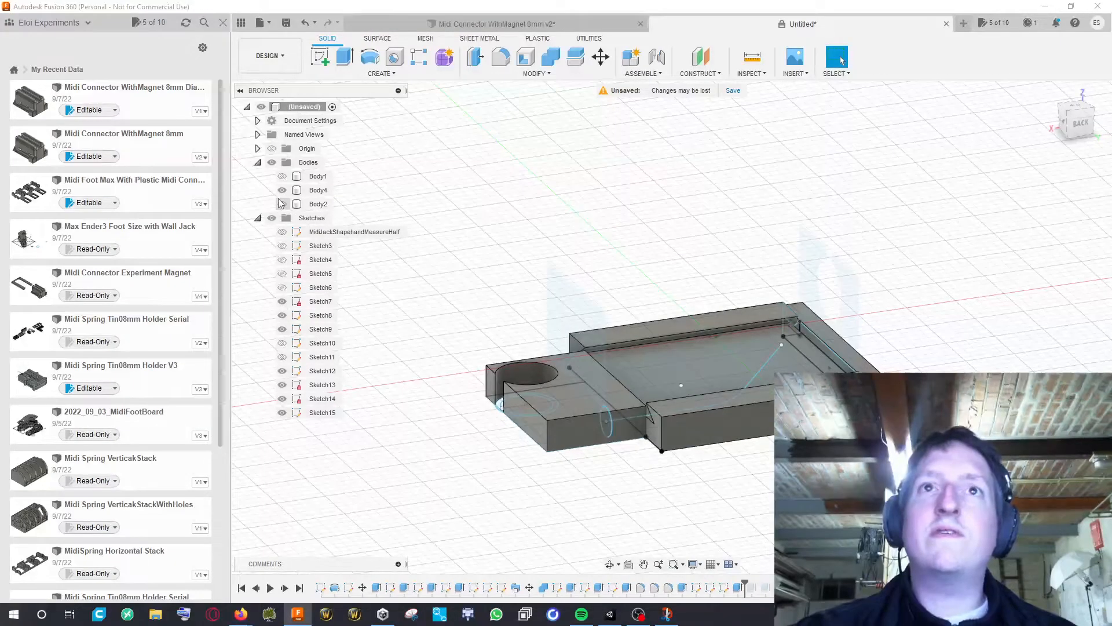
{"action": "left_click", "coordinate": [281, 203]}
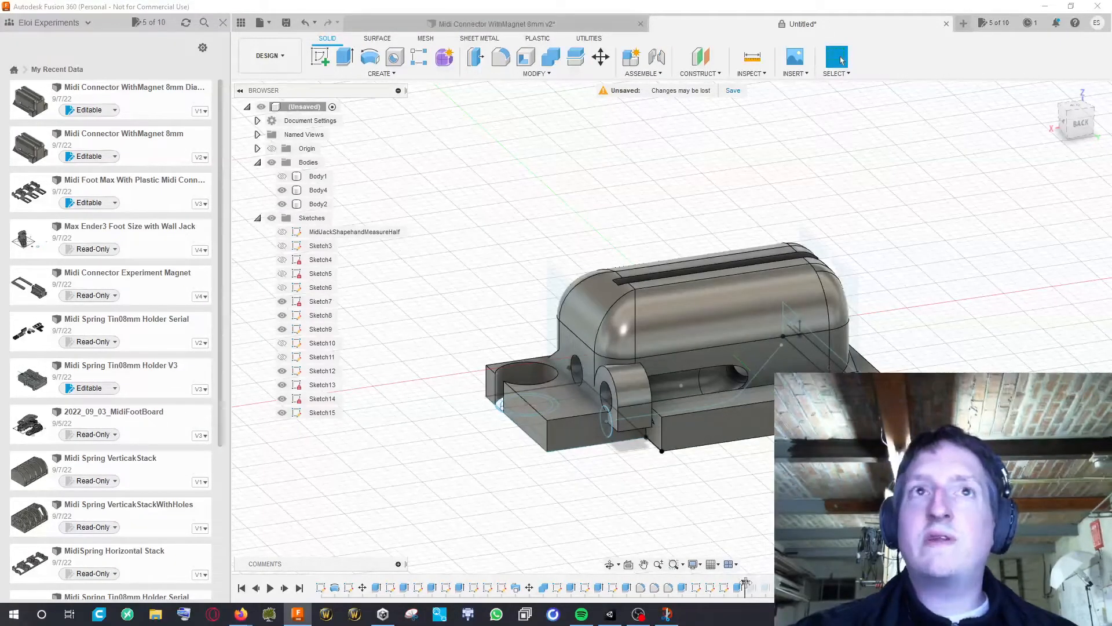
{"action": "right_click", "coordinate": [316, 204]}
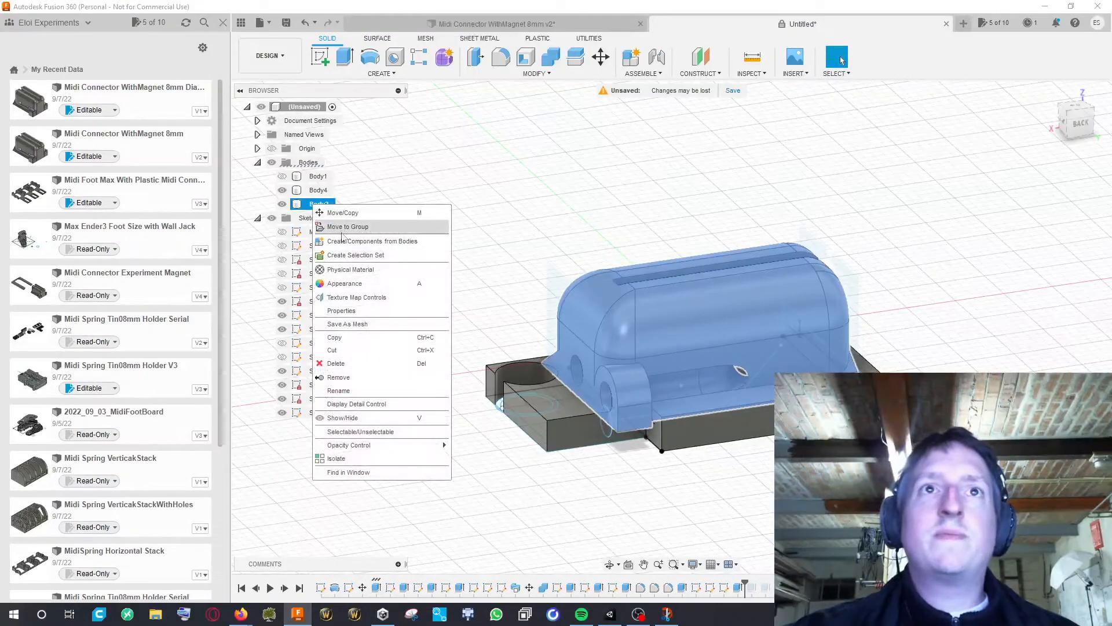
{"action": "left_click", "coordinate": [348, 390]}
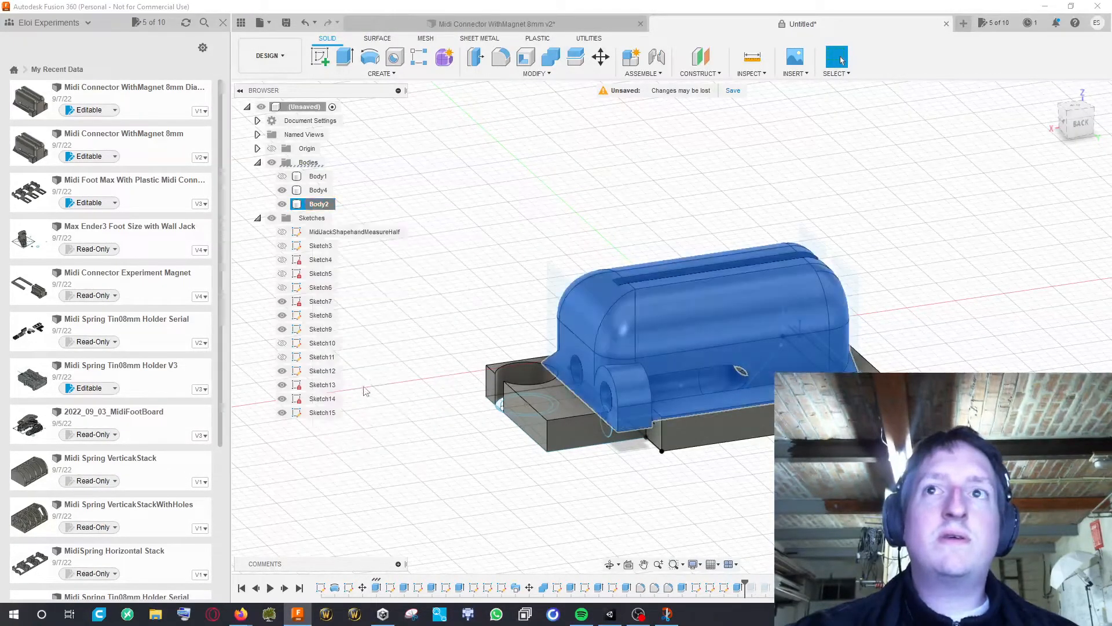
{"action": "type", "text": "Connector"}
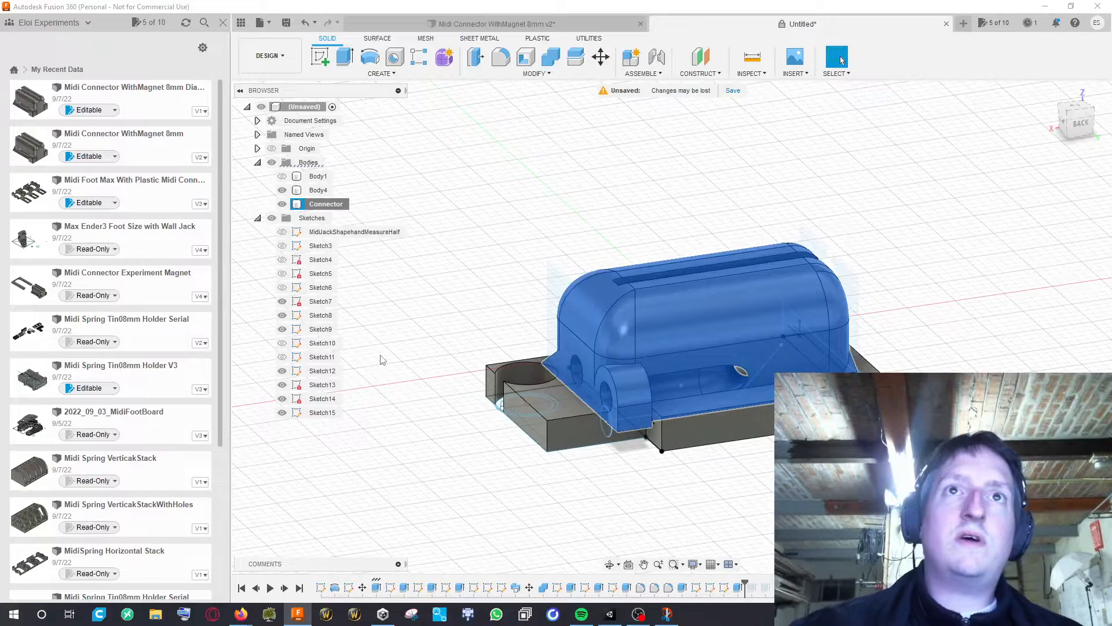
Rename the base rail body (Body4) as ConnectorHolder
{"action": "left_click", "coordinate": [318, 192]}
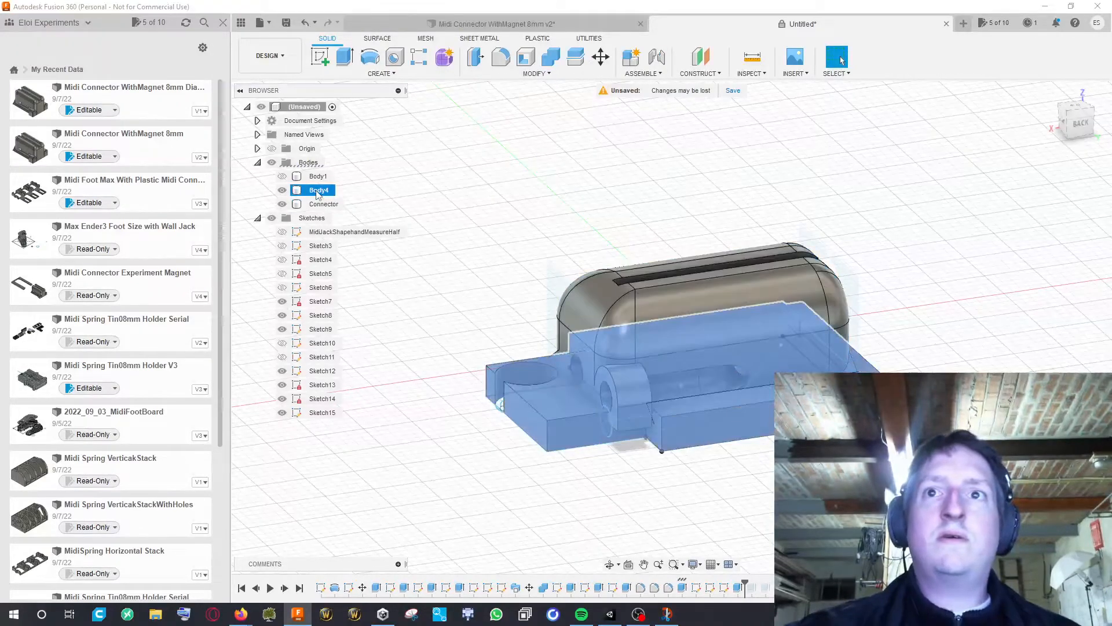
{"action": "right_click", "coordinate": [318, 193]}
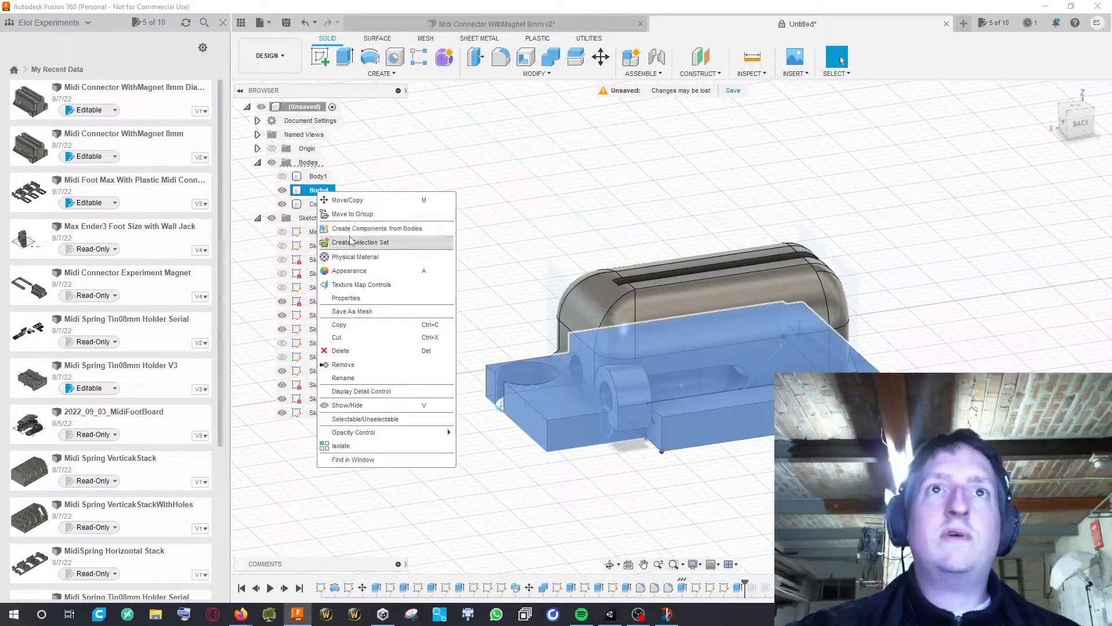
{"action": "left_click", "coordinate": [350, 378]}
{"action": "type", "text": "Co"}
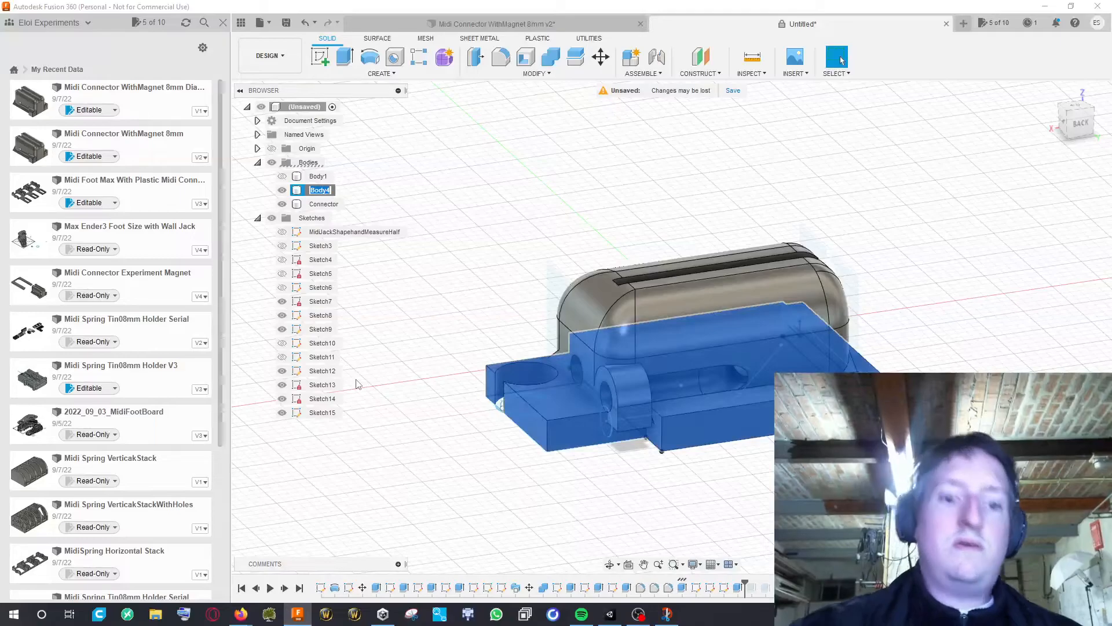
{"action": "type", "text": "nnectorHolder"}
{"action": "key", "text": "Return"}
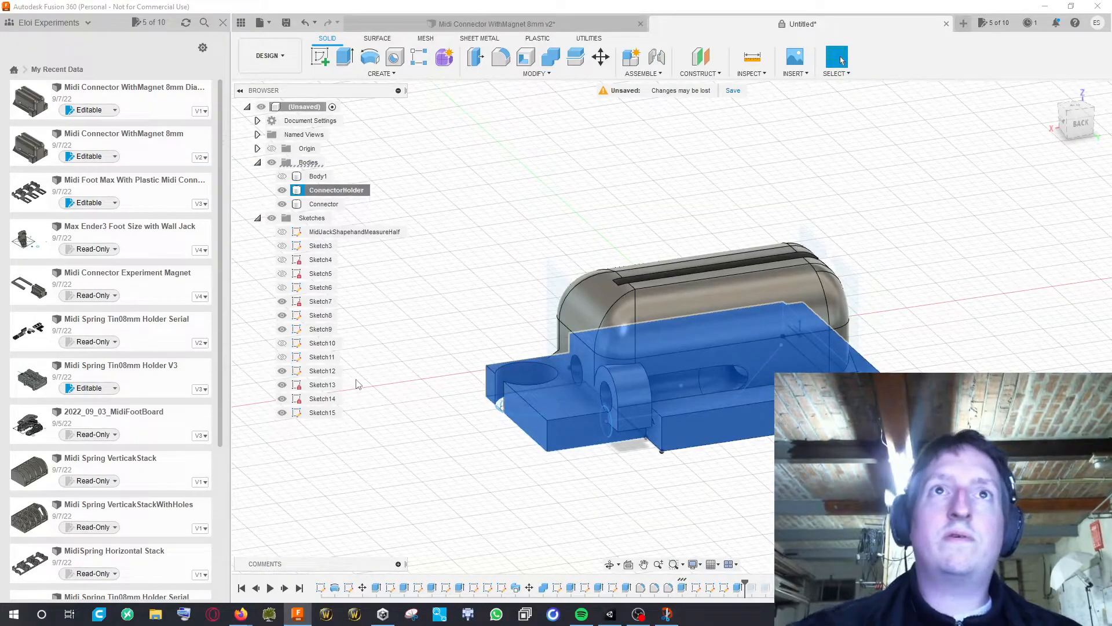
Advance the timeline marker past the tab cut and the pin extrusion to restore the remaining features
{"action": "left_click", "coordinate": [748, 586]}
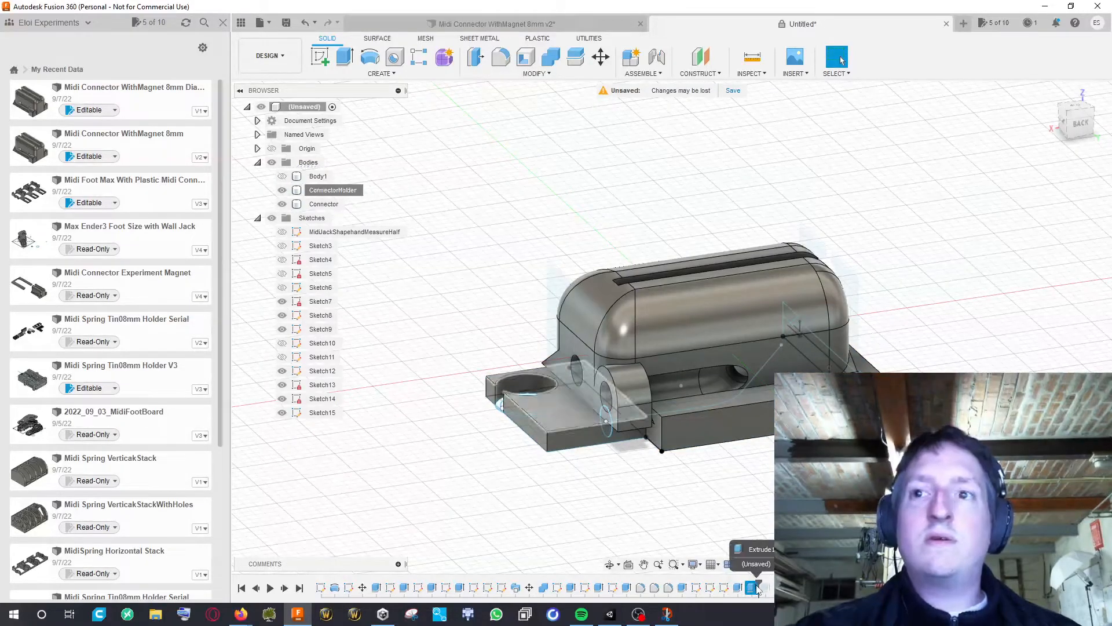
{"action": "left_click_drag", "start_coordinate": [768, 581], "coordinate": [772, 582]}
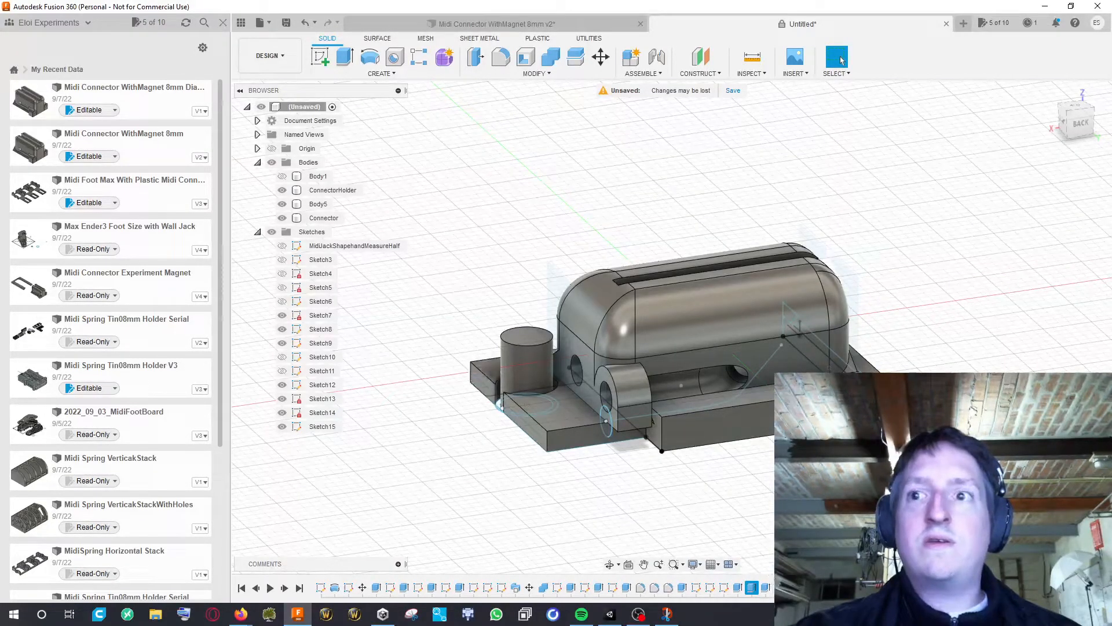
{"action": "left_click_drag", "start_coordinate": [776, 586], "coordinate": [788, 587]}
Check the operation options of the tab's 4 mm side extrusion, cancel the edit, and delete that extrusion
{"action": "double_click", "coordinate": [780, 587]}
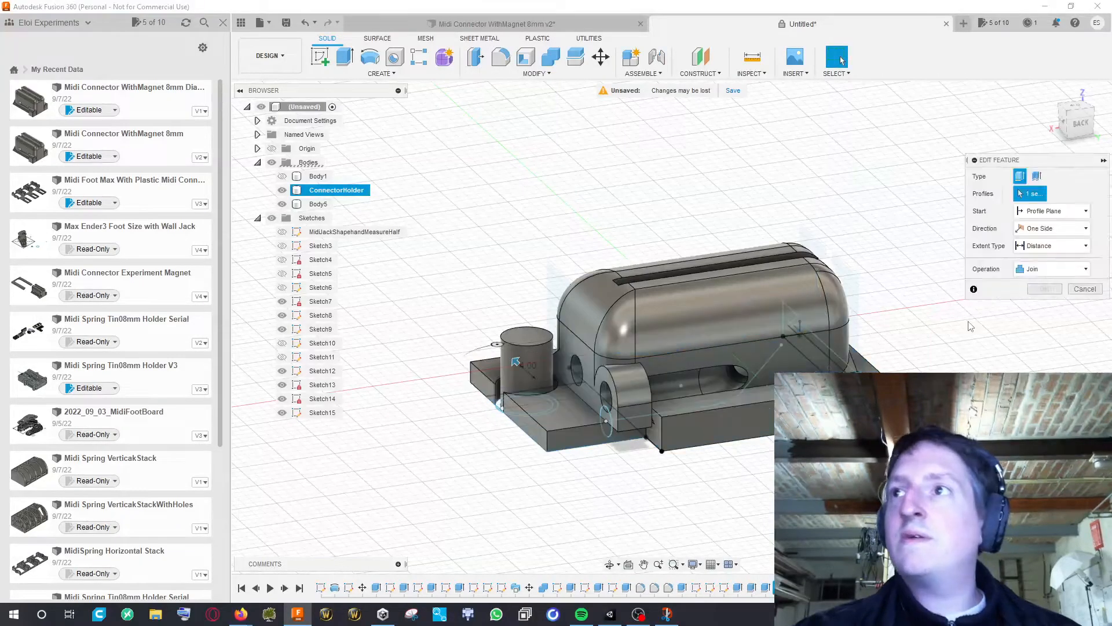
{"action": "left_click", "coordinate": [1026, 281]}
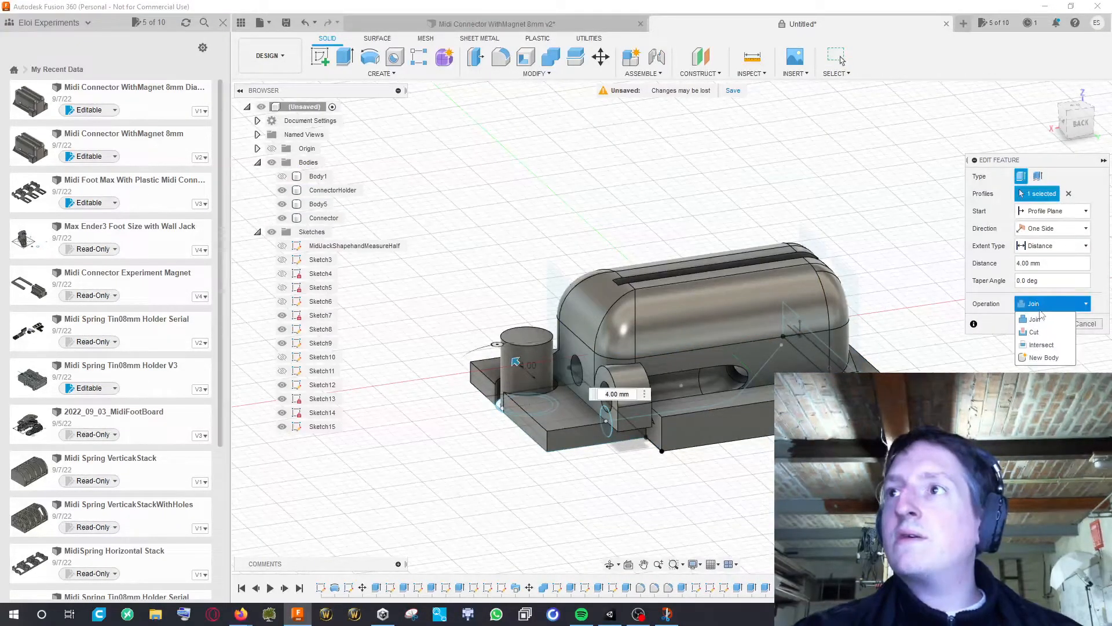
{"action": "left_click", "coordinate": [1087, 325]}
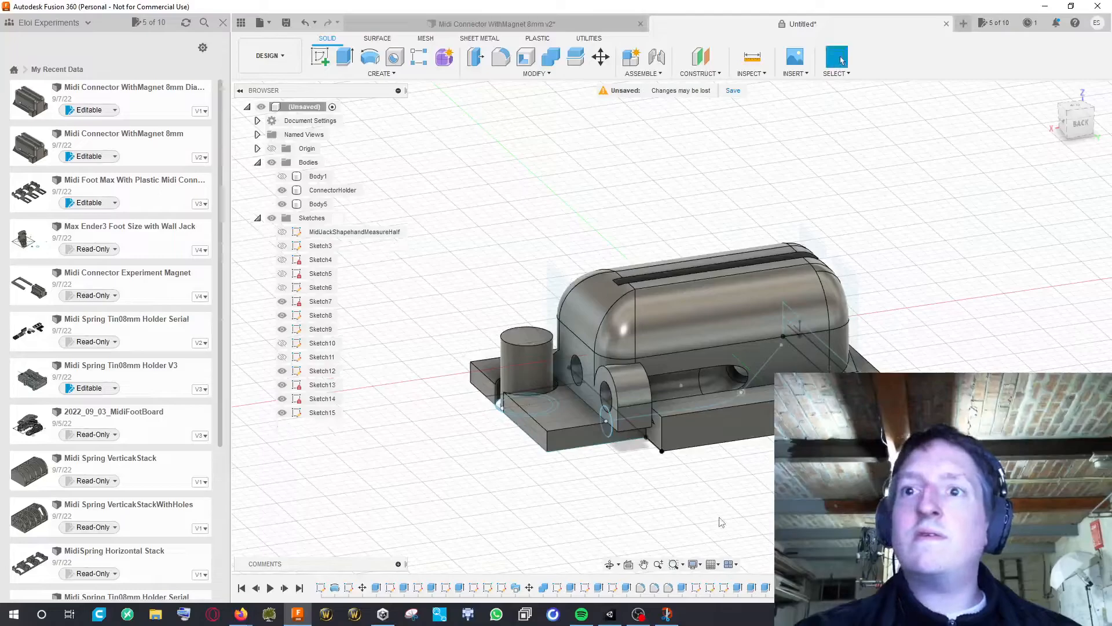
{"action": "middle_click_drag", "start_coordinate": [510, 303], "coordinate": [550, 325], "text": "shift"}
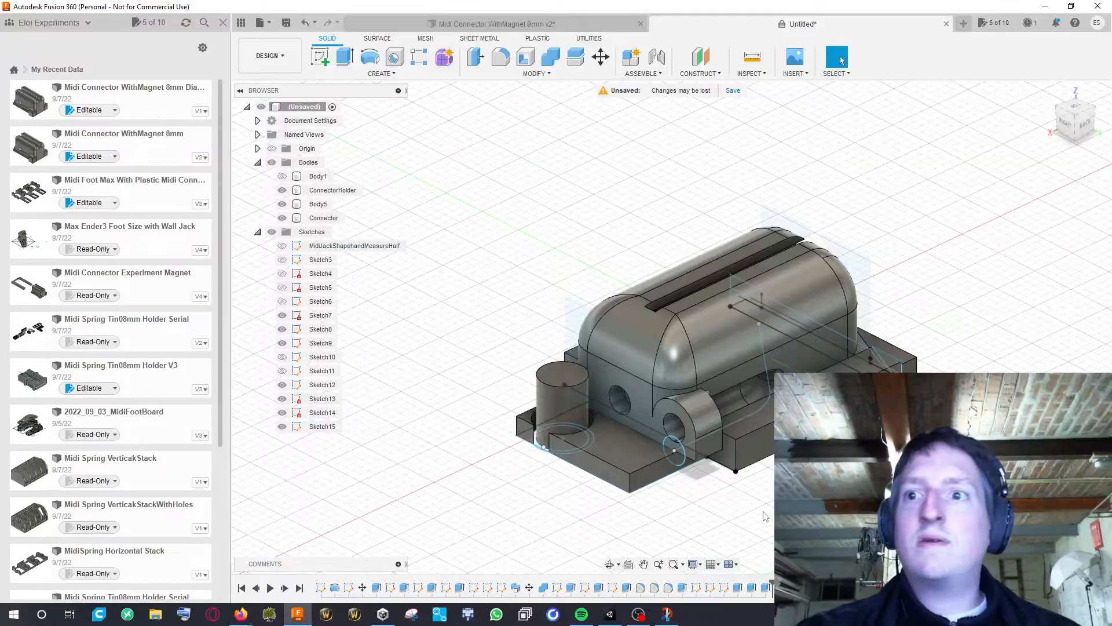
{"action": "middle_click_drag", "start_coordinate": [740, 519], "coordinate": [724, 486], "text": "shift"}
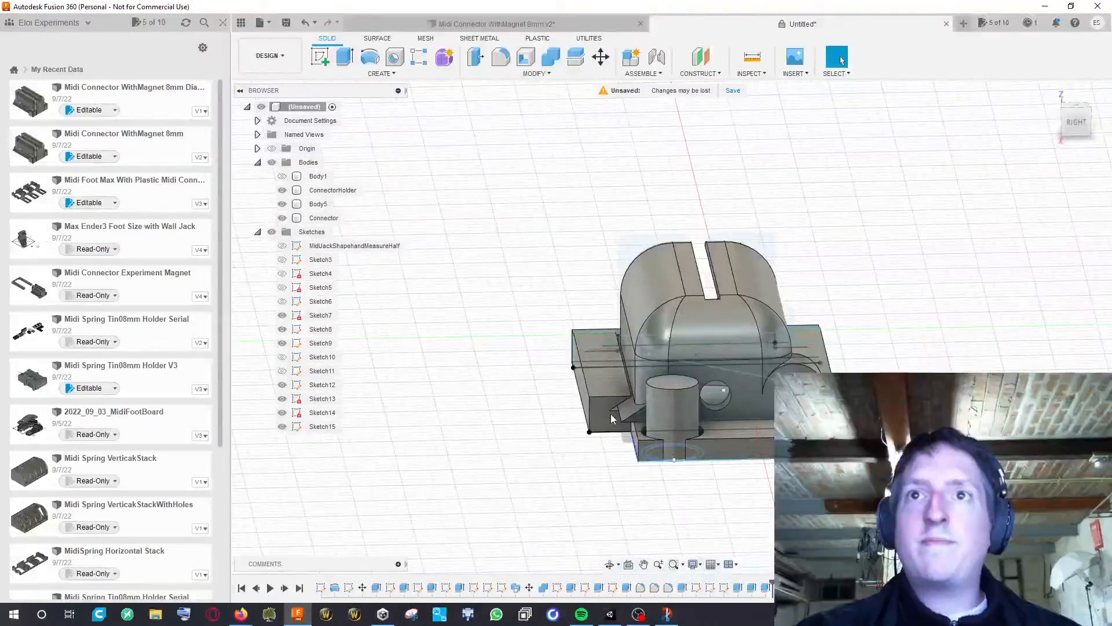
{"action": "key", "text": "e"}
{"action": "left_click", "coordinate": [635, 444]}
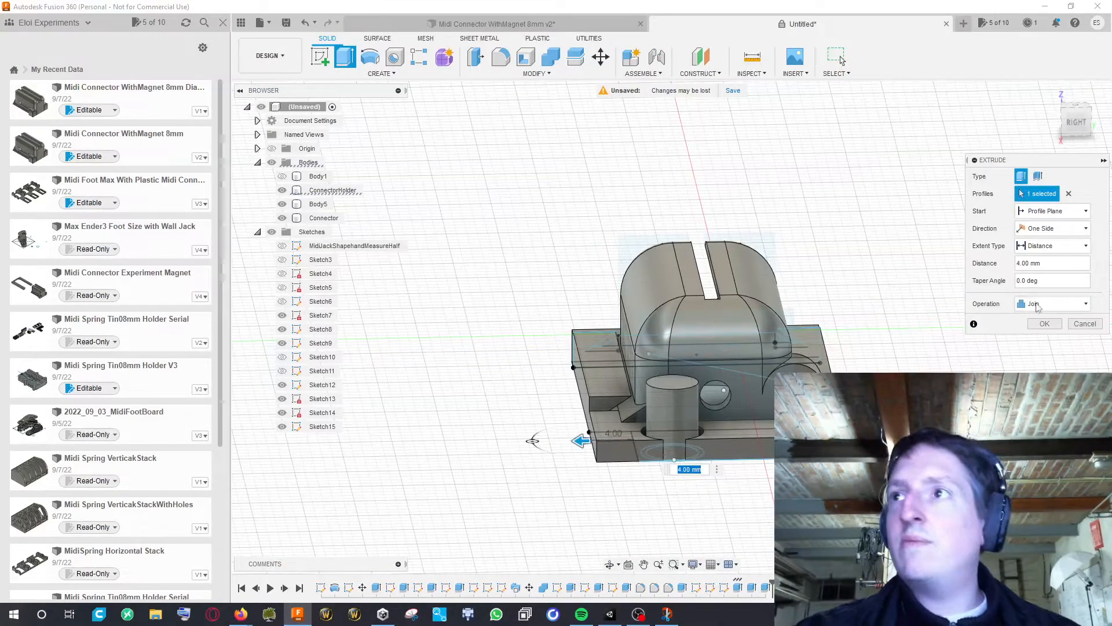
{"action": "left_click", "coordinate": [1053, 304]}
{"action": "key", "text": "Escape"}
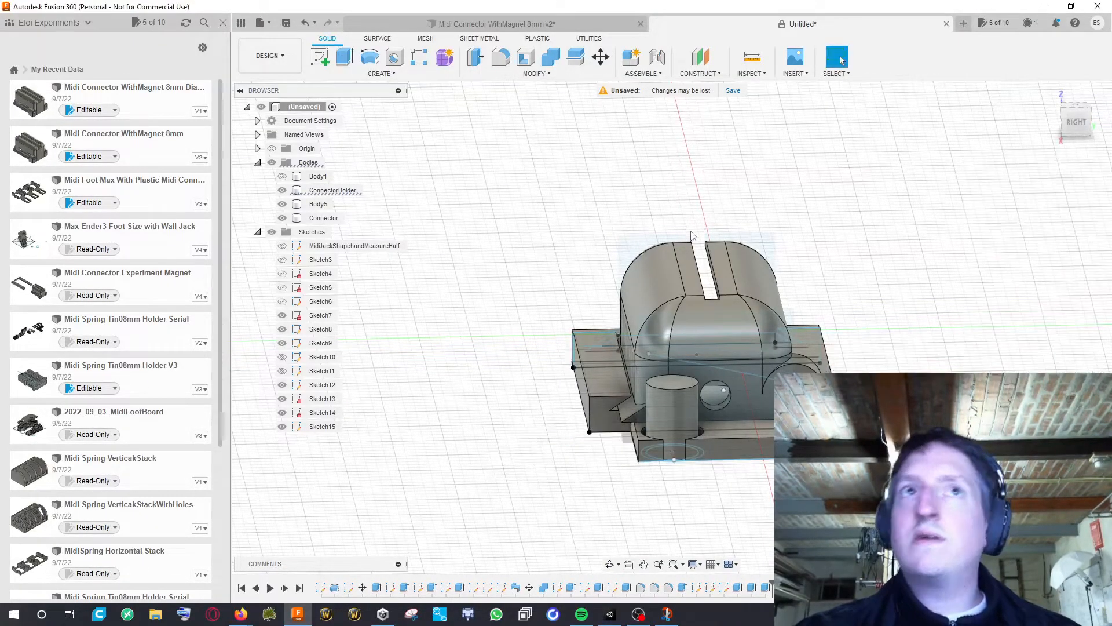
Hide the Connector body and extrude the tab's pin-side face 4 mm outward, joined to ConnectorHolder
{"action": "left_click", "coordinate": [282, 218]}
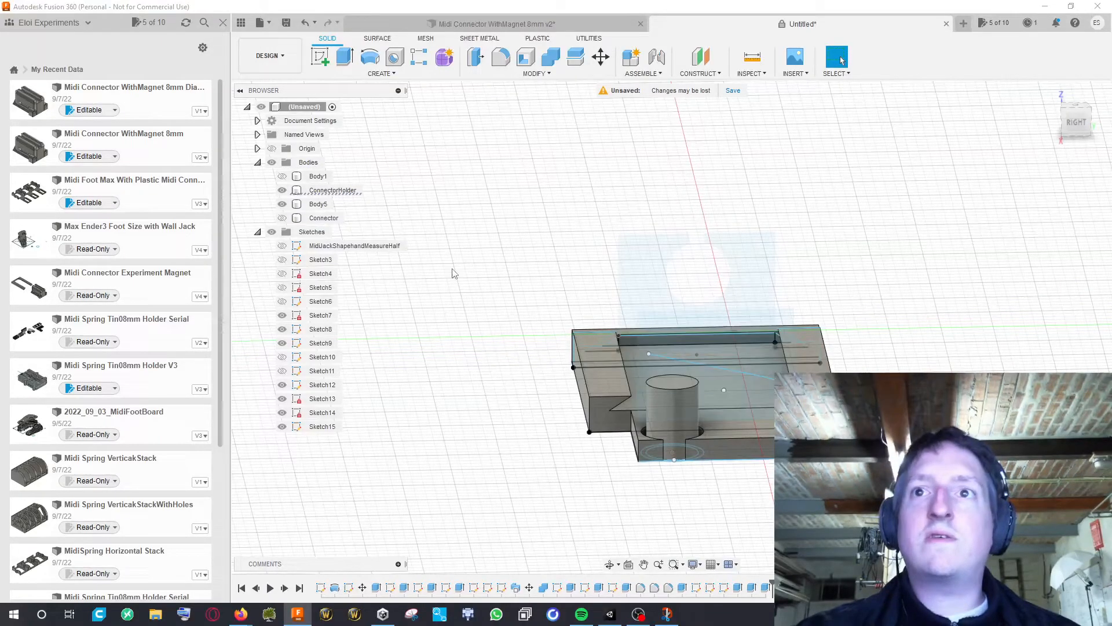
{"action": "key", "text": "e"}
{"action": "left_click", "coordinate": [628, 434]}
{"action": "left_click_drag", "start_coordinate": [628, 434], "coordinate": [602, 439]}
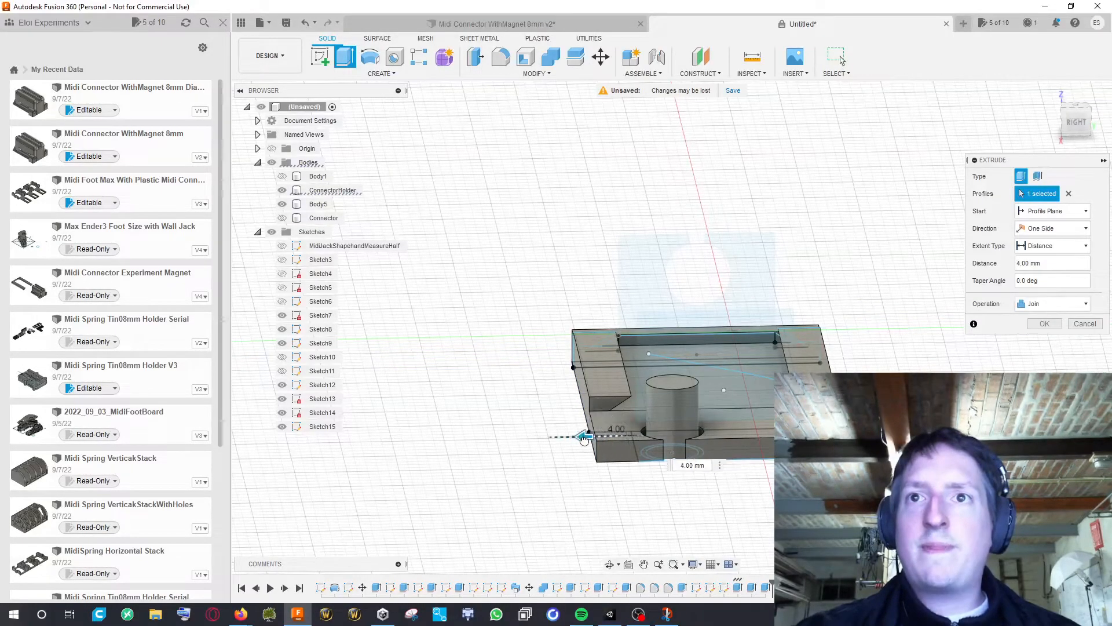
{"action": "key", "text": "Return"}
Extrude the tab's opposite side face outward to widen the tab on the lug side
{"action": "middle_click_drag", "start_coordinate": [858, 455], "coordinate": [739, 452], "text": "shift"}
{"action": "key", "text": "e"}
{"action": "left_click", "coordinate": [708, 457]}
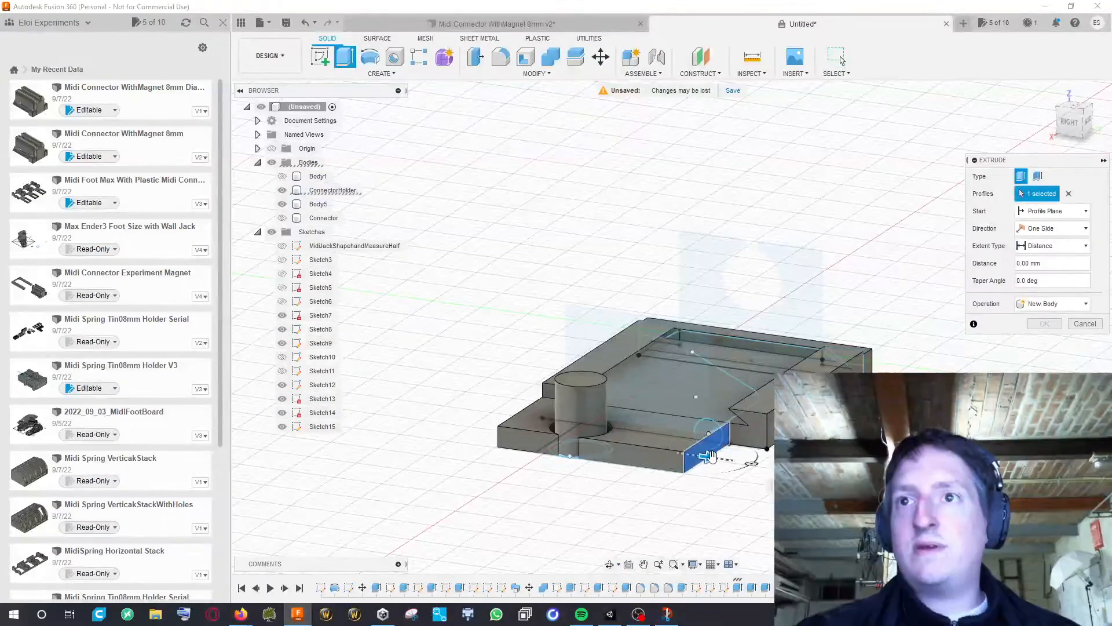
{"action": "middle_click_drag", "start_coordinate": [739, 458], "coordinate": [768, 467], "text": "shift"}
{"action": "left_click", "coordinate": [1048, 325]}
Show the Connector body again and rename the pin body (Body5) as BlockPiece
{"action": "middle_click_drag", "start_coordinate": [1019, 368], "coordinate": [1022, 310], "text": "shift"}
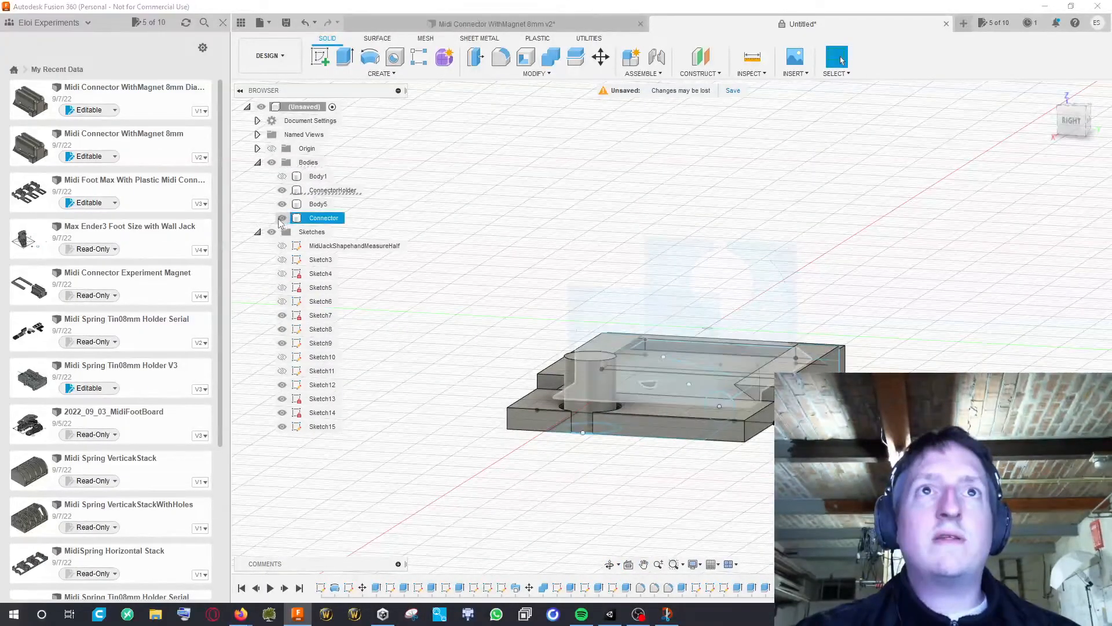
{"action": "left_click", "coordinate": [283, 218]}
{"action": "left_click", "coordinate": [313, 205]}
{"action": "double_click", "coordinate": [313, 205]}
{"action": "type", "text": "BlockPiece"}
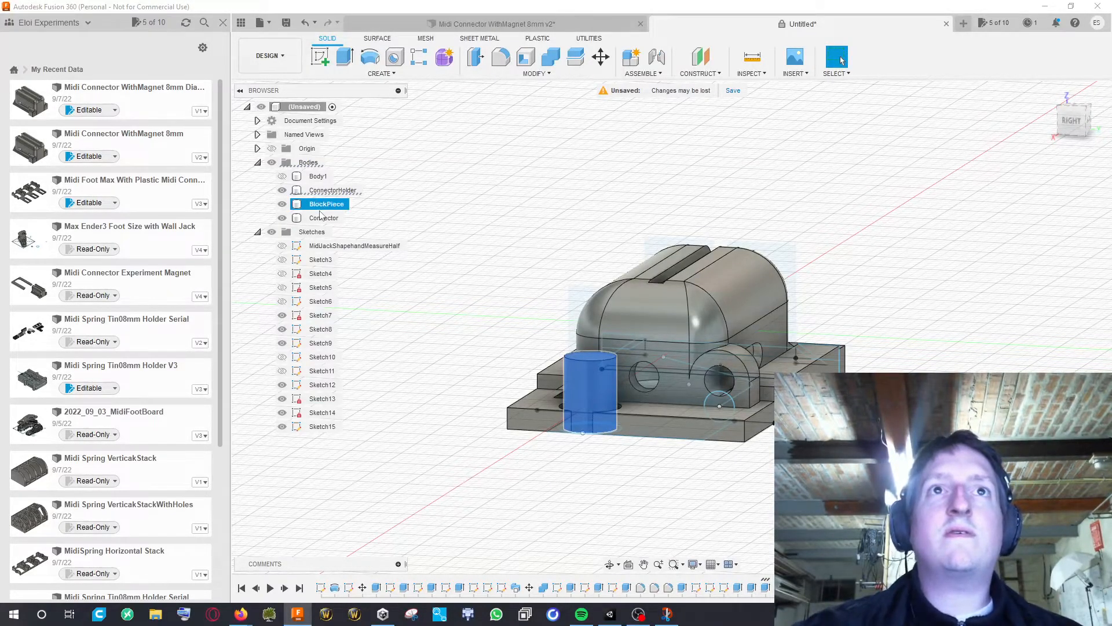
Rename the hidden cylindrical body Body1 as Jack and make it visible alongside the other bodies
{"action": "left_click", "coordinate": [311, 178]}
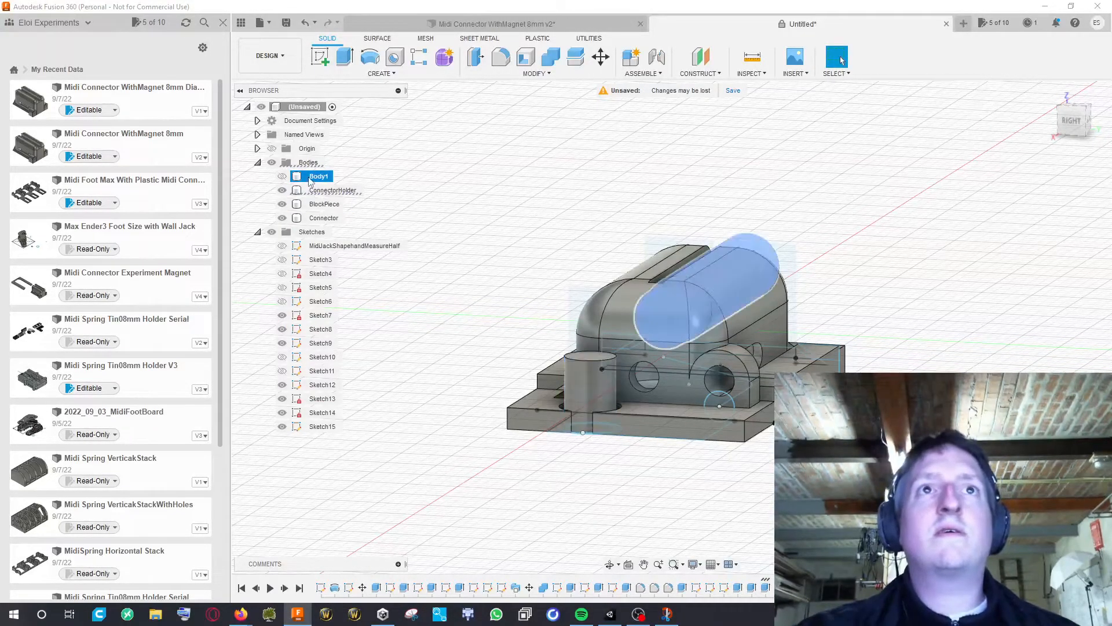
{"action": "double_click", "coordinate": [315, 177]}
{"action": "type", "text": "Jack"}
{"action": "key", "text": "Return"}
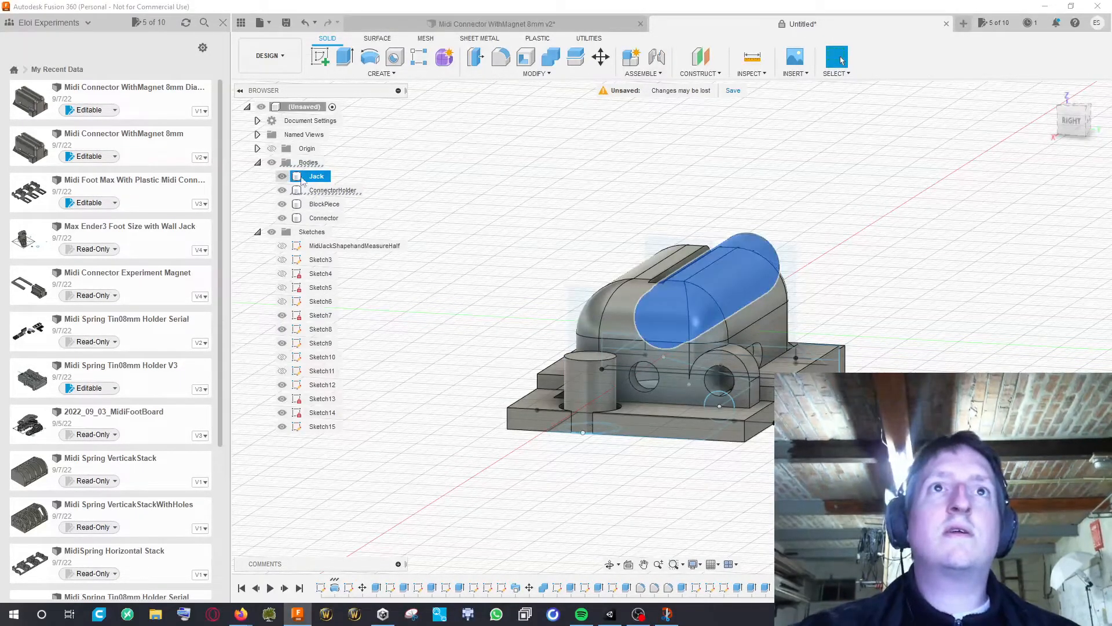
{"action": "left_click", "coordinate": [611, 180]}
Temporarily hide the ConnectorHolder body to examine the two round recesses in the Connector's underside, then inspect the complete assembly from above
{"action": "middle_click_drag", "start_coordinate": [615, 179], "coordinate": [559, 348]}
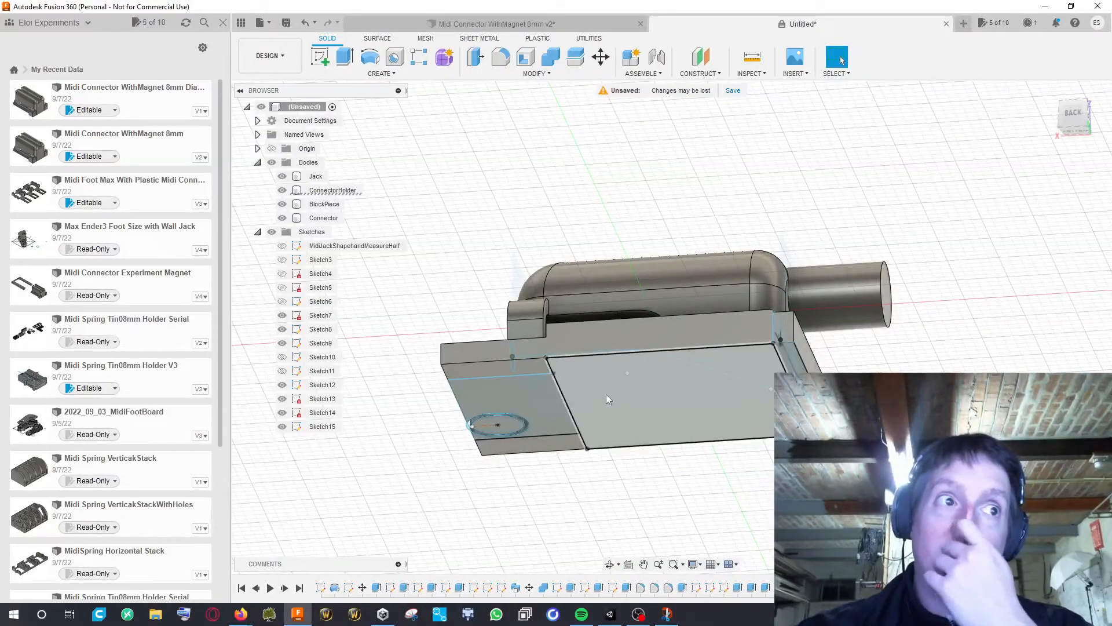
{"action": "left_click", "coordinate": [282, 192]}
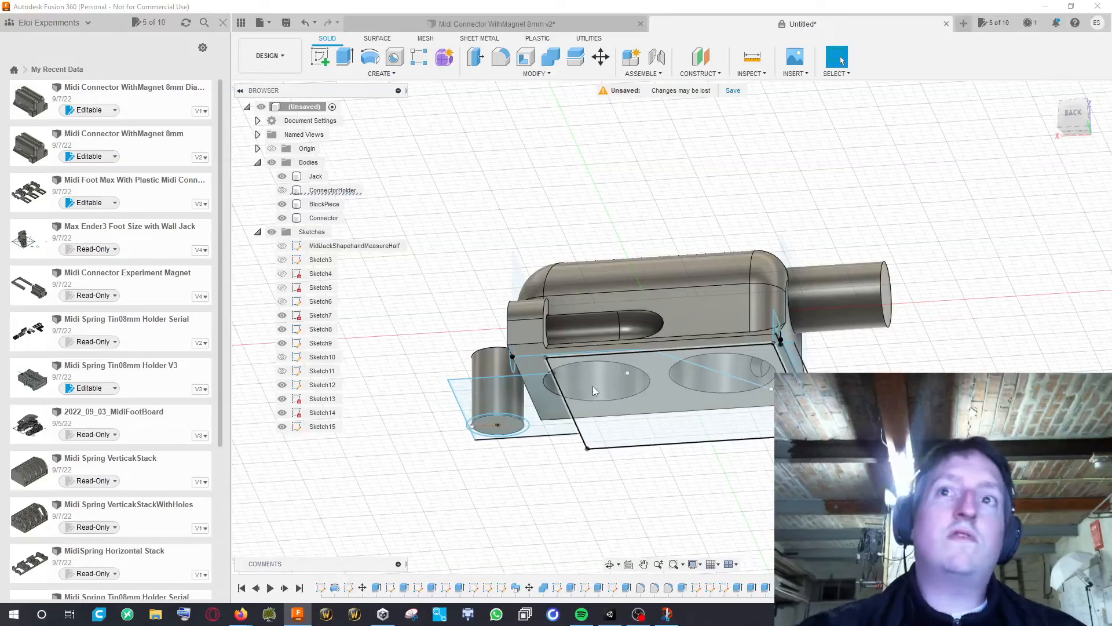
{"action": "left_click", "coordinate": [610, 381]}
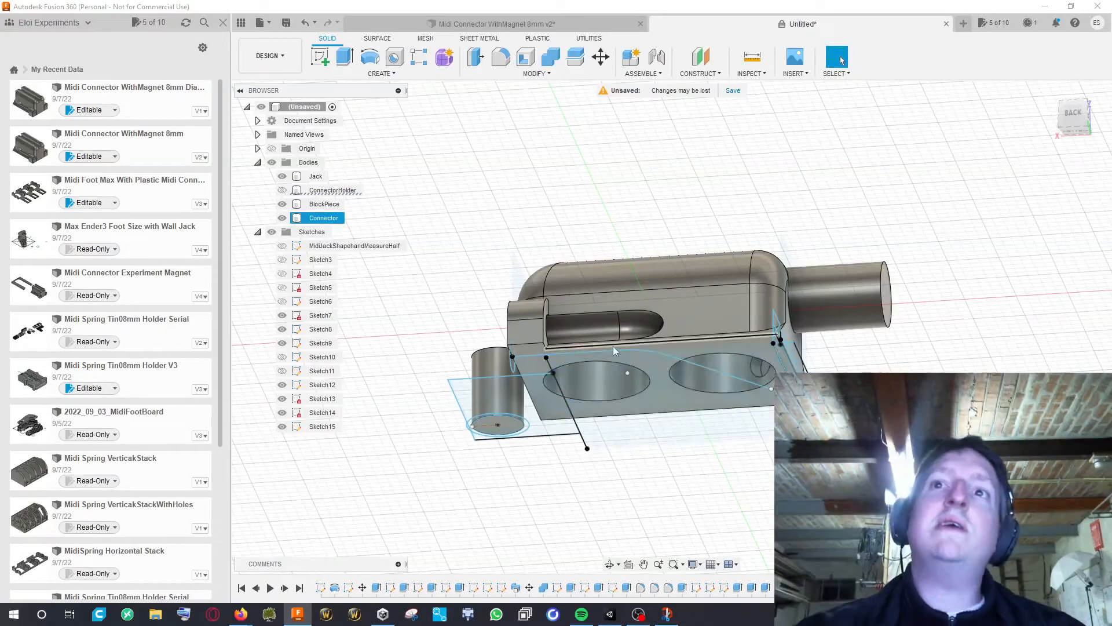
{"action": "left_click", "coordinate": [620, 452]}
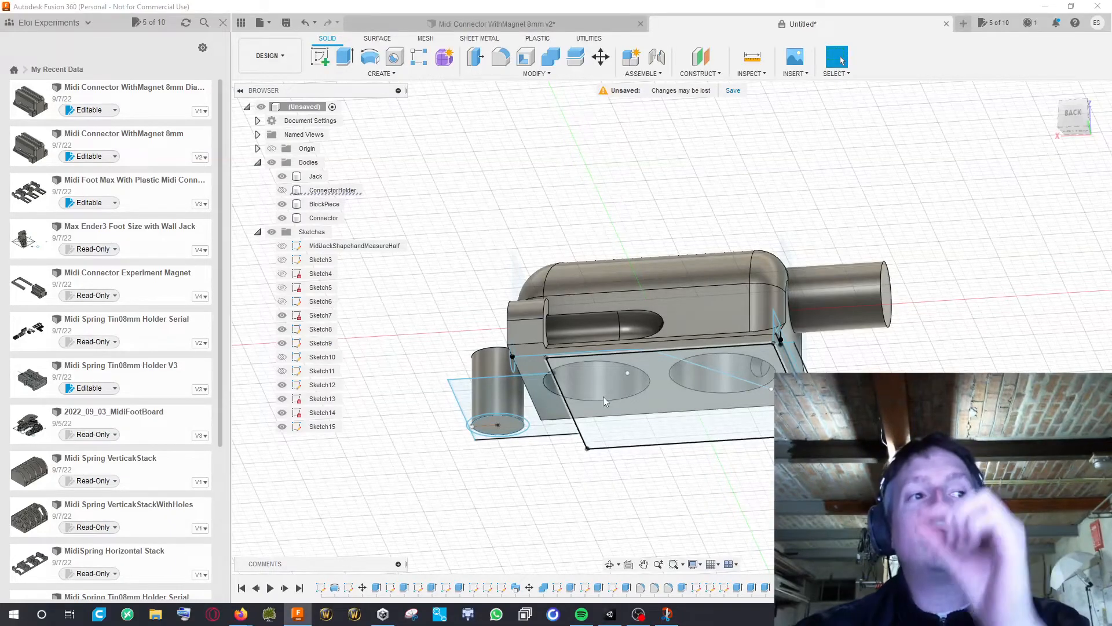
{"action": "middle_click_drag", "start_coordinate": [603, 396], "coordinate": [606, 253], "text": "shift"}
{"action": "left_click", "coordinate": [550, 416]}
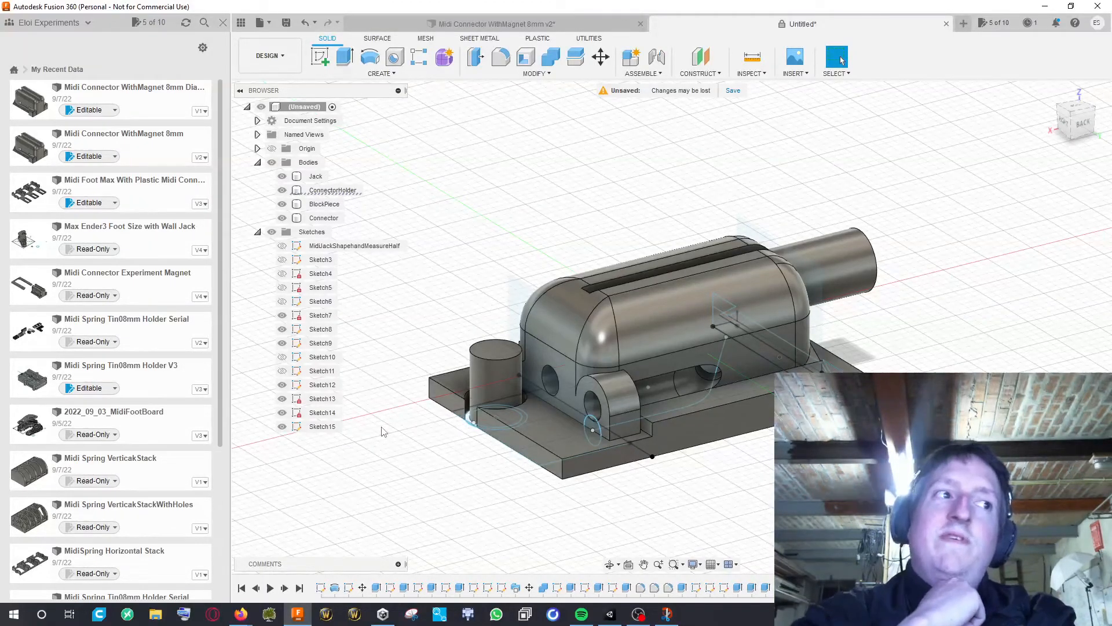
{"action": "mouse_move", "coordinate": [949, 258]}
{"action": "middle_mouse_down", "text": "shift"}
{"action": "mouse_move", "coordinate": [916, 319]}
{"action": "mouse_move", "coordinate": [1052, 204]}
{"action": "mouse_move", "coordinate": [1020, 201]}
{"action": "mouse_move", "coordinate": [1011, 231]}
{"action": "mouse_move", "coordinate": [950, 270]}
{"action": "mouse_move", "coordinate": [918, 272]}
{"action": "mouse_move", "coordinate": [844, 243]}
{"action": "mouse_move", "coordinate": [969, 245]}
{"action": "mouse_move", "coordinate": [968, 256]}
{"action": "middle_mouse_up", "text": "shift"}
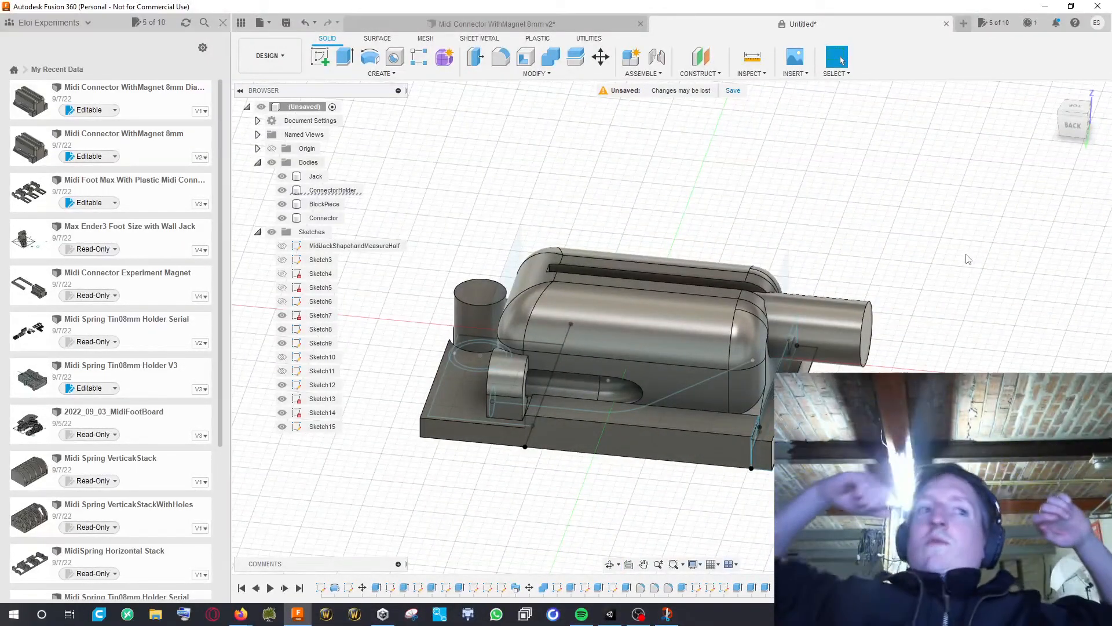